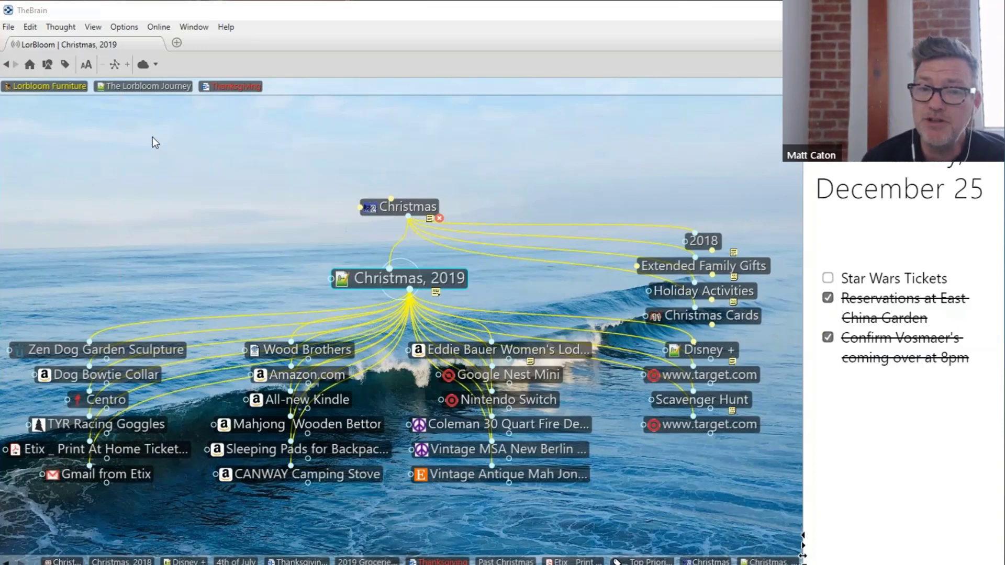
Open the Brain Theme settings and look through the list of available themes
{"action": "right_click", "coordinate": [125, 186]}
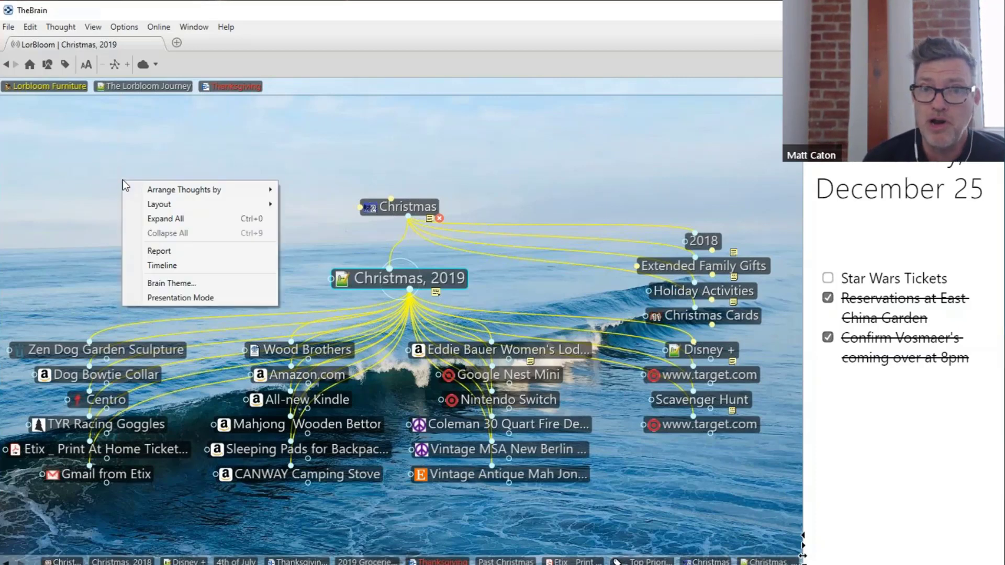
{"action": "left_click", "coordinate": [186, 288]}
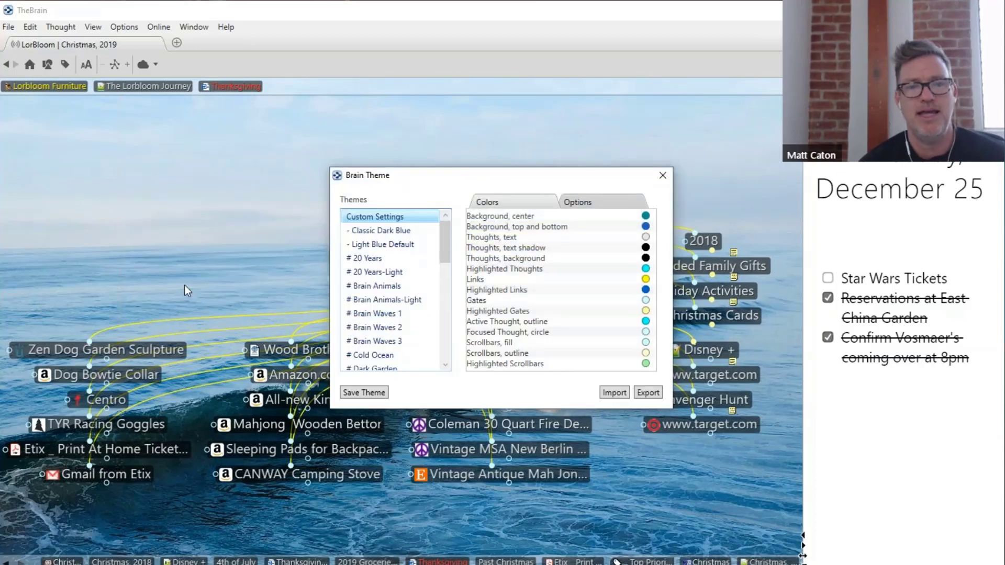
{"action": "scroll", "coordinate": [445, 281], "scroll_direction": "down", "scroll_amount": 5}
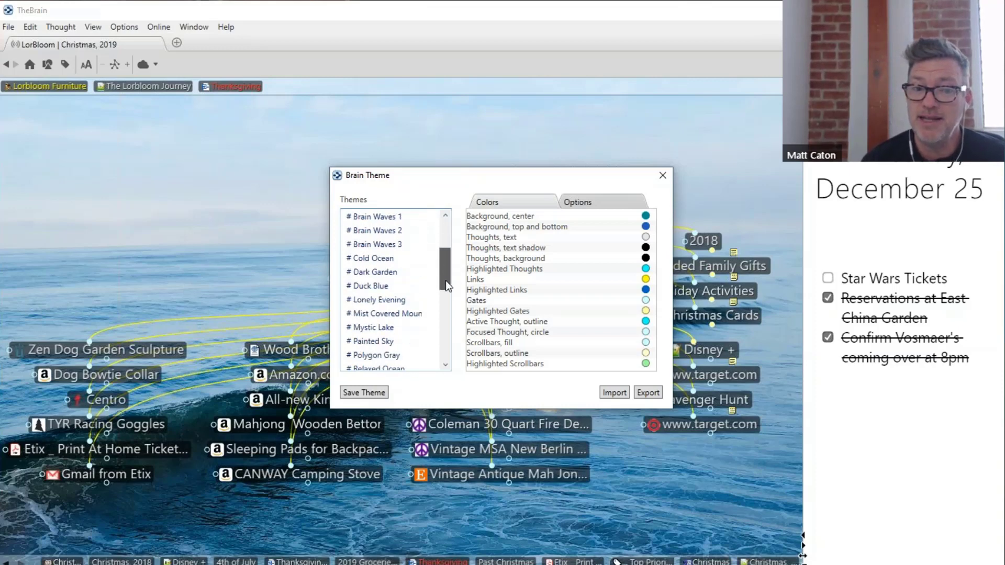
{"action": "left_click_drag", "start_coordinate": [446, 289], "coordinate": [448, 238]}
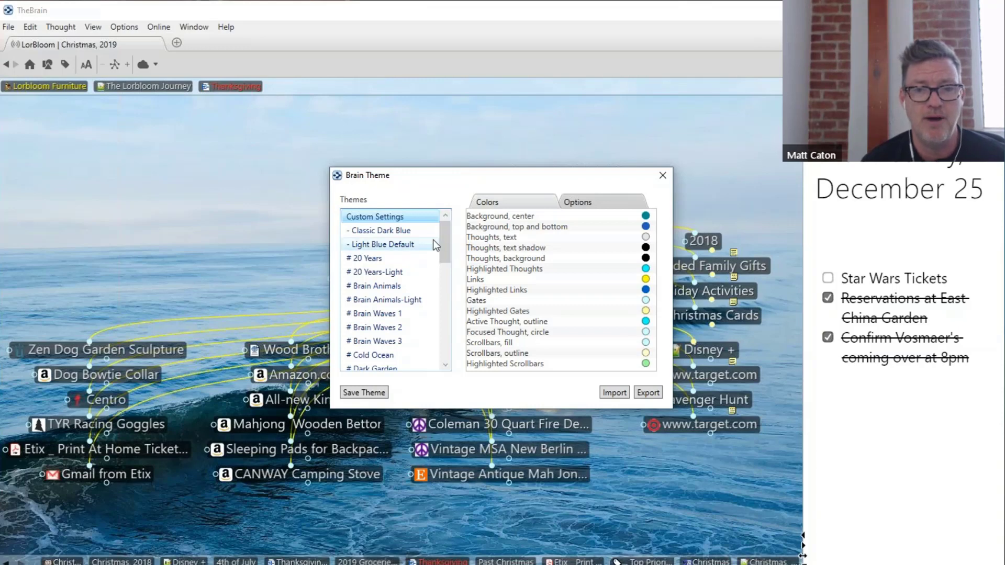
Set the Plex wallpaper to the image Abstract-Blue-Blurred-Wallpaper.jpg and close the theme settings
{"action": "left_click", "coordinate": [594, 204]}
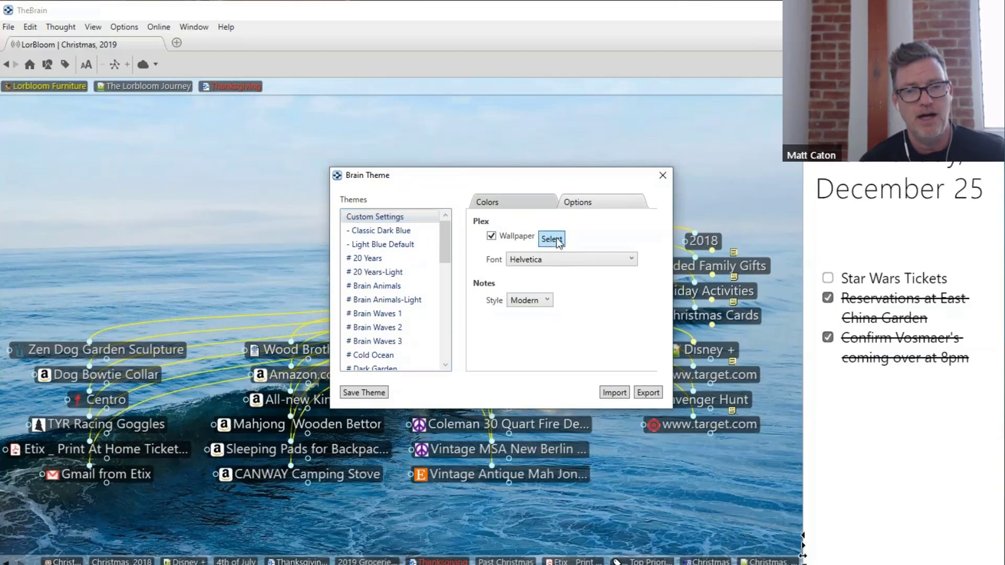
{"action": "left_click", "coordinate": [553, 240]}
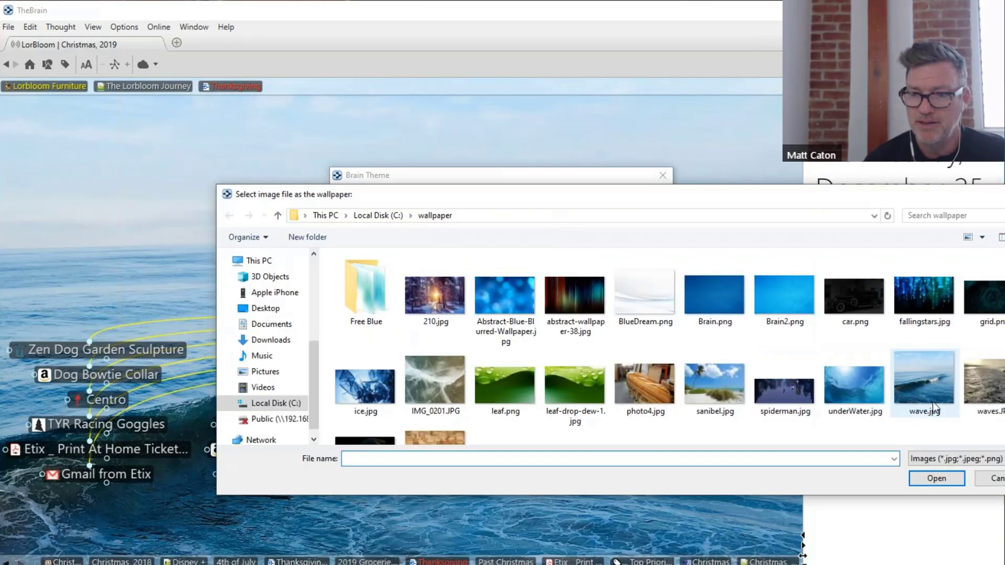
{"action": "left_click", "coordinate": [505, 299]}
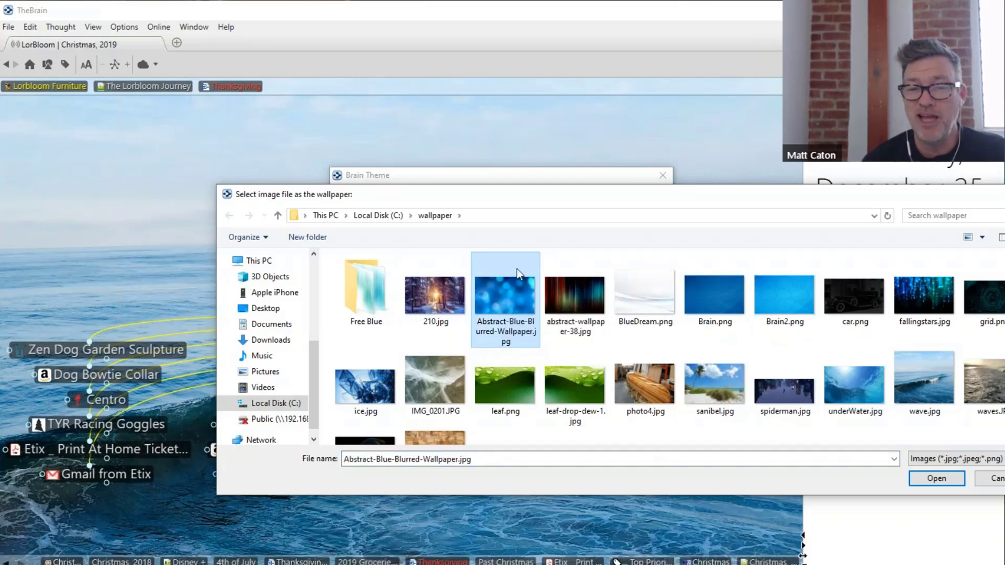
{"action": "left_click_drag", "start_coordinate": [577, 202], "coordinate": [463, 207]}
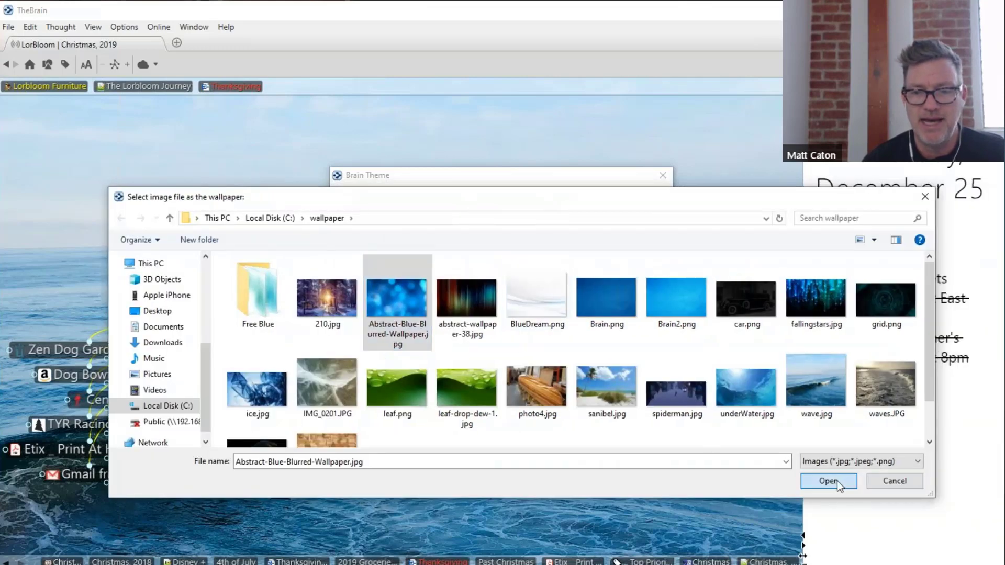
{"action": "left_click", "coordinate": [836, 479]}
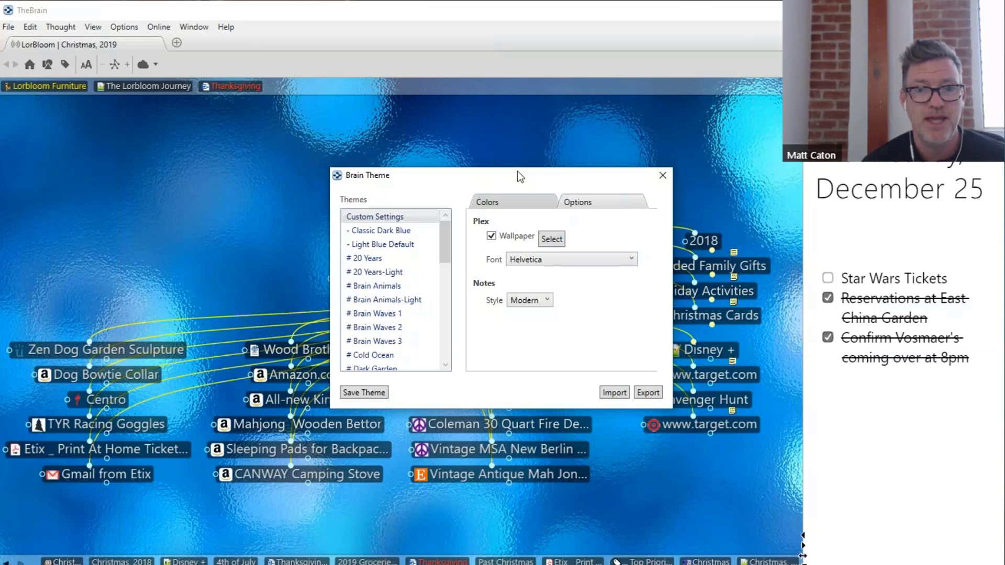
{"action": "left_click_drag", "start_coordinate": [520, 175], "coordinate": [457, 198]}
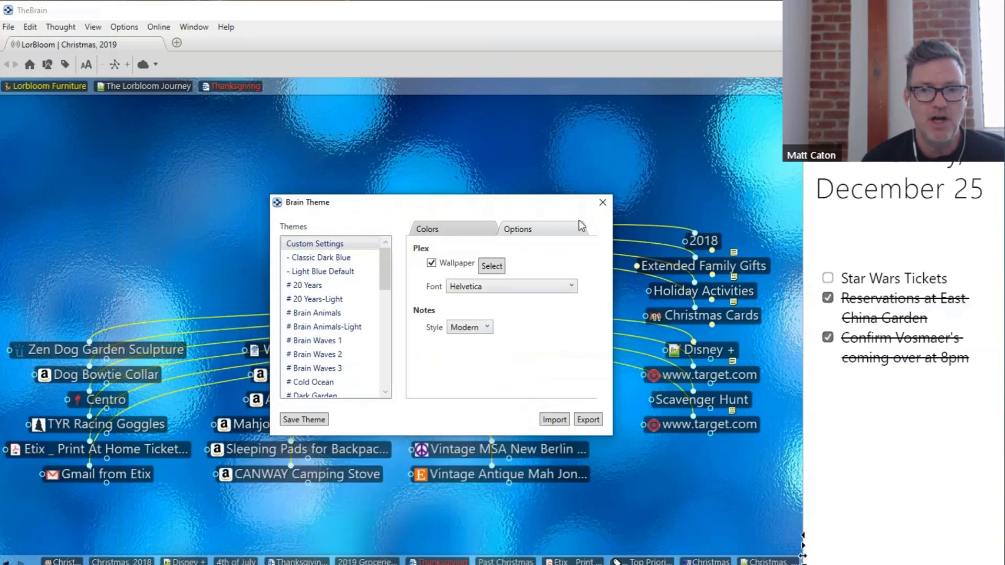
{"action": "left_click", "coordinate": [602, 202]}
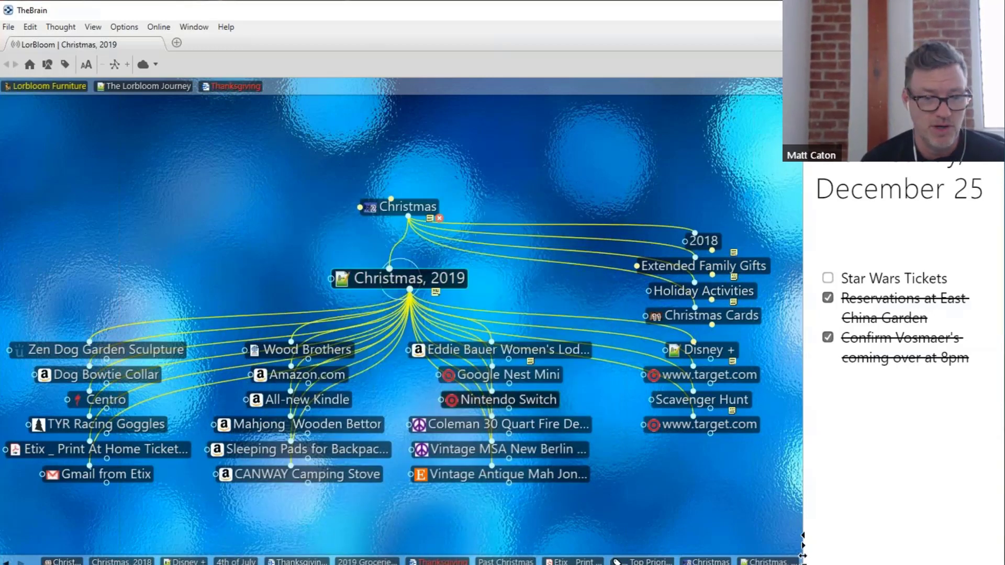
Switch to Chrome and copy the pale blue pine cone image from the Bing results for blue christmas lights wallpaper
{"action": "mouse_move", "coordinate": [365, 564]}
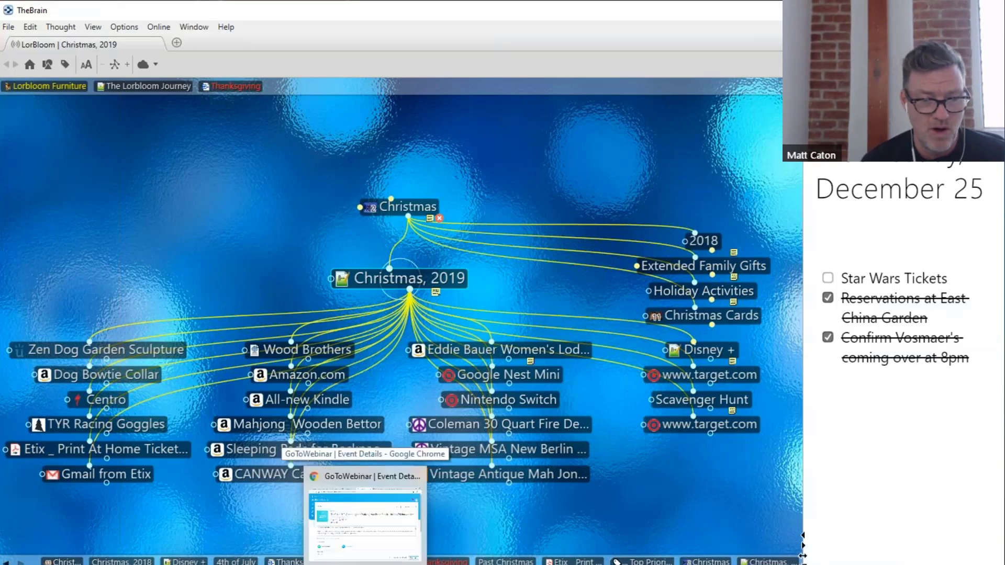
{"action": "left_click", "coordinate": [365, 523]}
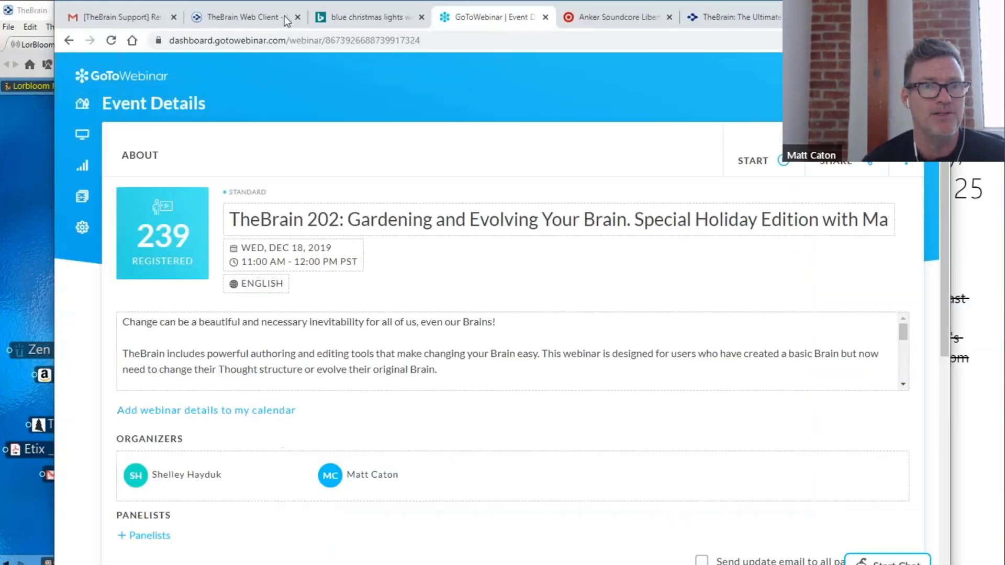
{"action": "left_click", "coordinate": [363, 22]}
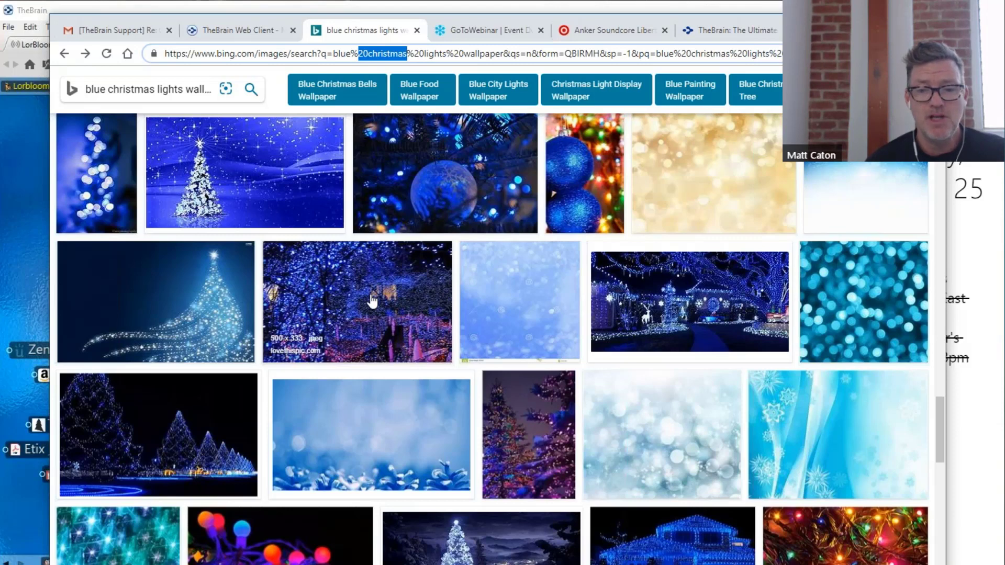
{"action": "left_click", "coordinate": [363, 446]}
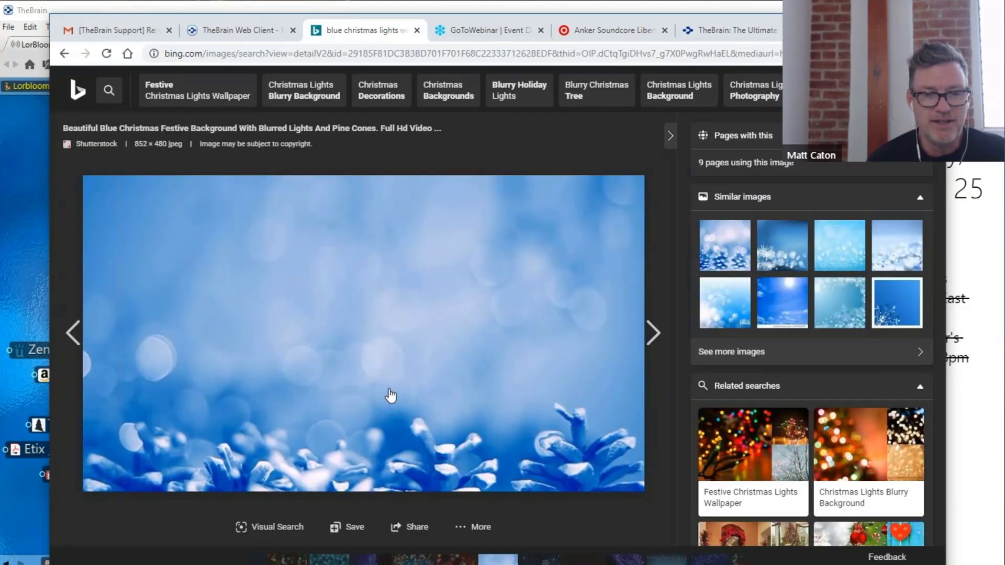
{"action": "right_click", "coordinate": [360, 312]}
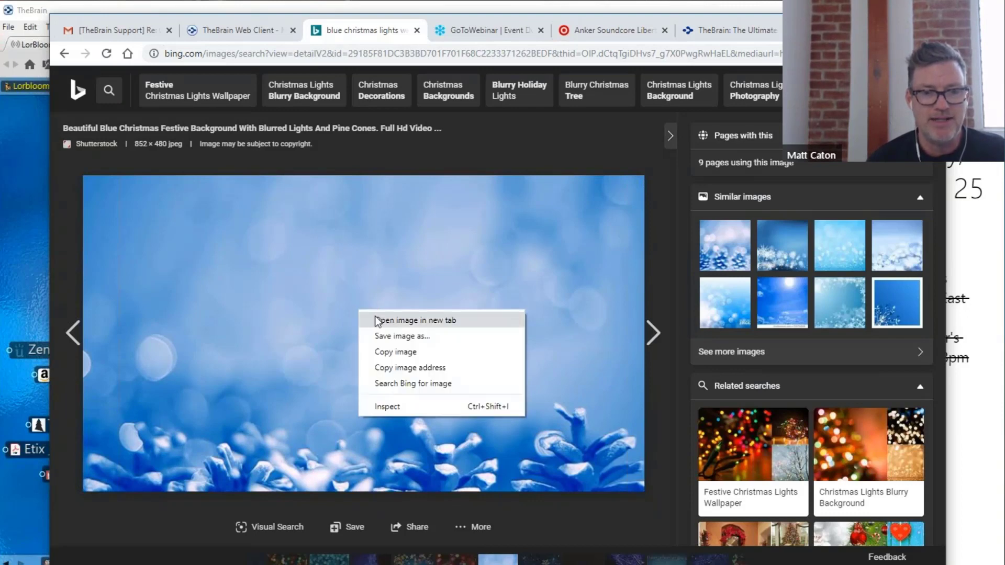
{"action": "left_click", "coordinate": [414, 354]}
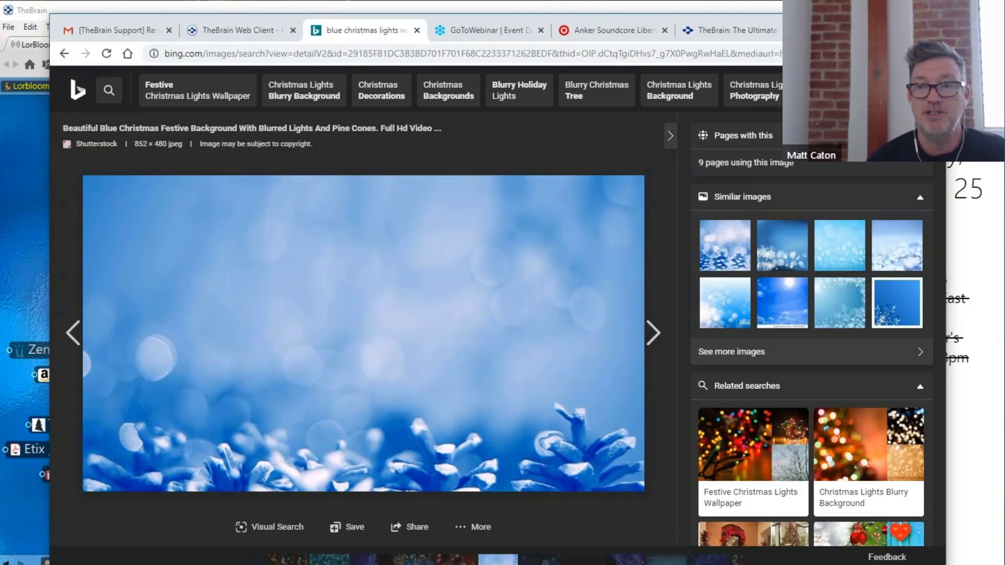
Switch back to TheBrain and paste the copied image as the LorBloom Brain's wallpaper
{"action": "key", "text": "alt+Tab"}
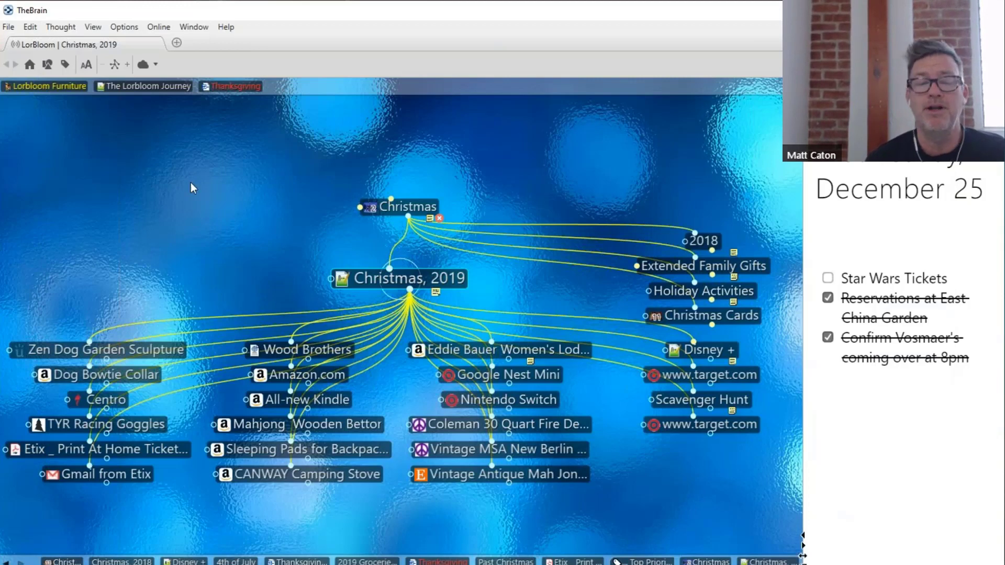
{"action": "right_click", "coordinate": [175, 182]}
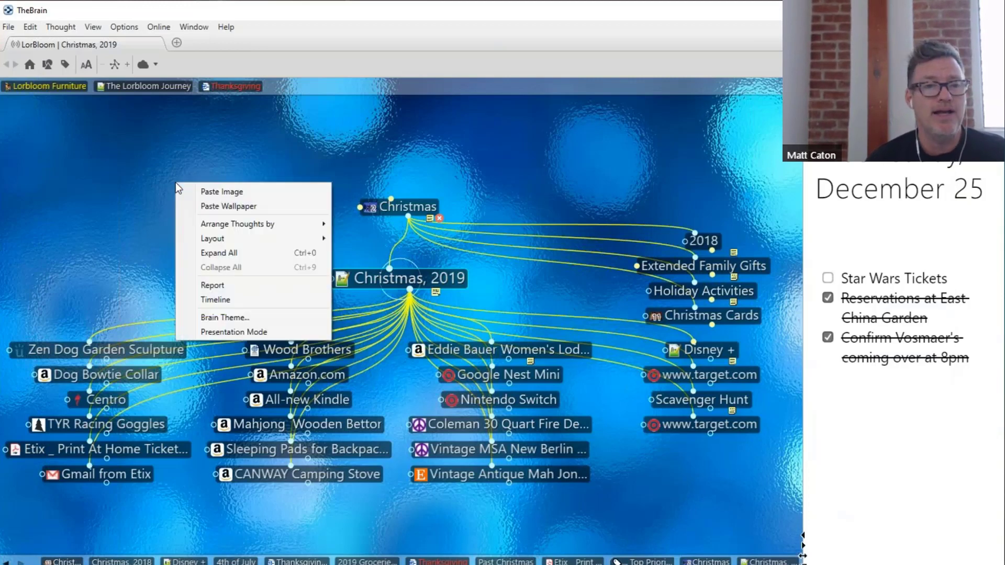
{"action": "left_click", "coordinate": [233, 206]}
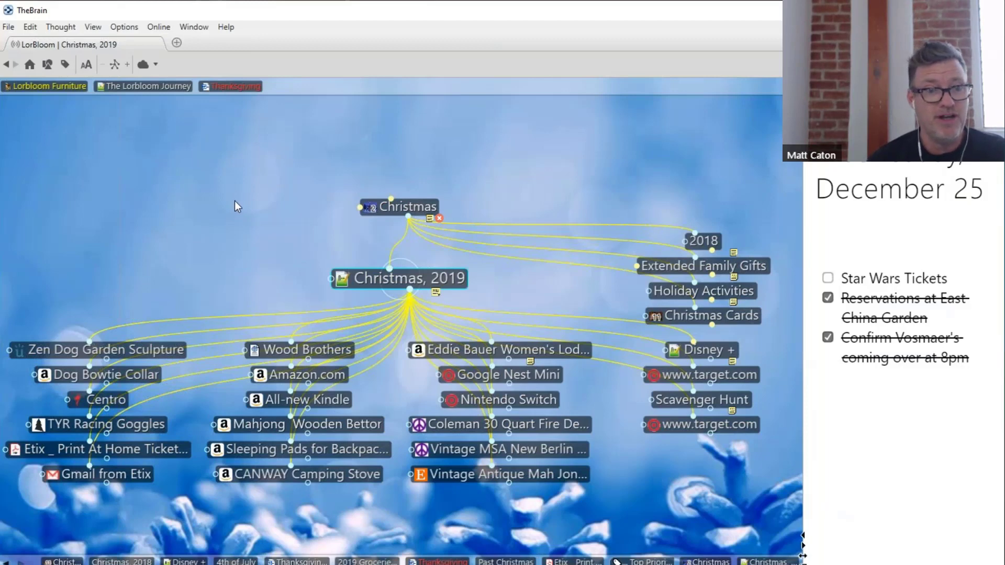
{"action": "scroll", "coordinate": [219, 192], "scroll_direction": "down", "scroll_amount": 1}
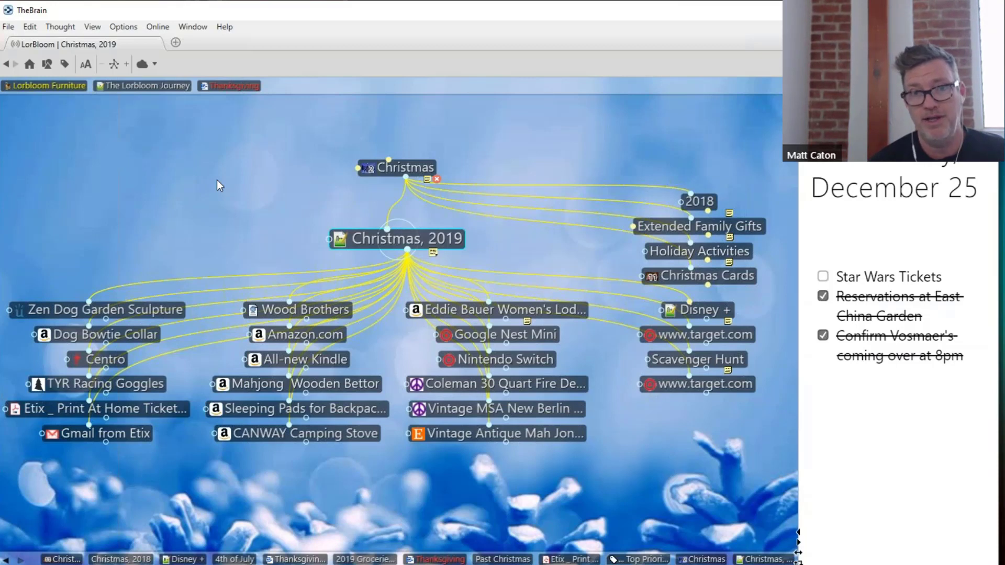
Open the list of Brains in a new tab and browse the wallpapers on their thumbnails
{"action": "left_click", "coordinate": [176, 43]}
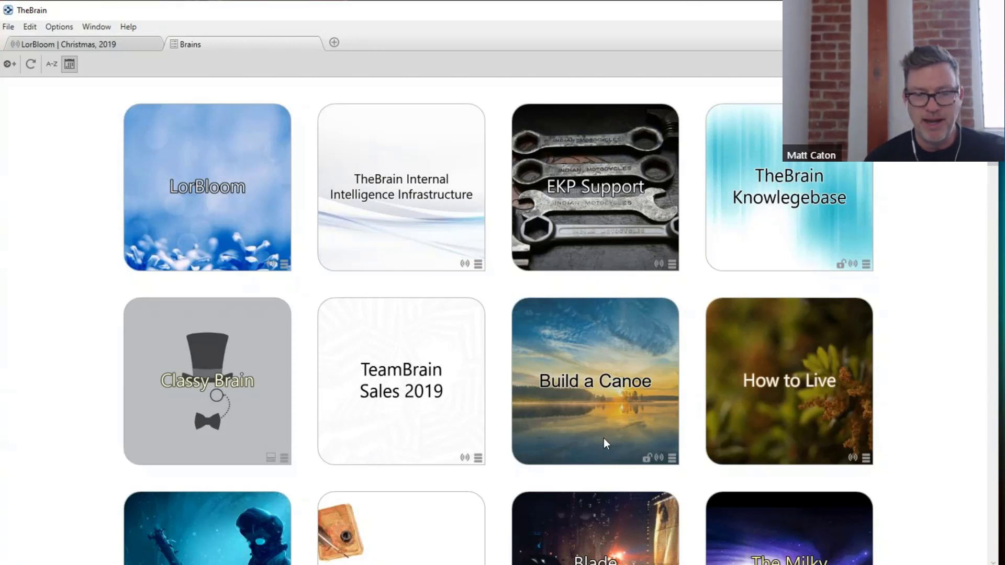
{"action": "scroll", "coordinate": [604, 433], "scroll_direction": "down", "scroll_amount": 3}
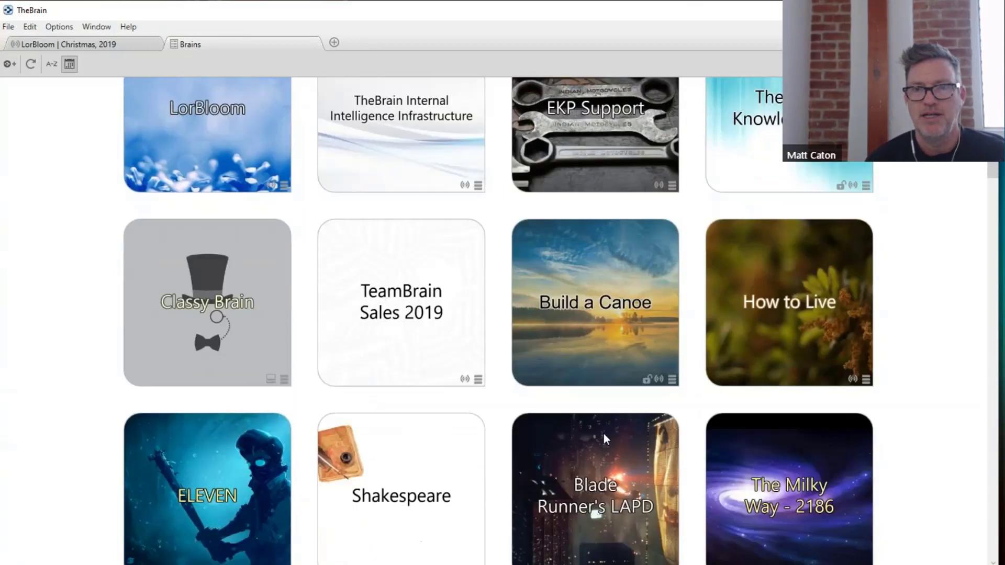
{"action": "scroll", "coordinate": [579, 373], "scroll_direction": "up", "scroll_amount": 3}
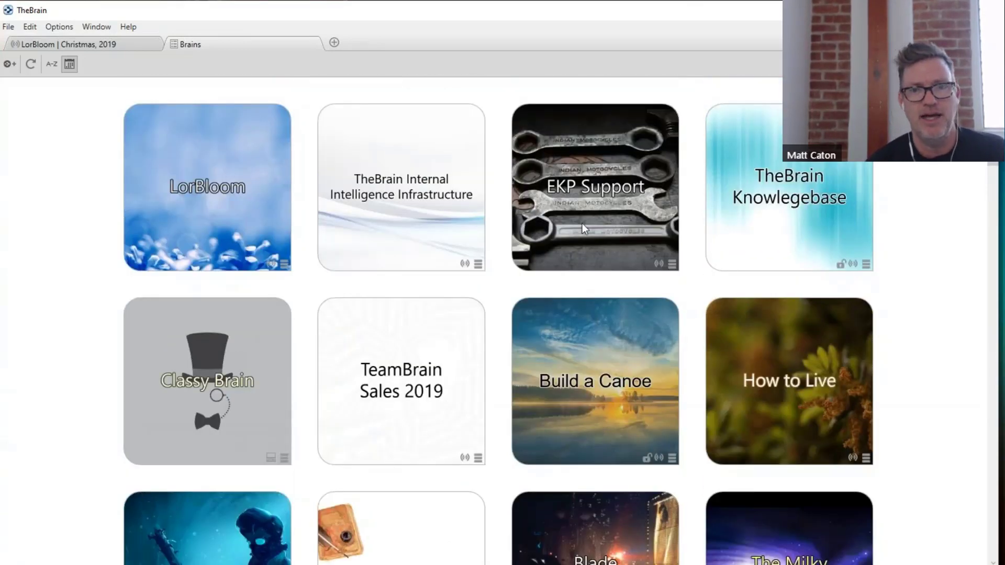
{"action": "scroll", "coordinate": [623, 246], "scroll_direction": "down", "scroll_amount": 1}
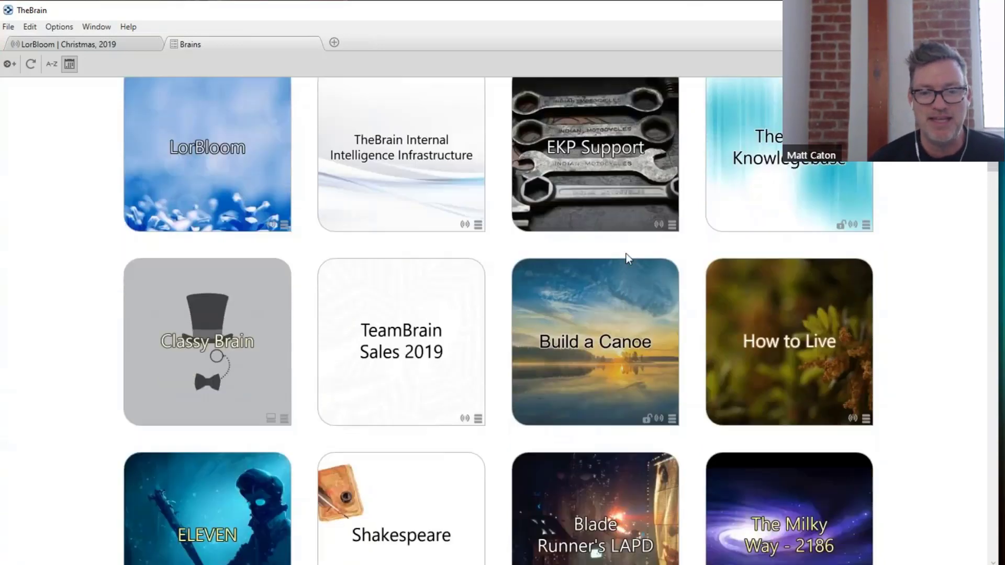
{"action": "scroll", "coordinate": [627, 257], "scroll_direction": "down", "scroll_amount": 5}
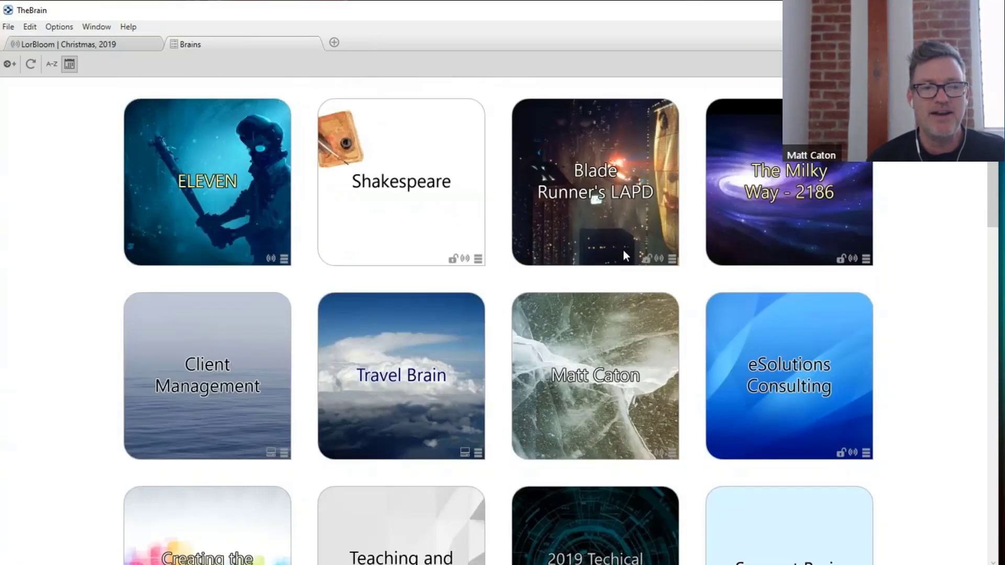
{"action": "scroll", "coordinate": [623, 249], "scroll_direction": "up", "scroll_amount": 5}
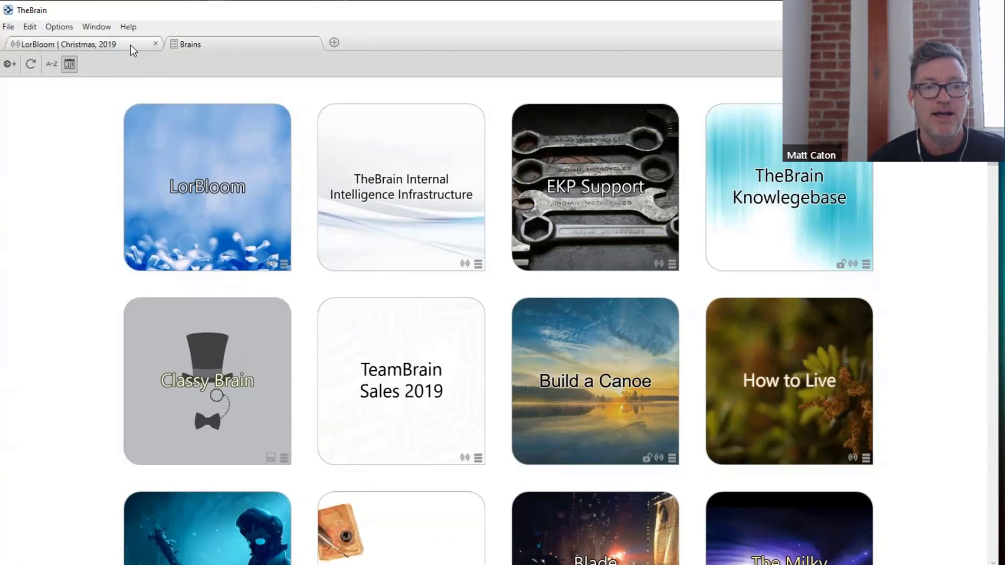
{"action": "left_click", "coordinate": [130, 45]}
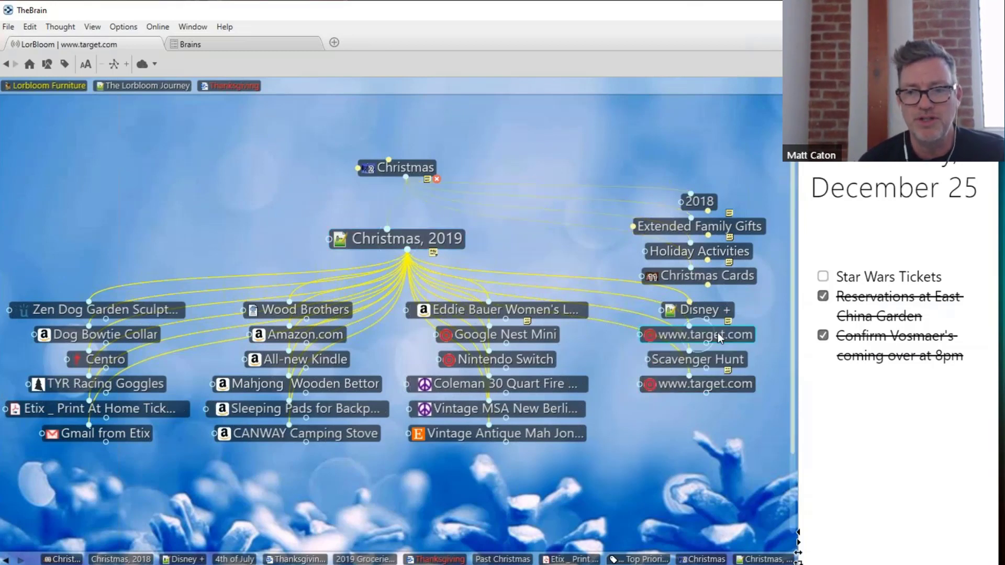
{"action": "left_click", "coordinate": [718, 334]}
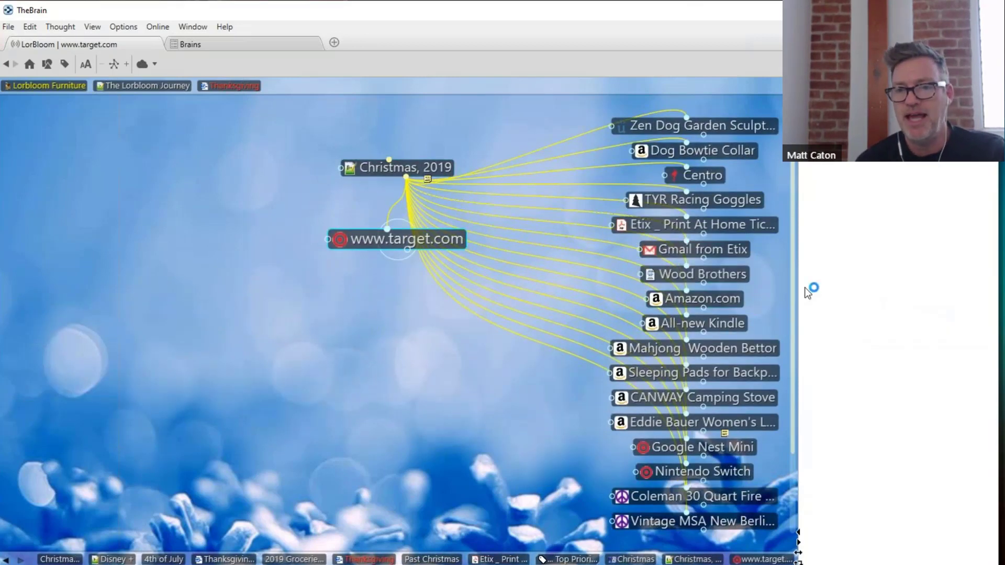
{"action": "left_click_drag", "start_coordinate": [795, 292], "coordinate": [712, 298]}
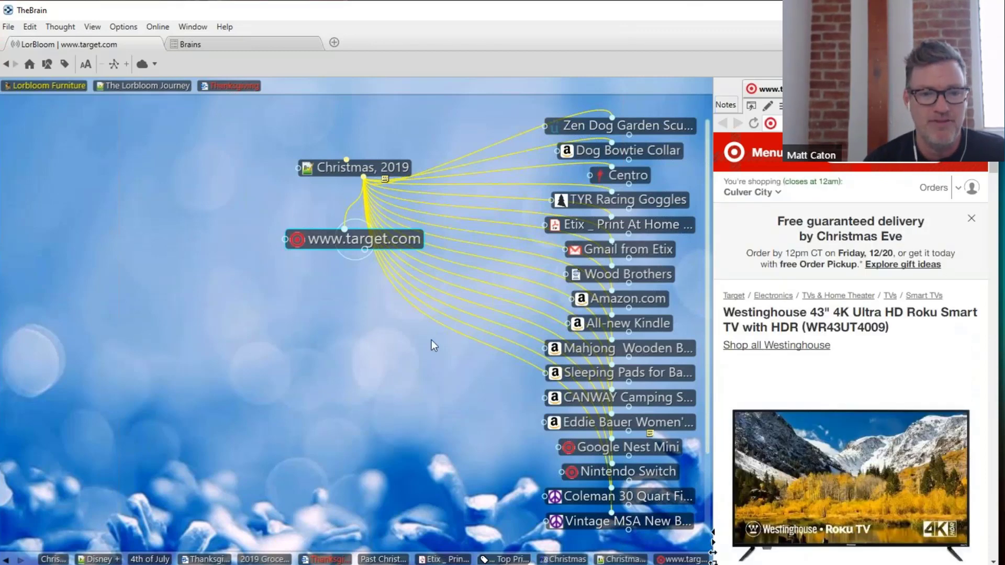
{"action": "left_click", "coordinate": [358, 239]}
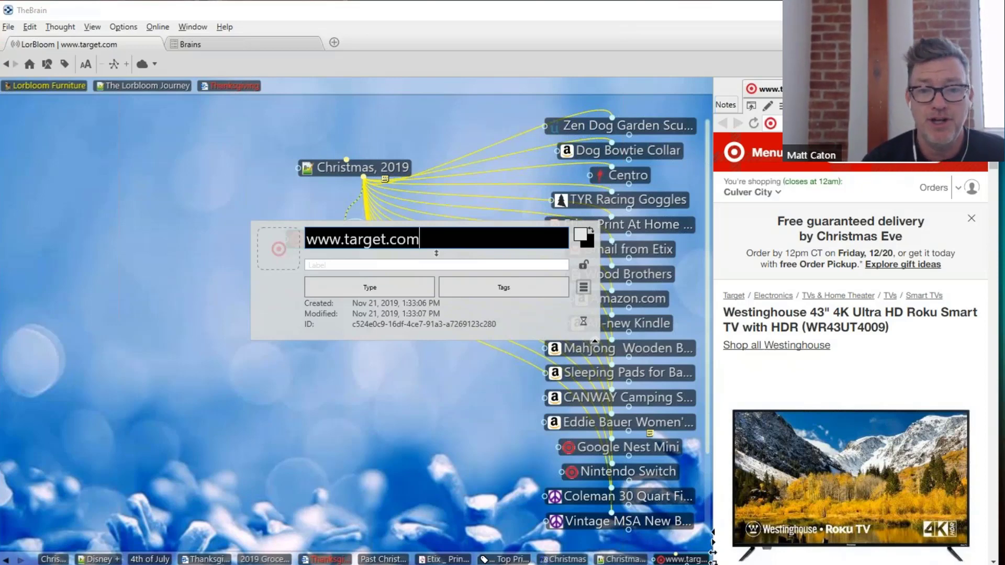
{"action": "left_click", "coordinate": [584, 322]}
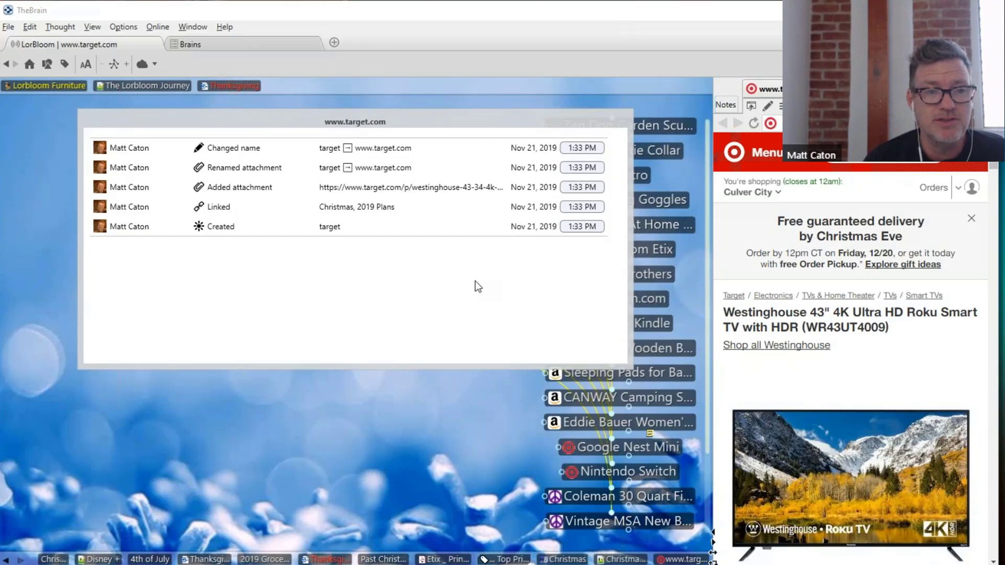
{"action": "left_click", "coordinate": [450, 407]}
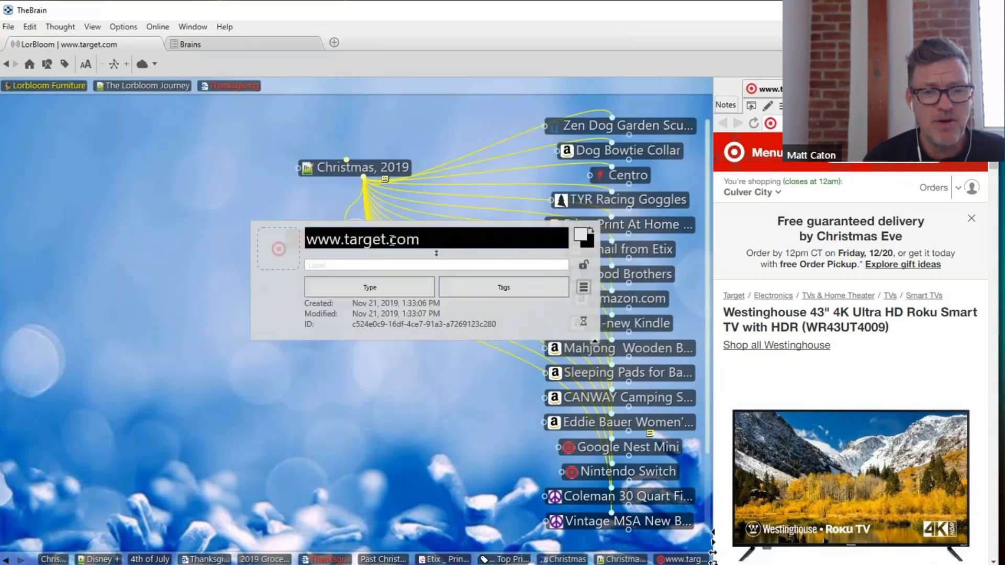
{"action": "left_click_drag", "start_coordinate": [438, 241], "coordinate": [311, 241]}
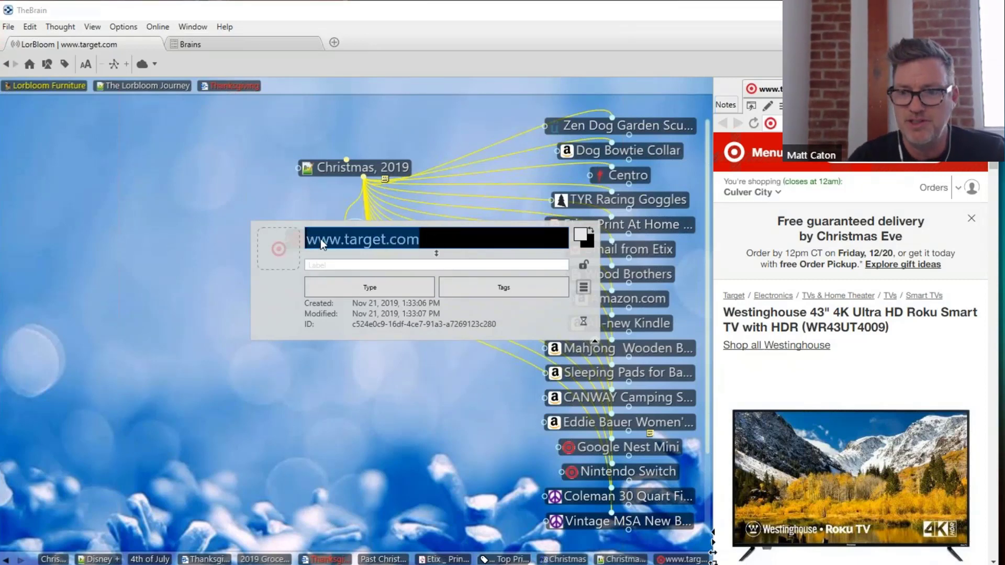
{"action": "type", "text": "43"}
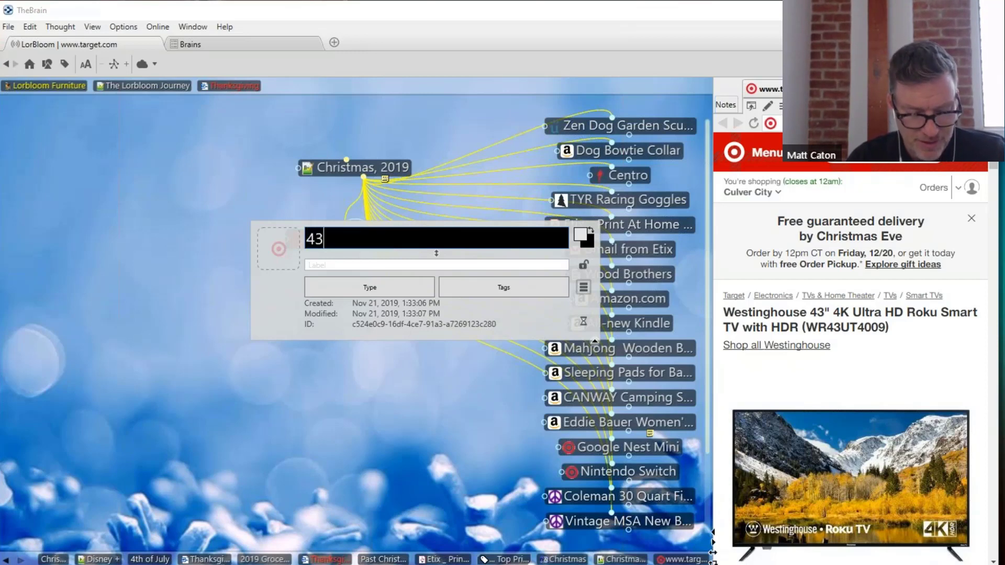
{"action": "type", "text": "\" Fla"}
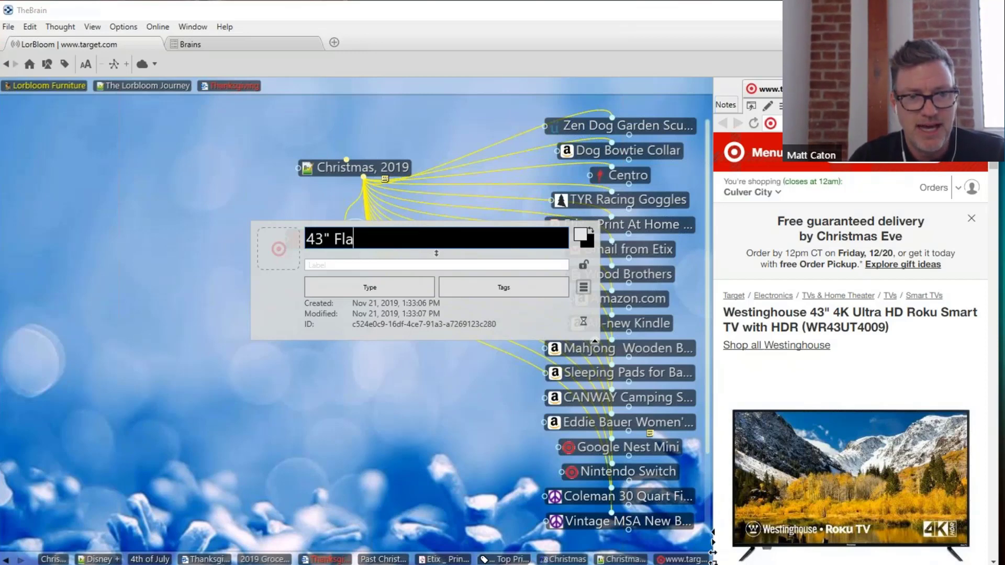
{"action": "type", "text": "t Screen "}
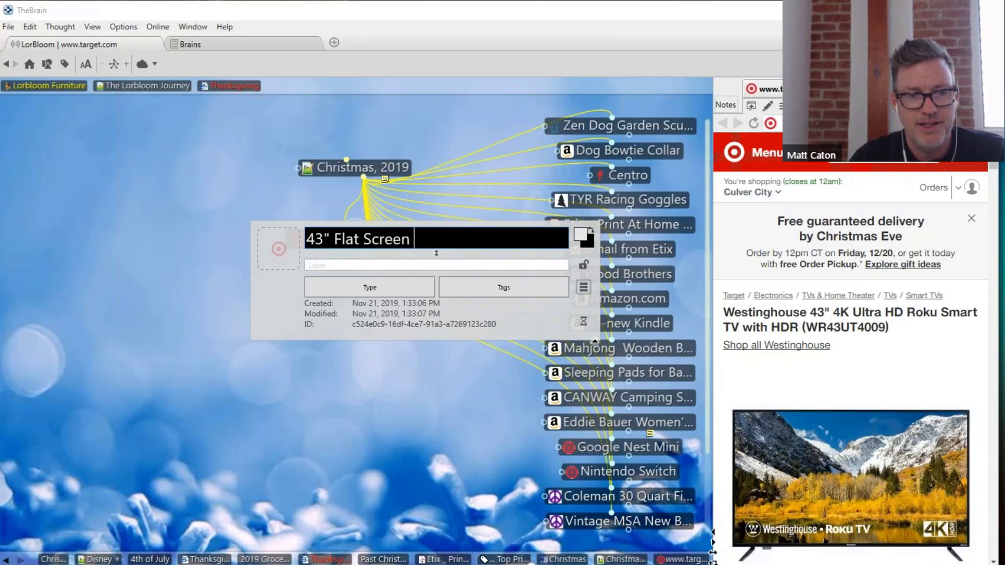
{"action": "type", "text": "TV"}
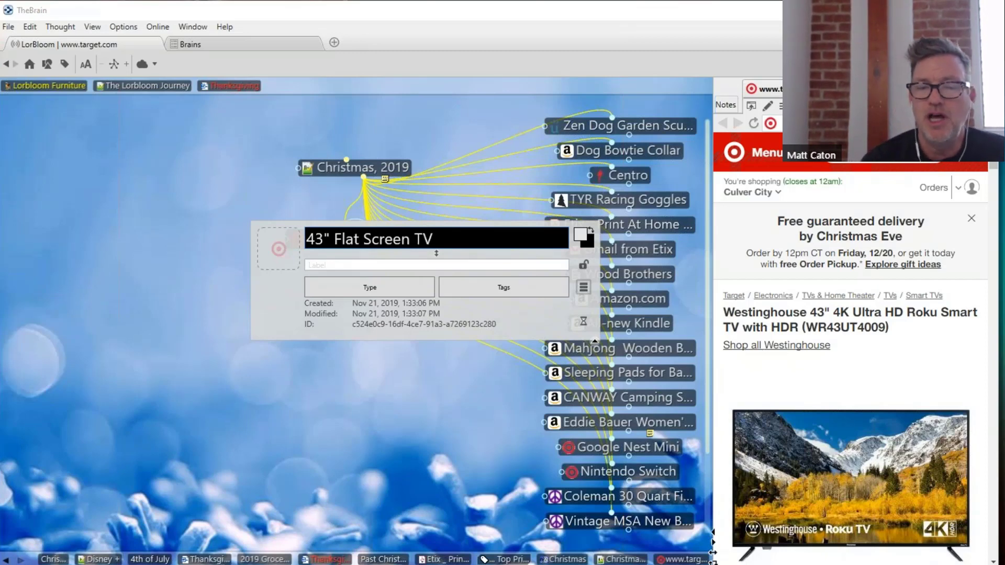
Add the label "on sale at Target" to the 43" Flat Screen TV thought and close its properties
{"action": "left_click", "coordinate": [325, 263]}
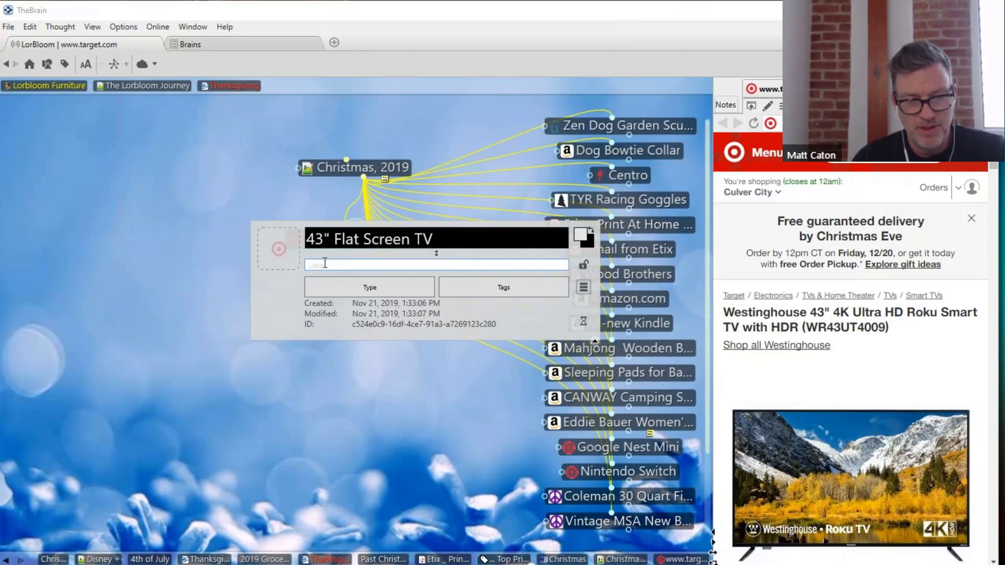
{"action": "type", "text": "on sale a"}
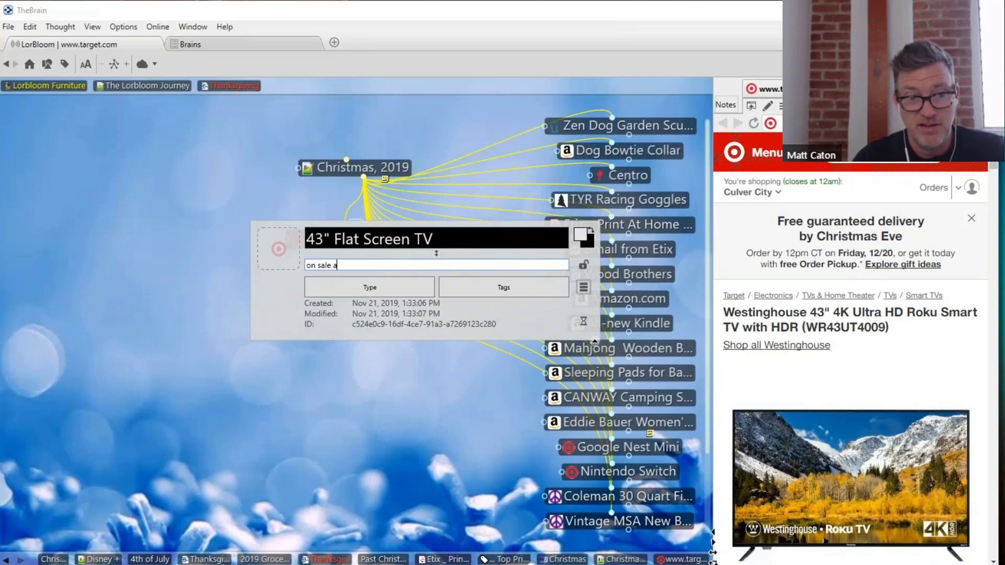
{"action": "type", "text": "t Targe"}
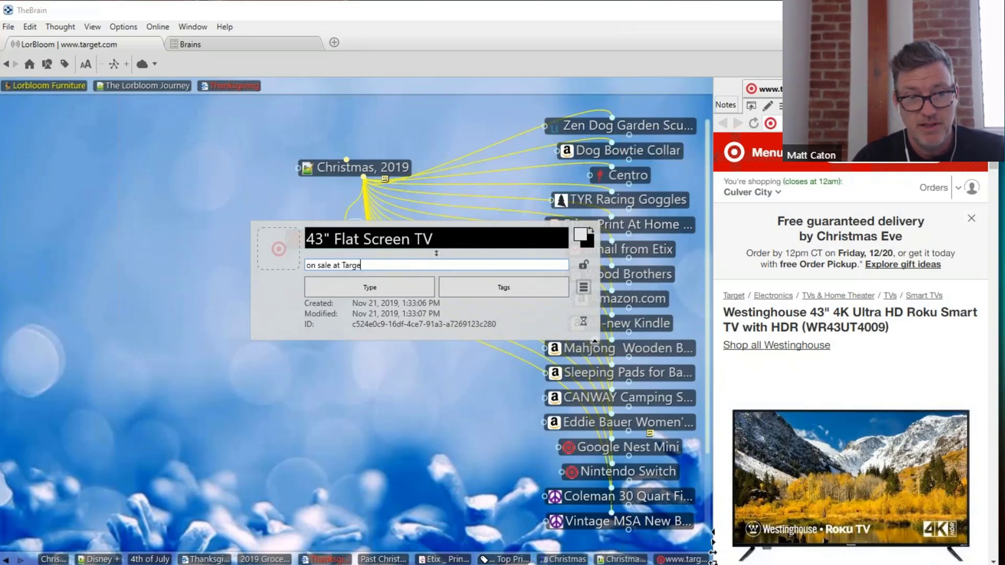
{"action": "type", "text": "t"}
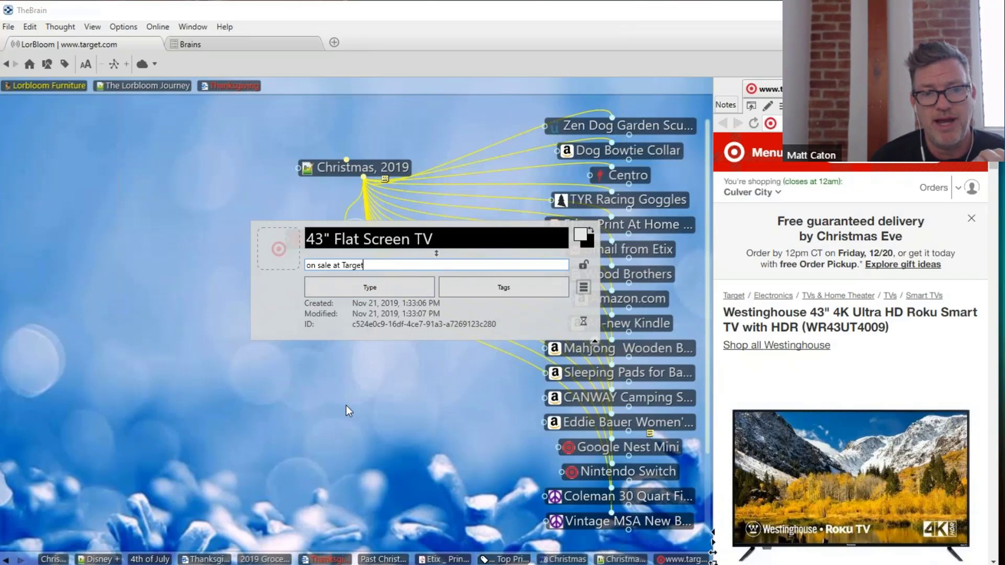
{"action": "key", "text": "Return"}
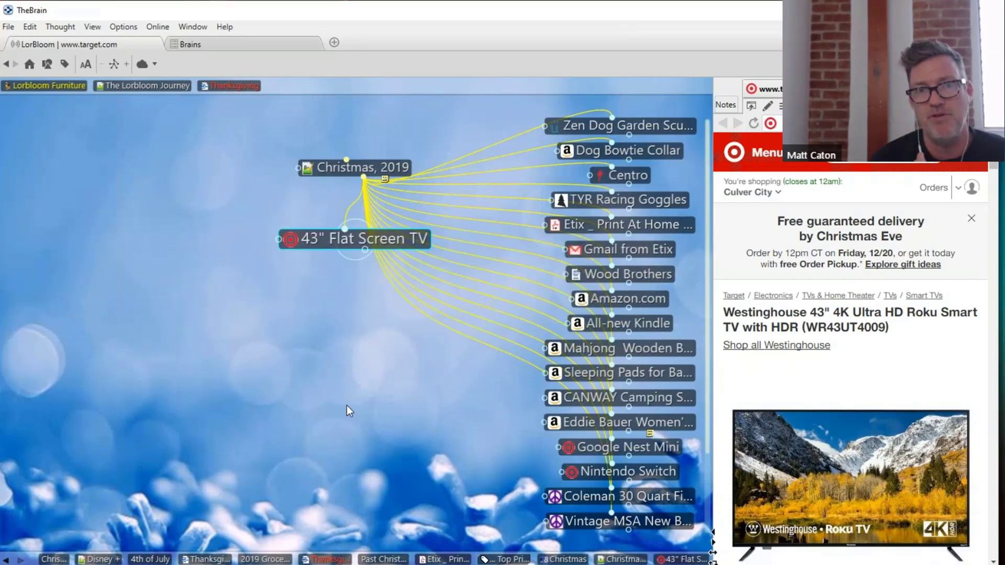
Give the 43" Flat Screen TV thought bright yellow text on a dark purple background
{"action": "left_click", "coordinate": [345, 240]}
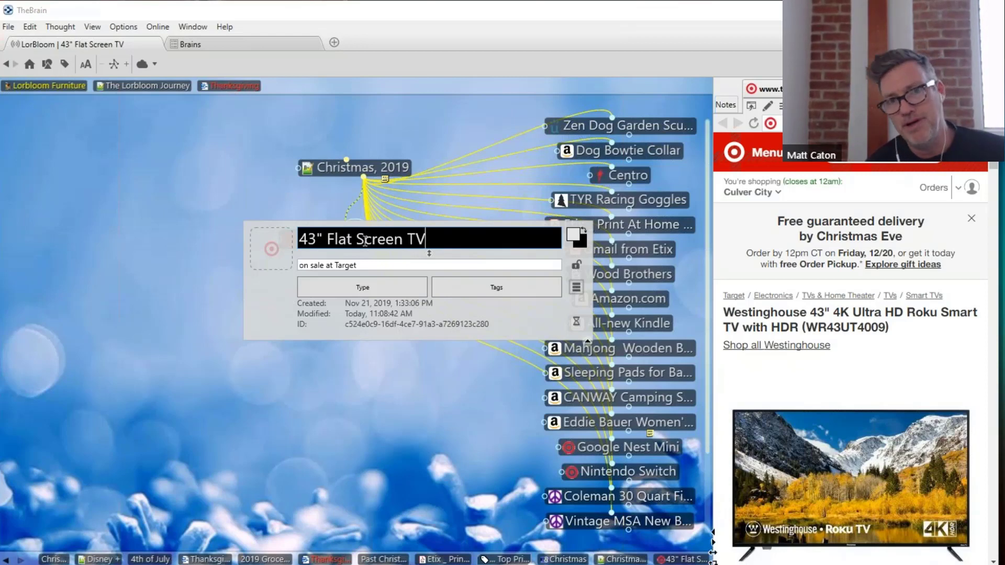
{"action": "left_click", "coordinate": [578, 238]}
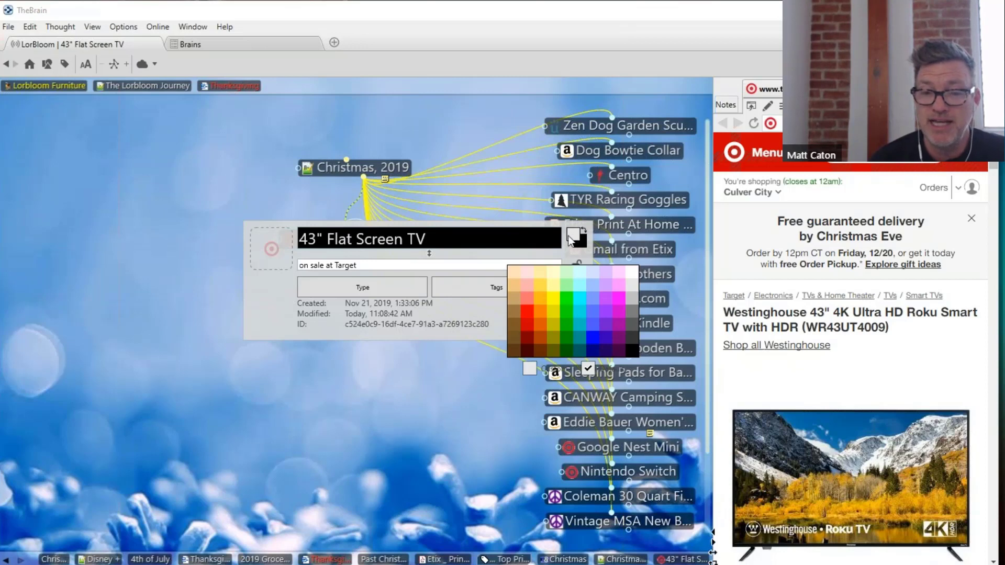
{"action": "left_click", "coordinate": [554, 298]}
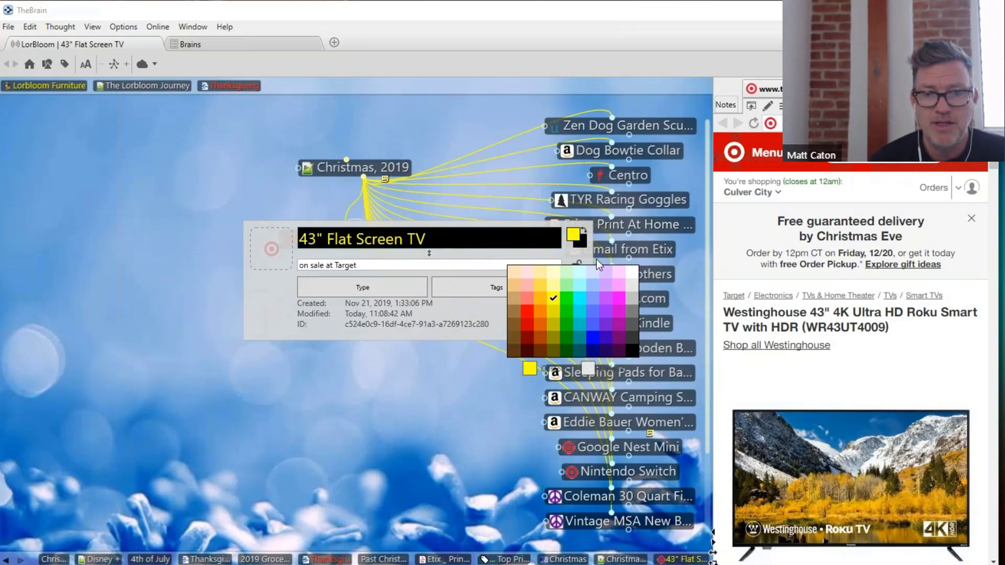
{"action": "left_click", "coordinate": [583, 246]}
{"action": "left_click", "coordinate": [580, 242]}
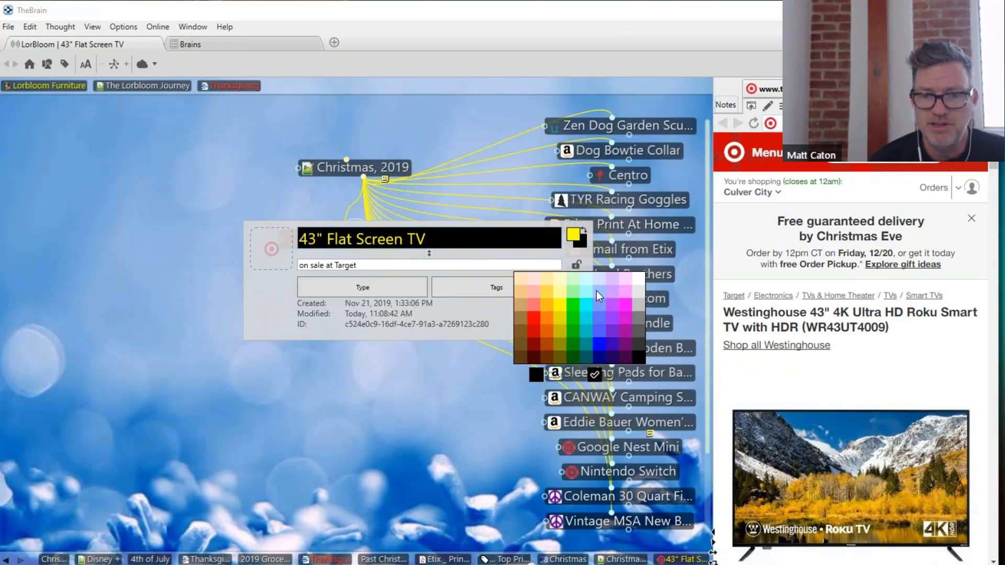
{"action": "left_click", "coordinate": [624, 345]}
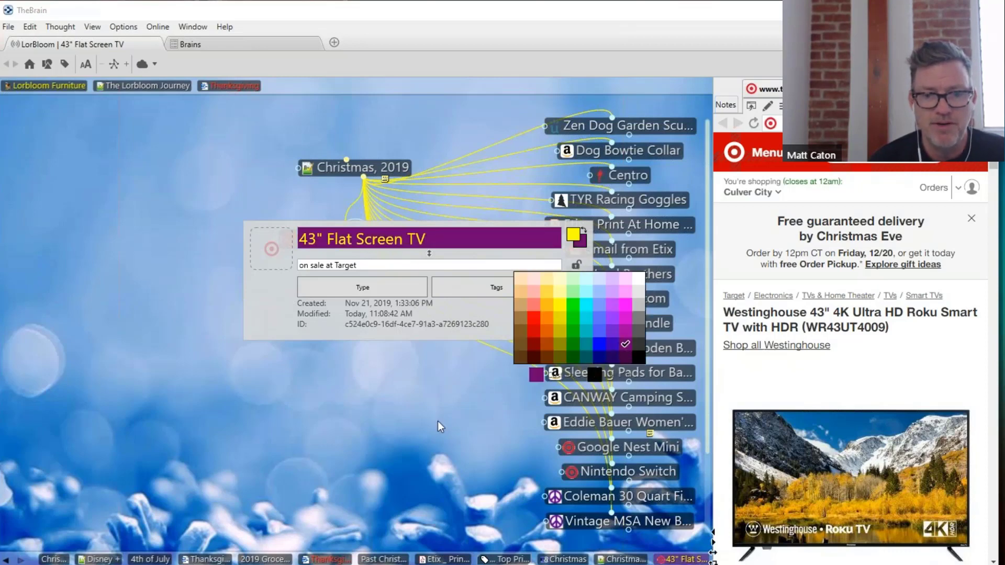
{"action": "left_click", "coordinate": [422, 426]}
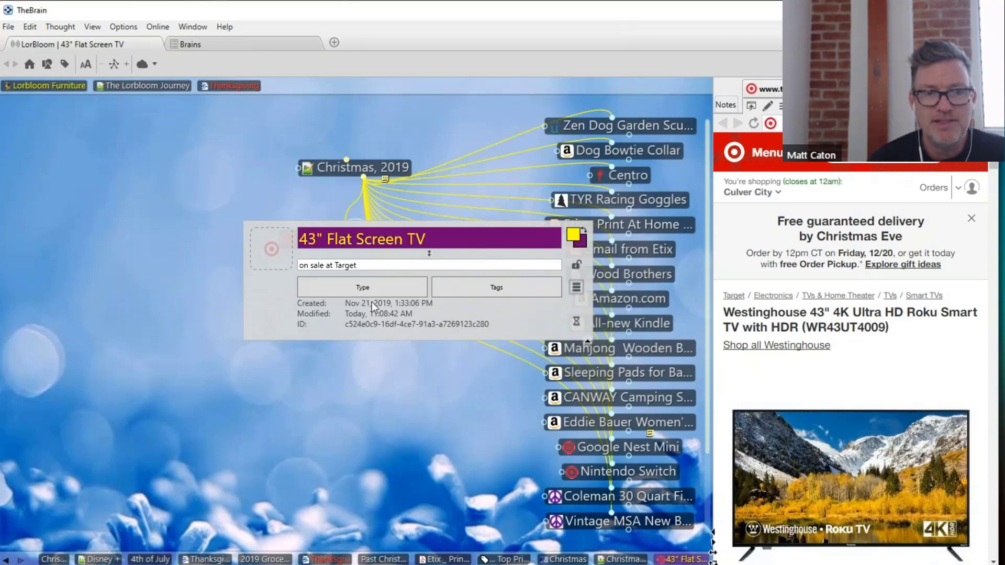
Activate Christmas, 2019 and assign the 43" Flat Screen TV thought a blue-screen monitor from the Technology stock icons
{"action": "left_click", "coordinate": [360, 167]}
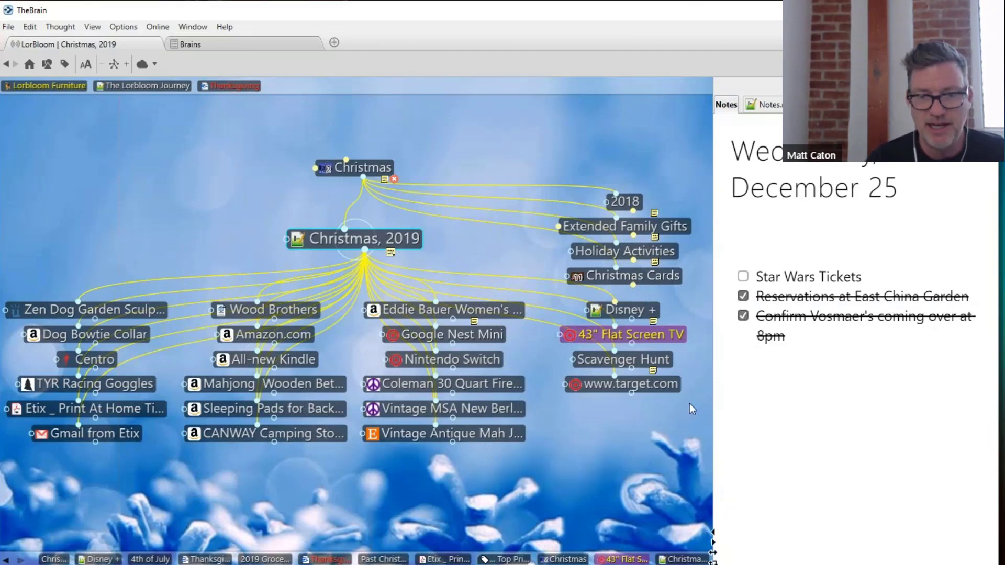
{"action": "right_click", "coordinate": [661, 334]}
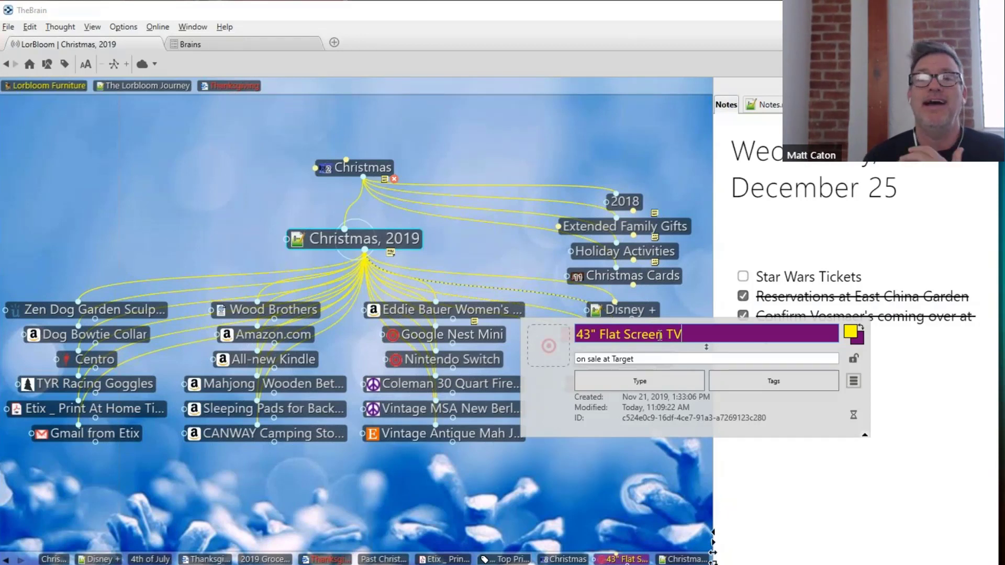
{"action": "left_click", "coordinate": [559, 359]}
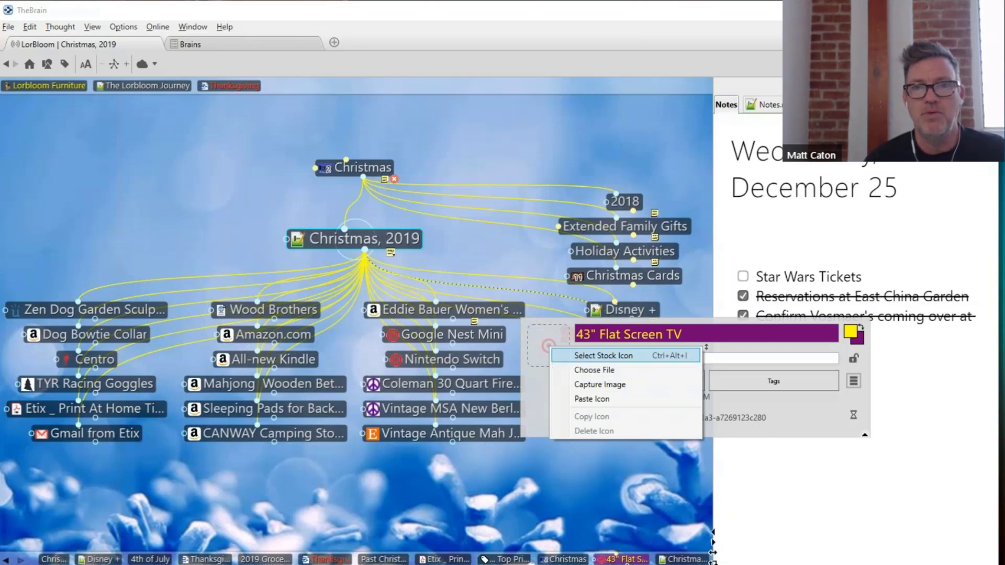
{"action": "left_click", "coordinate": [559, 358]}
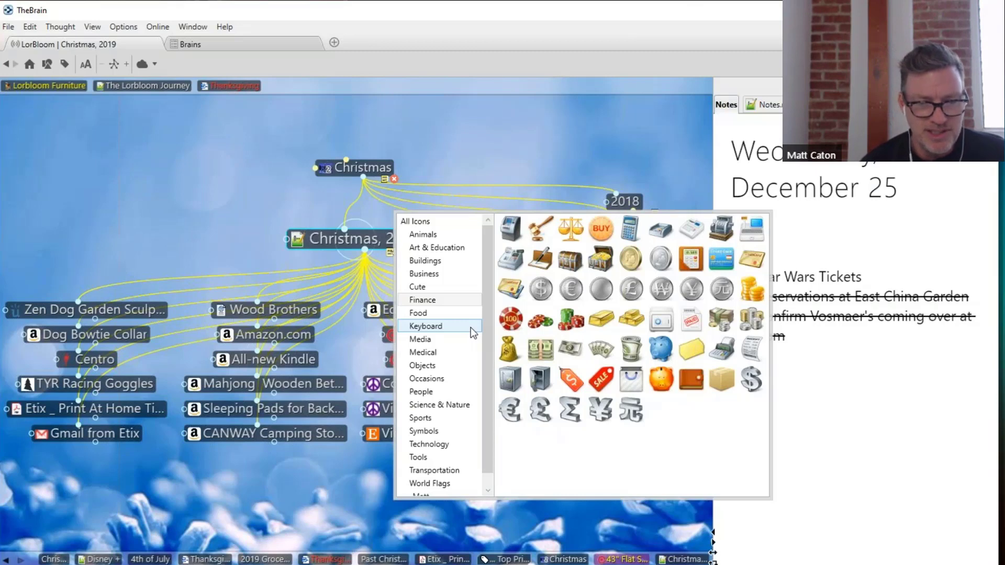
{"action": "left_click", "coordinate": [448, 445]}
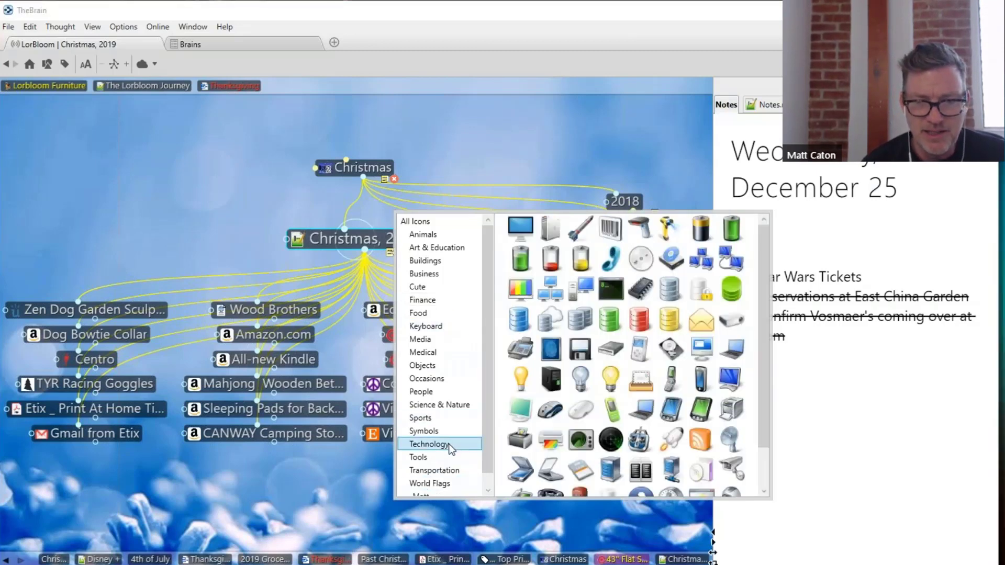
{"action": "scroll", "coordinate": [563, 366], "scroll_direction": "down", "scroll_amount": 1}
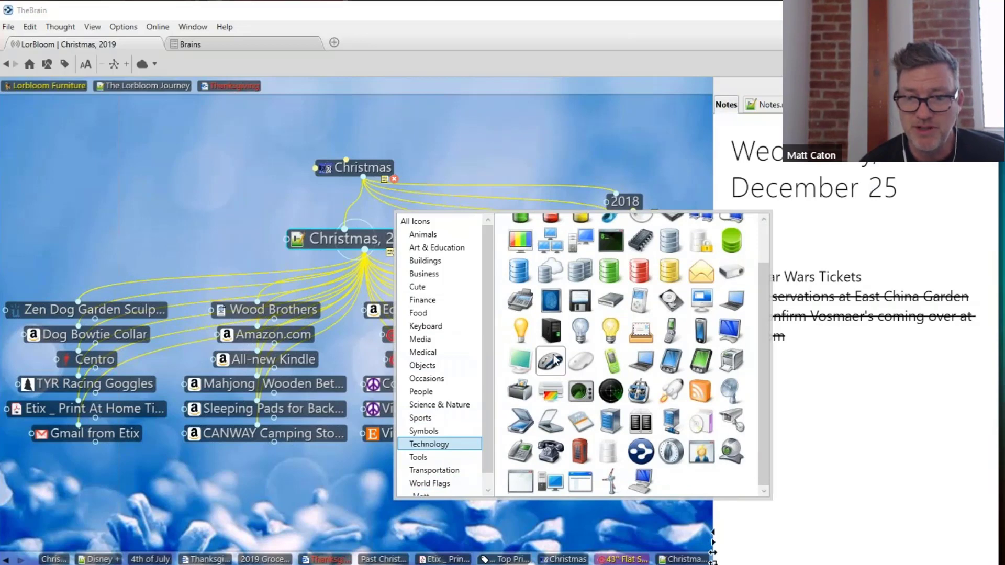
{"action": "left_click", "coordinate": [731, 335]}
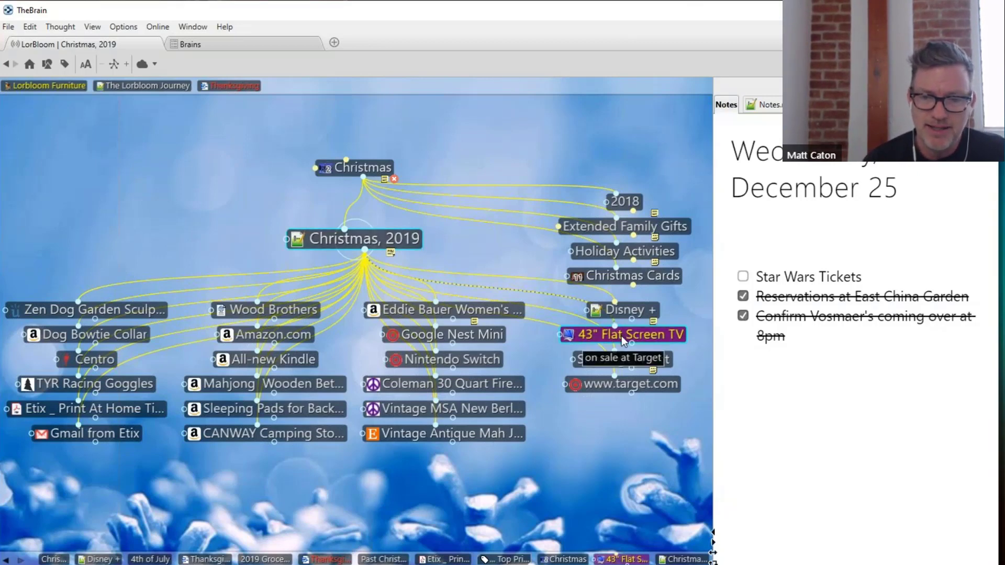
Create a pin for the 43" Flat Screen TV thought and remove the Thanksgiving pin
{"action": "right_click", "coordinate": [622, 338]}
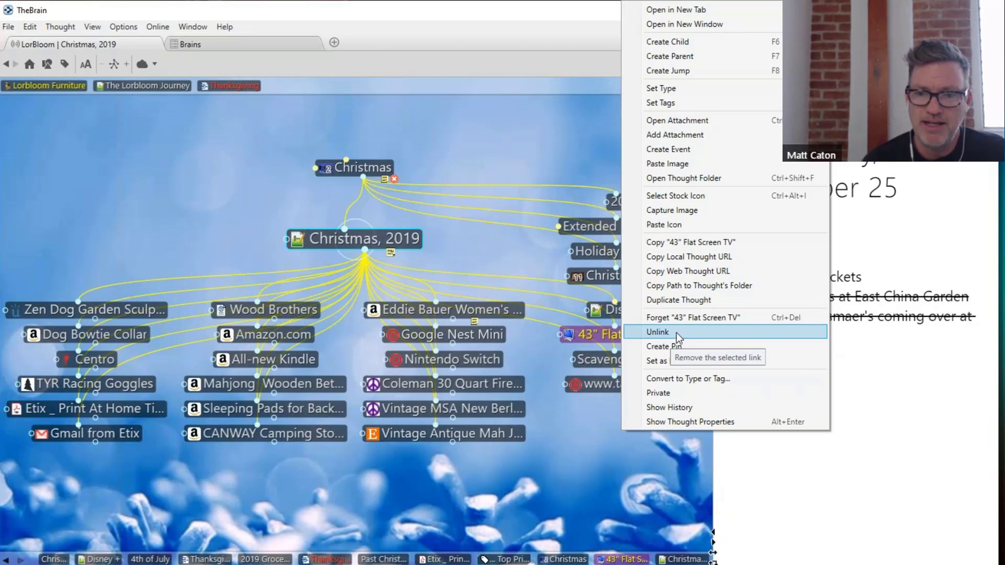
{"action": "left_click", "coordinate": [681, 348]}
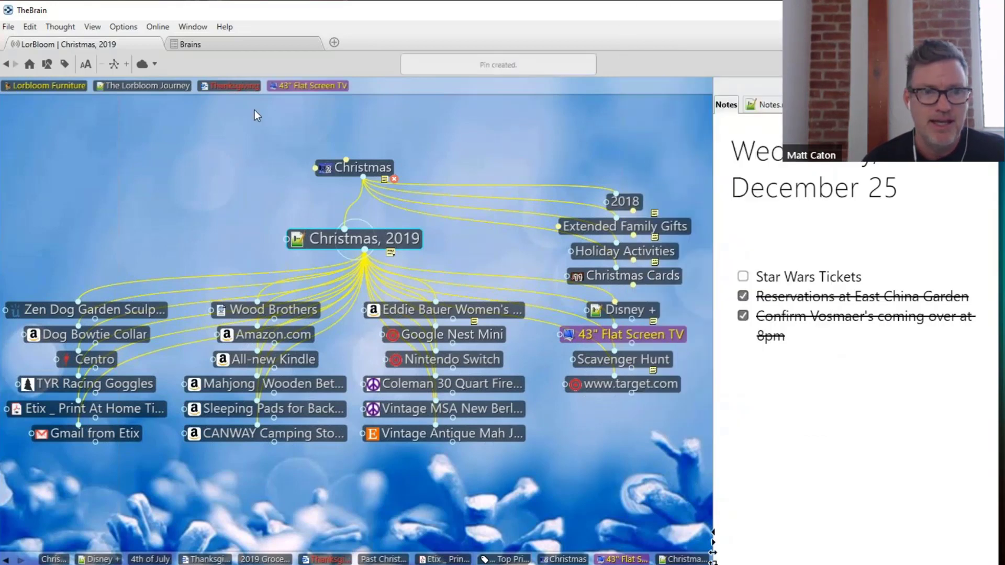
{"action": "right_click", "coordinate": [234, 84]}
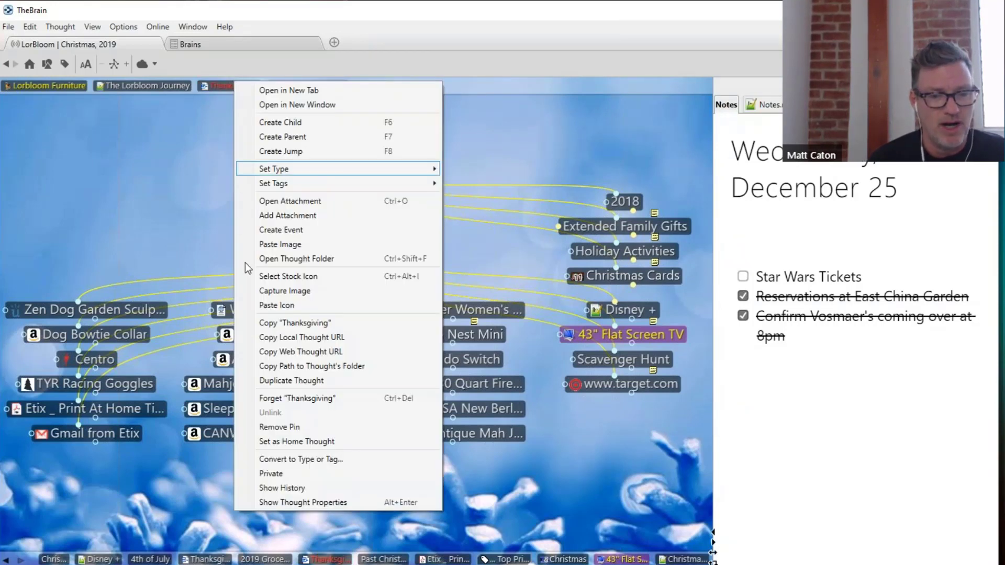
{"action": "left_click", "coordinate": [284, 426]}
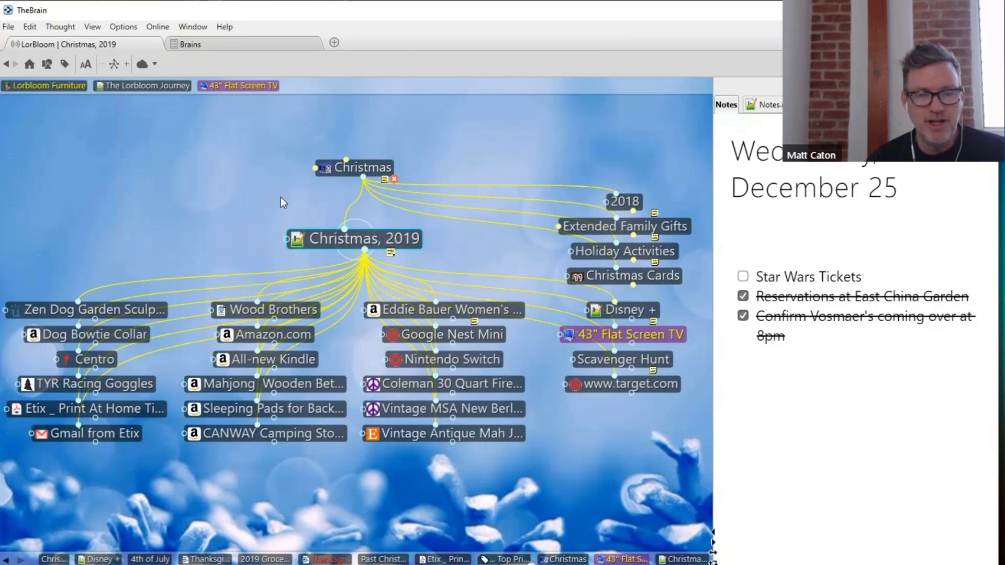
Activate the 43" Flat Screen TV thought through its pin and remove that pin
{"action": "left_click", "coordinate": [272, 89]}
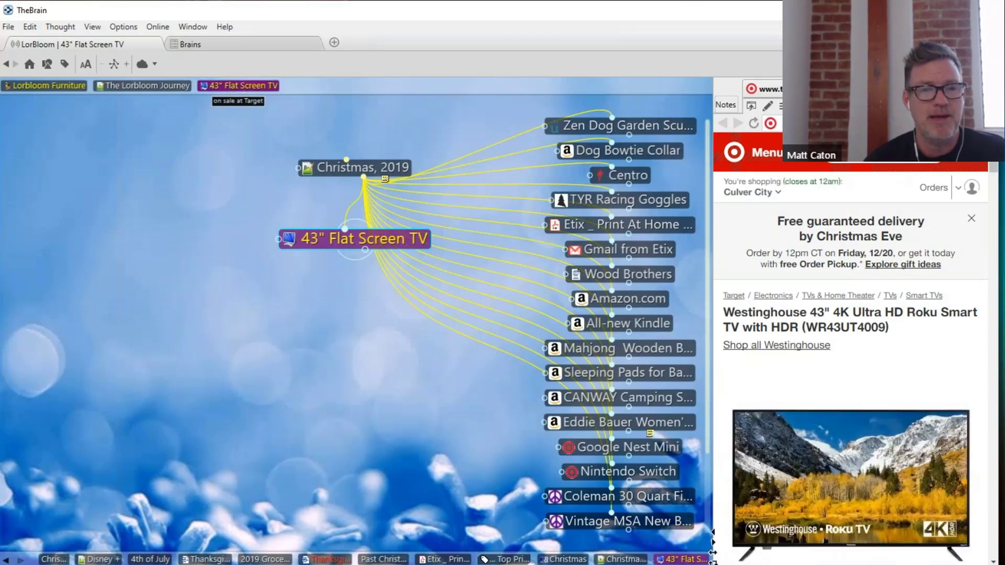
{"action": "right_click", "coordinate": [271, 87]}
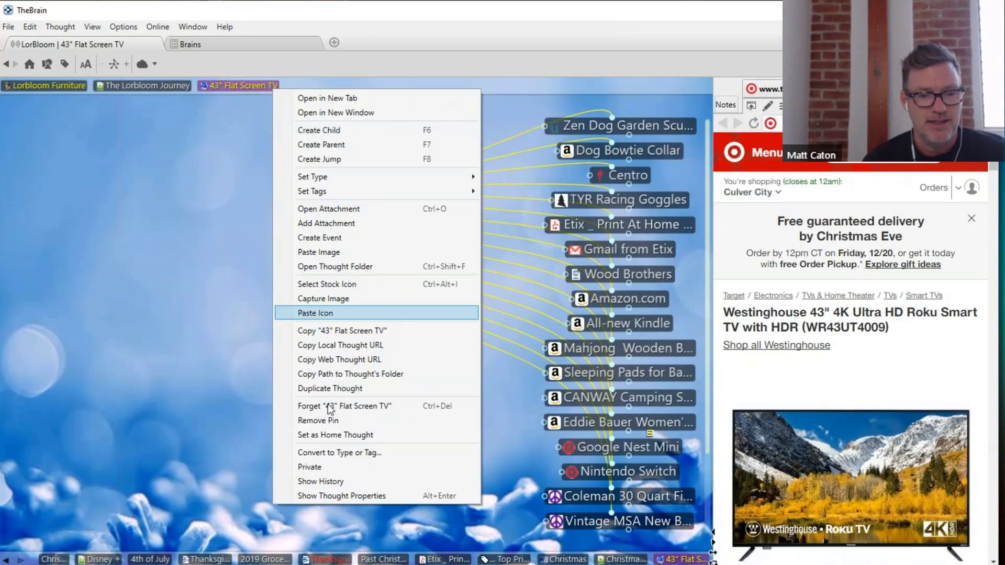
{"action": "left_click", "coordinate": [327, 420]}
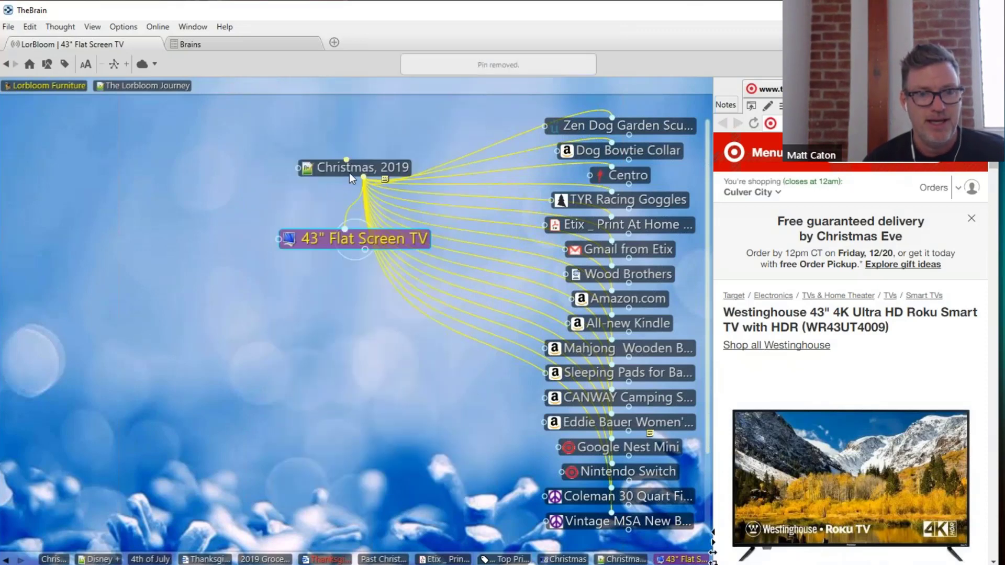
Create a pin for the Christmas, 2019 thought and activate the thought through it
{"action": "right_click", "coordinate": [351, 170]}
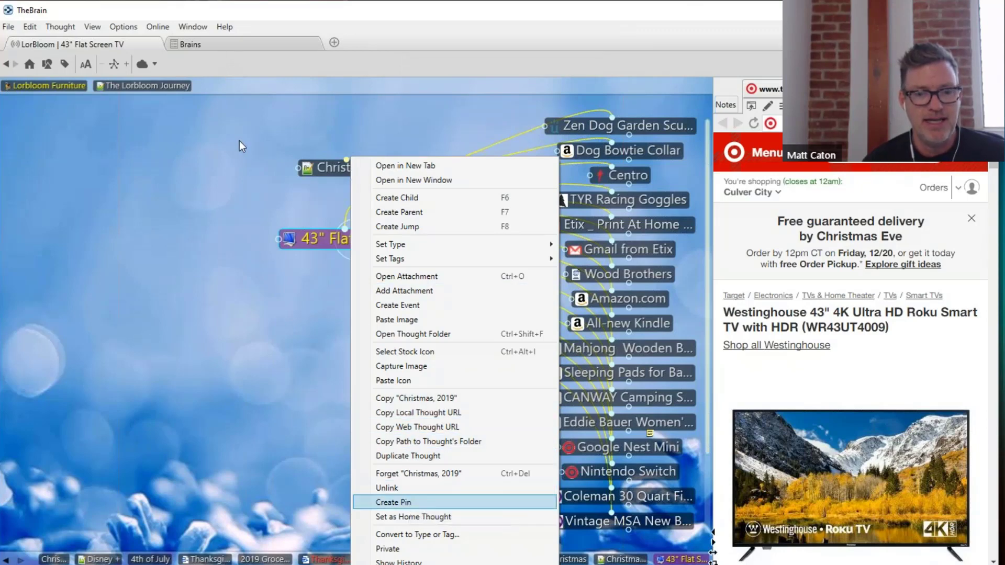
{"action": "left_click", "coordinate": [393, 502]}
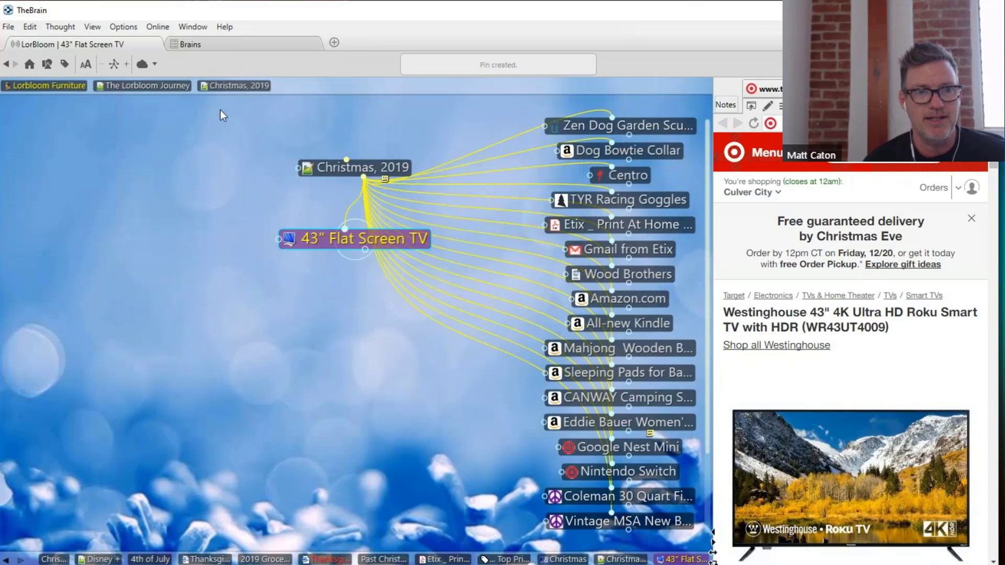
{"action": "left_click", "coordinate": [237, 85]}
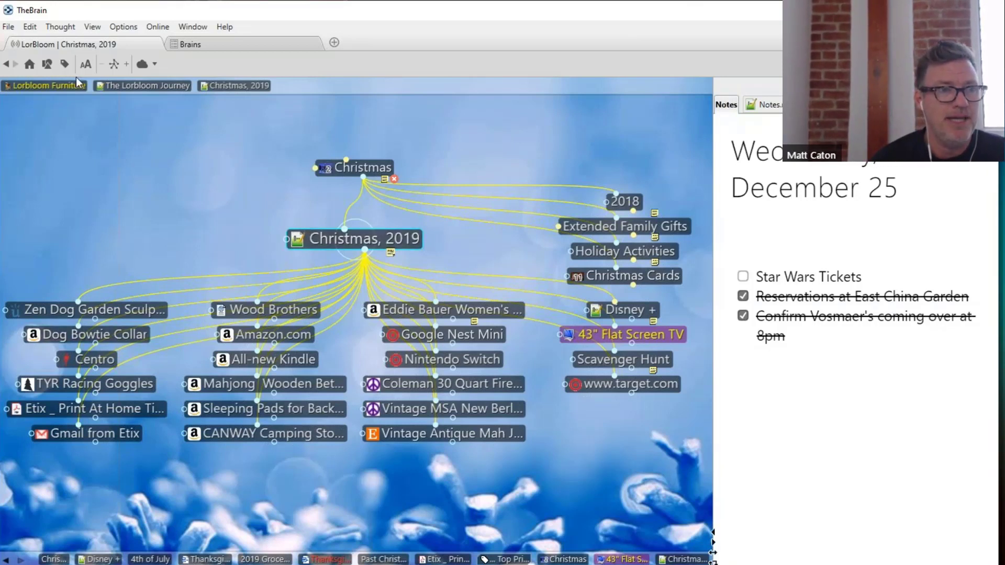
Examine the Brain's list of thought types and close it without activating a type
{"action": "left_click", "coordinate": [48, 65]}
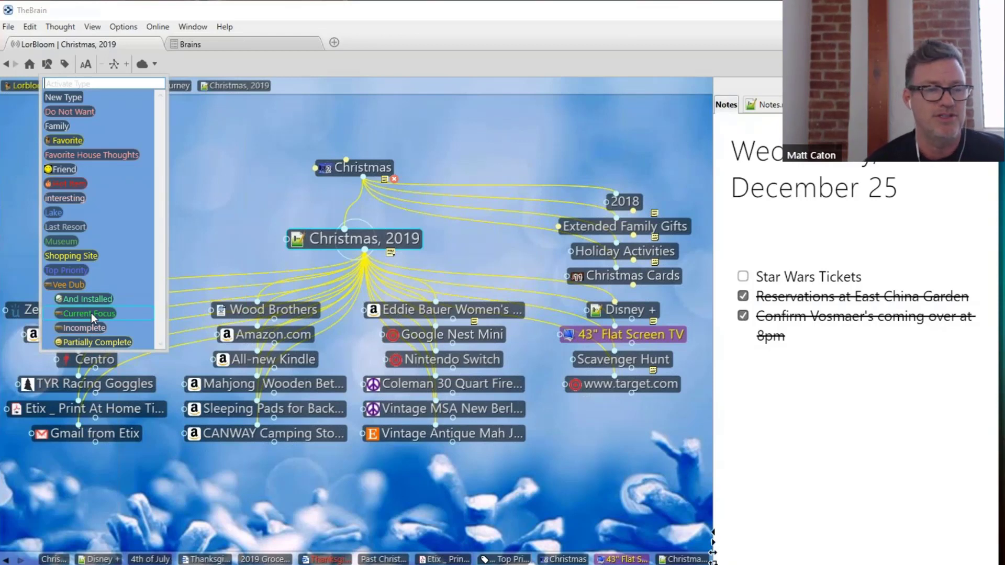
{"action": "left_click", "coordinate": [190, 178]}
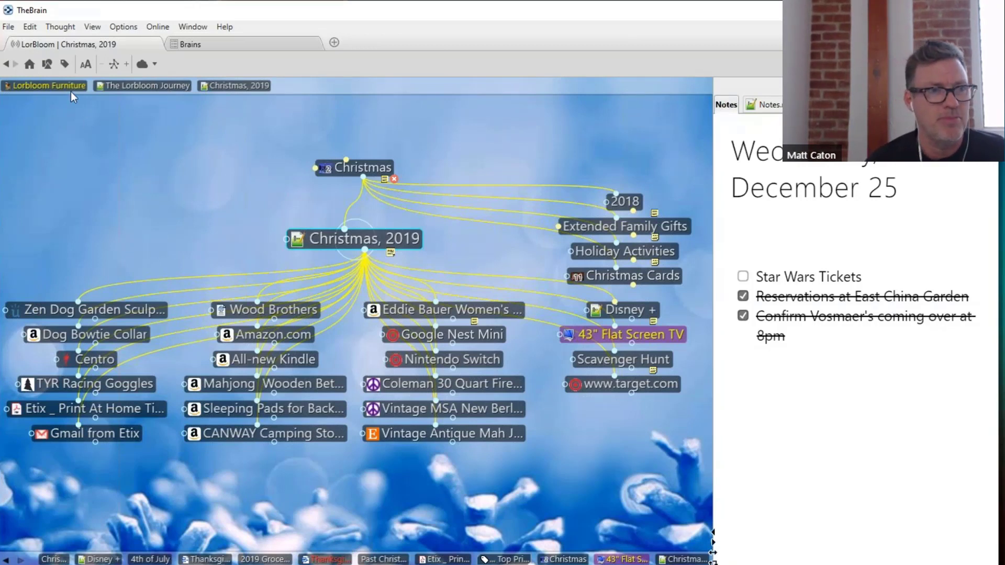
Create a new thought type named Purchased
{"action": "left_click", "coordinate": [48, 65]}
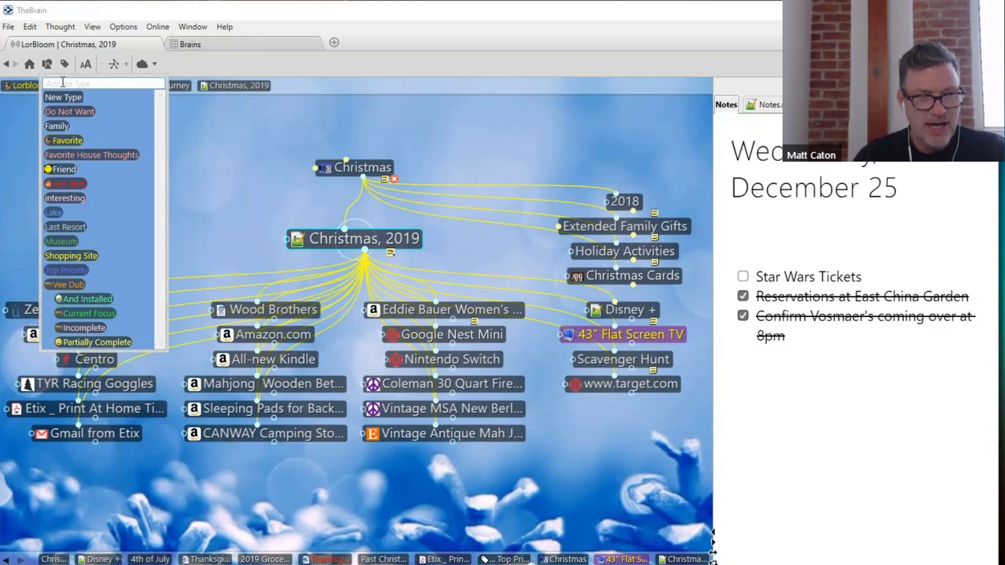
{"action": "type", "text": "Purcha"}
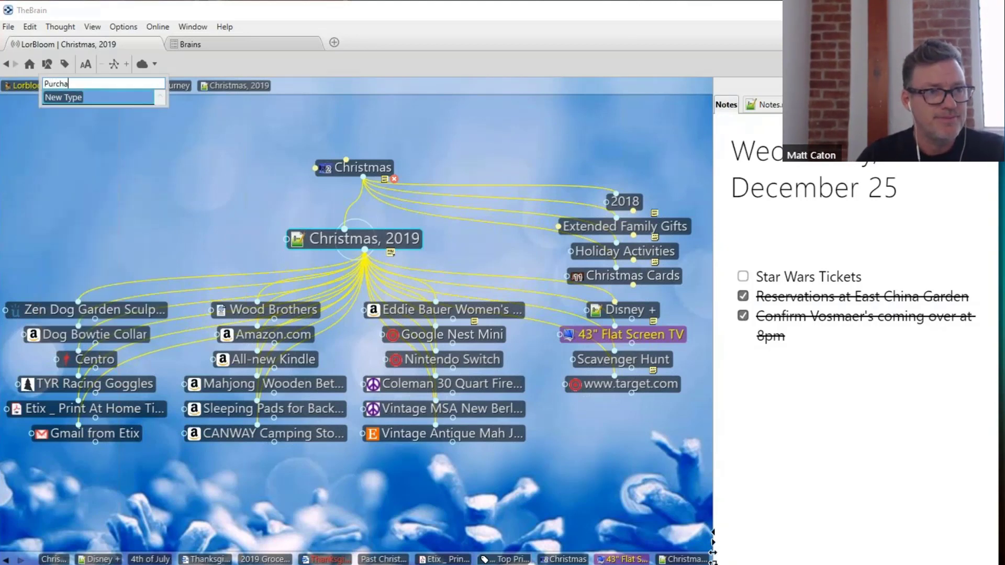
{"action": "type", "text": "sed"}
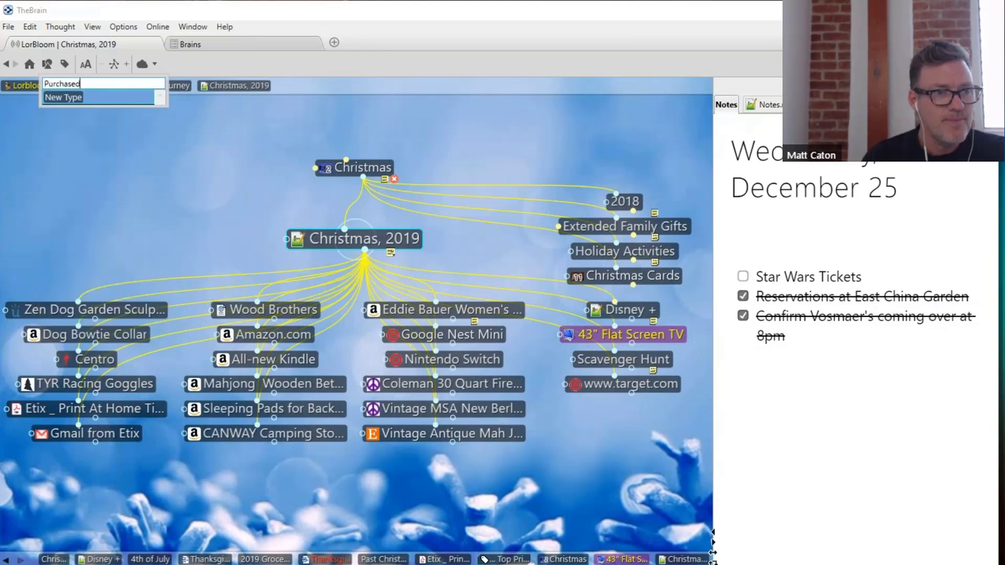
{"action": "left_click", "coordinate": [62, 96]}
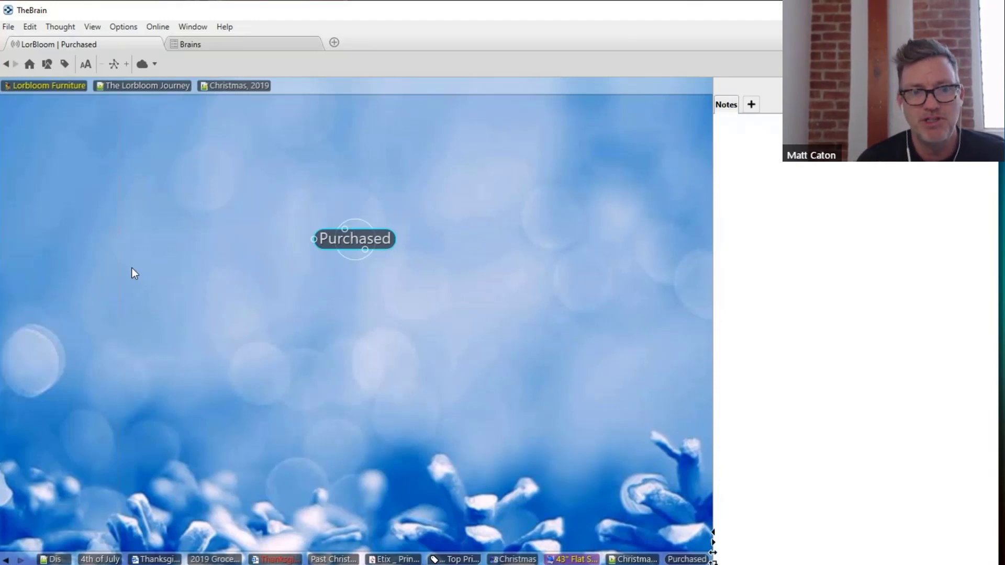
Rename the Purchased type as Purchase
{"action": "left_click", "coordinate": [381, 236]}
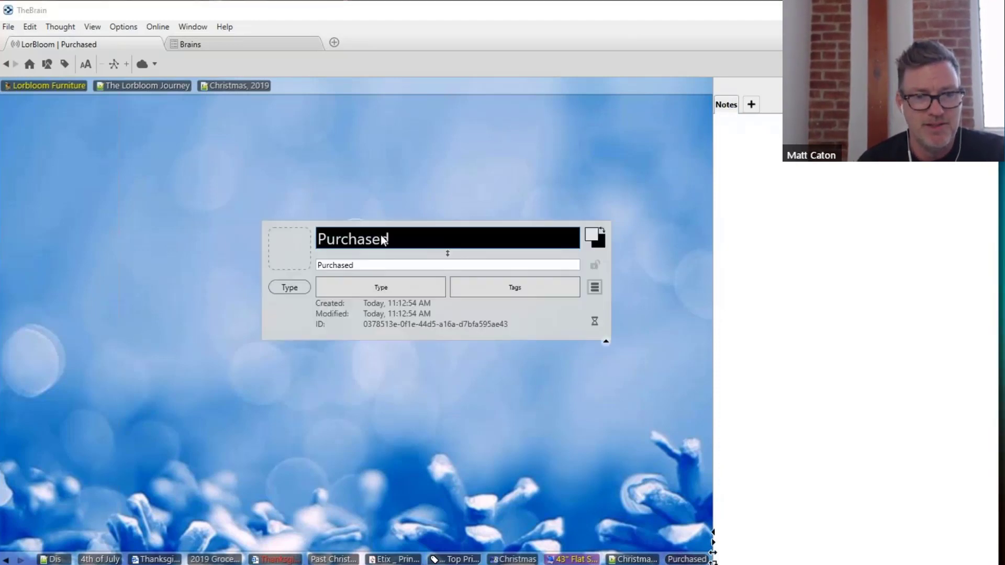
{"action": "left_click_drag", "start_coordinate": [382, 238], "coordinate": [427, 242]}
{"action": "key", "text": "BackSpace"}
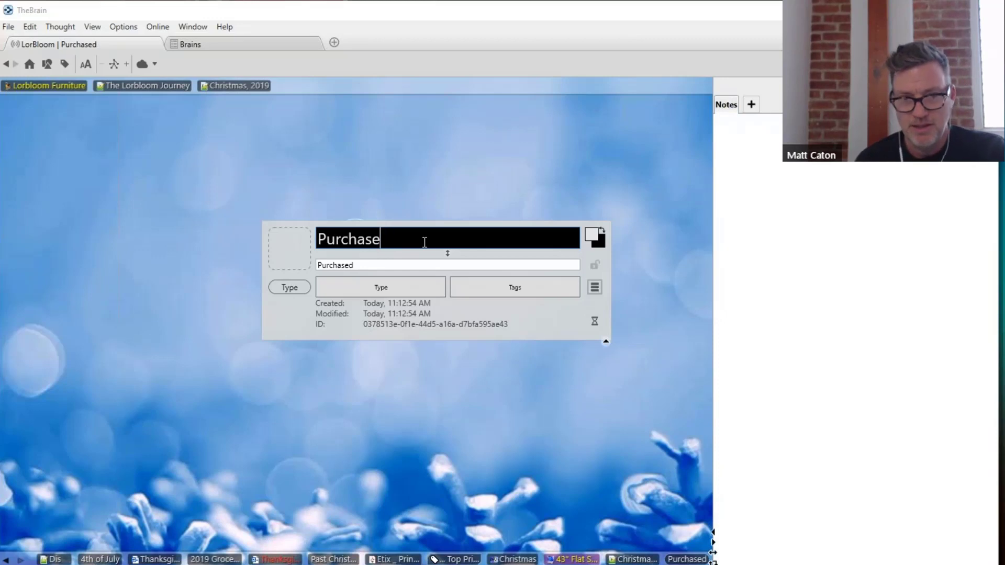
{"action": "left_click", "coordinate": [396, 126]}
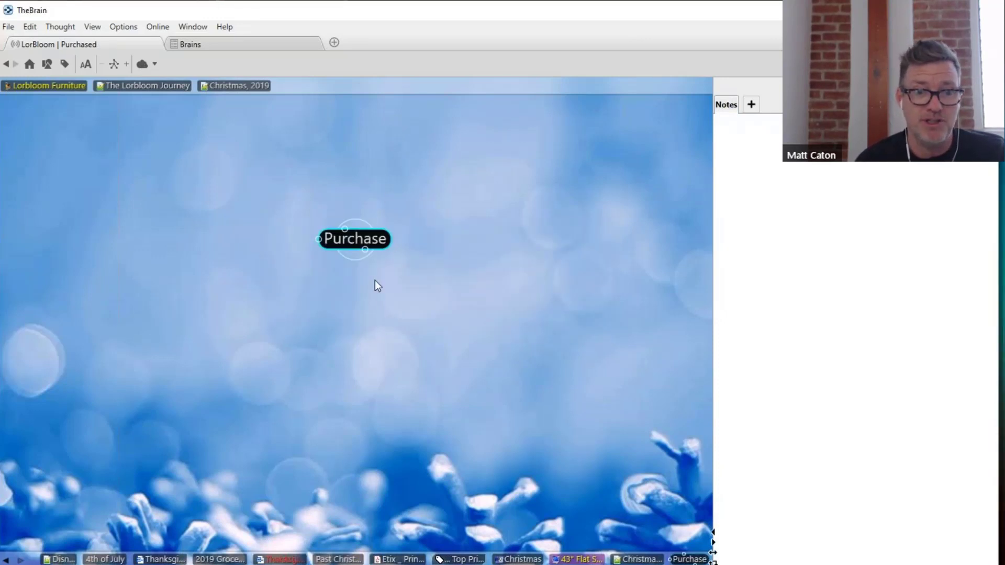
Create three child thoughts under Purchase in one entry: $ Complete, $ Considering and $ Incomplete
{"action": "left_click", "coordinate": [365, 250]}
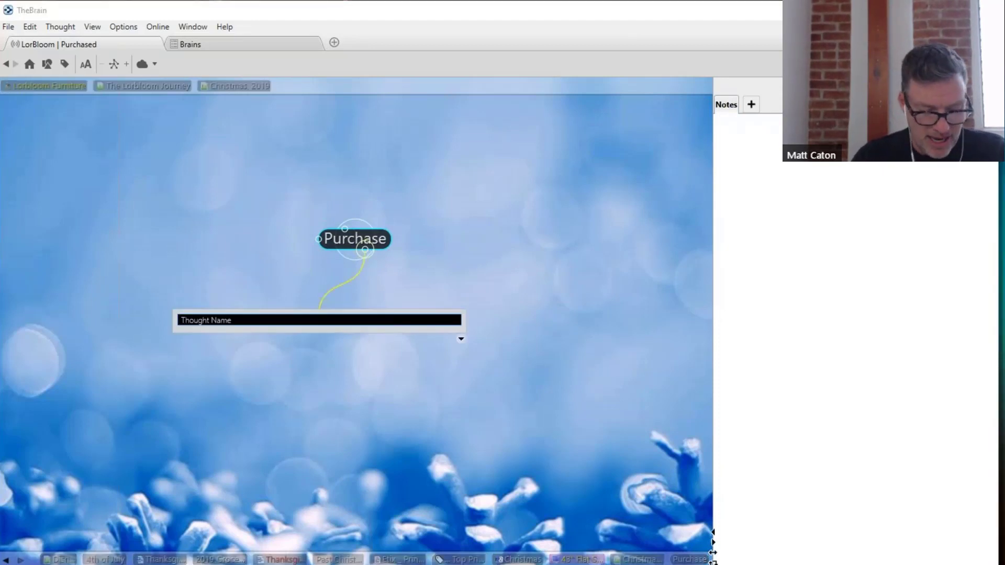
{"action": "type", "text": "$"}
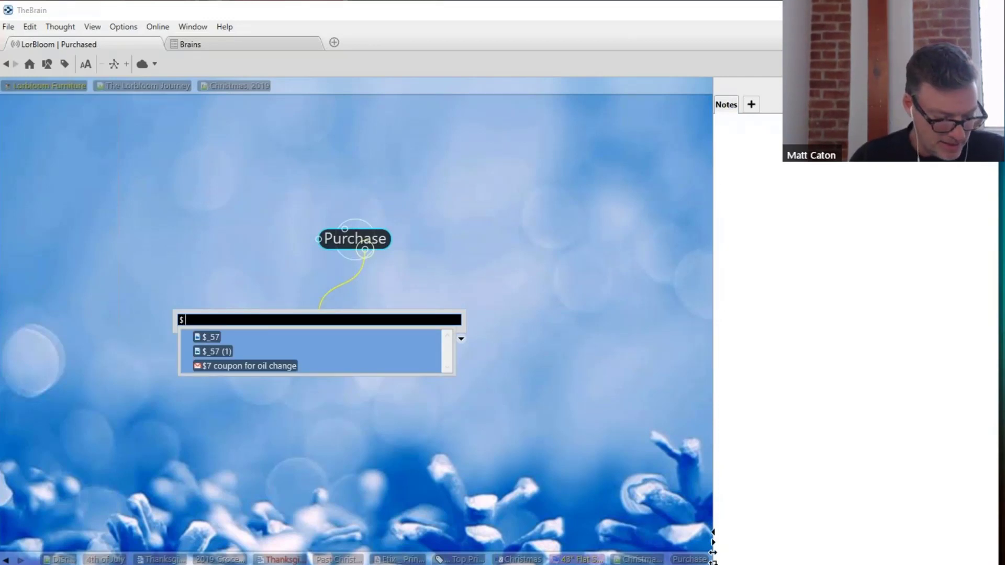
{"action": "type", "text": " Com"}
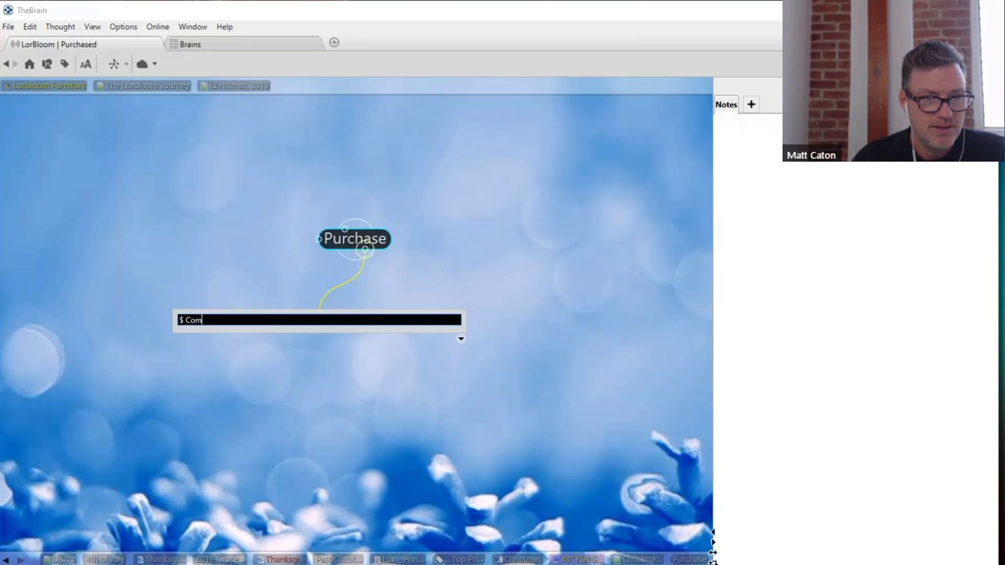
{"action": "type", "text": "plete"}
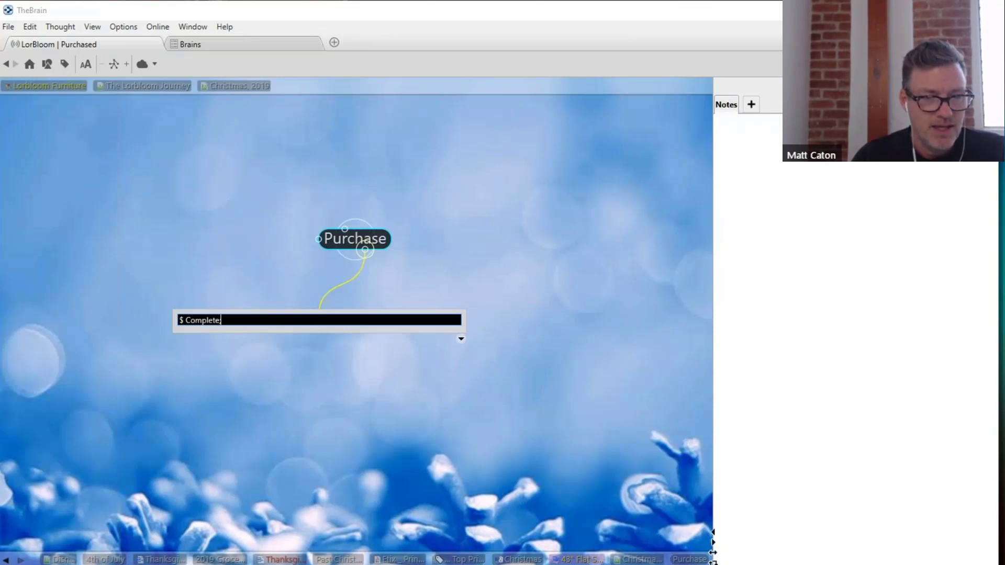
{"action": "type", "text": ";"}
{"action": "key", "text": "BackSpace"}
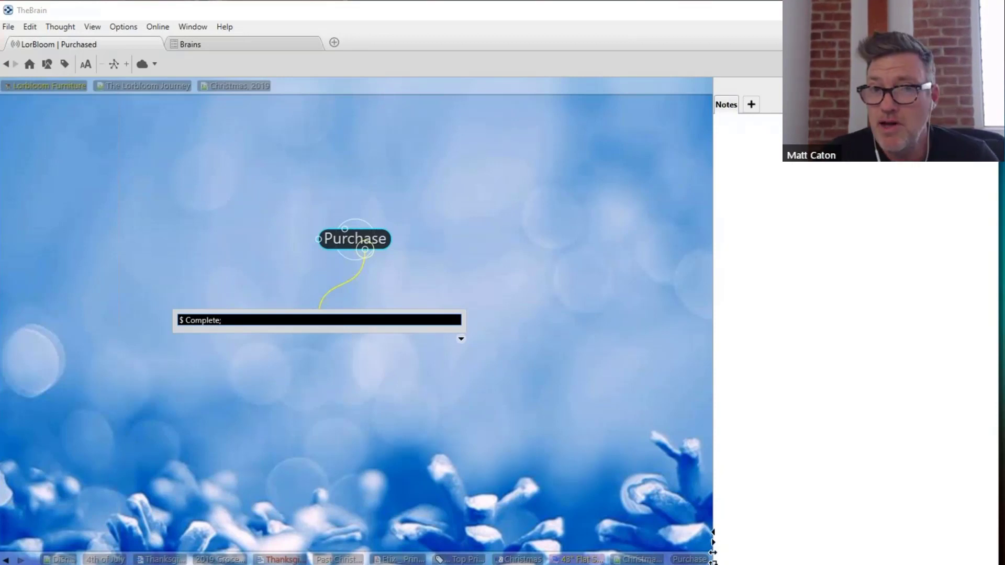
{"action": "key", "text": "BackSpace"}
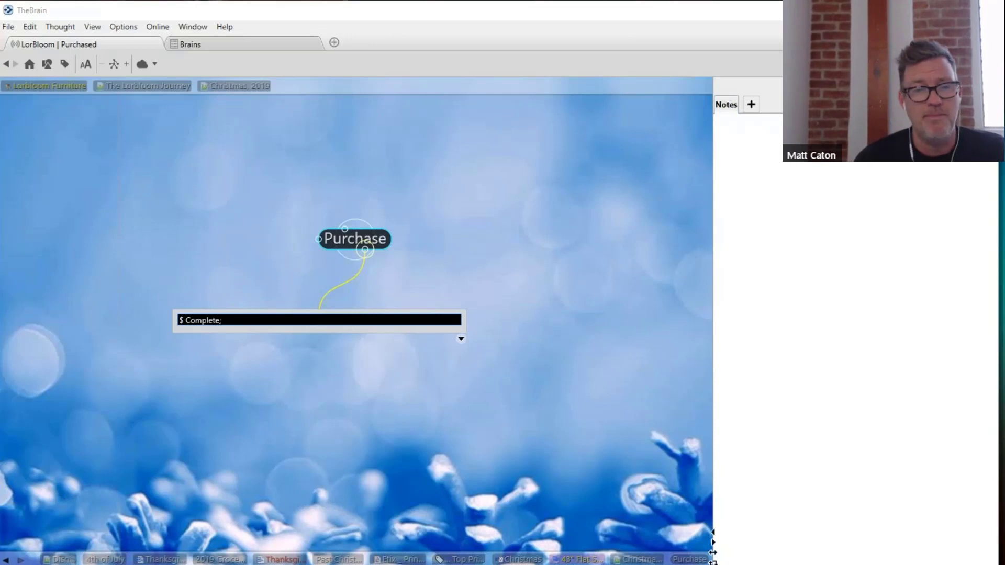
{"action": "key", "text": "BackSpace"}
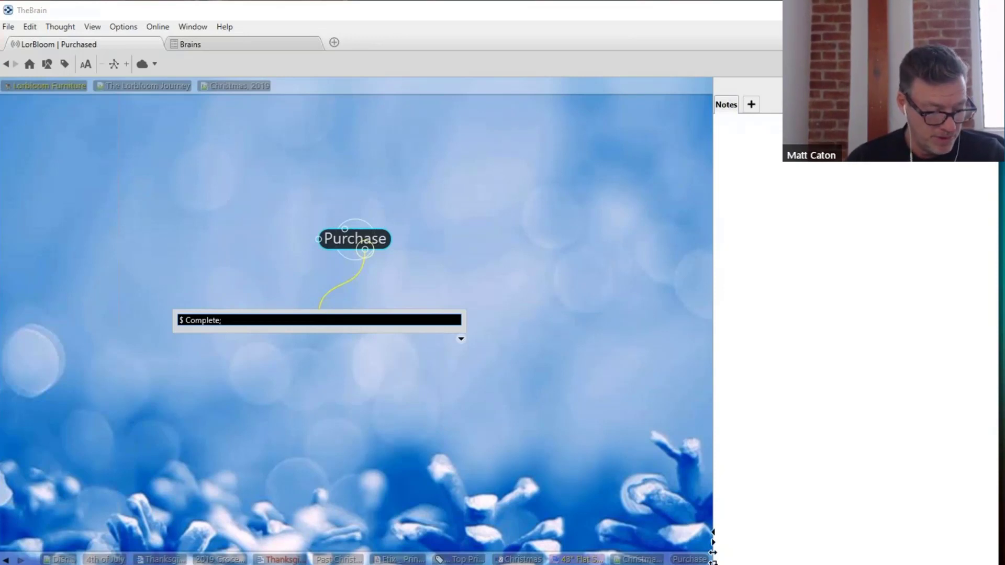
{"action": "type", "text": "$"}
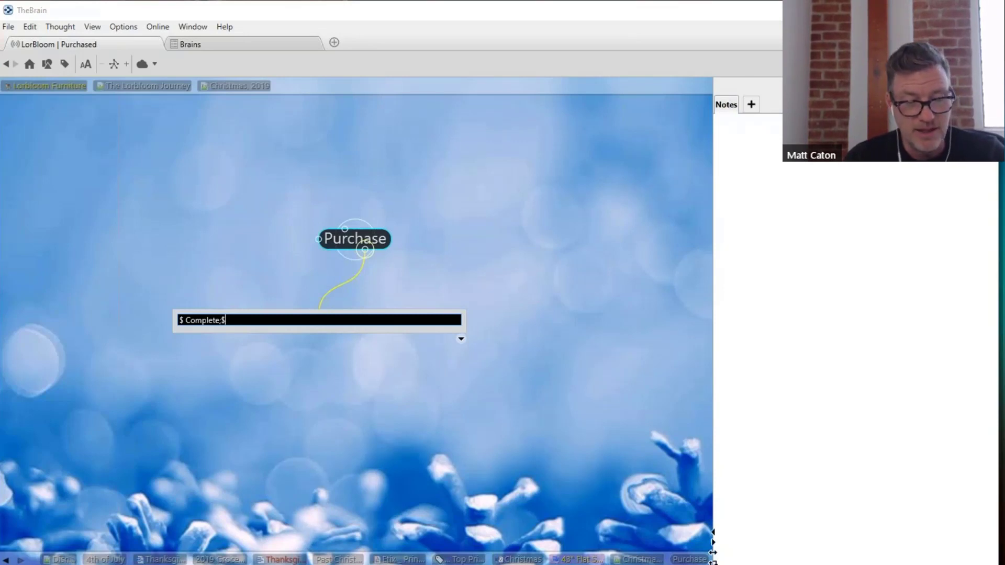
{"action": "type", "text": " Con"}
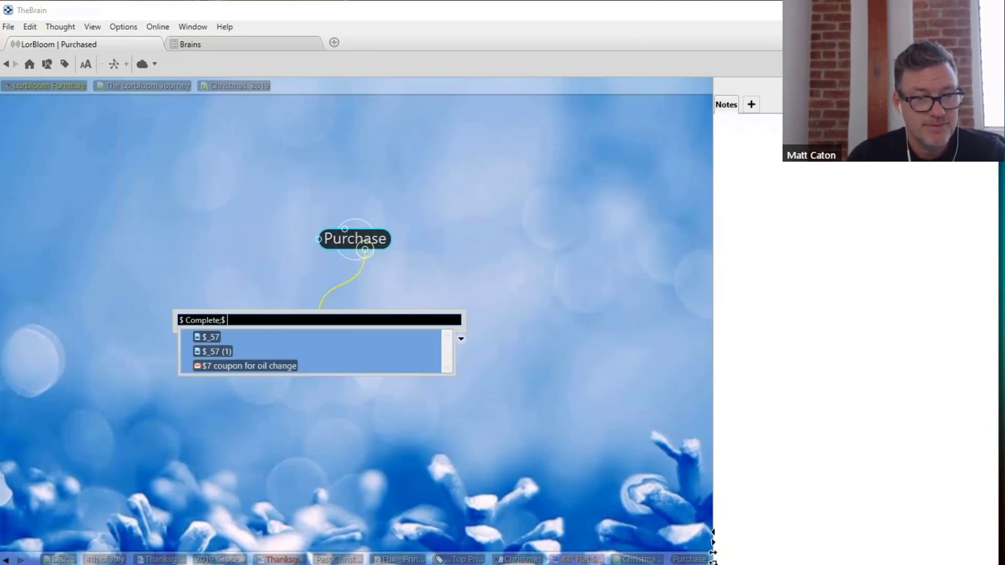
{"action": "type", "text": "sid"}
{"action": "type", "text": "ering"}
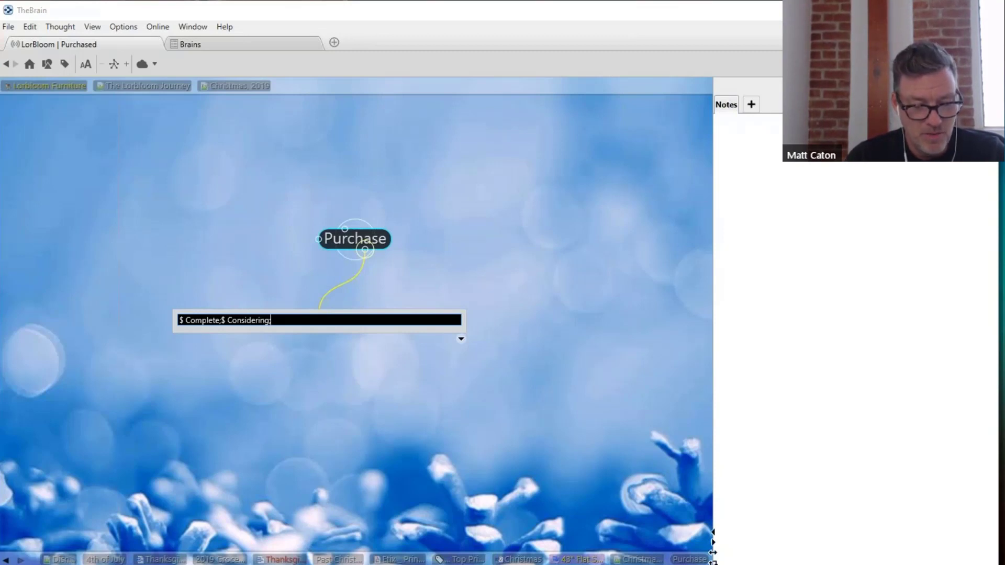
{"action": "type", "text": ";$"}
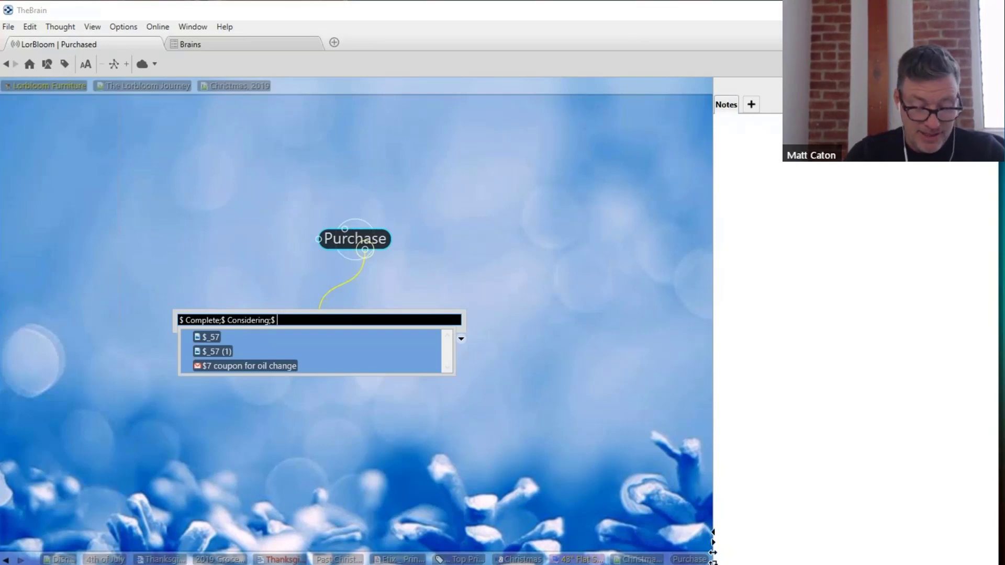
{"action": "type", "text": "Inc"}
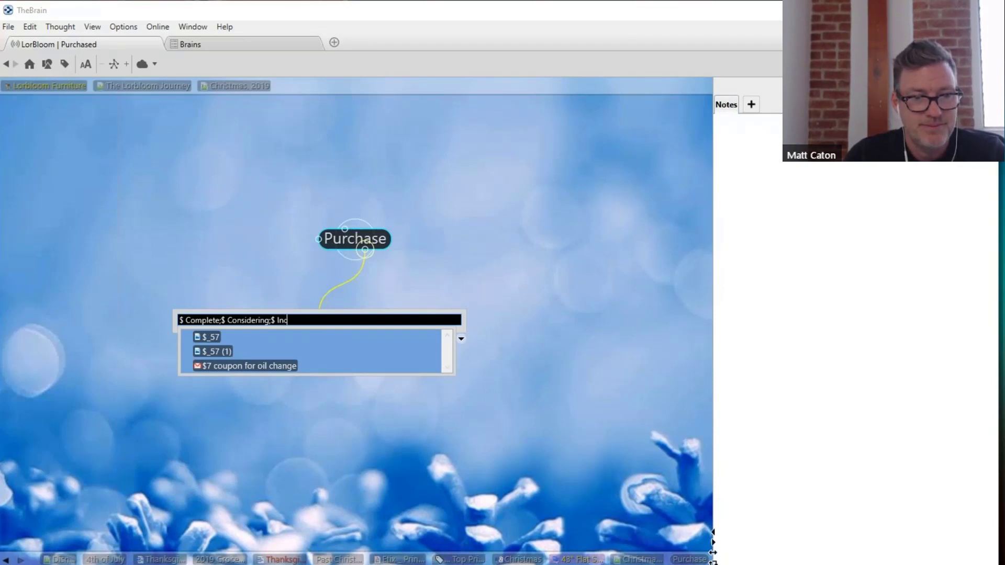
{"action": "type", "text": "omplete"}
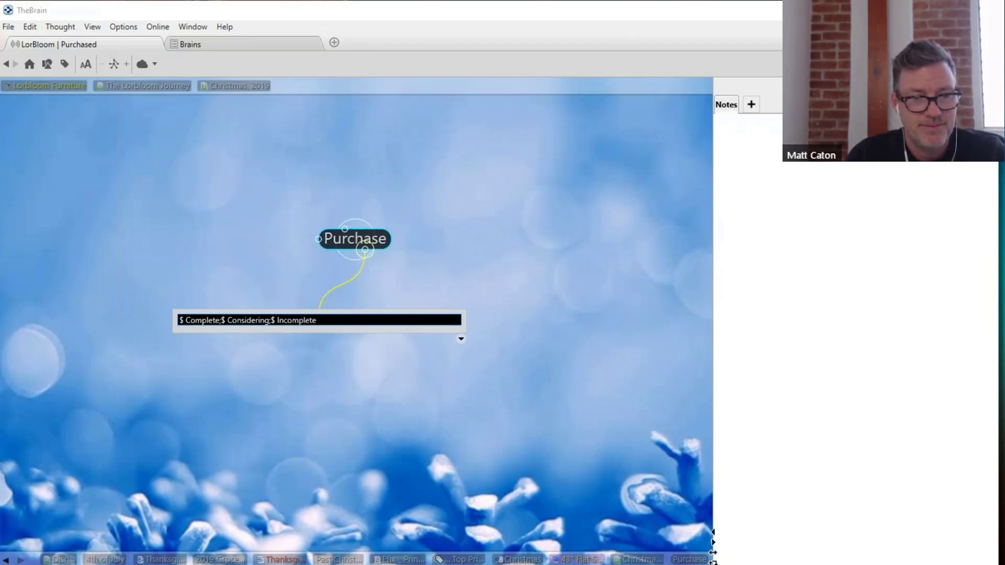
{"action": "key", "text": "Return"}
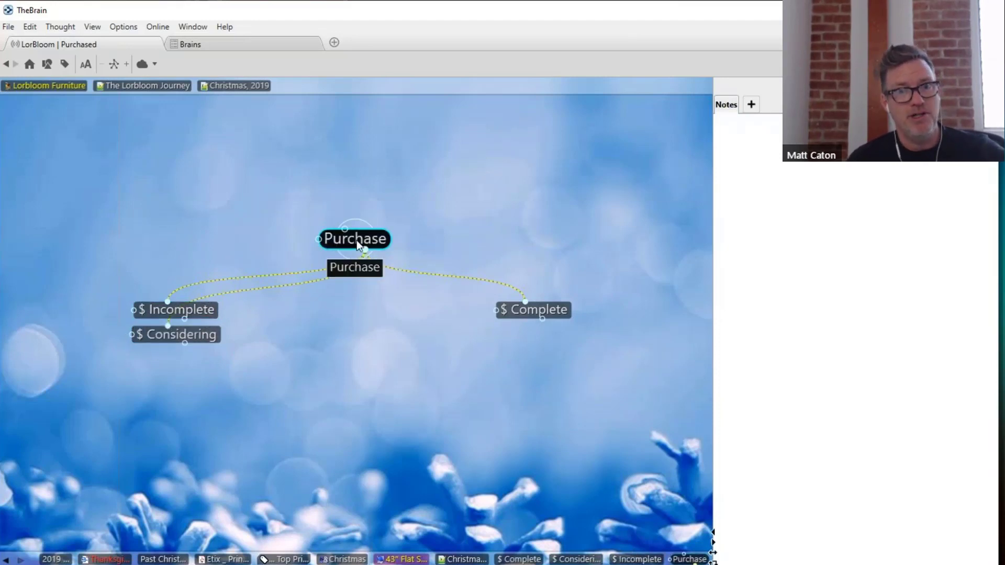
Convert the $ Incomplete, $ Considering and $ Complete thoughts to thought types
{"action": "right_click", "coordinate": [203, 309]}
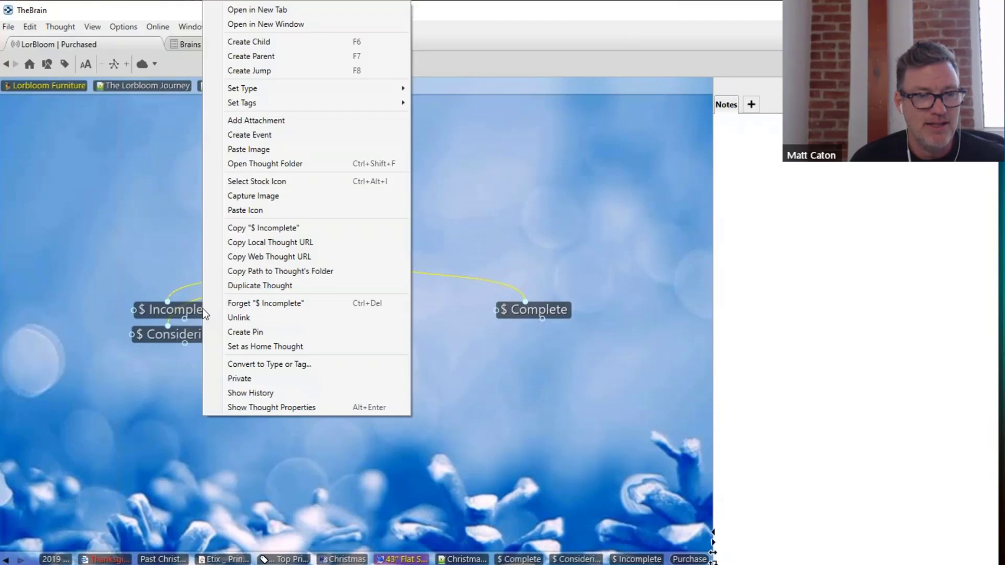
{"action": "left_click", "coordinate": [303, 366]}
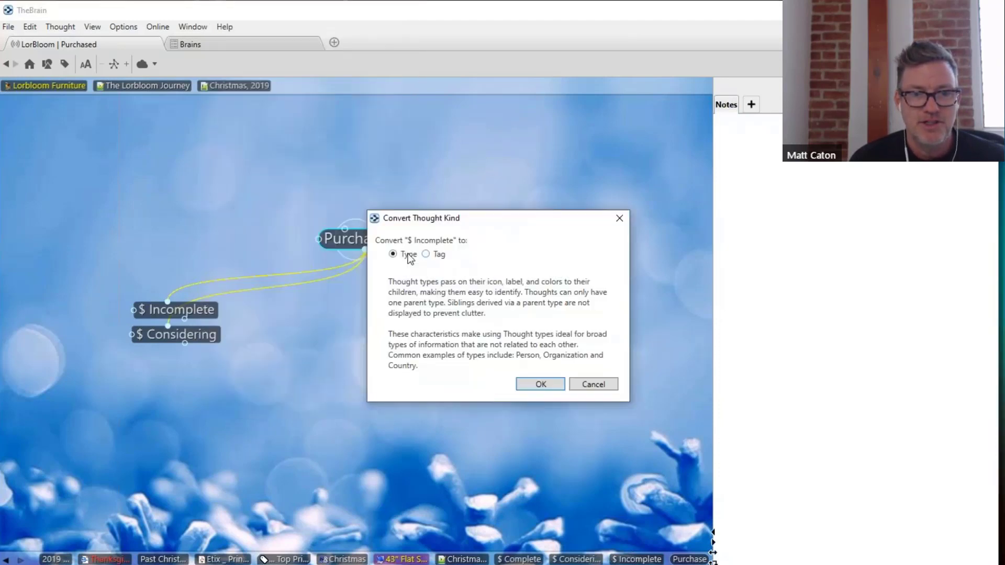
{"action": "left_click", "coordinate": [548, 386]}
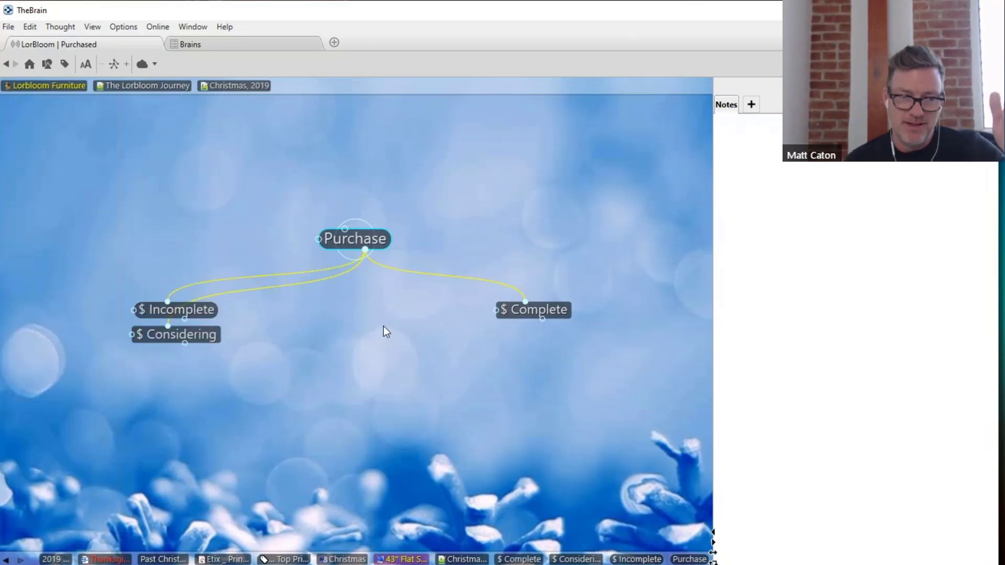
{"action": "right_click", "coordinate": [206, 341]}
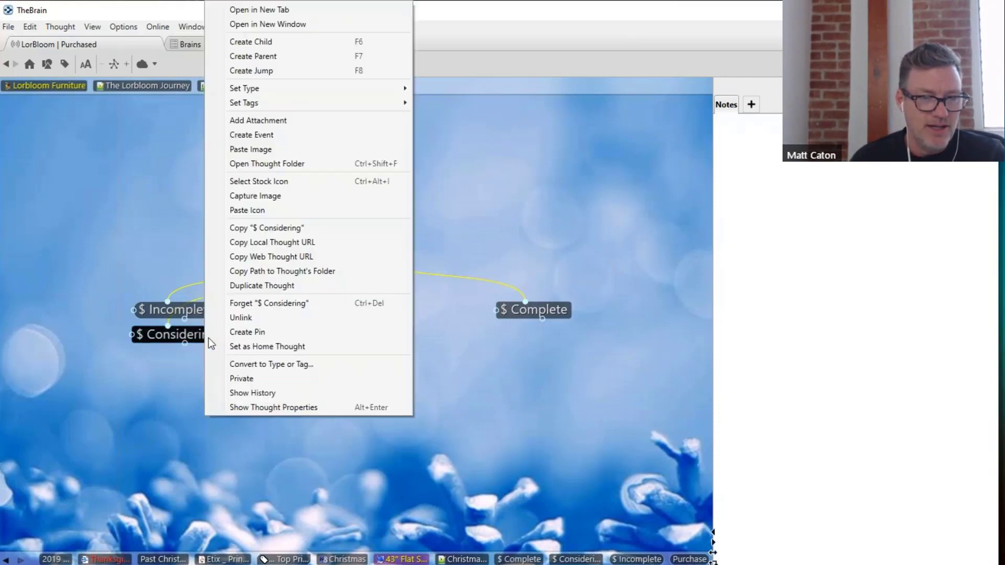
{"action": "left_click", "coordinate": [276, 368]}
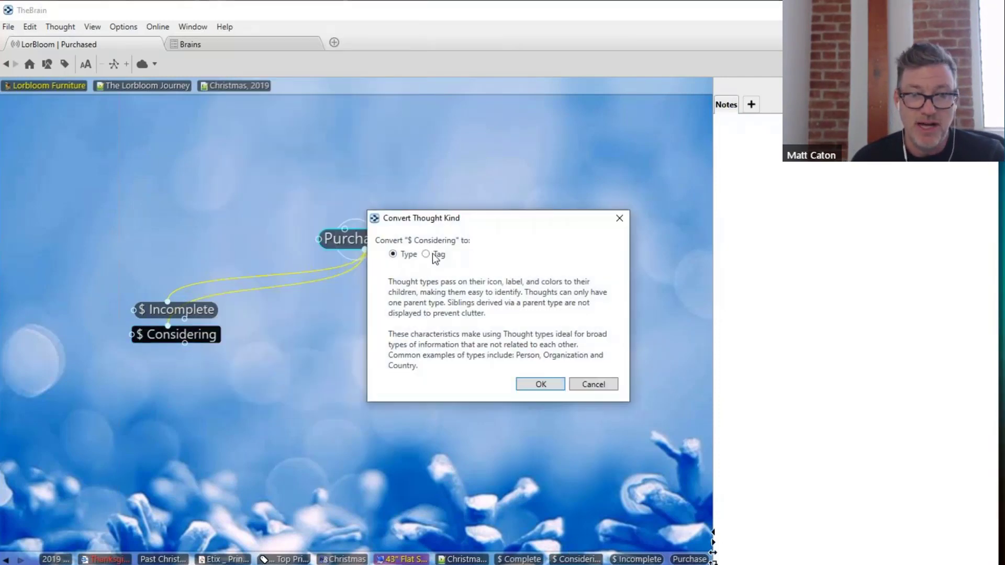
{"action": "left_click", "coordinate": [536, 387]}
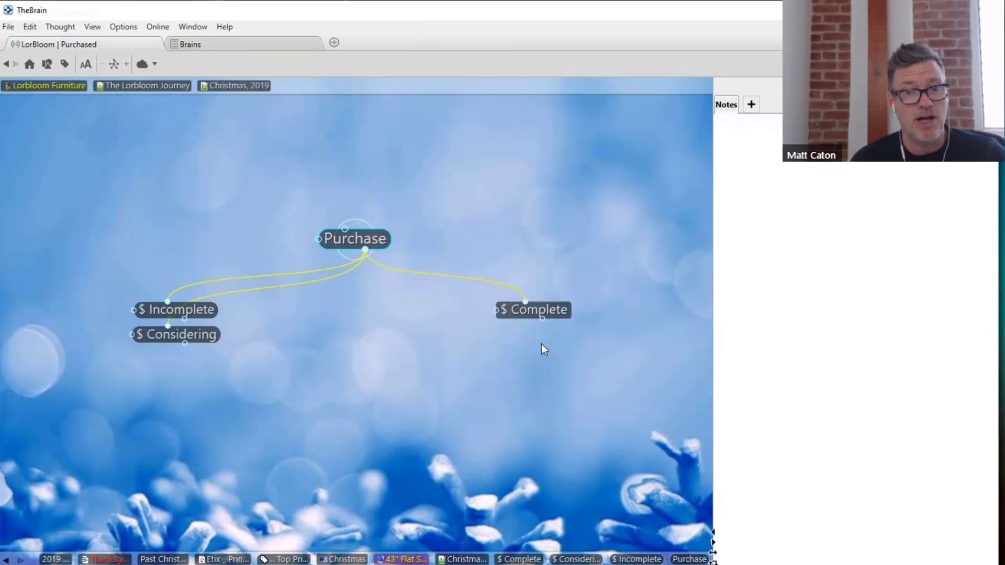
{"action": "right_click", "coordinate": [550, 313]}
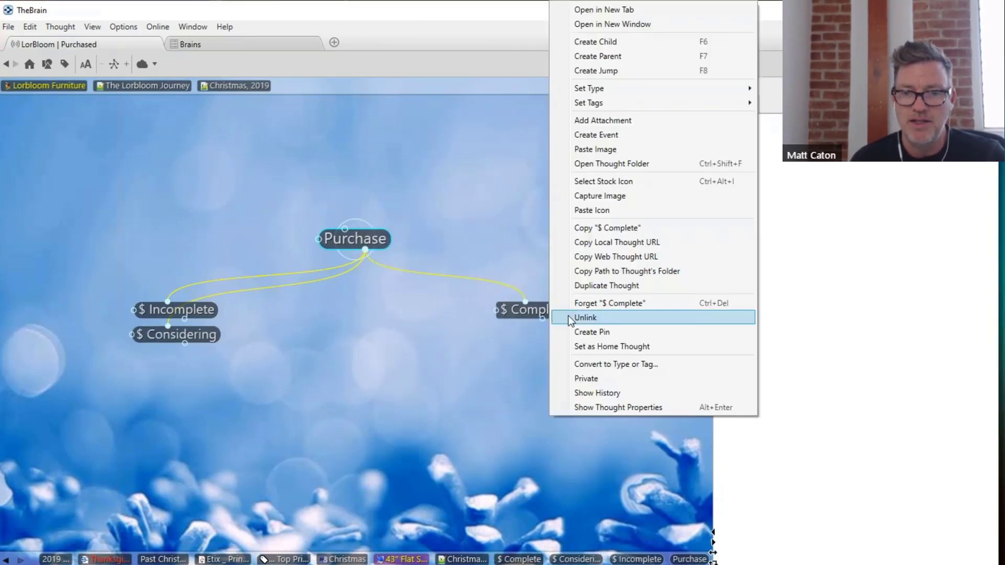
{"action": "left_click", "coordinate": [608, 365]}
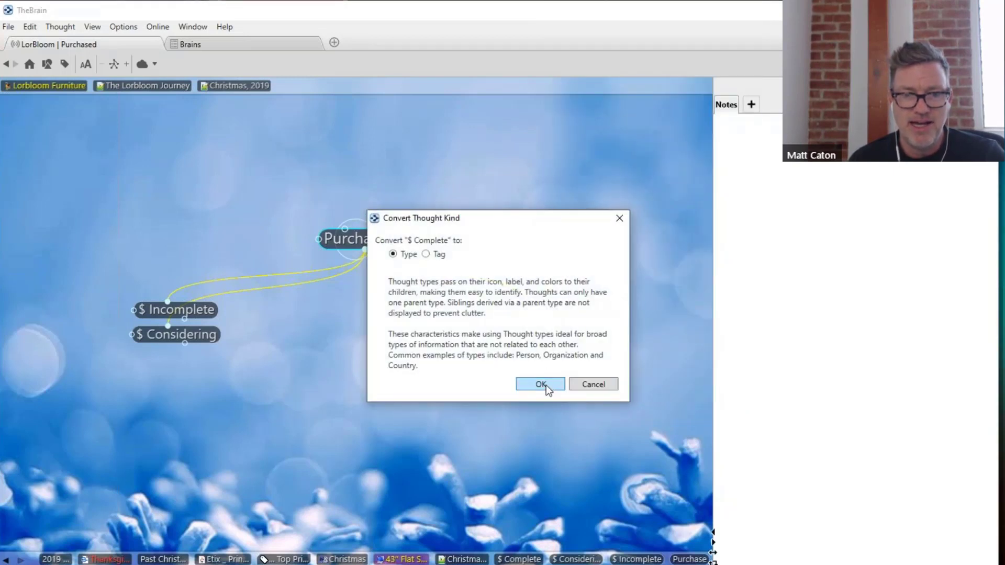
{"action": "key", "text": "Return"}
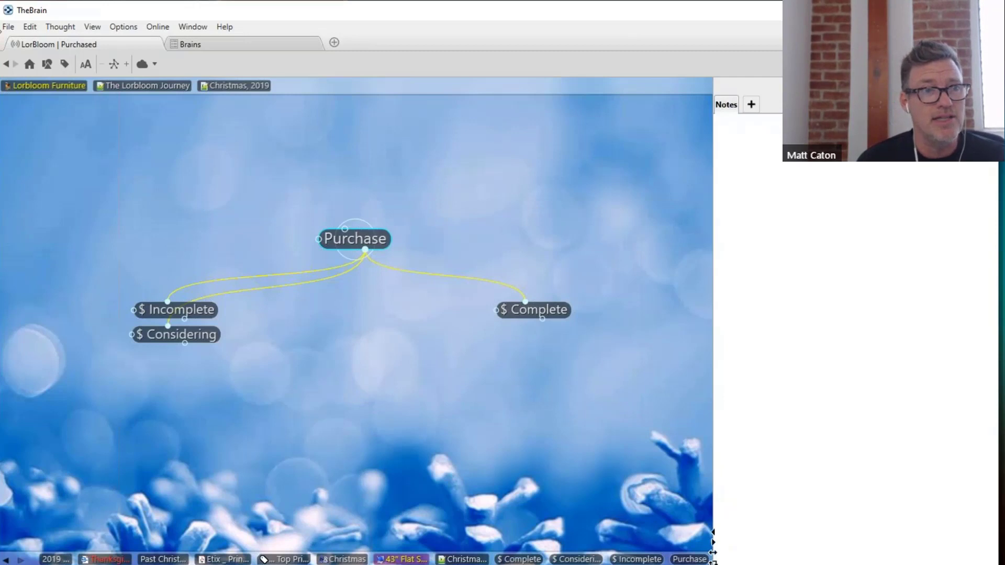
Examine how the Purchase and Vee Dub subtypes are arranged in the list of thought types, and close the list
{"action": "left_click", "coordinate": [48, 64]}
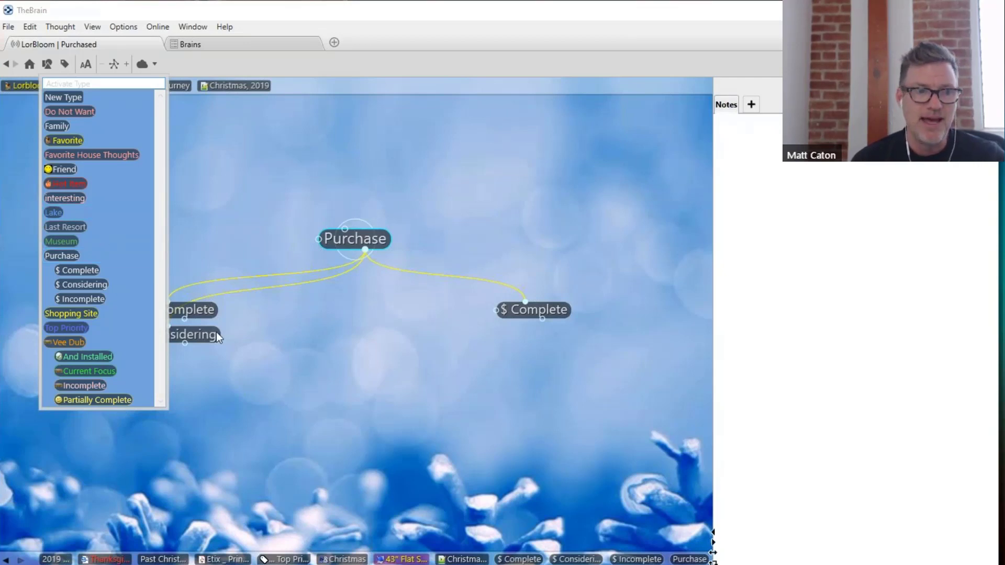
{"action": "left_click", "coordinate": [96, 370]}
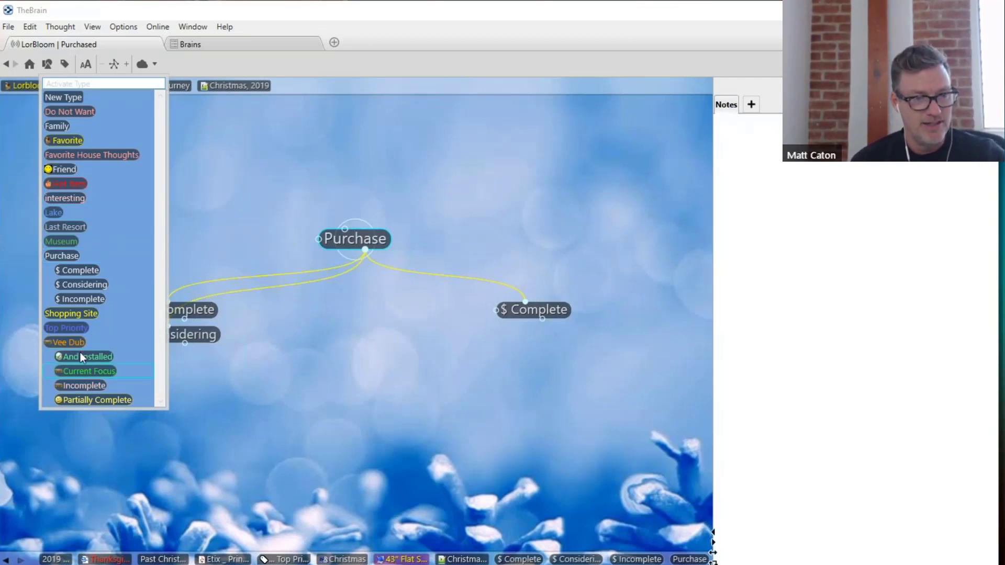
{"action": "left_click", "coordinate": [314, 359]}
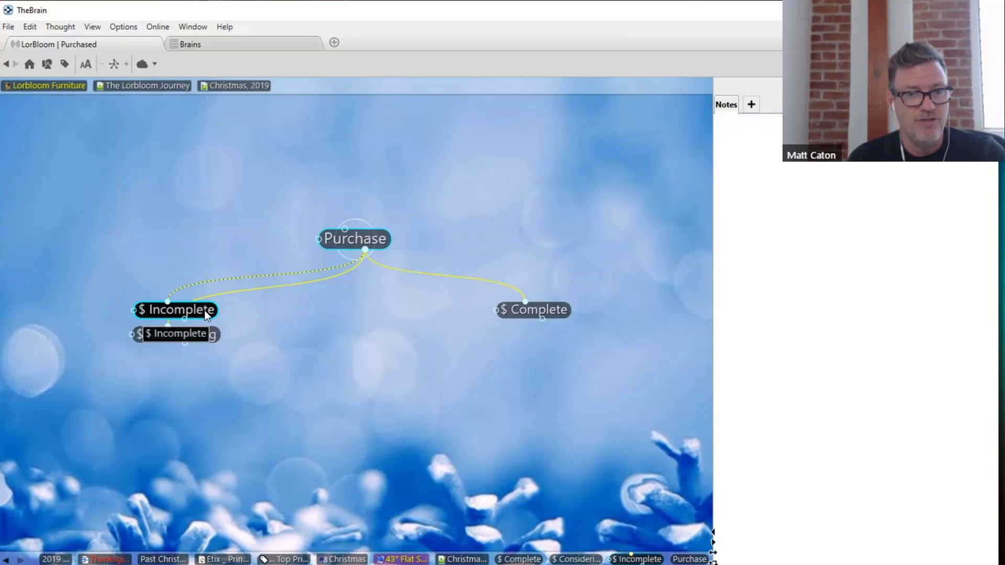
Give the $ Complete type a pale green text color and the gold coin stock icon from the Finance category
{"action": "right_click", "coordinate": [546, 310]}
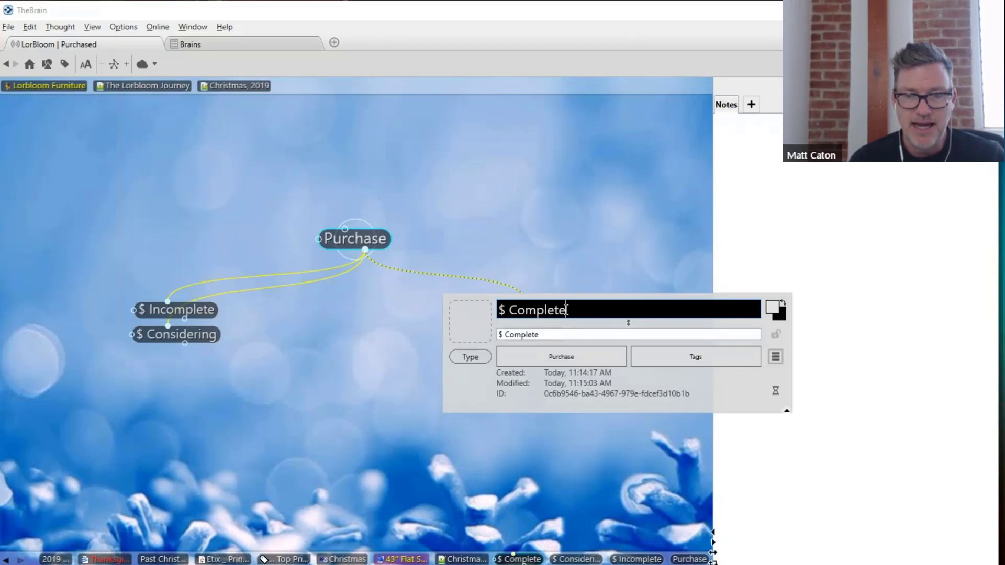
{"action": "left_click", "coordinate": [768, 306]}
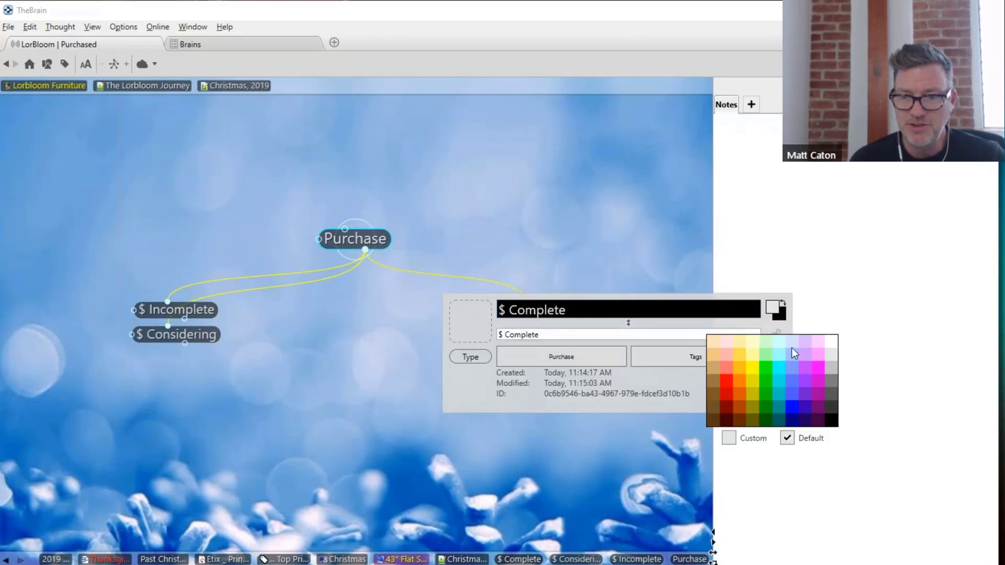
{"action": "left_click", "coordinate": [768, 341]}
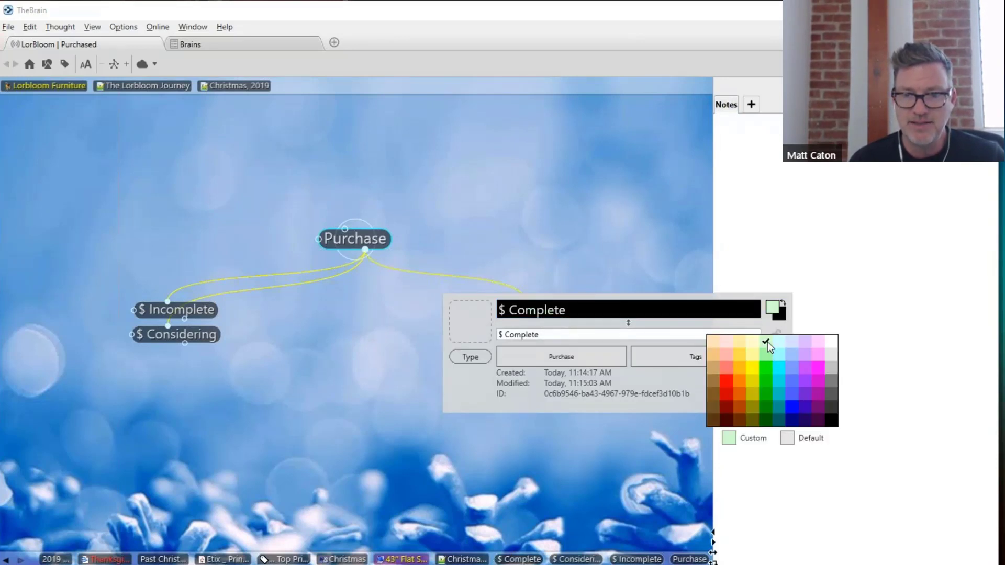
{"action": "left_click", "coordinate": [461, 325]}
{"action": "left_click", "coordinate": [461, 324]}
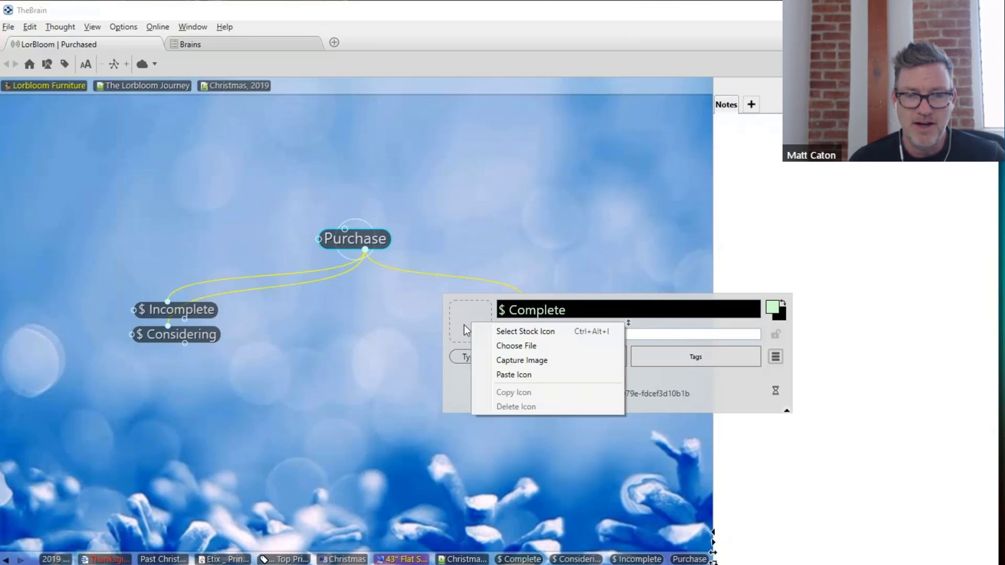
{"action": "left_click", "coordinate": [518, 330]}
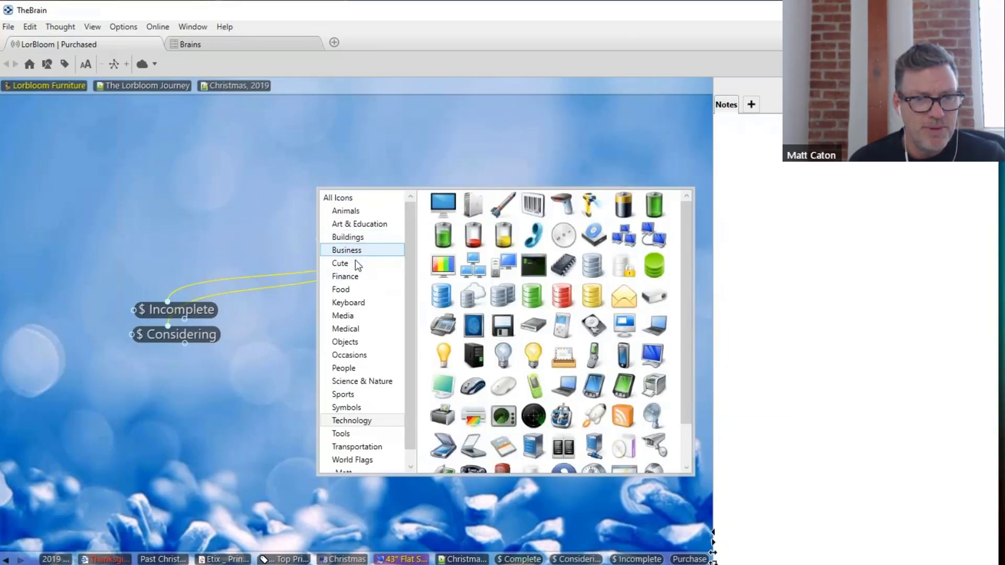
{"action": "left_click", "coordinate": [356, 277]}
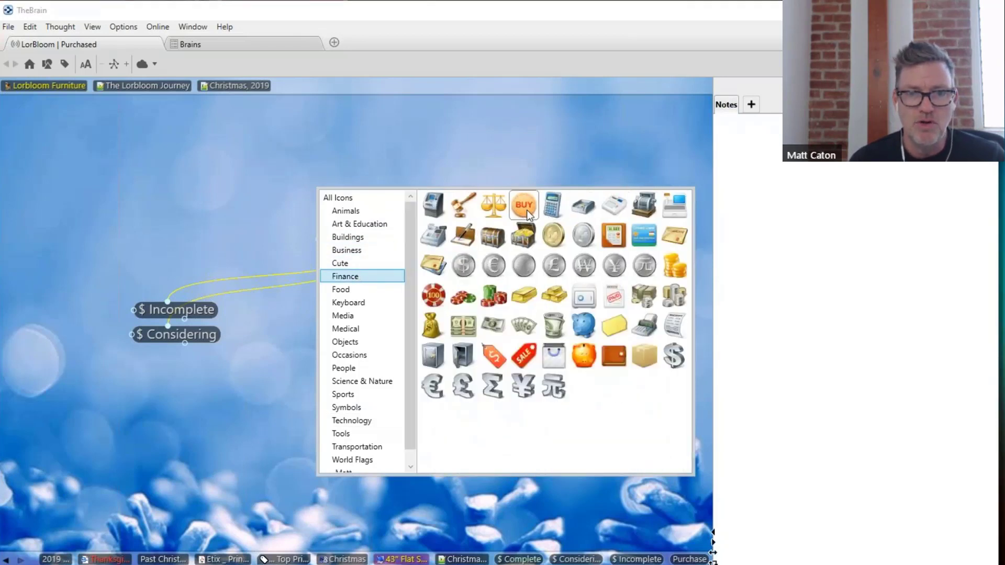
{"action": "left_click", "coordinate": [557, 233]}
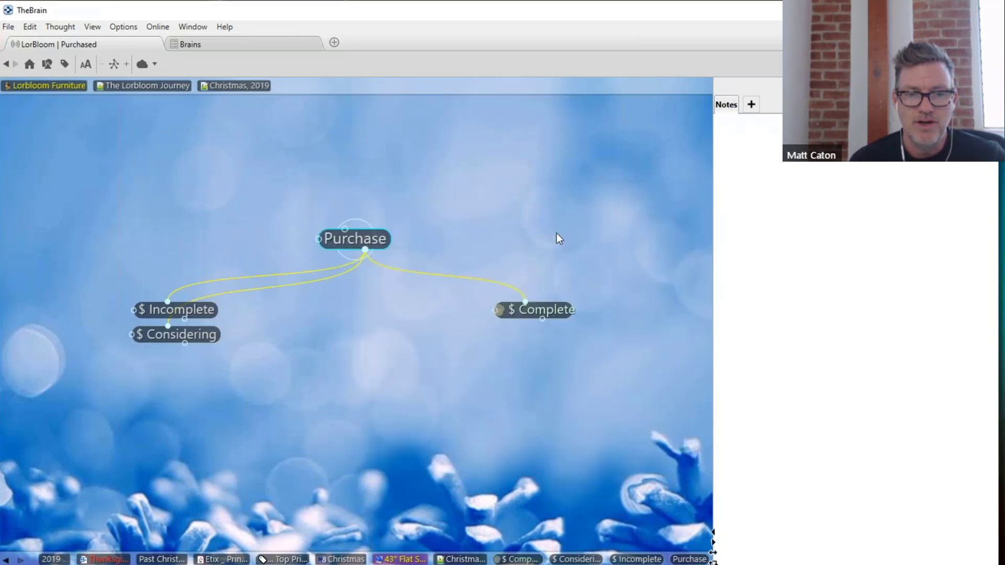
Assign the blank silver coin stock icon from the Finance category to the $ Considering type
{"action": "right_click", "coordinate": [162, 336]}
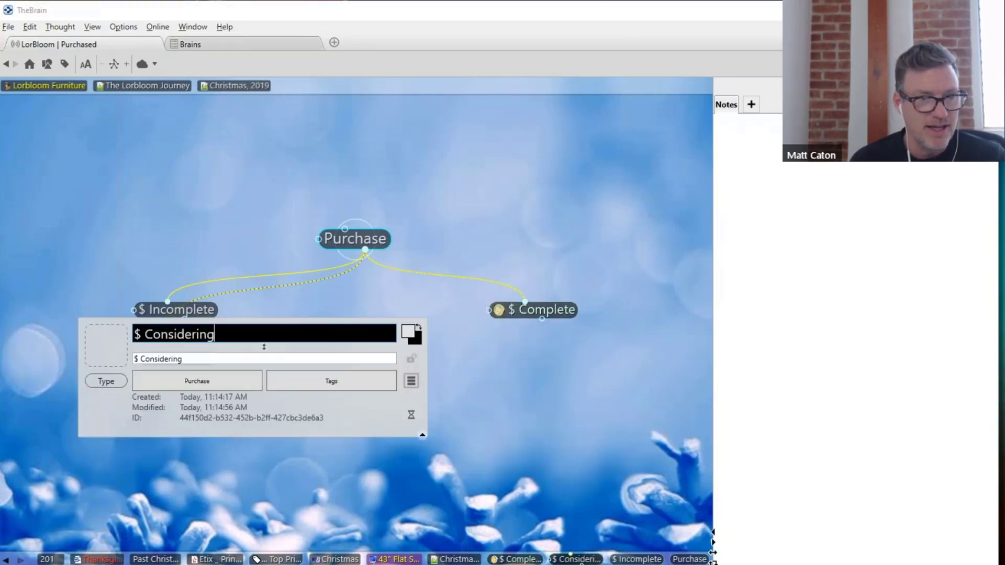
{"action": "left_click", "coordinate": [111, 351]}
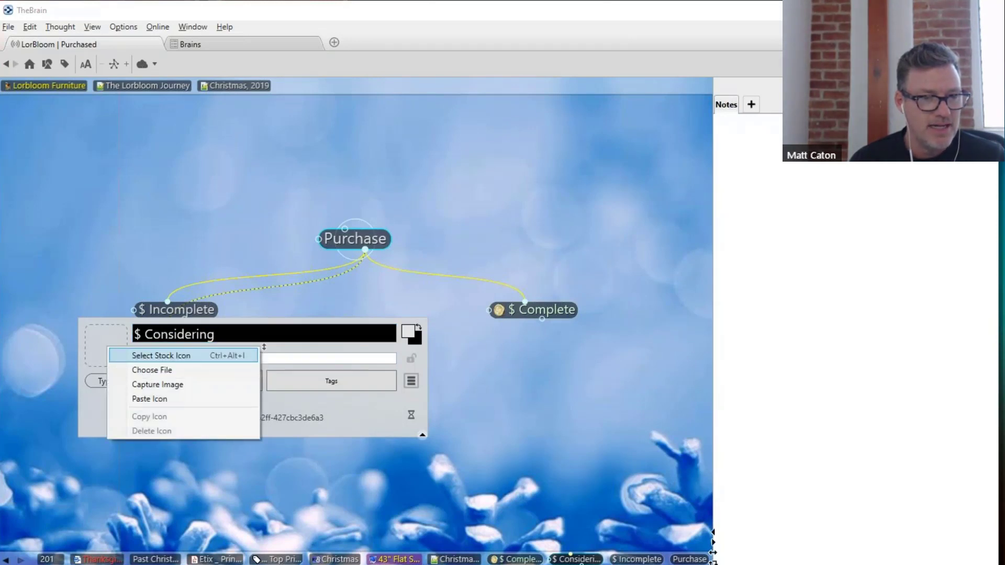
{"action": "left_click", "coordinate": [135, 356]}
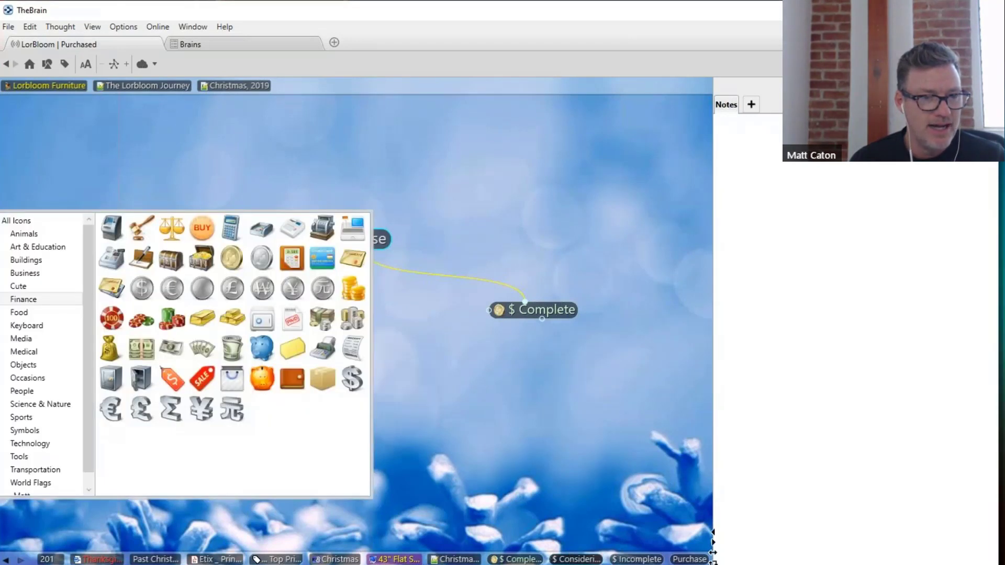
{"action": "left_click", "coordinate": [206, 290]}
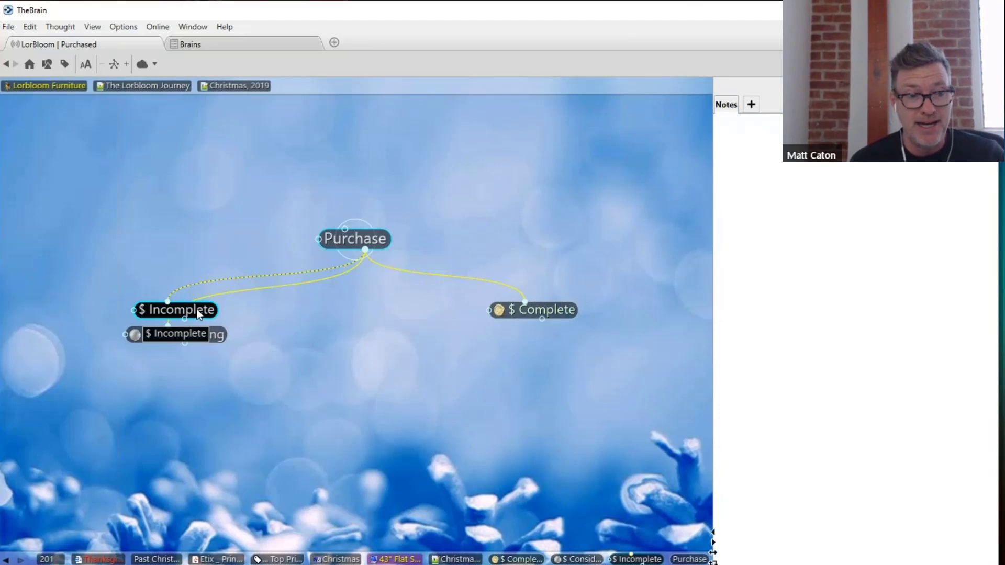
Give the $ Incomplete type a light pink text color and the red SALE tag stock icon from Finance
{"action": "right_click", "coordinate": [197, 309]}
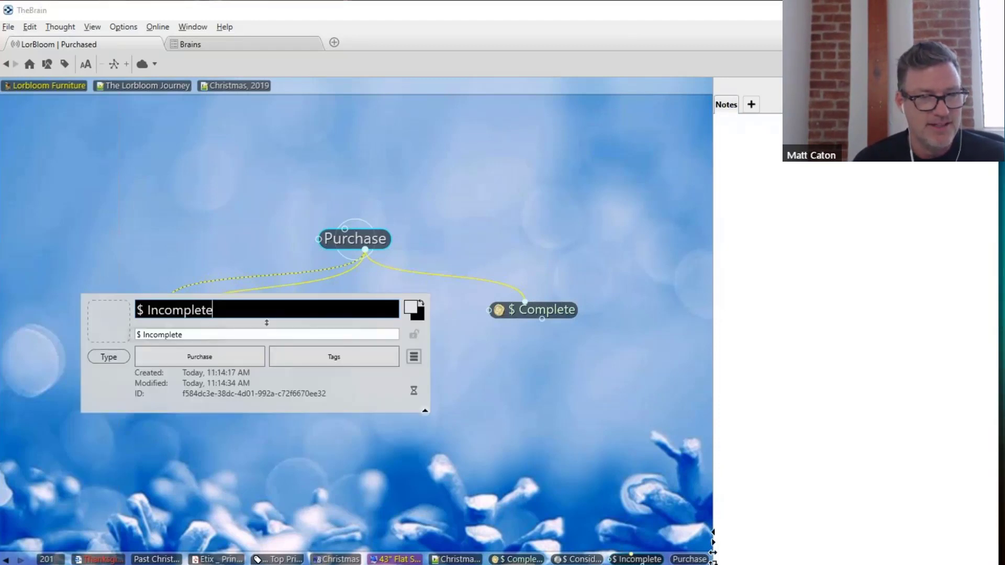
{"action": "left_click", "coordinate": [411, 311]}
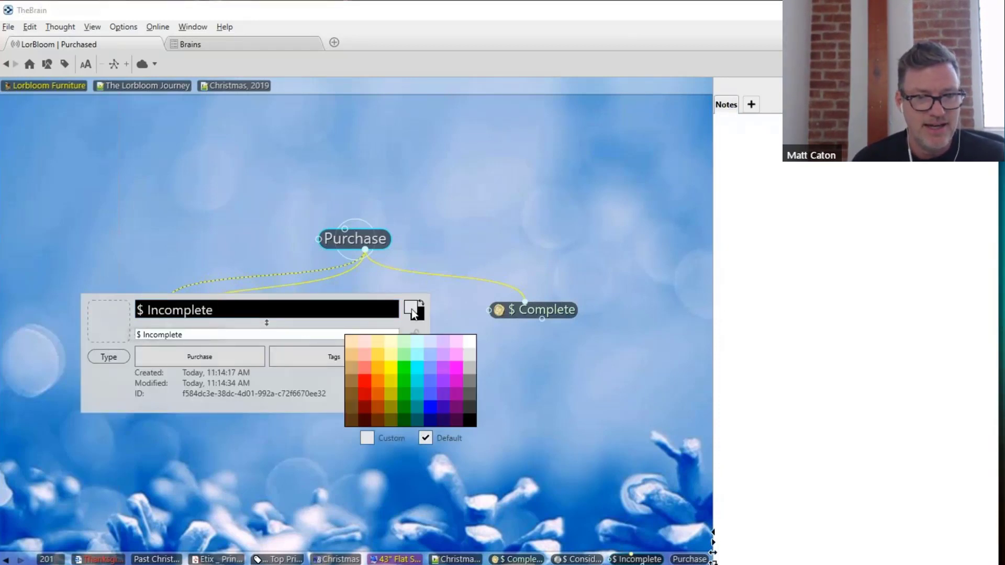
{"action": "left_click", "coordinate": [366, 356]}
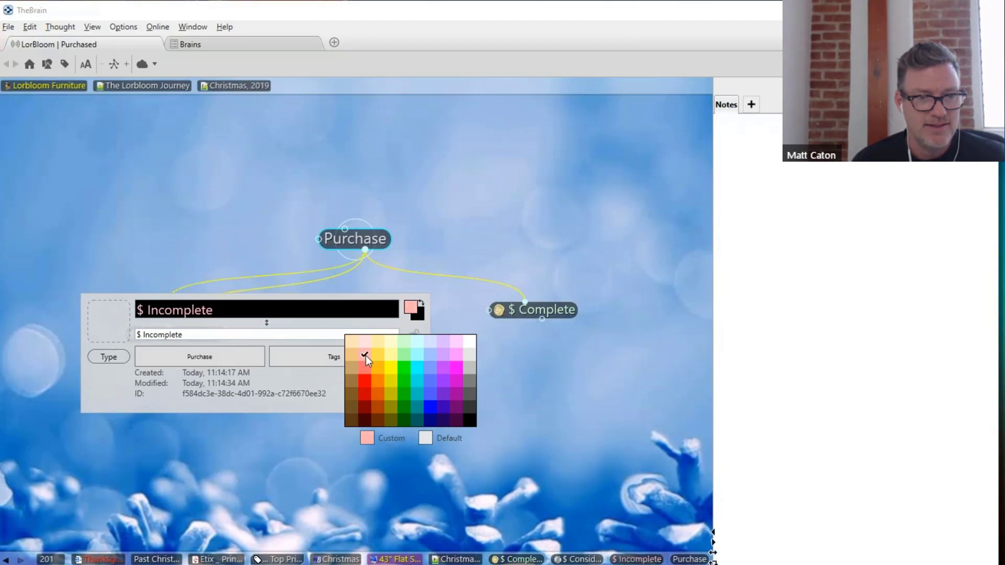
{"action": "left_click", "coordinate": [104, 321]}
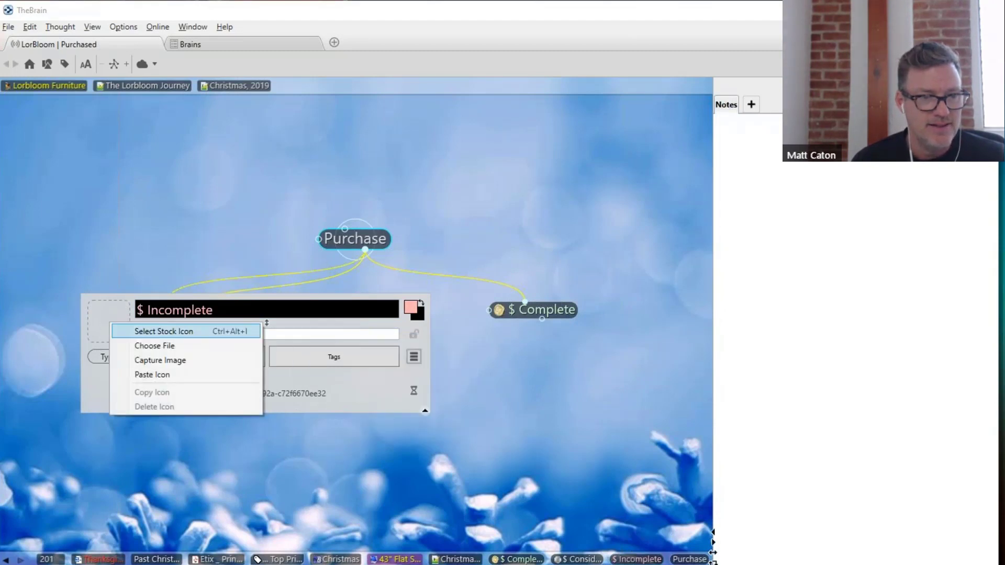
{"action": "left_click", "coordinate": [151, 331]}
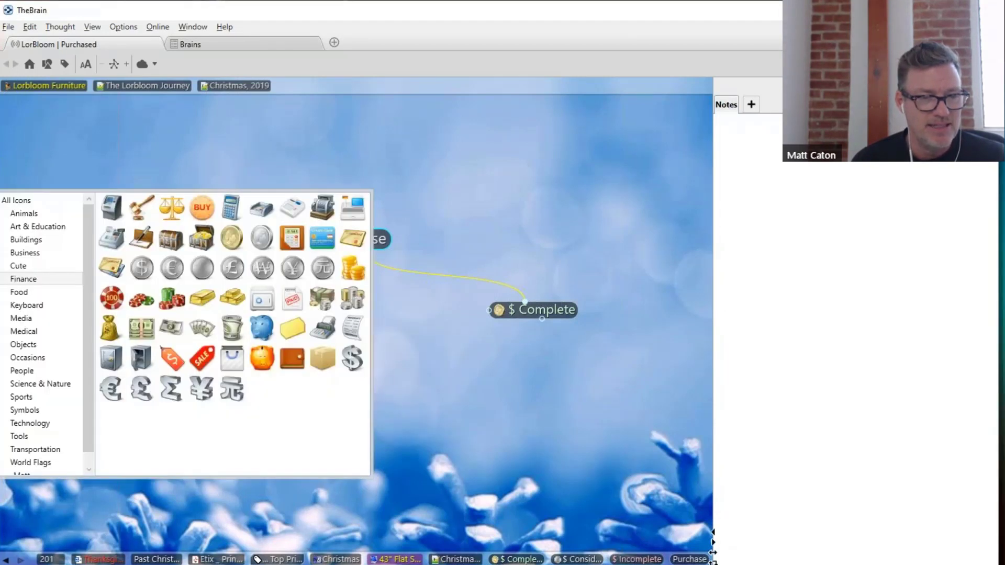
{"action": "left_click", "coordinate": [203, 360]}
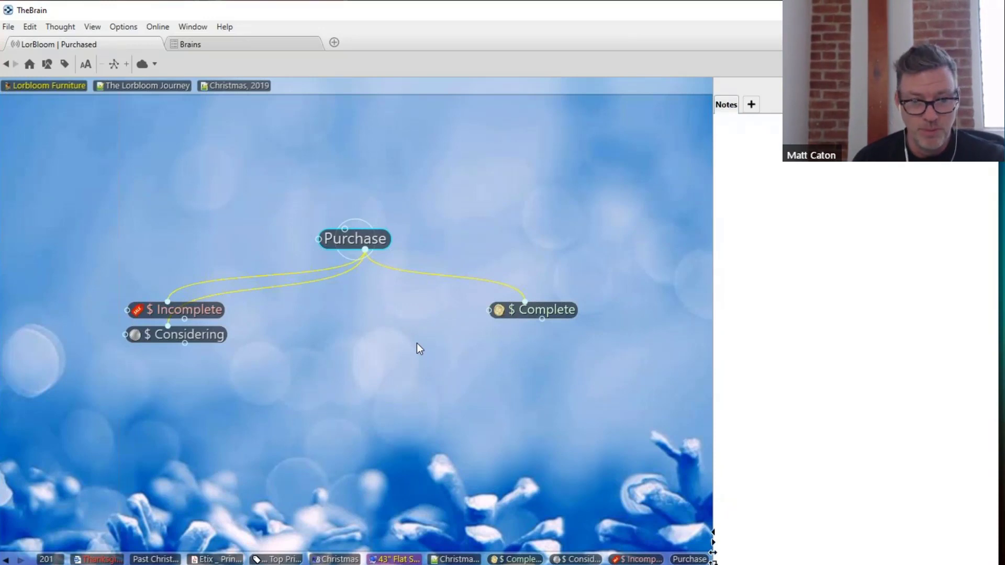
In the Christmas, 2019 thought, set the type of All-new Kindle and Nintendo Switch to $ Considering
{"action": "left_click", "coordinate": [456, 559]}
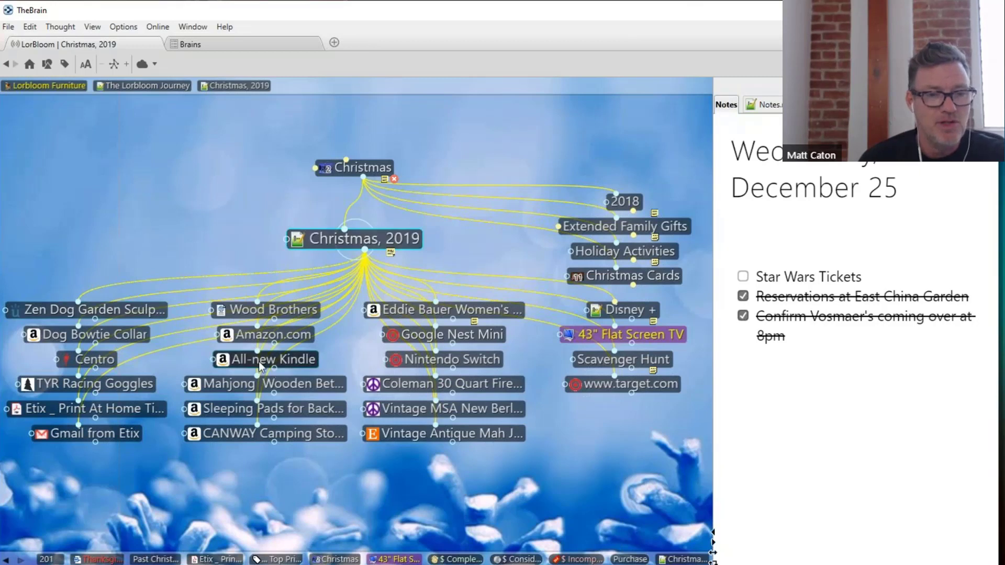
{"action": "right_click", "coordinate": [286, 359]}
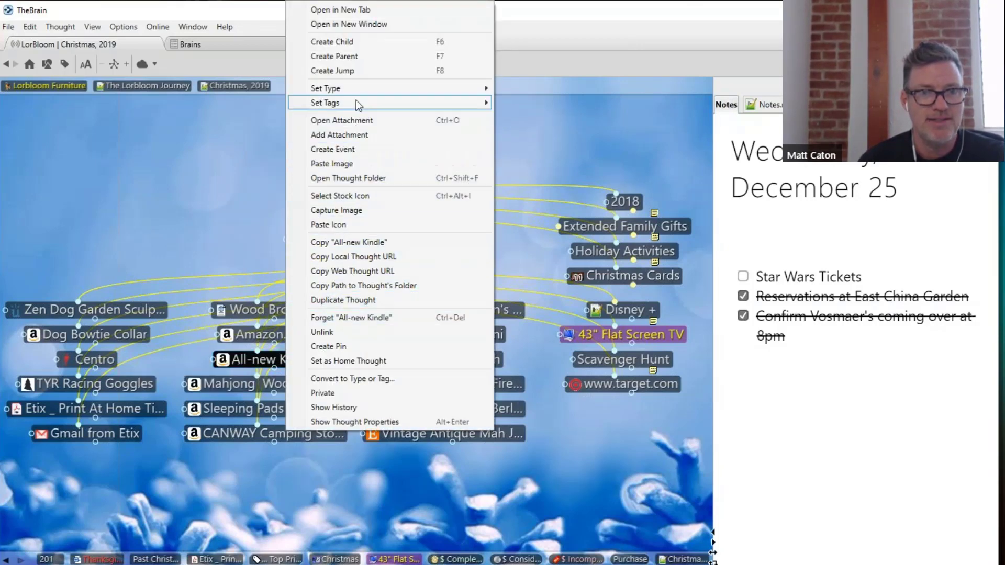
{"action": "mouse_move", "coordinate": [359, 90]}
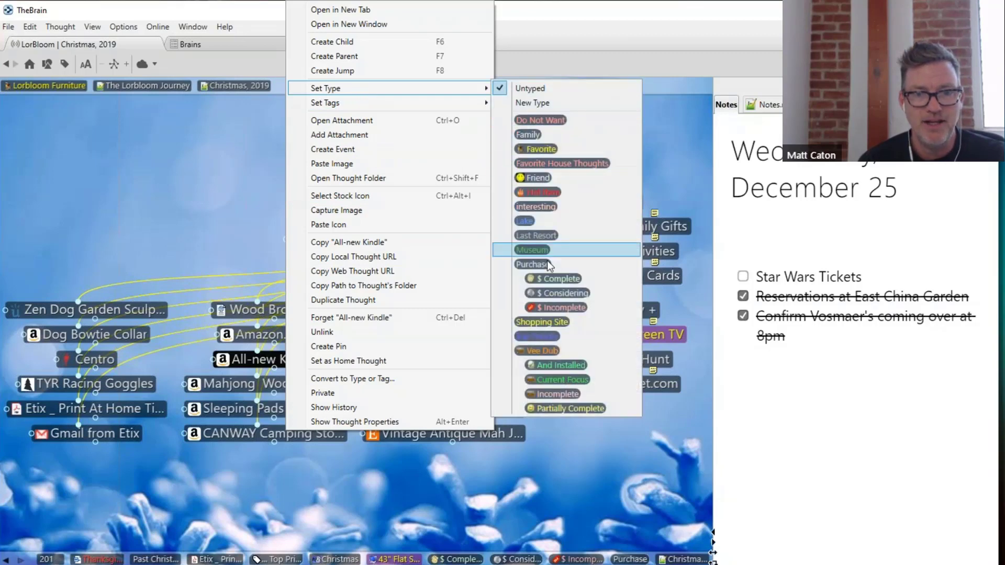
{"action": "left_click", "coordinate": [573, 297]}
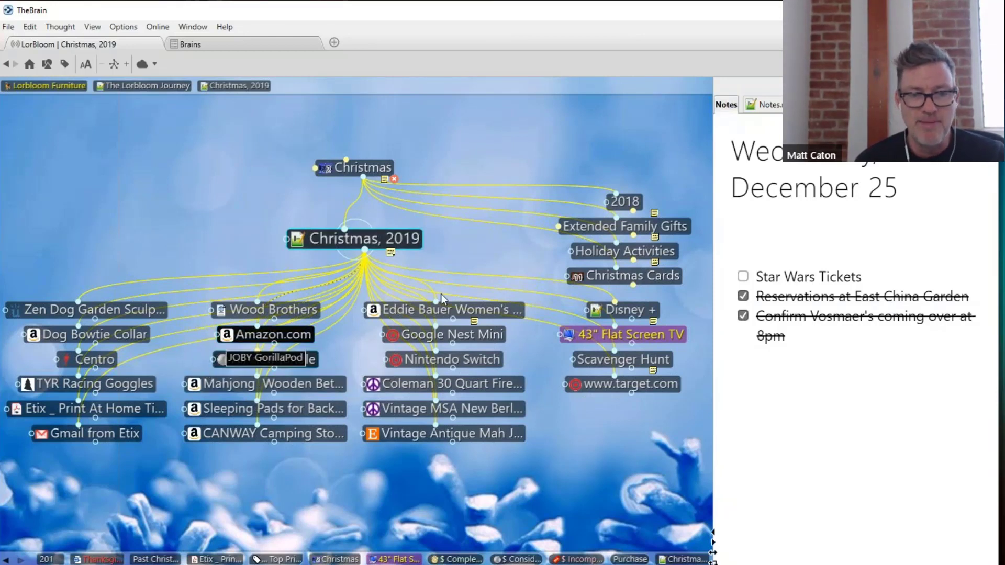
{"action": "right_click", "coordinate": [482, 361]}
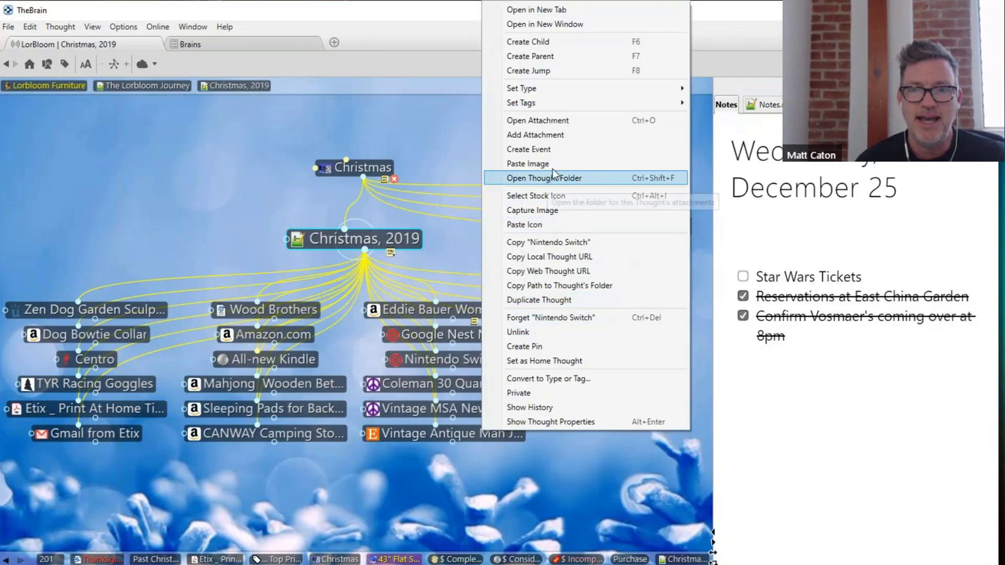
{"action": "mouse_move", "coordinate": [560, 89]}
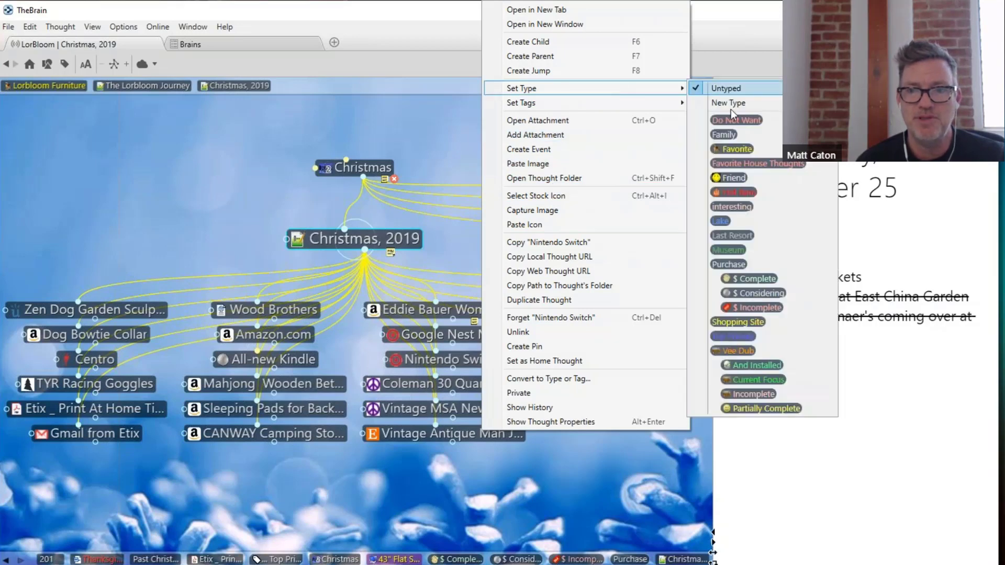
{"action": "left_click", "coordinate": [750, 294]}
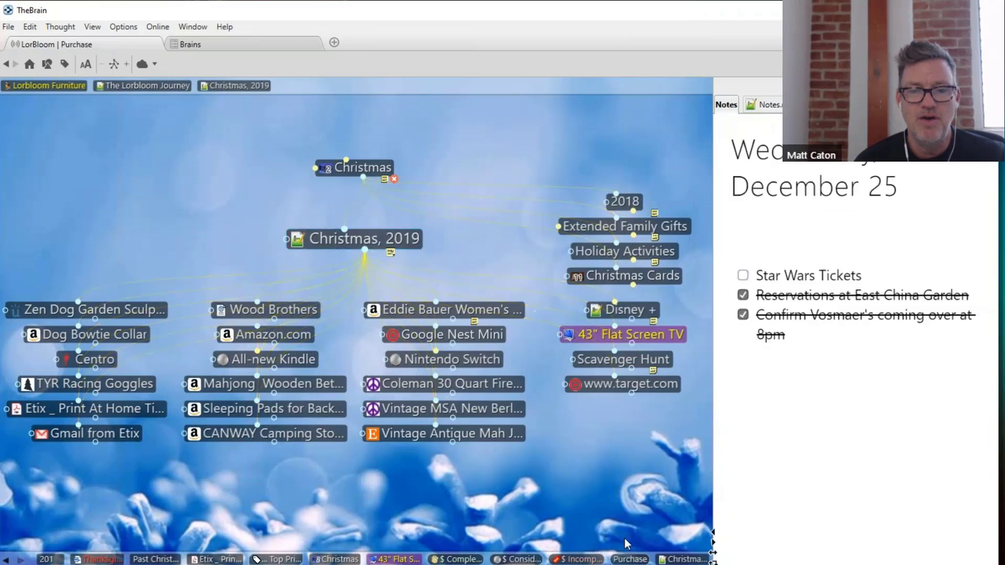
Review the Purchase type with its subtypes, and return to Christmas, 2019 by way of the Christmas thought
{"action": "left_click", "coordinate": [629, 559]}
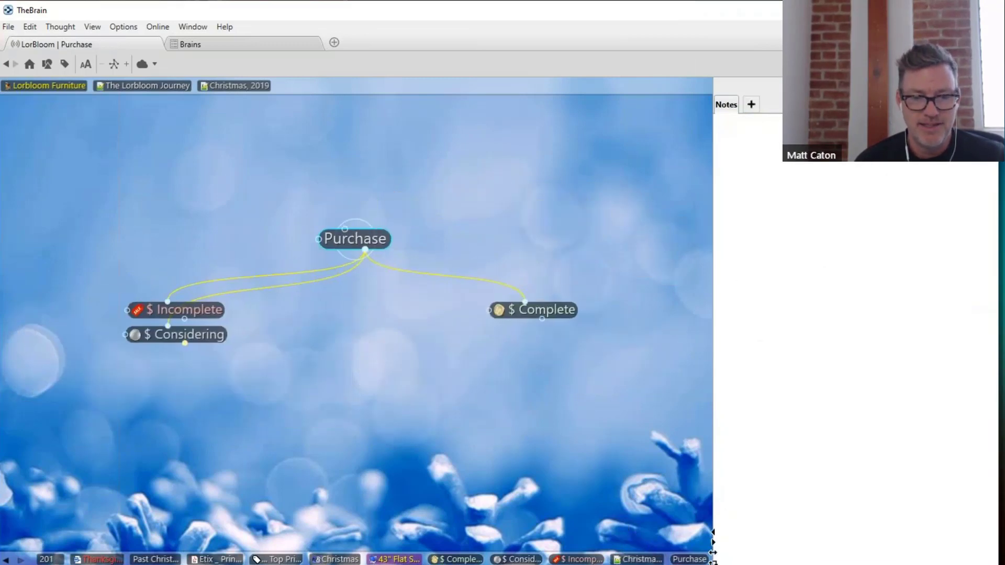
{"action": "left_click", "coordinate": [338, 556]}
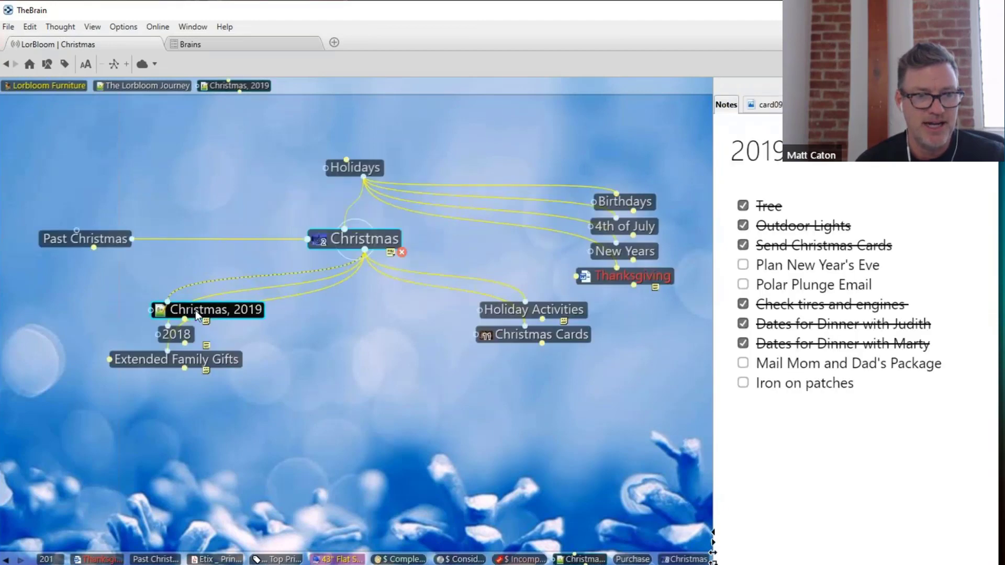
{"action": "left_click", "coordinate": [185, 310]}
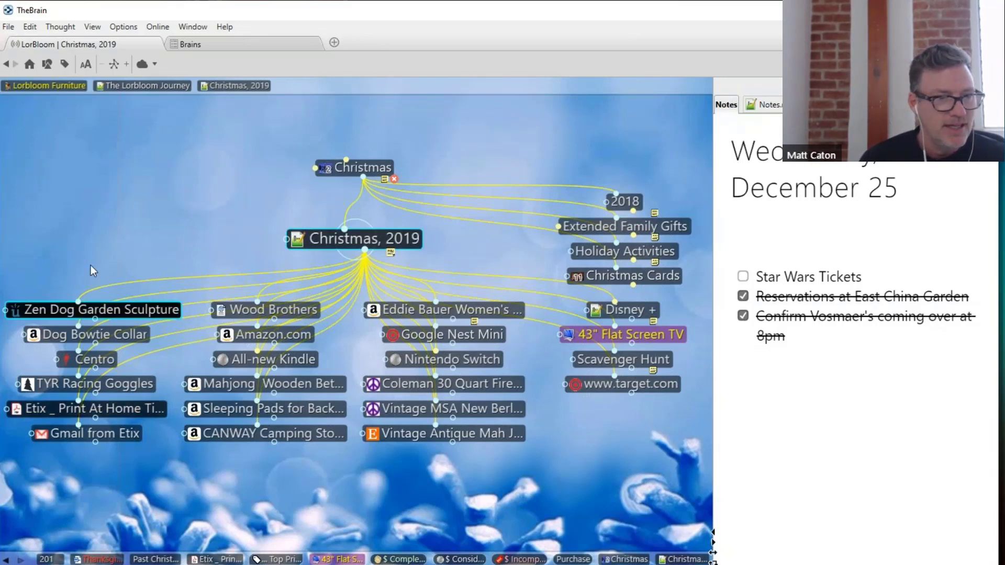
{"action": "left_click", "coordinate": [101, 309], "text": "ctrl"}
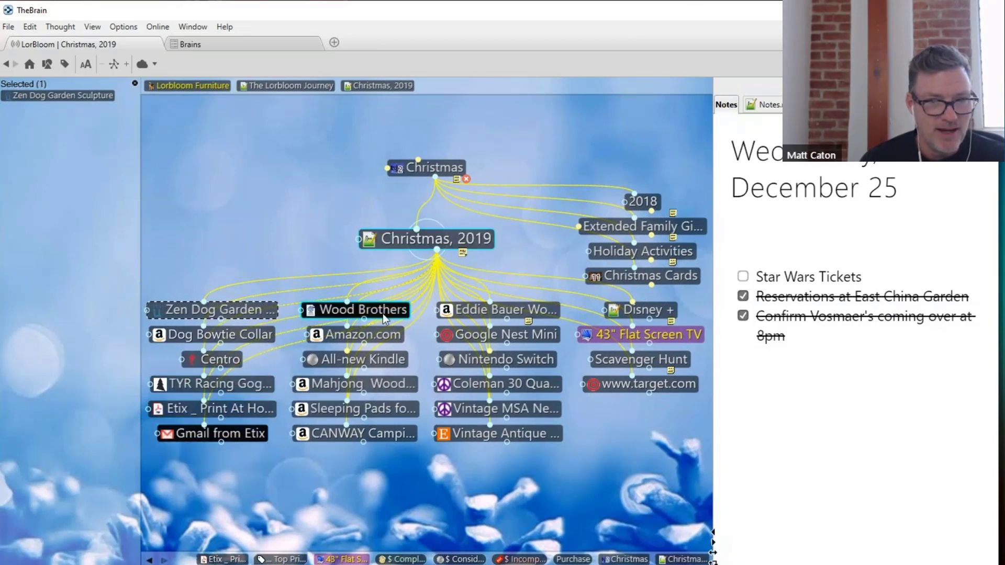
{"action": "left_click", "coordinate": [370, 341], "text": "ctrl"}
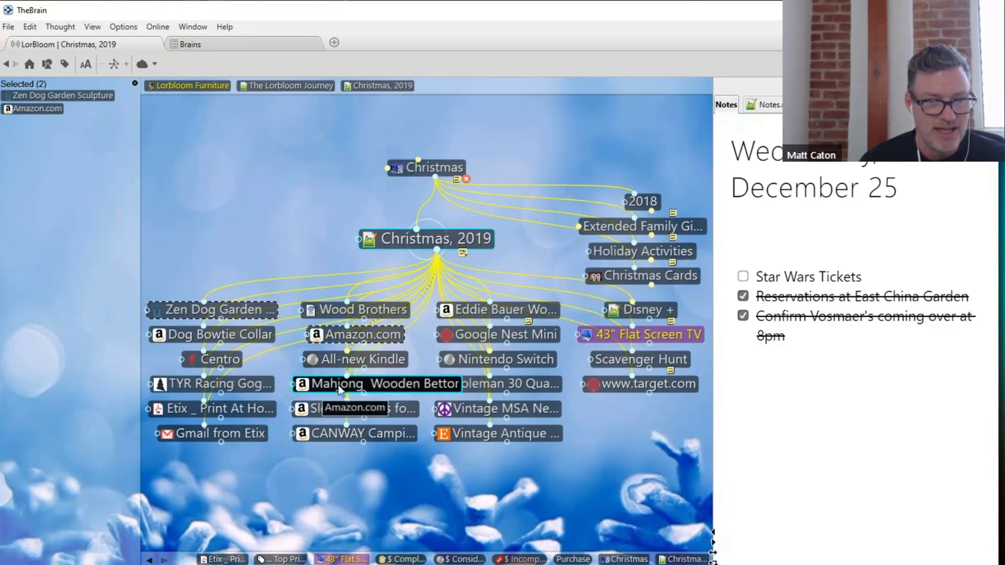
{"action": "left_click", "coordinate": [339, 389], "text": "ctrl"}
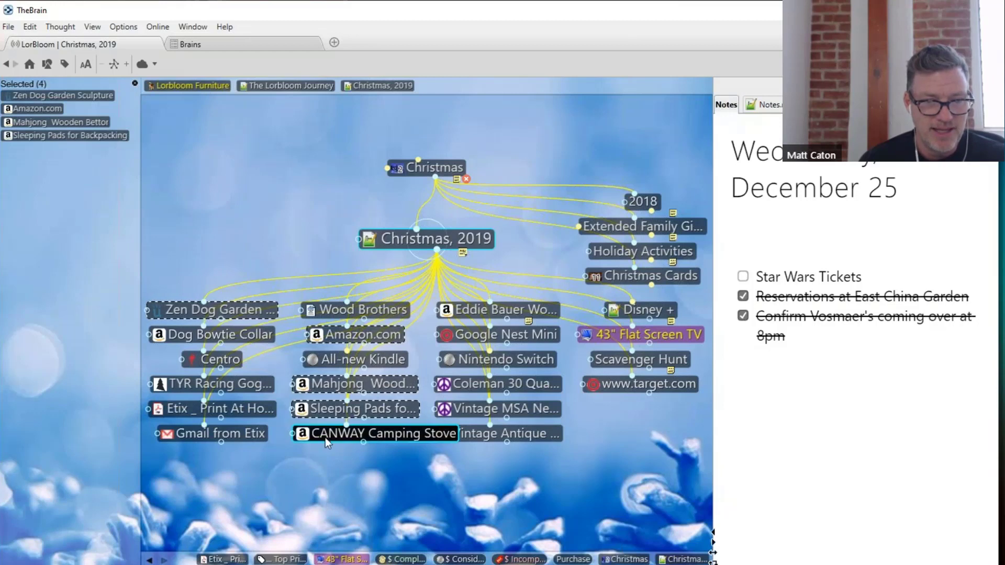
{"action": "left_click", "coordinate": [389, 439], "text": "ctrl"}
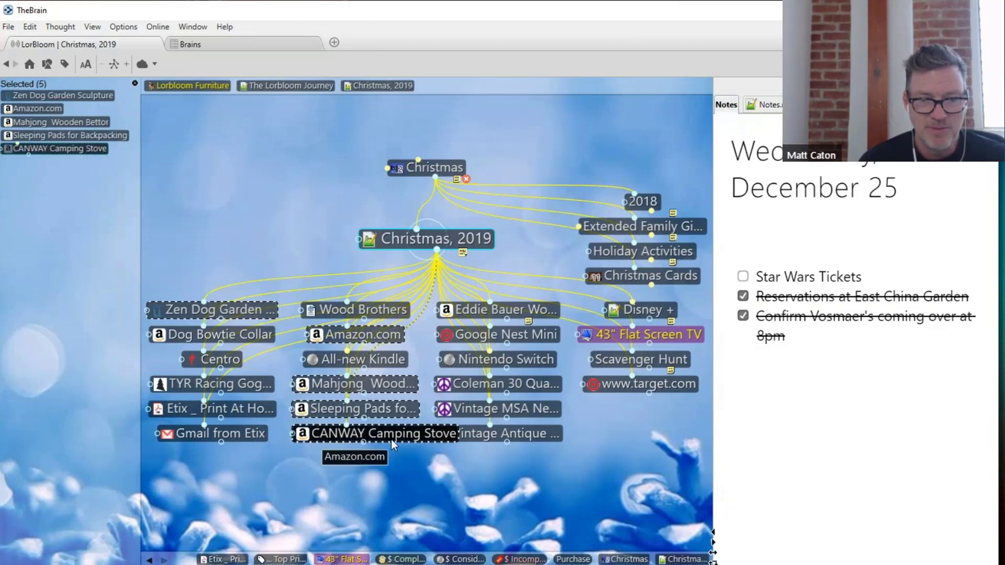
{"action": "left_click", "coordinate": [516, 412], "text": "ctrl"}
{"action": "left_click", "coordinate": [518, 384], "text": "ctrl"}
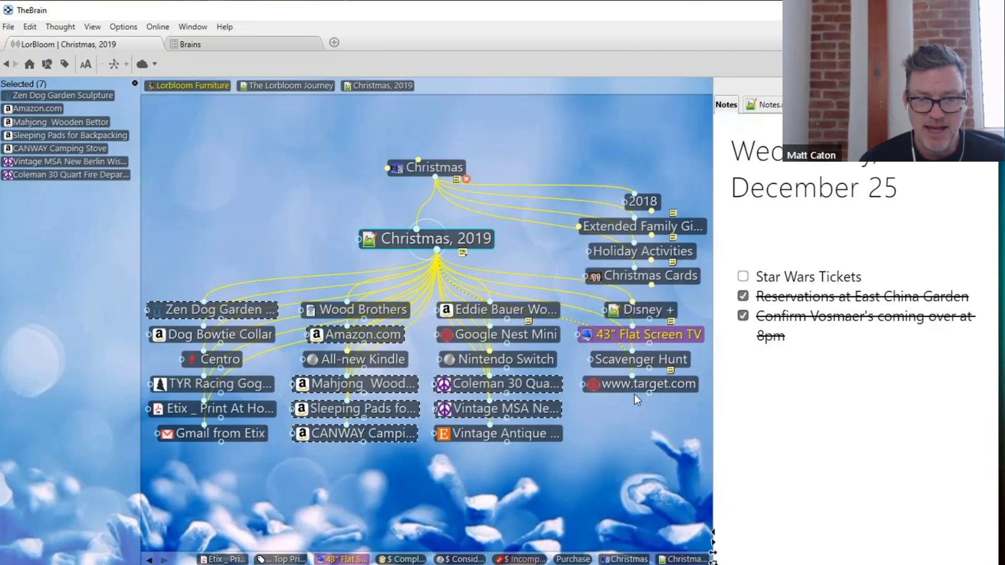
{"action": "left_click", "coordinate": [635, 391], "text": "ctrl"}
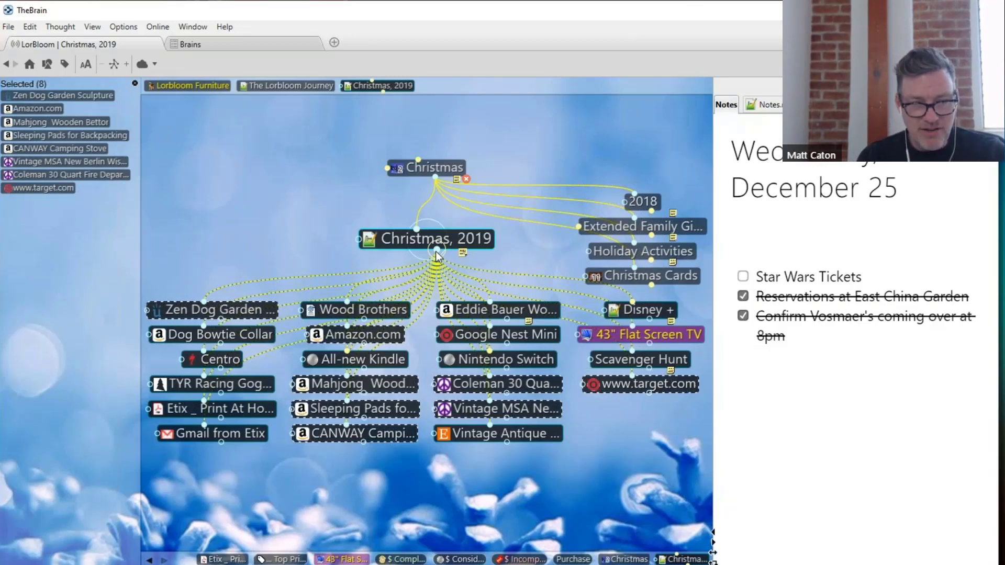
{"action": "right_click", "coordinate": [56, 263]}
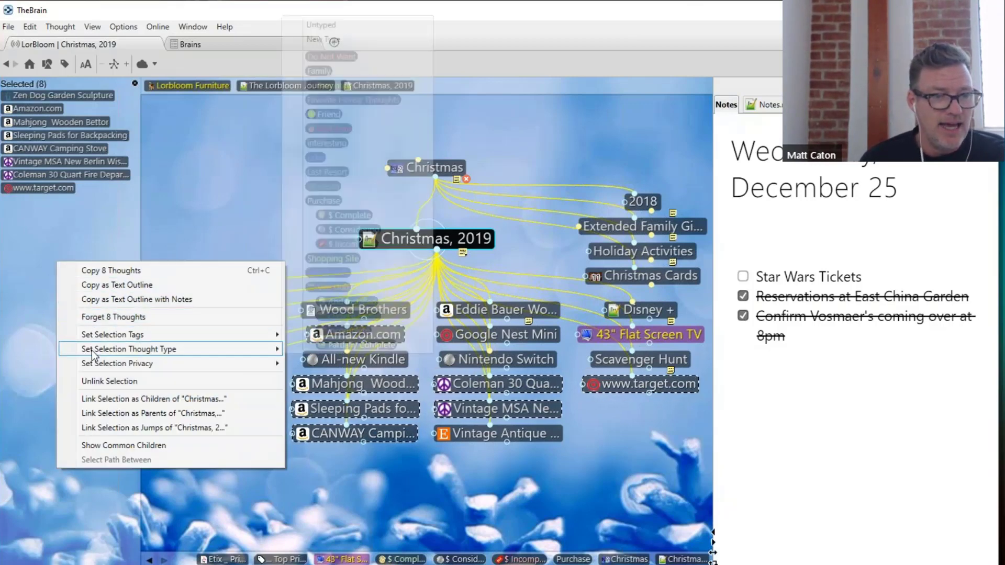
{"action": "mouse_move", "coordinate": [92, 354]}
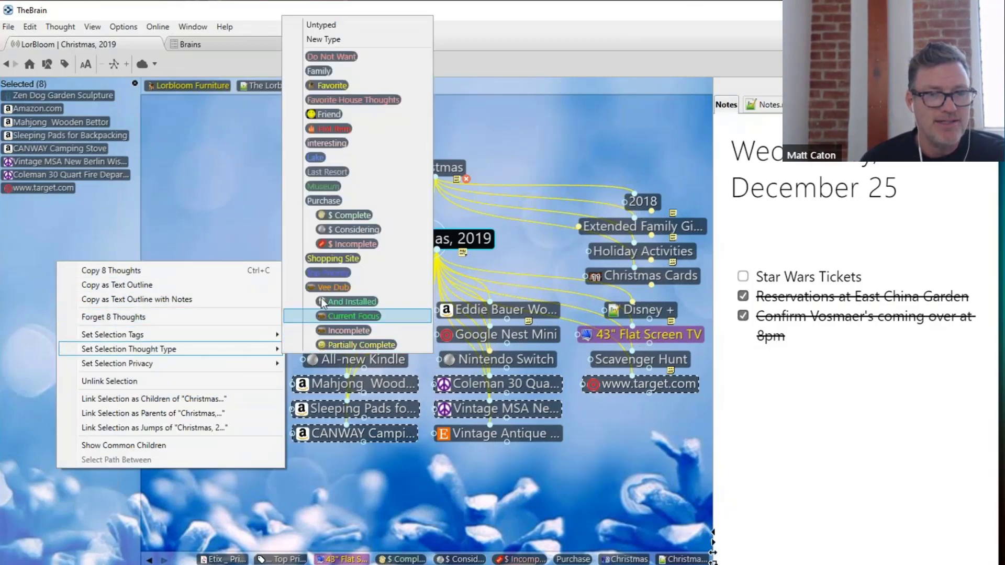
{"action": "left_click", "coordinate": [346, 231]}
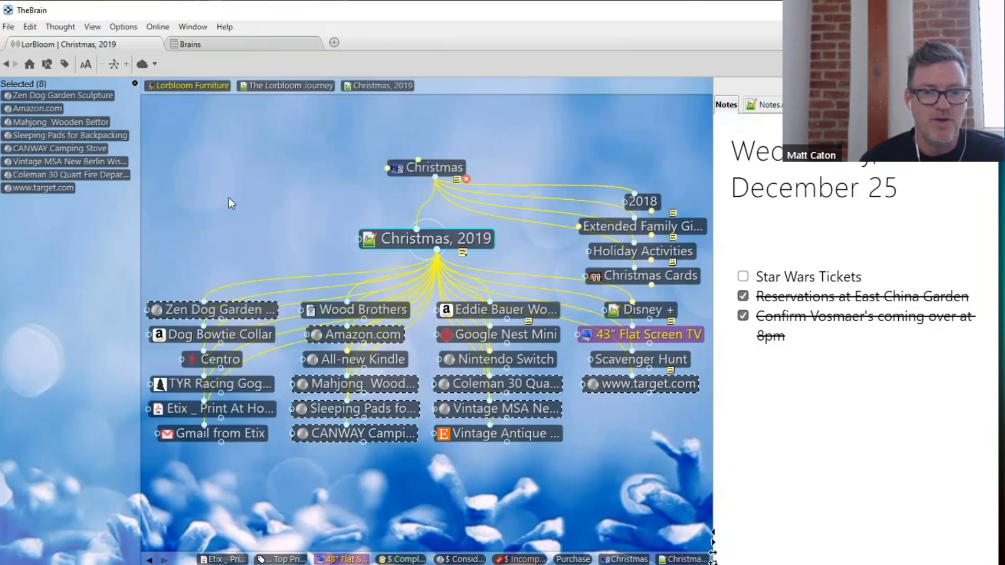
{"action": "left_click", "coordinate": [135, 82]}
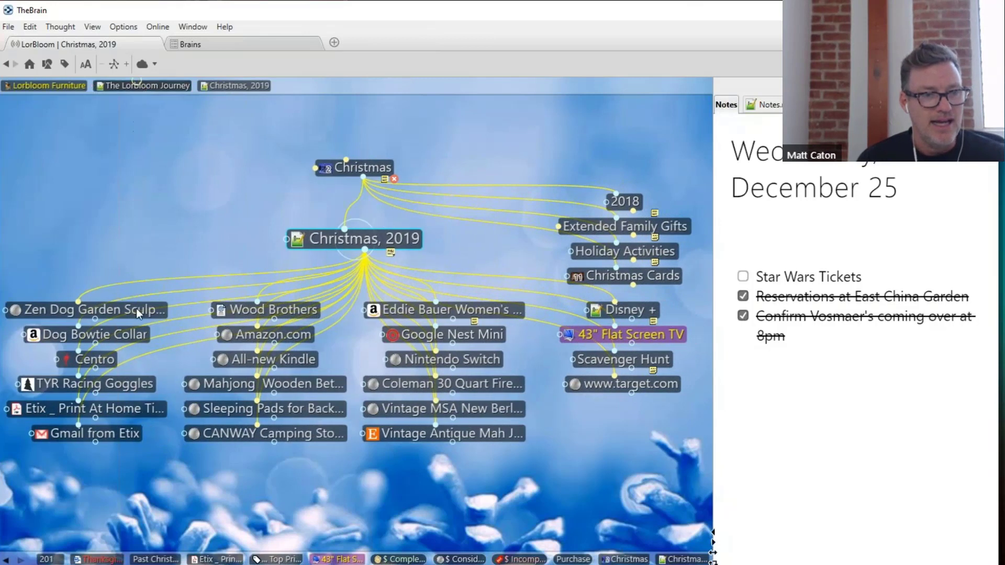
Assign the $ Complete type to Dog Bowtie Collar, Etix Print At Home Ticketing, Gmail from Etix, Wood Brothers, Eddie Bauer Women's Lodge mittens and Disney +
{"action": "left_click", "coordinate": [122, 336], "text": "ctrl"}
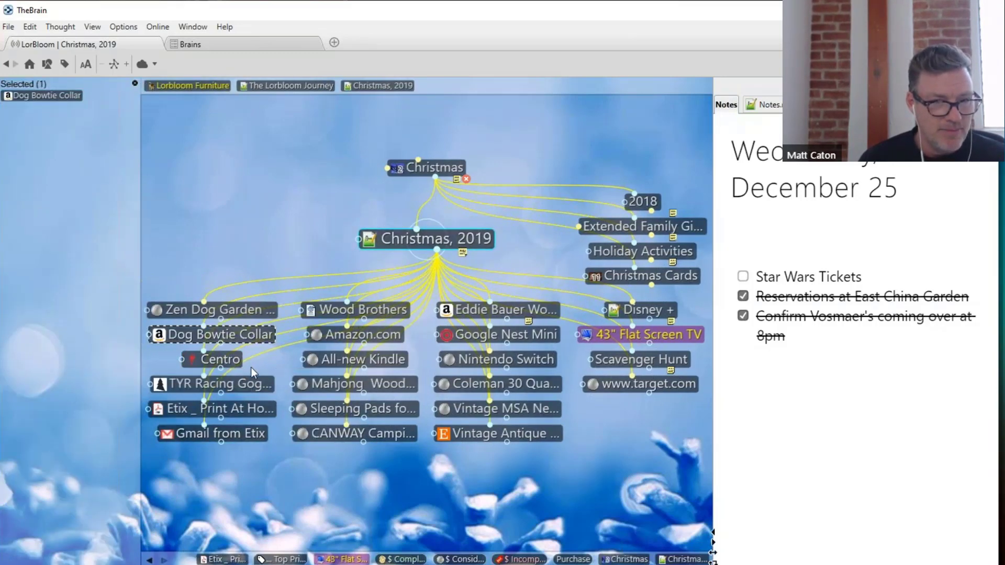
{"action": "left_click", "coordinate": [255, 384], "text": "ctrl"}
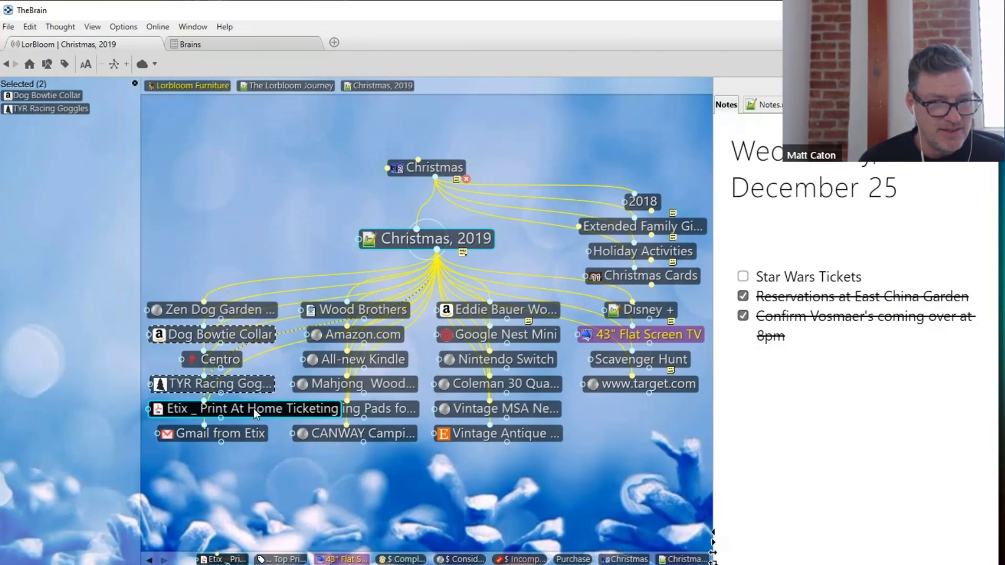
{"action": "left_click", "coordinate": [253, 410], "text": "ctrl"}
{"action": "left_click", "coordinate": [253, 438], "text": "ctrl"}
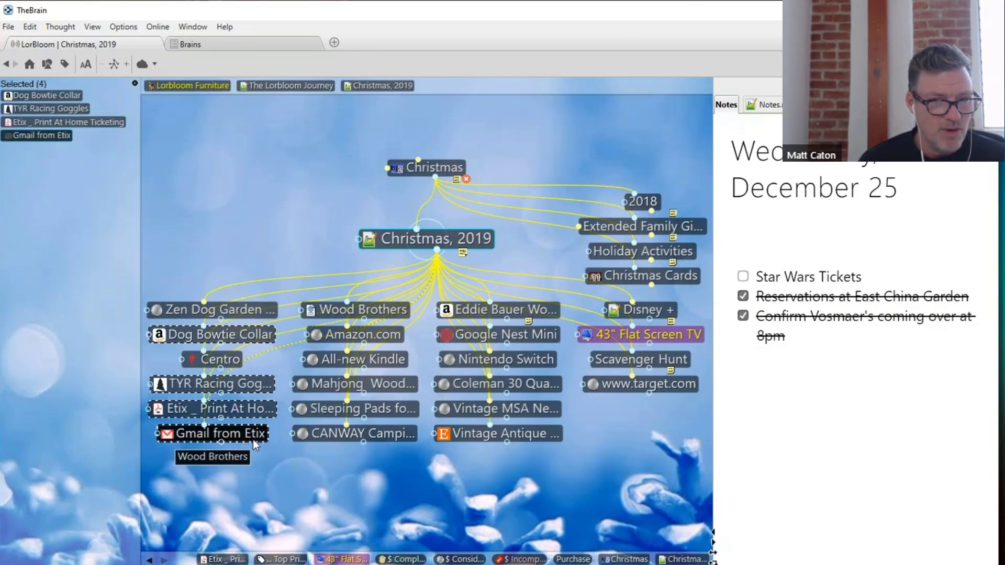
{"action": "left_click", "coordinate": [267, 389], "text": "ctrl"}
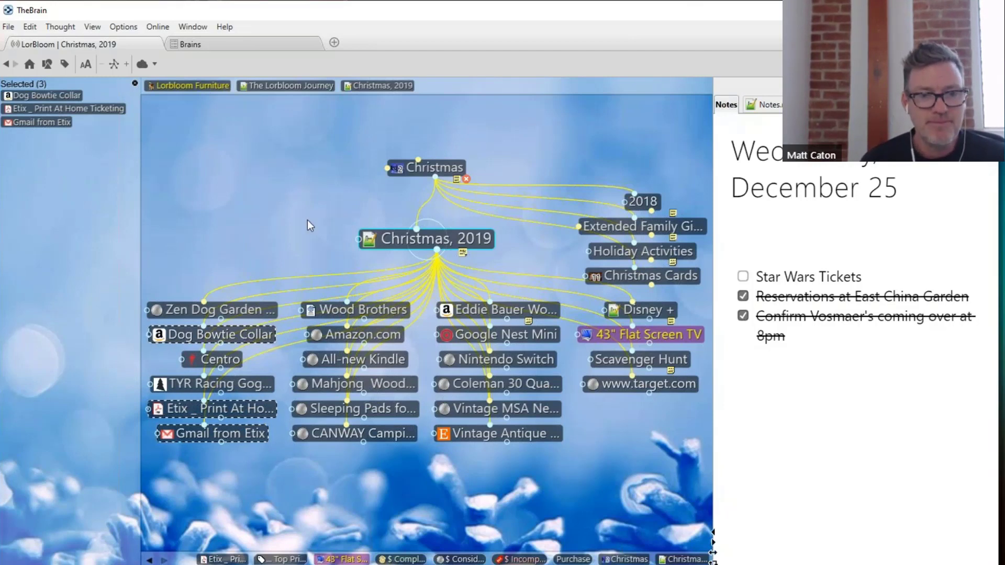
{"action": "left_click", "coordinate": [395, 311], "text": "ctrl"}
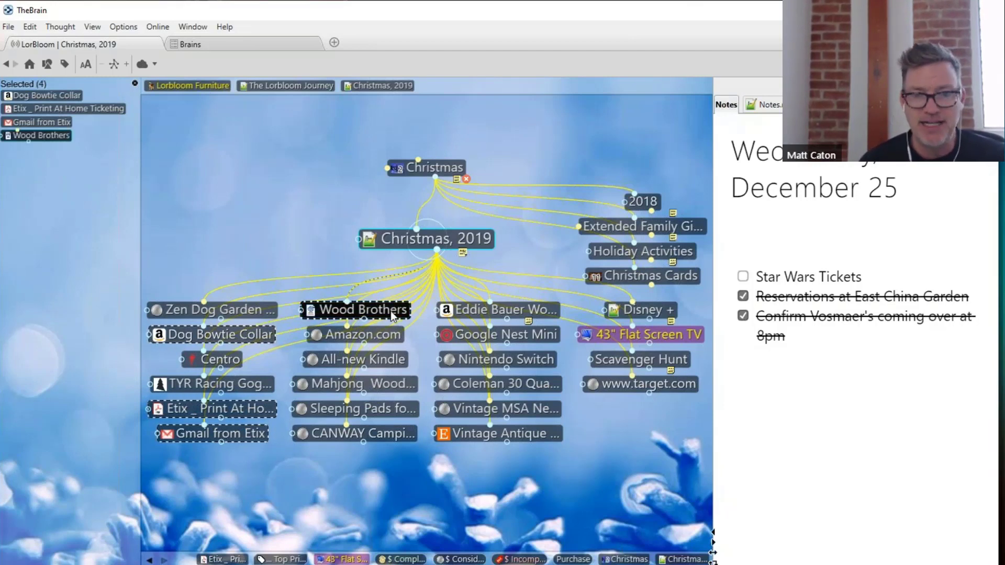
{"action": "left_click", "coordinate": [517, 313], "text": "ctrl"}
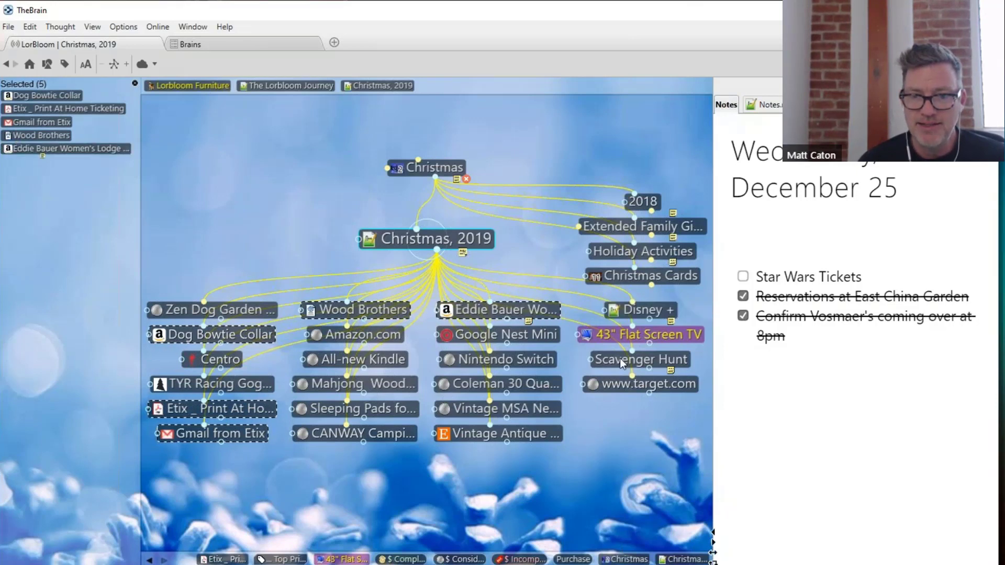
{"action": "left_click", "coordinate": [659, 312], "text": "ctrl"}
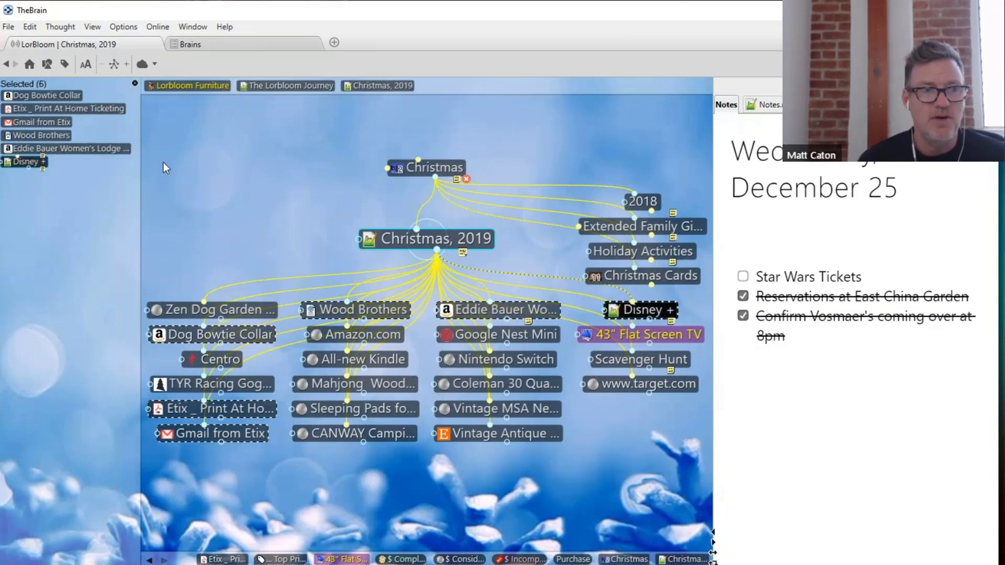
{"action": "right_click", "coordinate": [62, 216]}
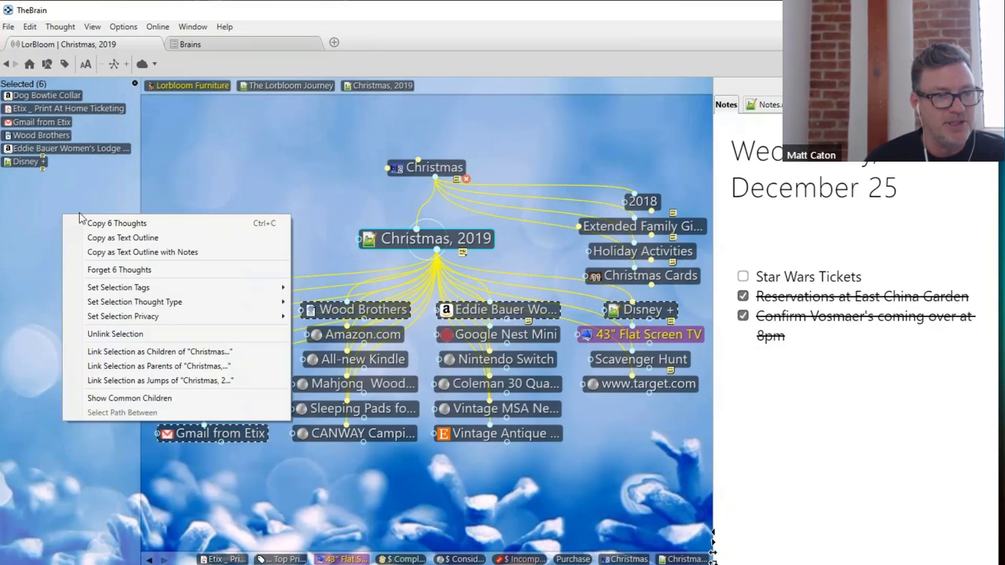
{"action": "mouse_move", "coordinate": [174, 312]}
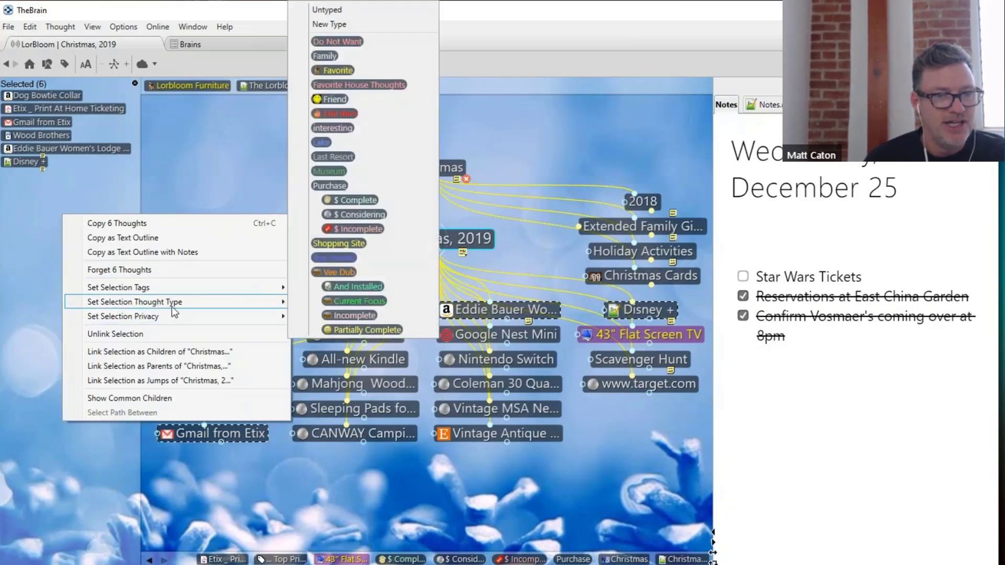
{"action": "left_click", "coordinate": [367, 202]}
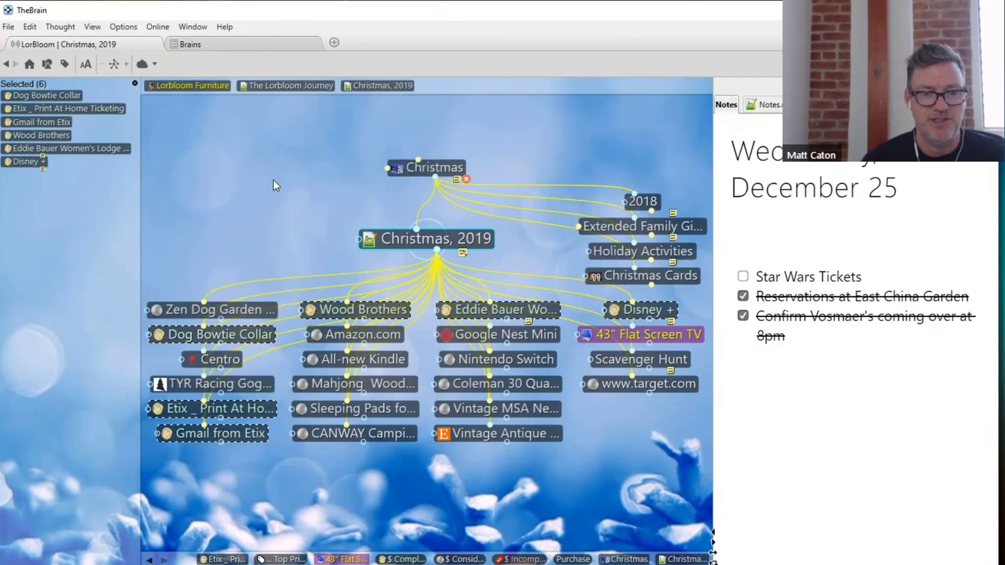
{"action": "left_click", "coordinate": [135, 83]}
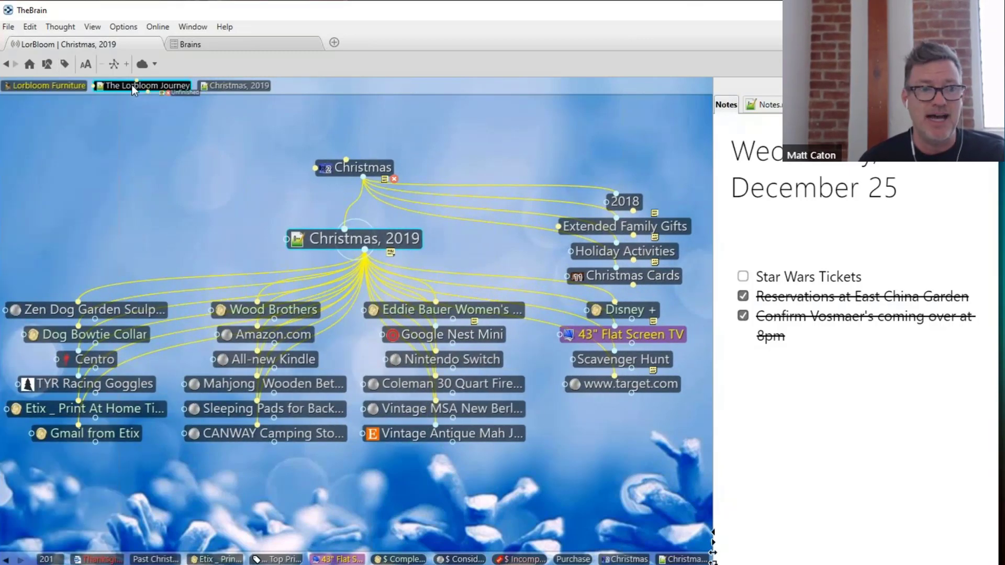
Assign the $ Incomplete type to Centro, TYR Racing Goggles, Vintage Antique Mah Jong Set, Google Nest Mini, Scavenger Hunt and 43" Flat Screen TV
{"action": "left_click", "coordinate": [104, 363], "text": "ctrl"}
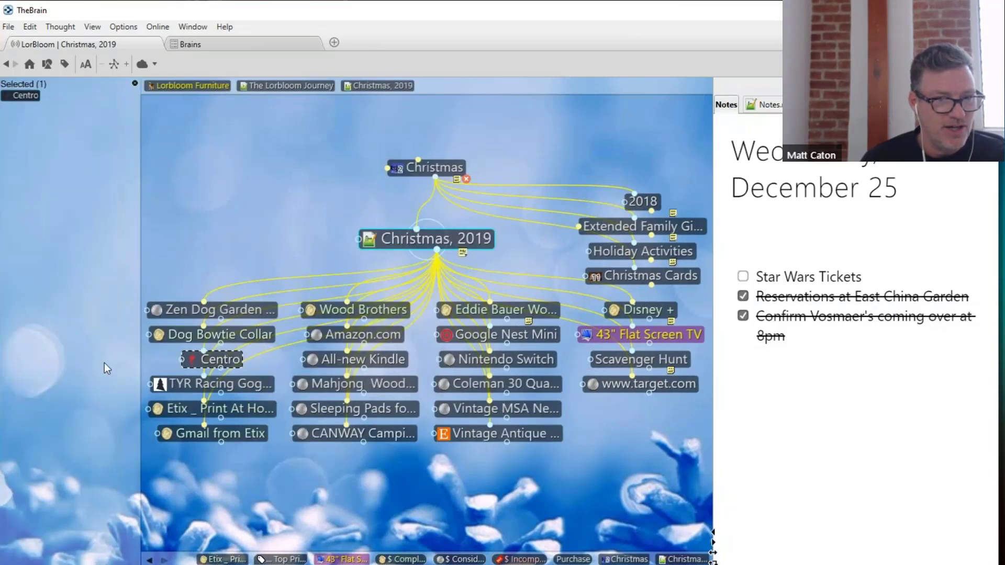
{"action": "left_click", "coordinate": [245, 385], "text": "ctrl"}
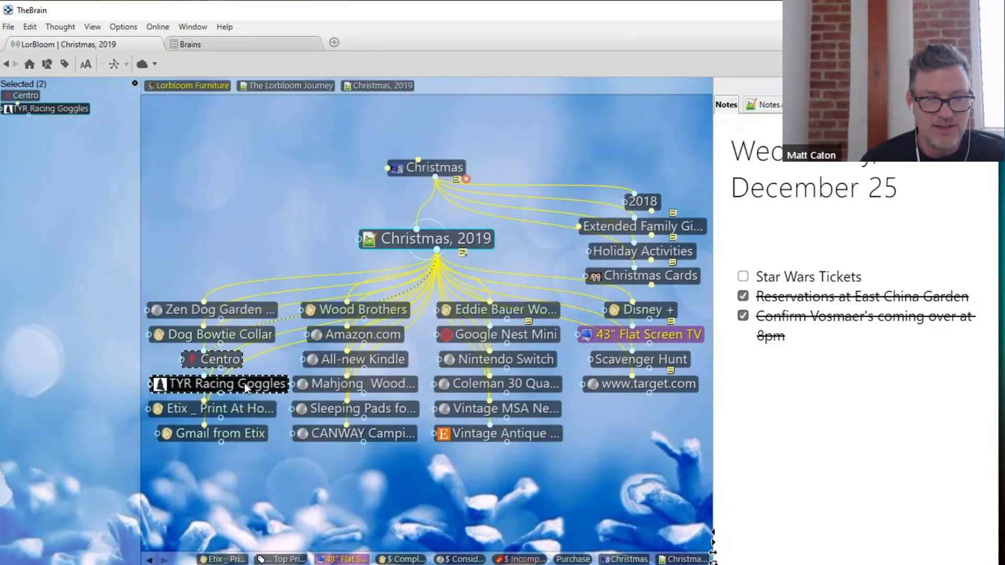
{"action": "left_click", "coordinate": [534, 440], "text": "ctrl"}
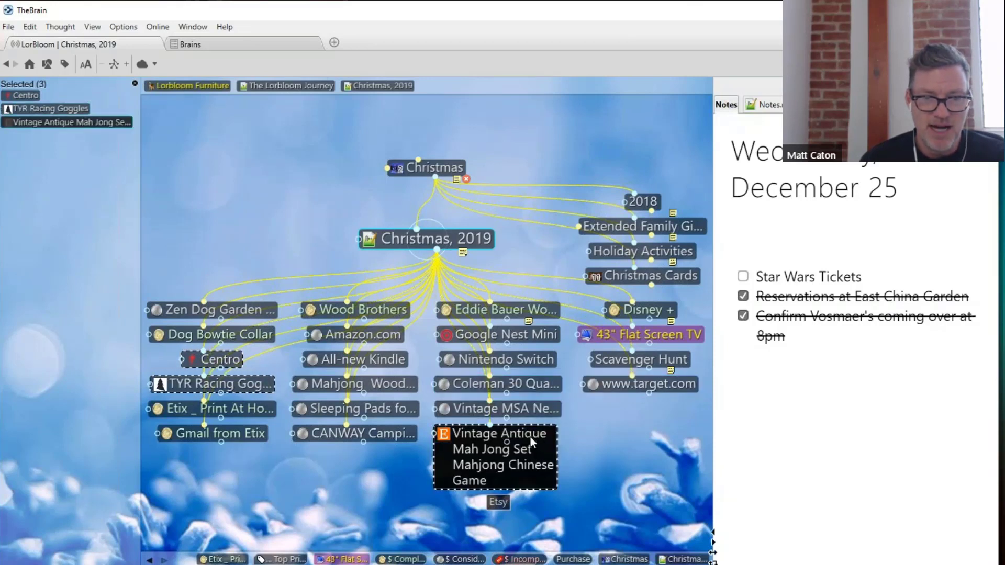
{"action": "left_click", "coordinate": [542, 340], "text": "ctrl"}
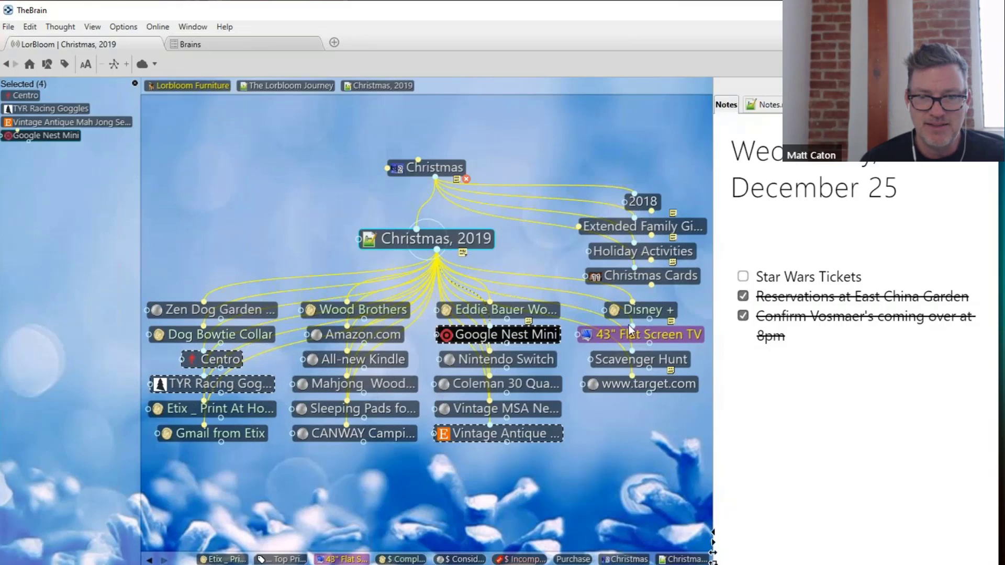
{"action": "left_click", "coordinate": [649, 359], "text": "ctrl"}
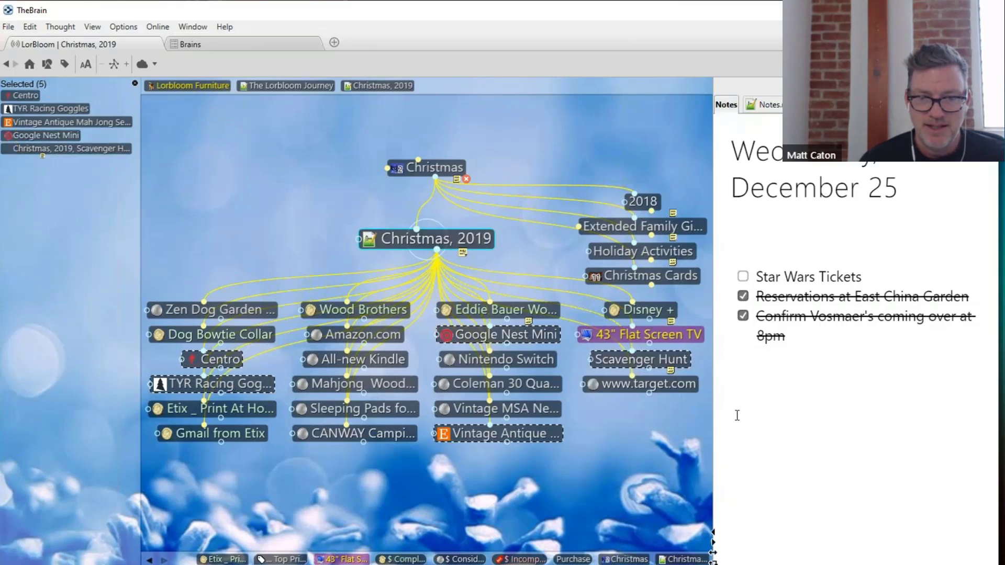
{"action": "left_click", "coordinate": [696, 339], "text": "ctrl"}
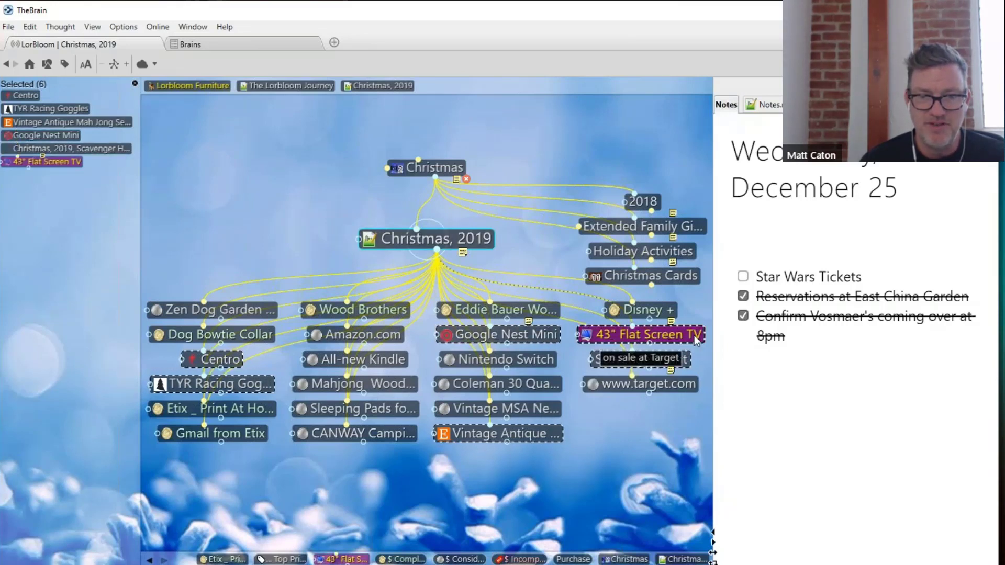
{"action": "right_click", "coordinate": [55, 215]}
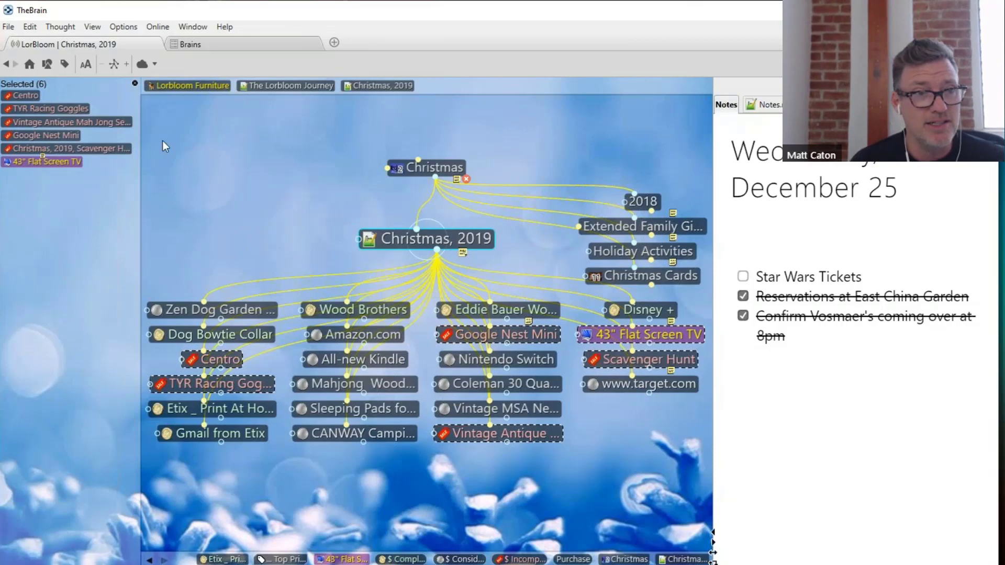
{"action": "key", "text": "Escape"}
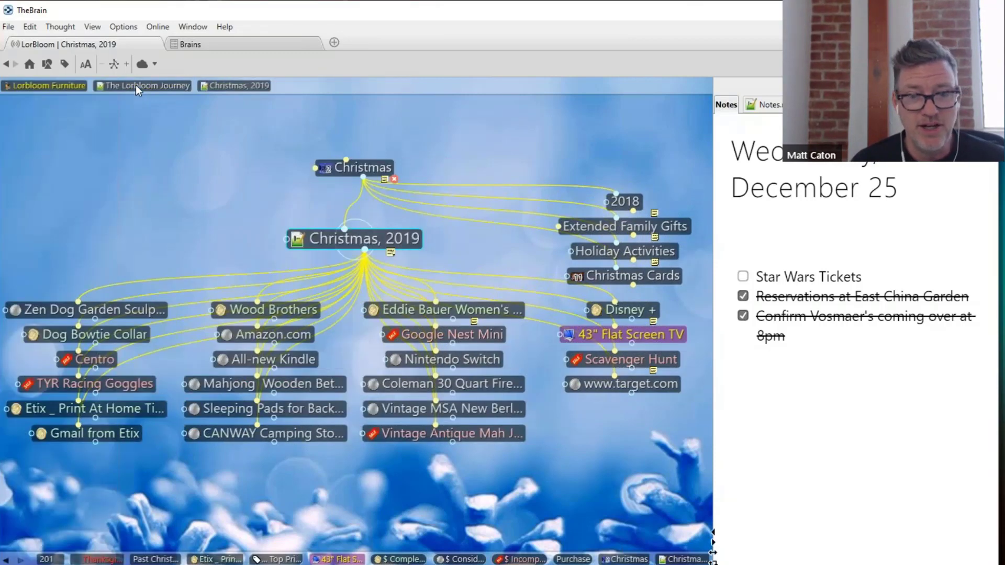
Arrange the thoughts around Christmas, 2019 by Type instead of by creation date
{"action": "mouse_move", "coordinate": [676, 341]}
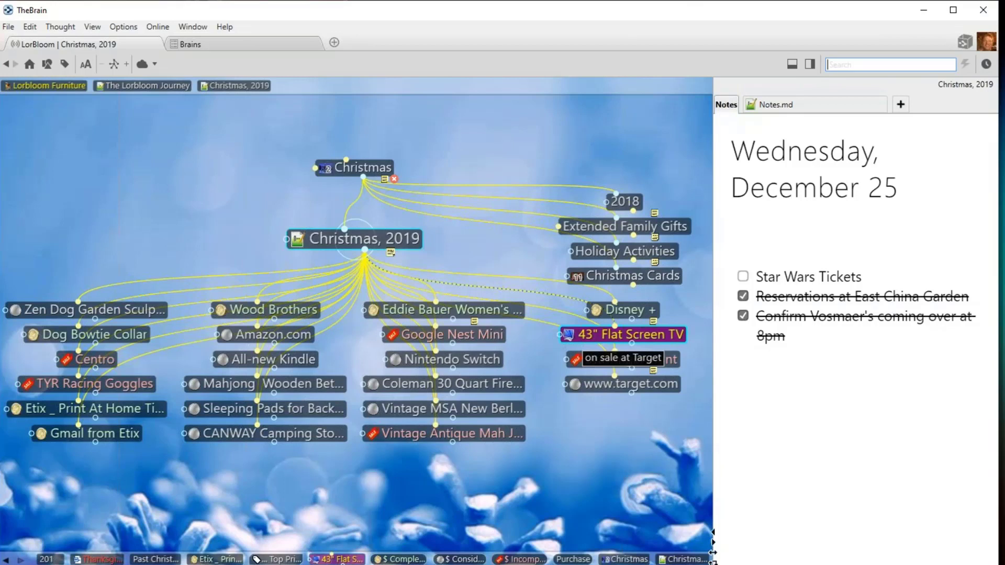
{"action": "right_click", "coordinate": [145, 180]}
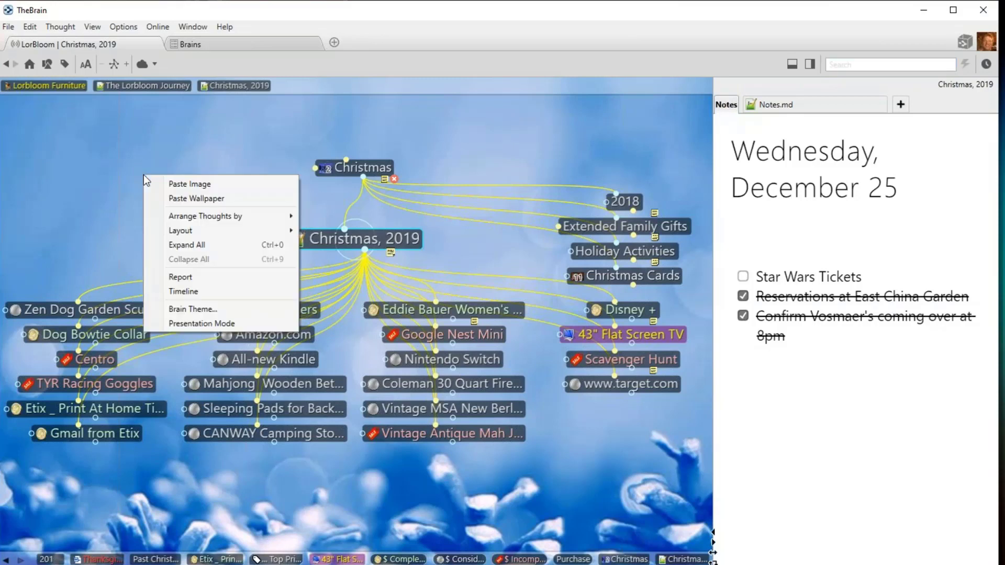
{"action": "mouse_move", "coordinate": [225, 223]}
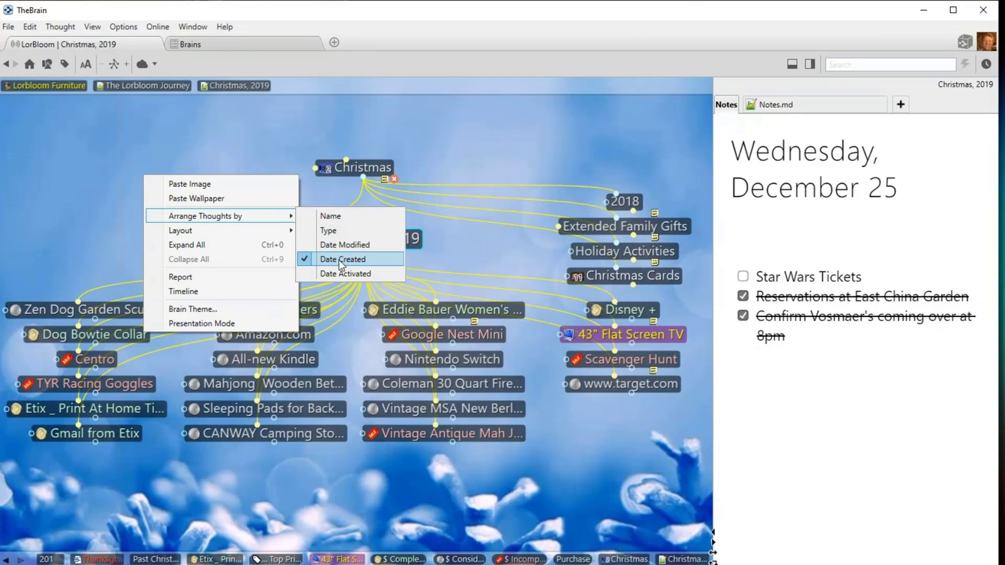
{"action": "left_click", "coordinate": [332, 231]}
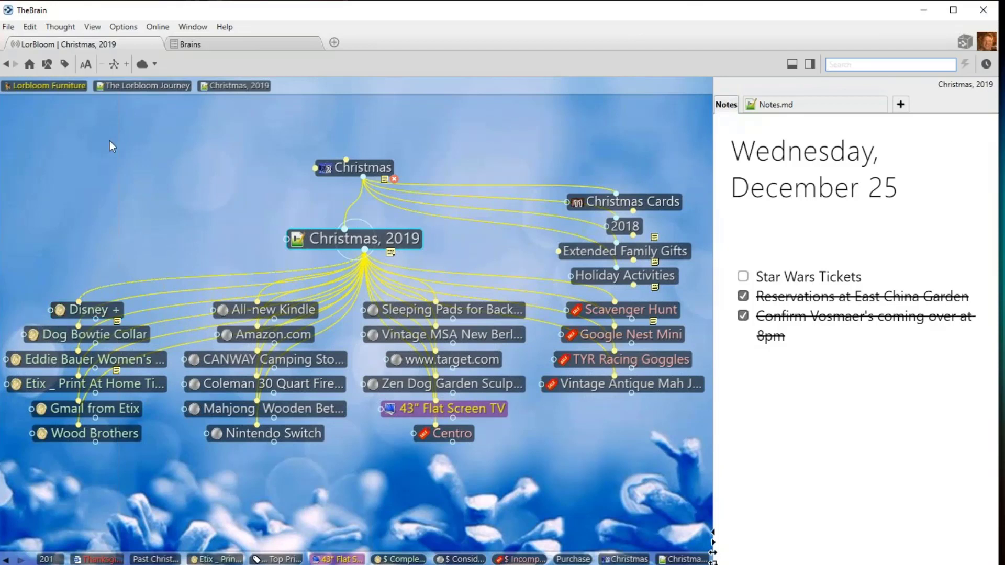
Activate the $ Complete type to review the thoughts assigned to it
{"action": "left_click", "coordinate": [46, 64]}
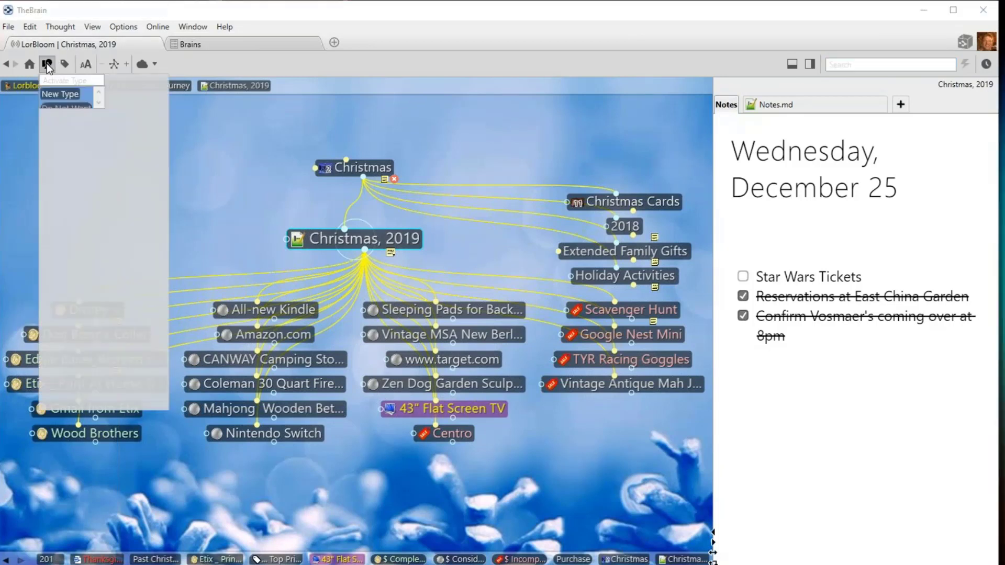
{"action": "left_click", "coordinate": [87, 270]}
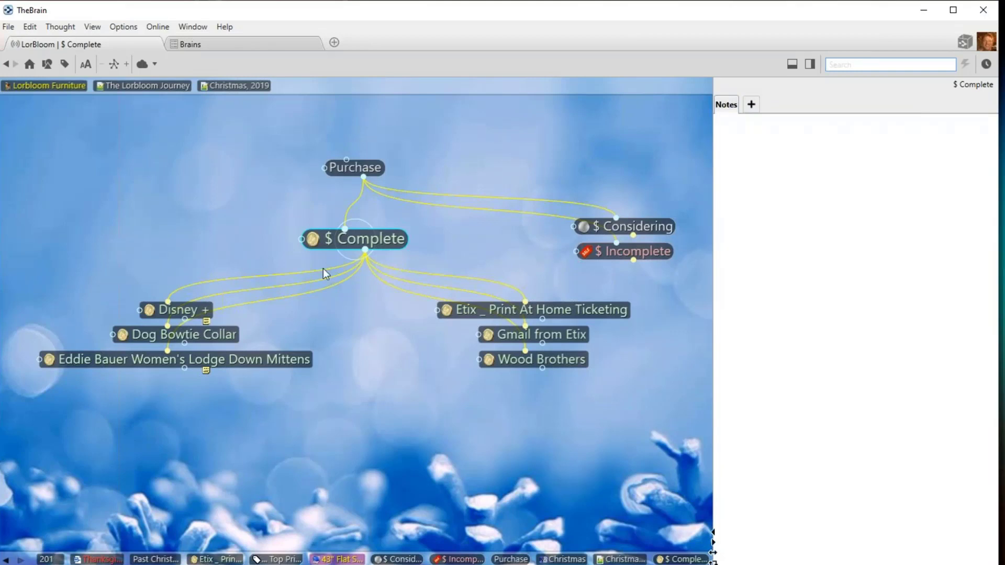
Give the $ Complete type a dark green background colour and white text
{"action": "right_click", "coordinate": [370, 241]}
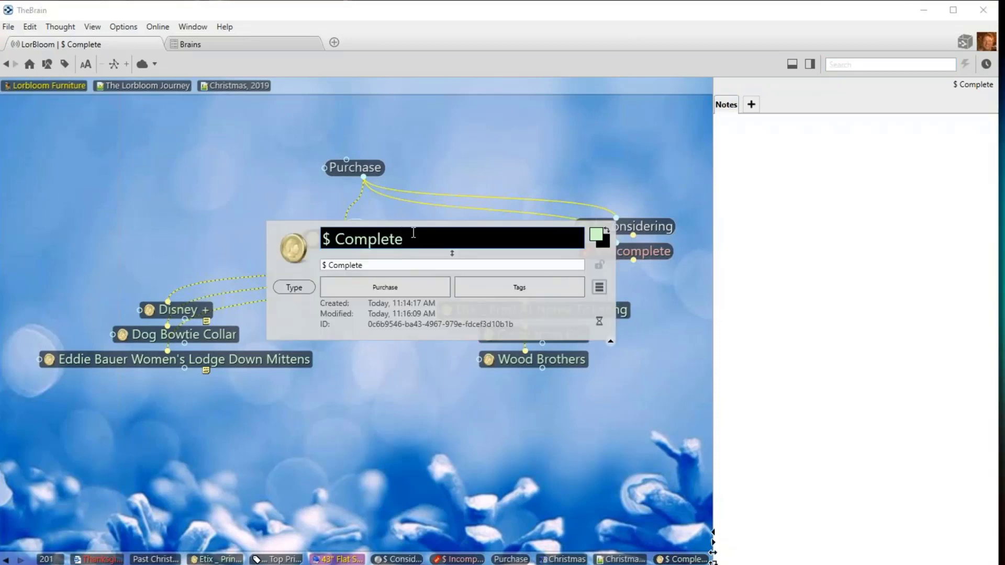
{"action": "left_click", "coordinate": [607, 244]}
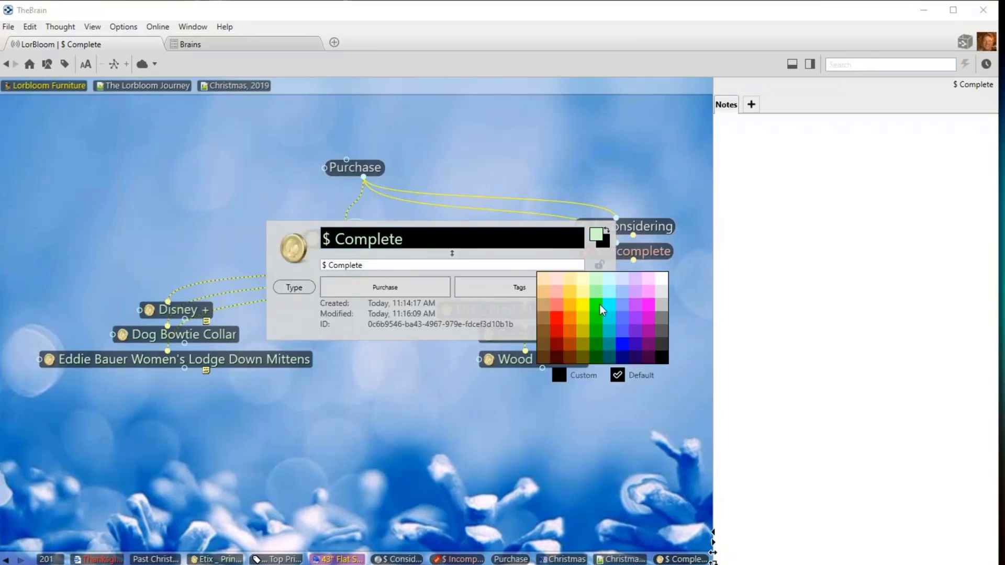
{"action": "left_click", "coordinate": [598, 358]}
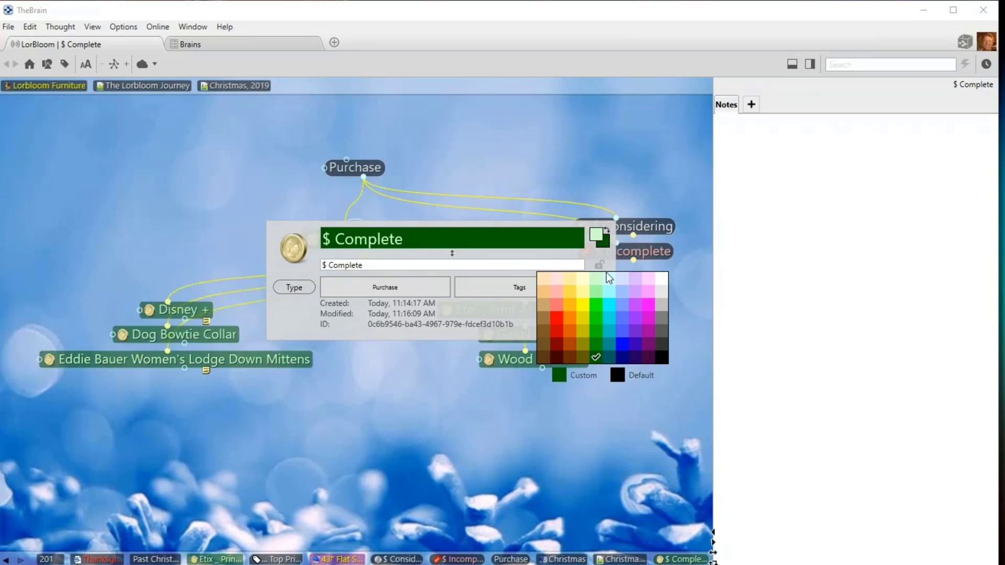
{"action": "left_click", "coordinate": [605, 241]}
{"action": "left_click", "coordinate": [601, 238]}
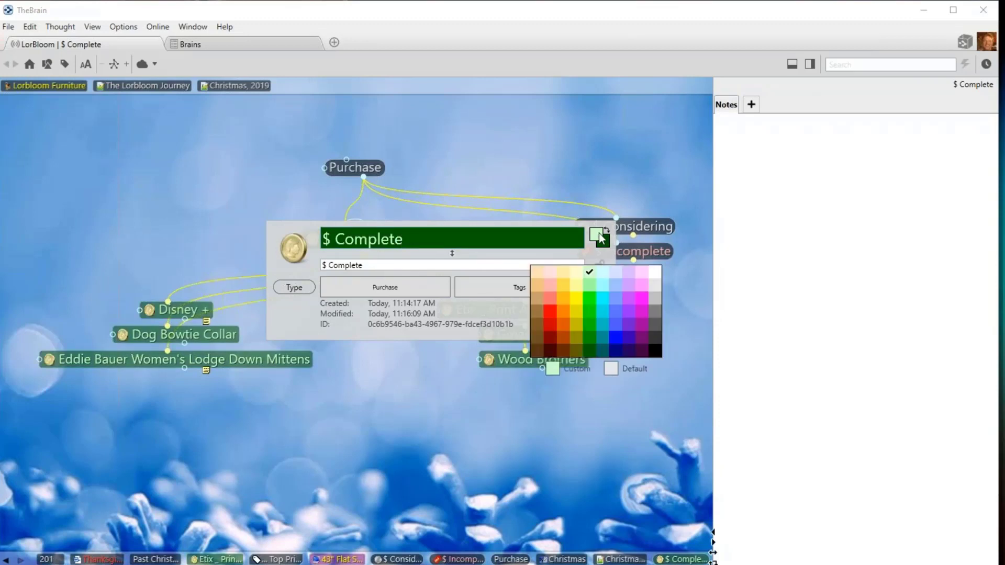
{"action": "left_click", "coordinate": [656, 273]}
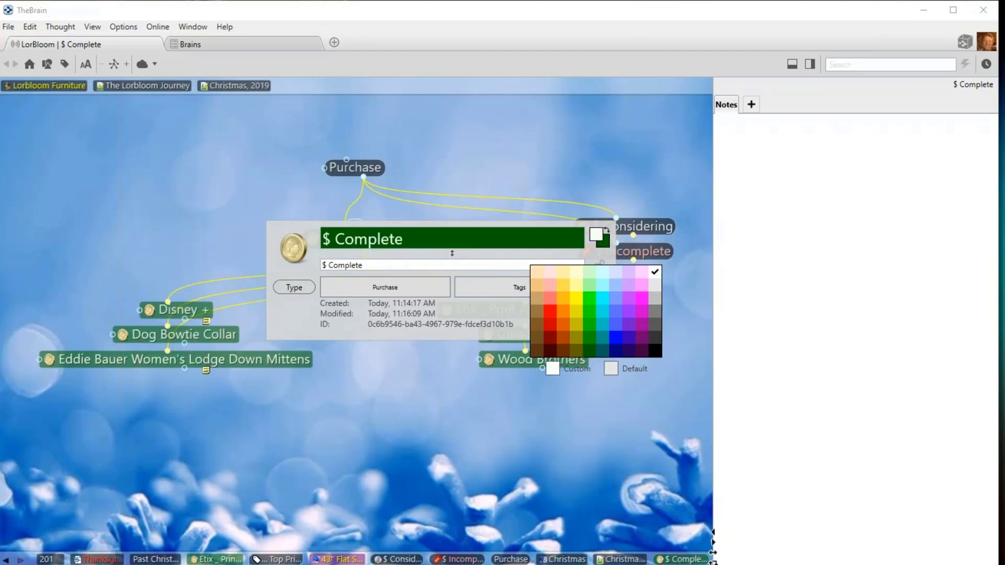
Replace the $ Complete type's icon with the stock Finance icon of banded banknotes
{"action": "left_click", "coordinate": [297, 251]}
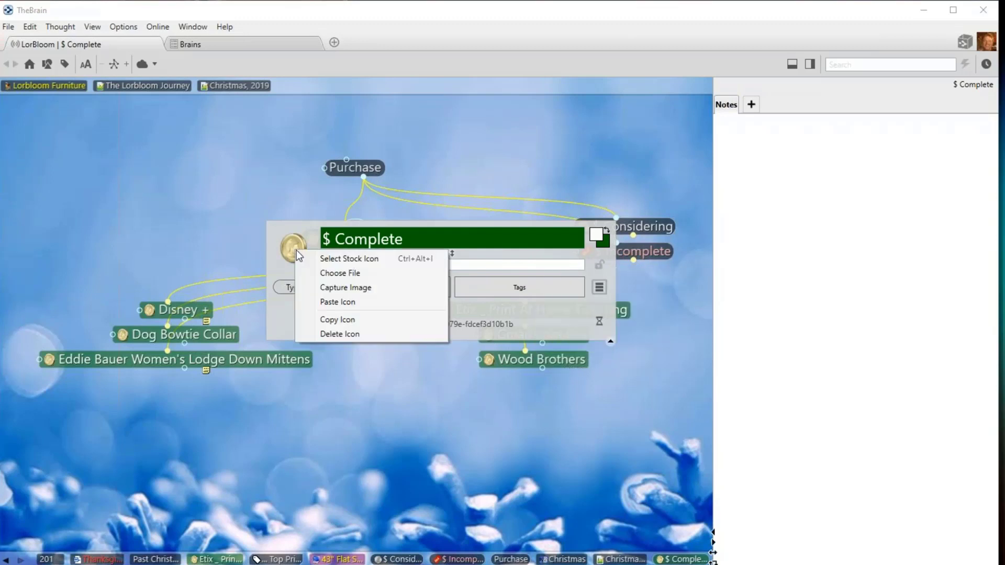
{"action": "left_click", "coordinate": [347, 259]}
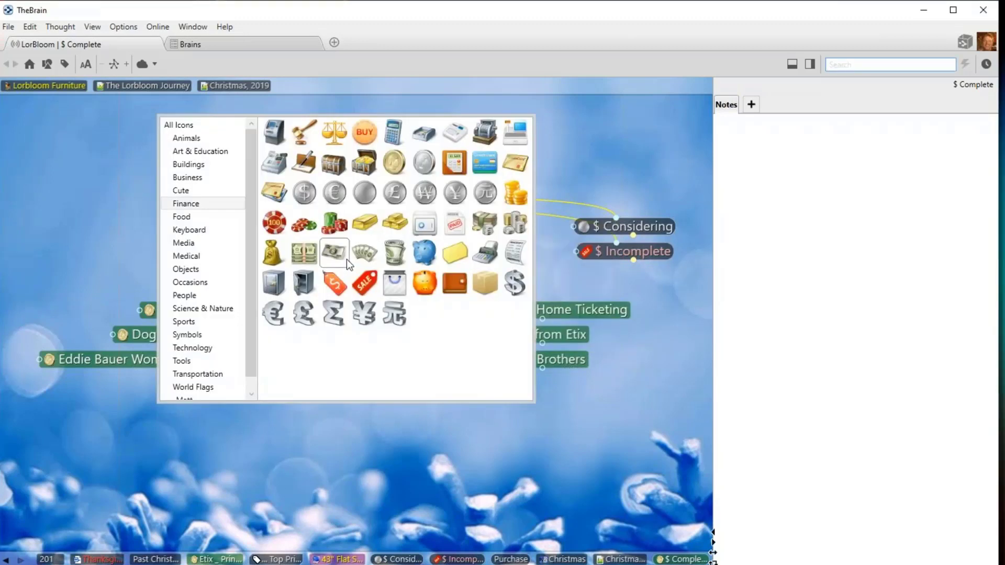
{"action": "left_click", "coordinate": [305, 253]}
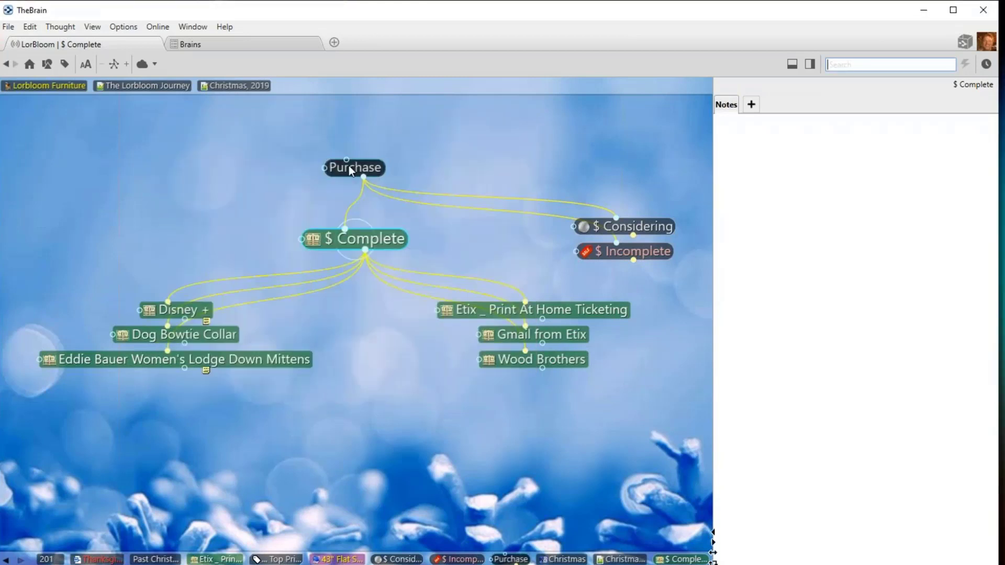
Create four child thoughts under Christmas, 2019 for the gift recipients: two named relatives, The Kids, and Ma and Pa
{"action": "left_click", "coordinate": [242, 87]}
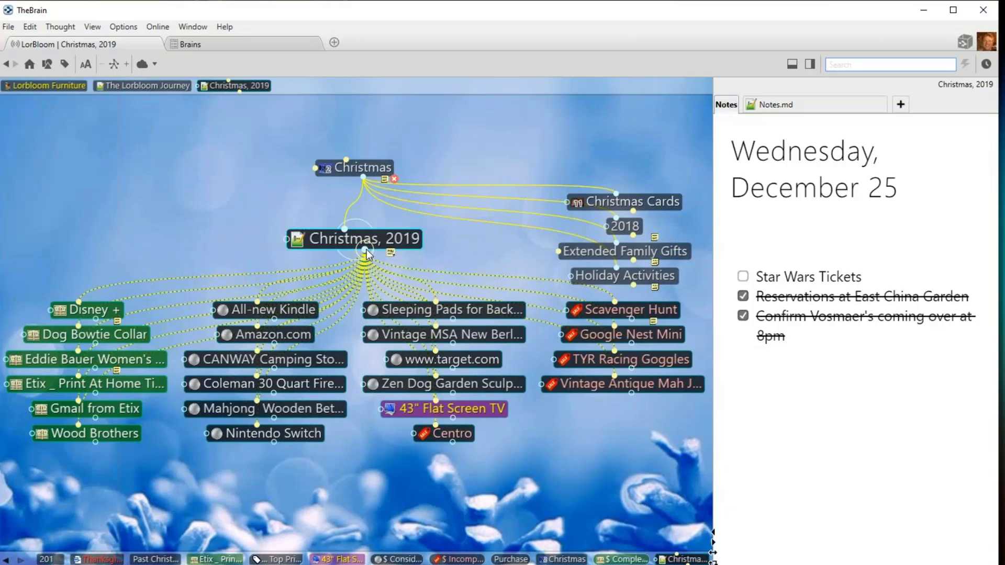
{"action": "left_click_drag", "start_coordinate": [366, 249], "coordinate": [172, 268]}
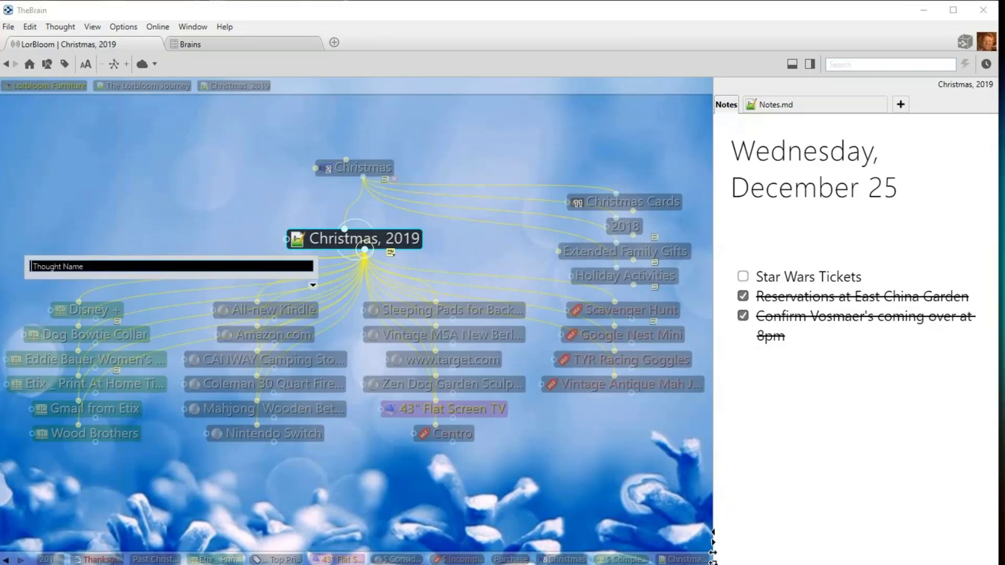
{"action": "type", "text": "Lo;"}
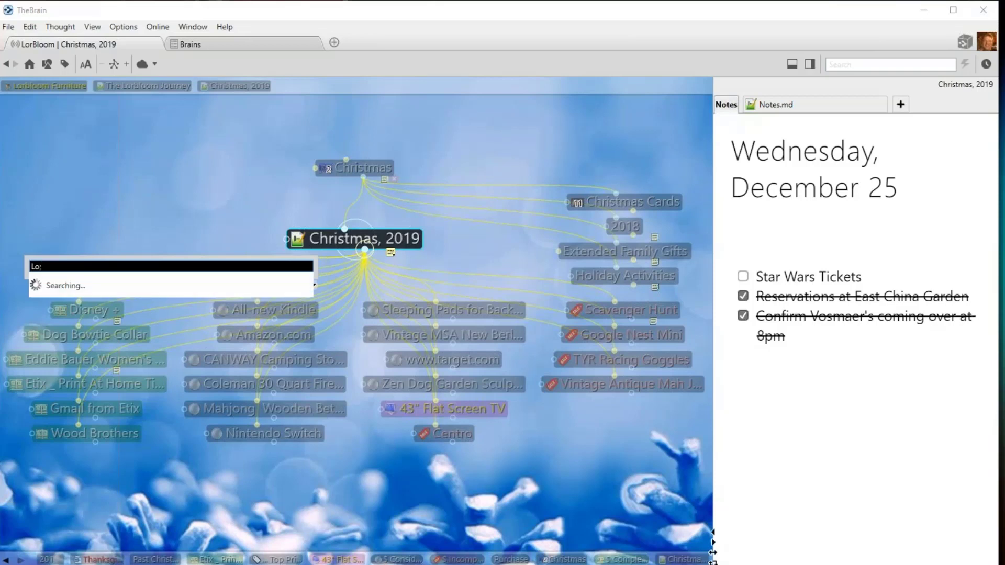
{"action": "type", "text": "The Kids;Aunt "}
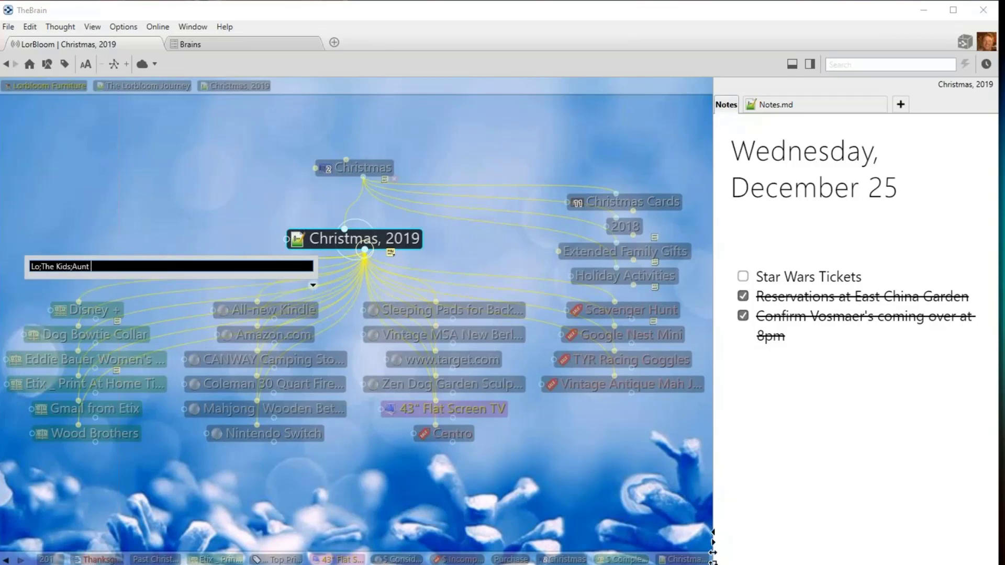
{"action": "type", "text": "Carol;Ma and Pa"}
{"action": "key", "text": "Return"}
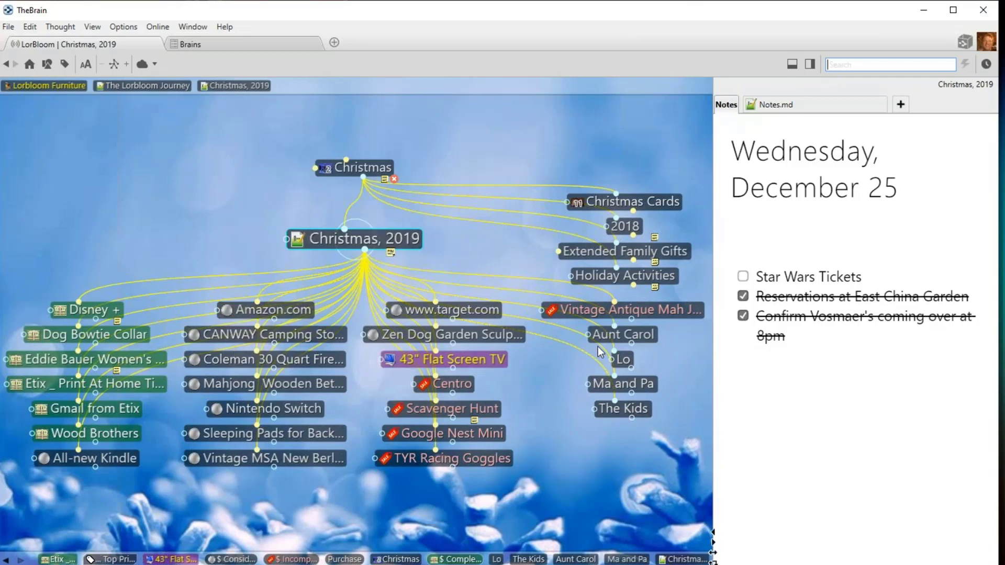
Move Wood Brothers, Gmail from Etix and Etix _ Print At Home Ticketing from Christmas, 2019 to the first recipient's thought
{"action": "left_click", "coordinate": [623, 359]}
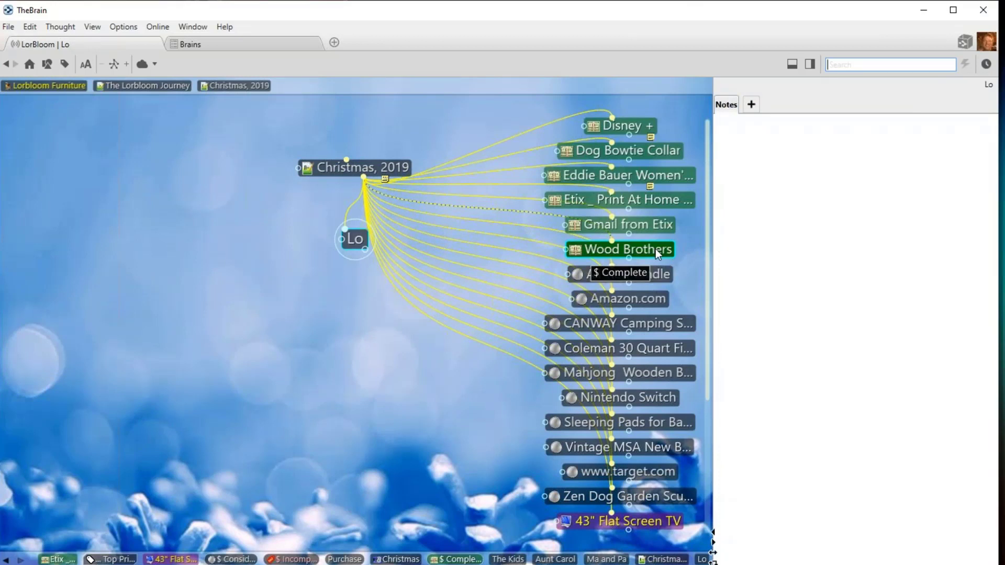
{"action": "left_click_drag", "start_coordinate": [655, 250], "coordinate": [154, 370]}
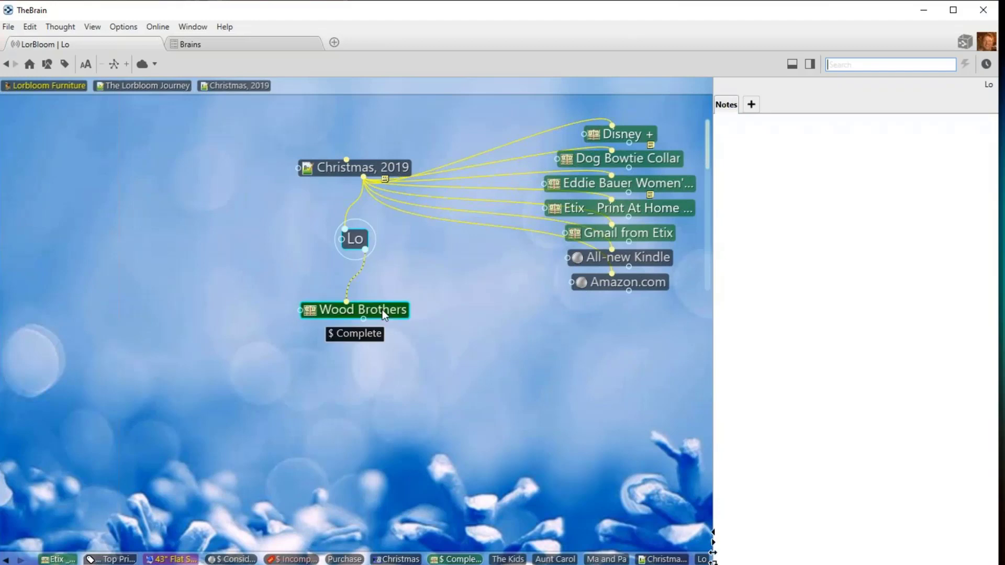
{"action": "left_click_drag", "start_coordinate": [383, 310], "coordinate": [573, 237]}
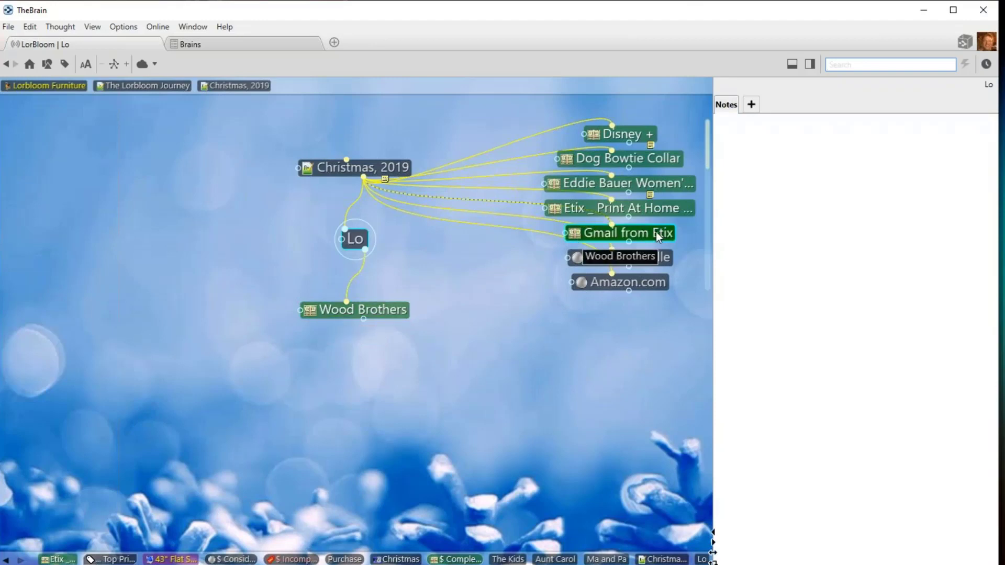
{"action": "left_click_drag", "start_coordinate": [656, 231], "coordinate": [656, 231]}
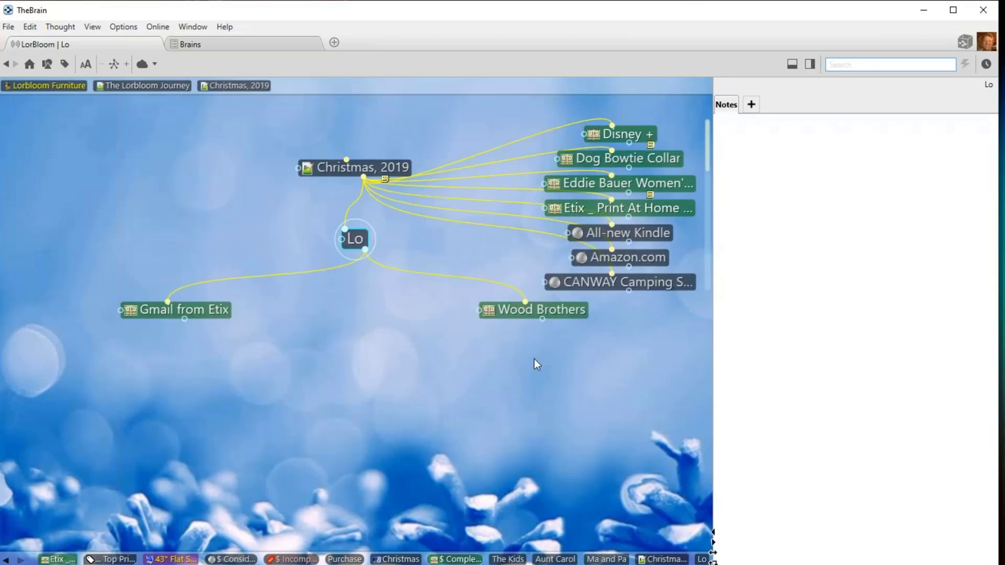
{"action": "left_click_drag", "start_coordinate": [456, 559], "coordinate": [312, 435]}
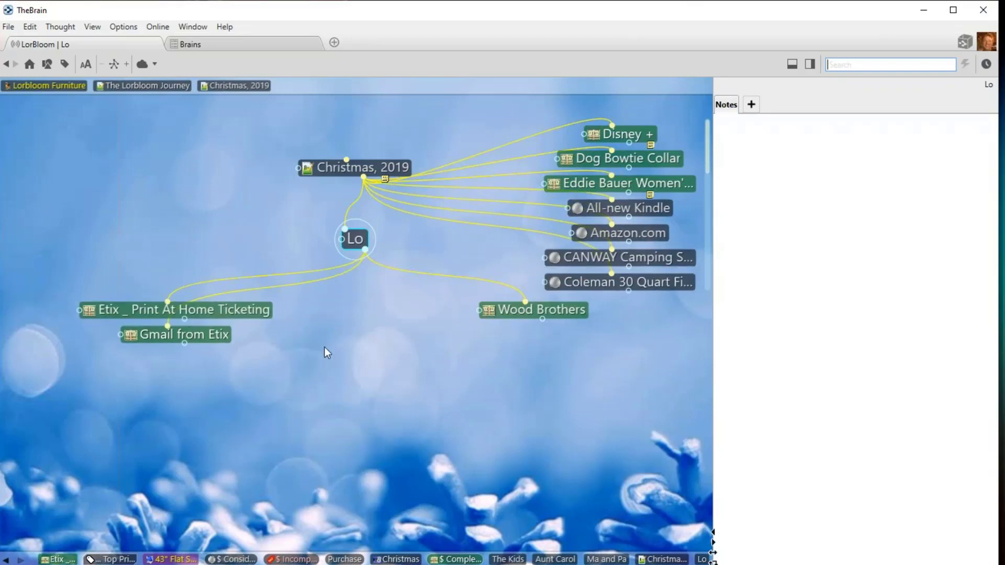
Nest Etix _ Print At Home Ticketing and Gmail from Etix beneath the Wood Brothers thought
{"action": "left_click", "coordinate": [534, 317]}
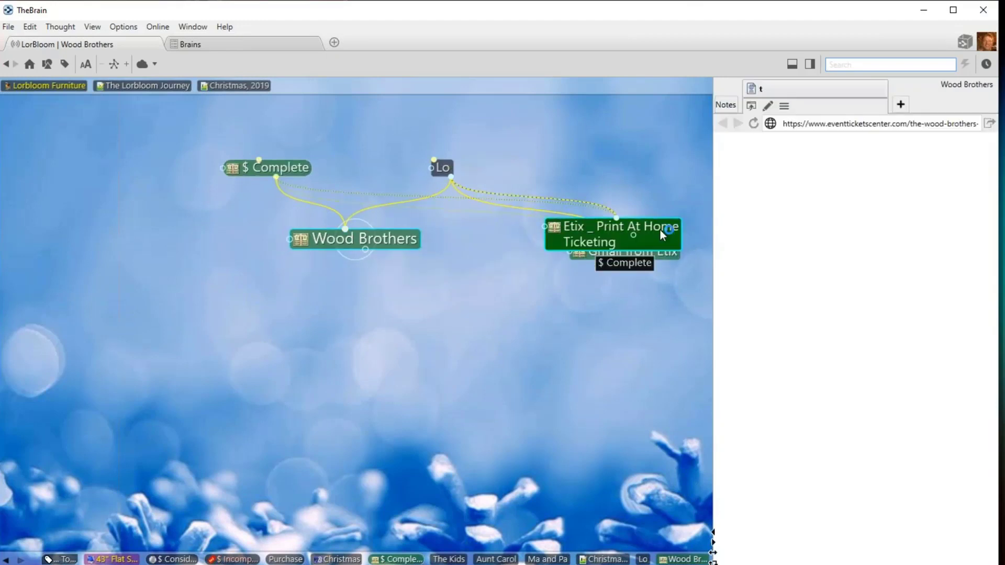
{"action": "left_click_drag", "start_coordinate": [661, 230], "coordinate": [296, 361]}
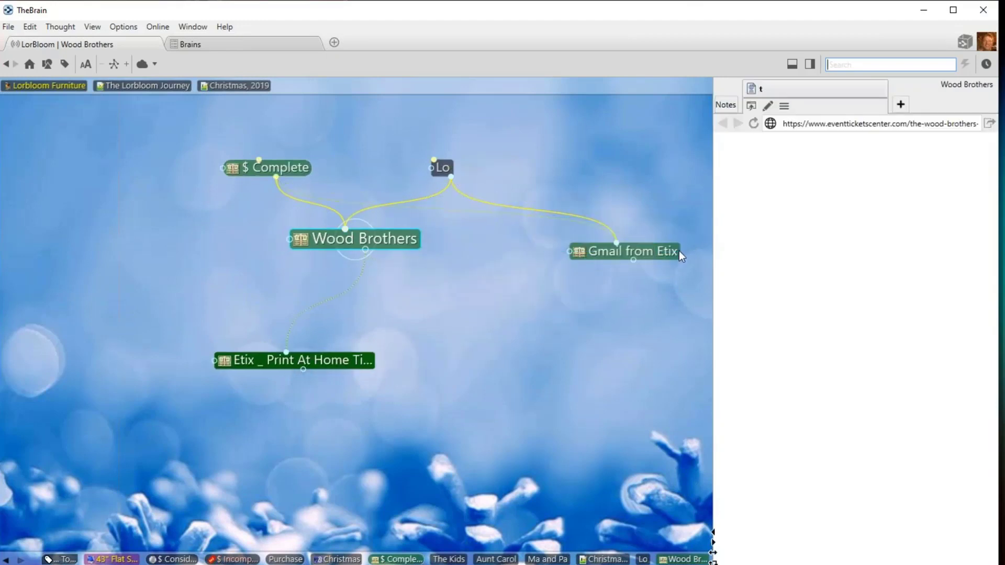
{"action": "left_click_drag", "start_coordinate": [679, 255], "coordinate": [416, 394]}
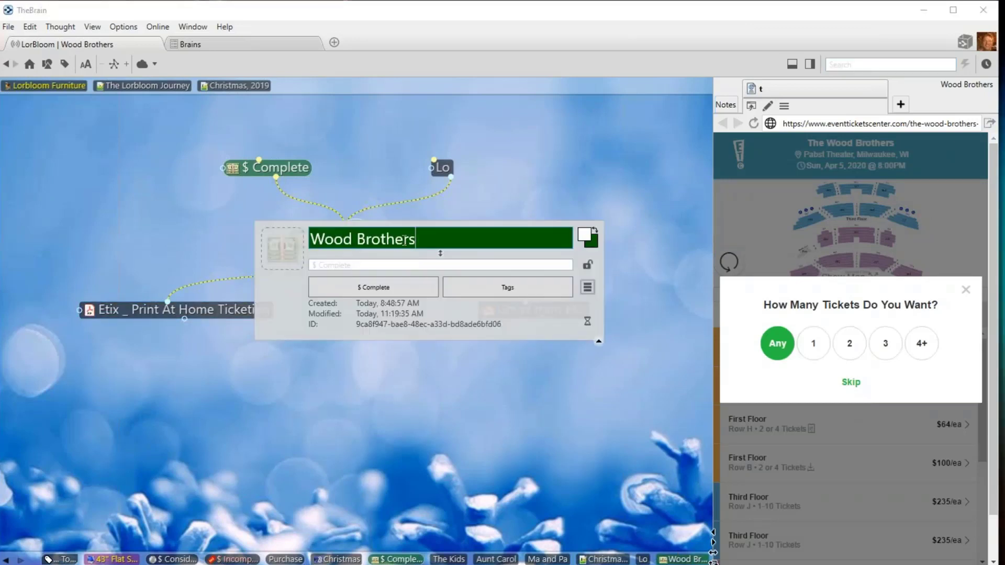
Review the thoughts assigned to the $ Complete, $ Considering and $ Incomplete types
{"action": "left_click", "coordinate": [292, 169]}
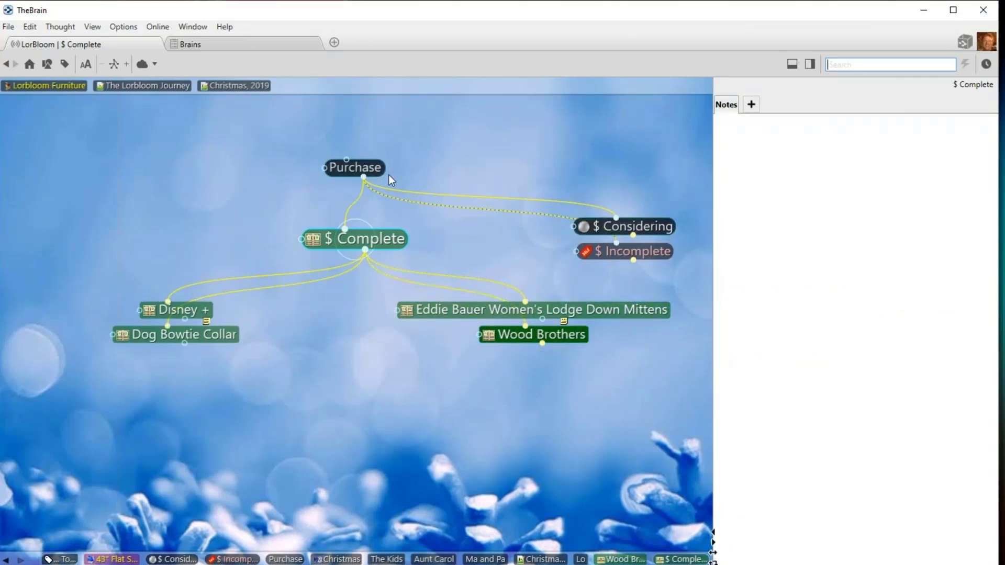
{"action": "left_click", "coordinate": [636, 230]}
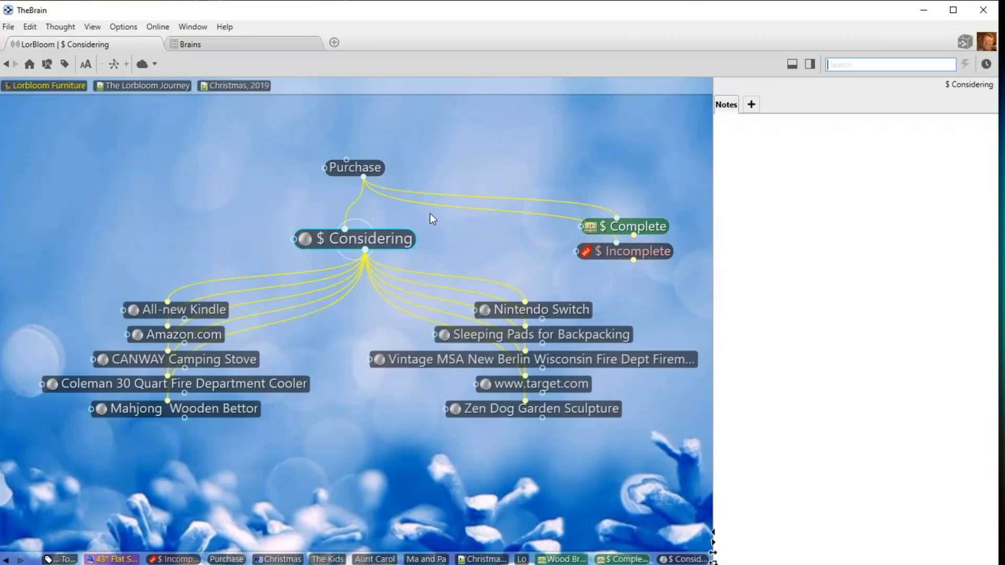
{"action": "left_click", "coordinate": [664, 252]}
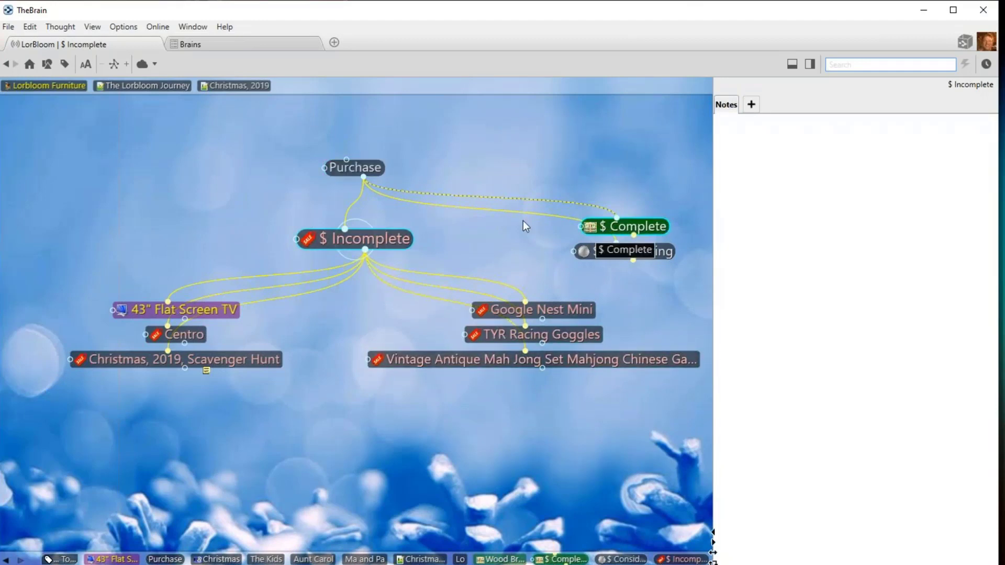
{"action": "left_click", "coordinate": [244, 86]}
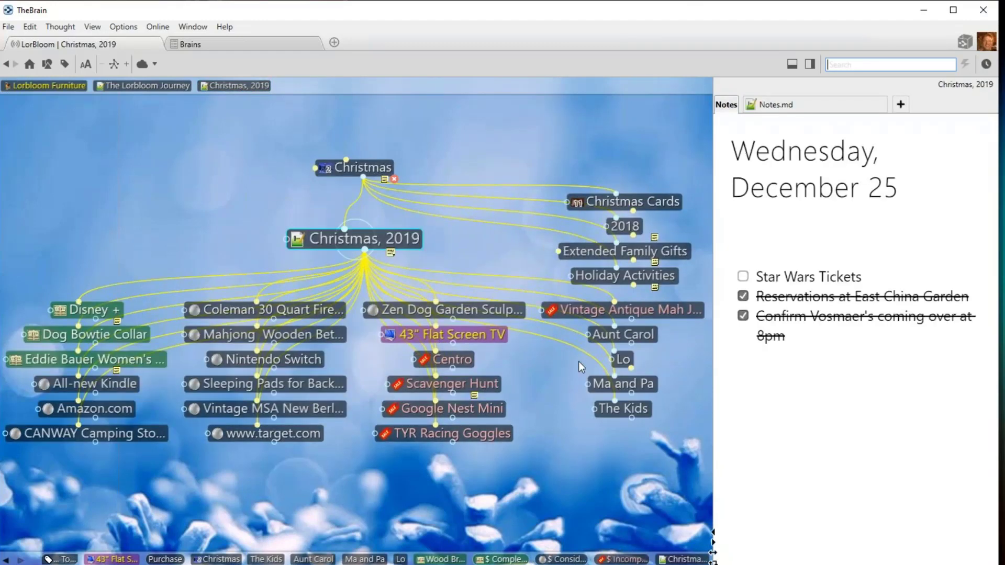
{"action": "left_click", "coordinate": [623, 359]}
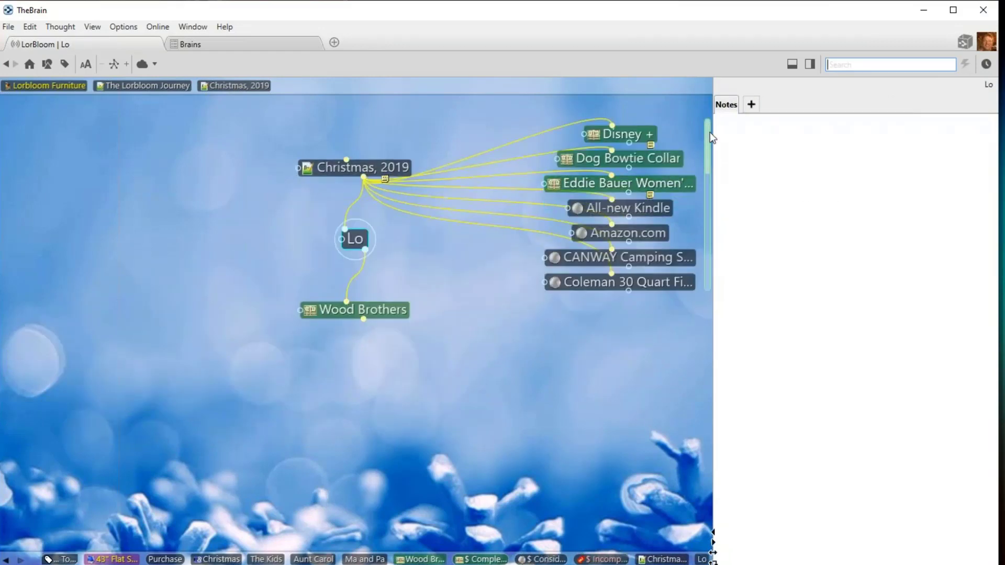
{"action": "left_click_drag", "start_coordinate": [710, 137], "coordinate": [719, 194]}
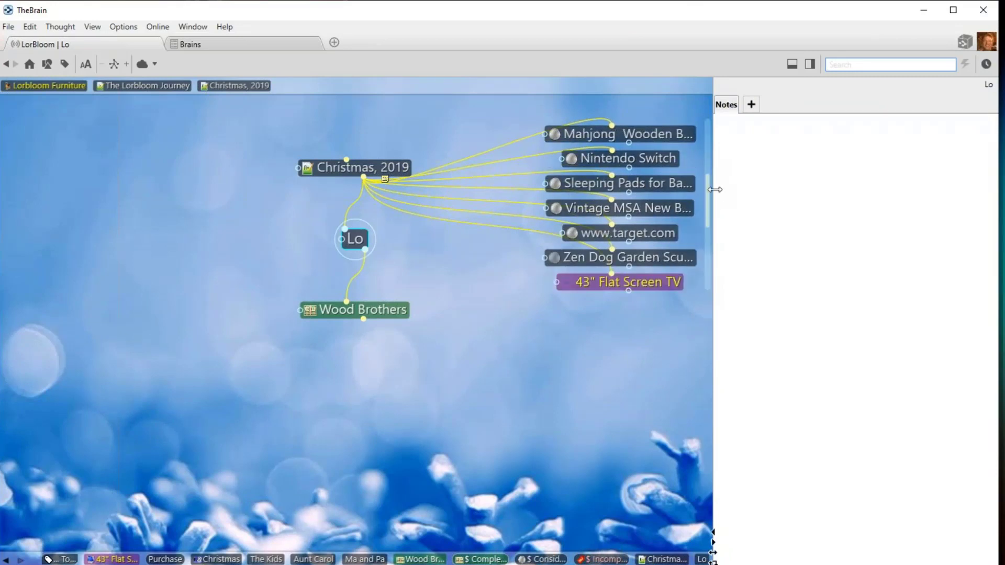
{"action": "left_click_drag", "start_coordinate": [623, 233], "coordinate": [448, 436]}
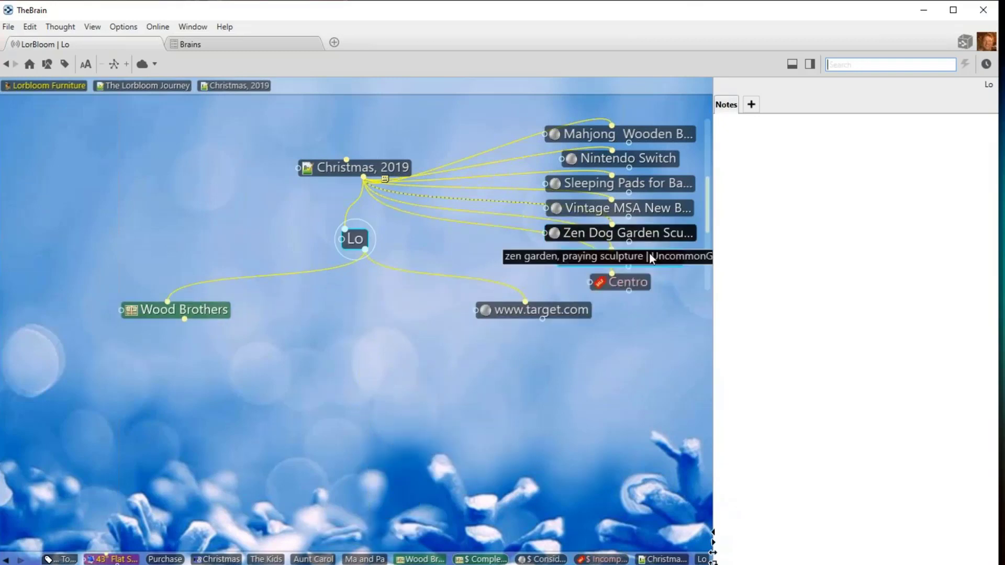
{"action": "left_click_drag", "start_coordinate": [708, 185], "coordinate": [711, 216]}
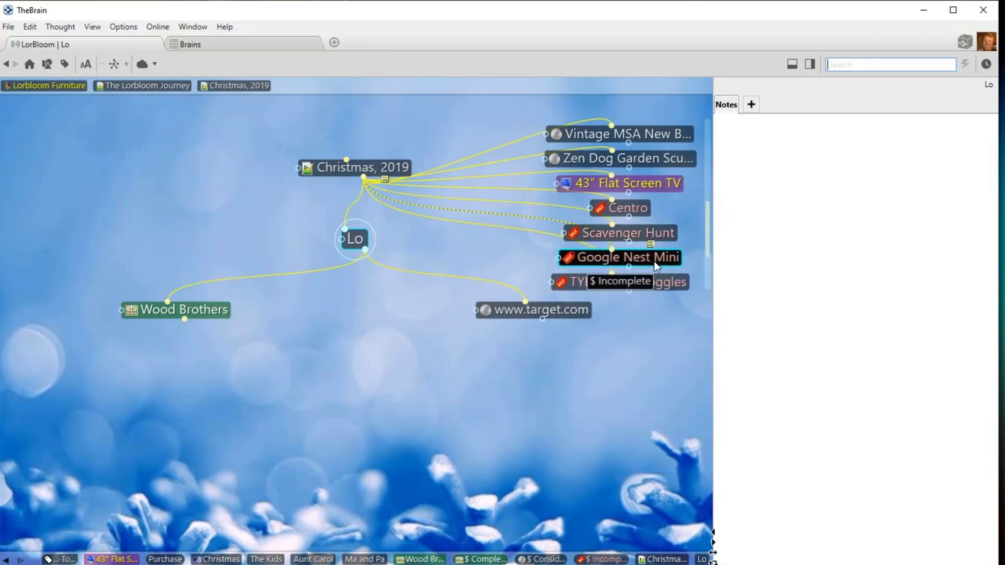
{"action": "left_click_drag", "start_coordinate": [659, 266], "coordinate": [302, 369]}
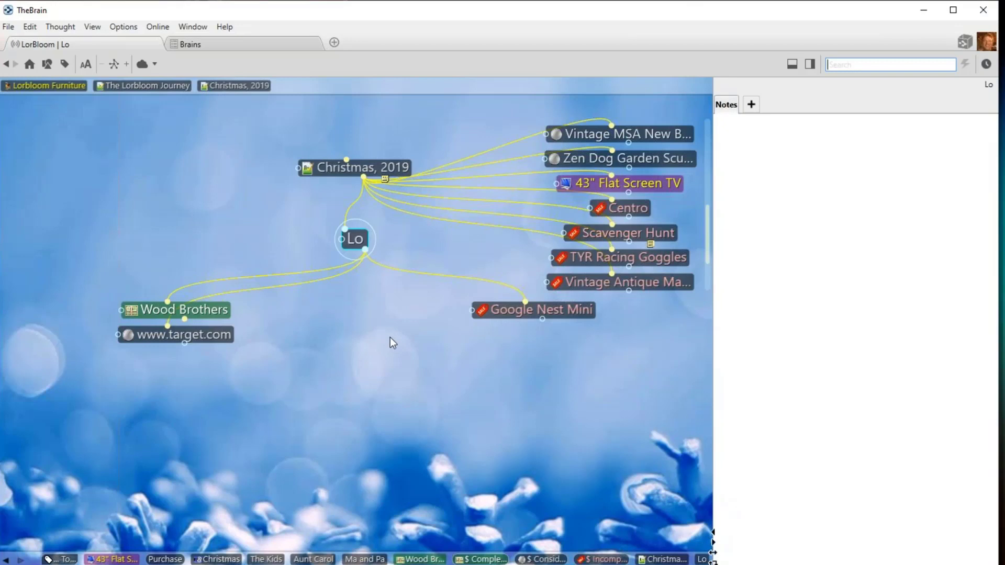
Select Disney +, Amazon.com, CANWAY Camping Stove, Sleeping Pads for Backpacking, Centro, TYR Racing Goggles and Scavenger Hunt, and activate The Kids
{"action": "left_click", "coordinate": [398, 169]}
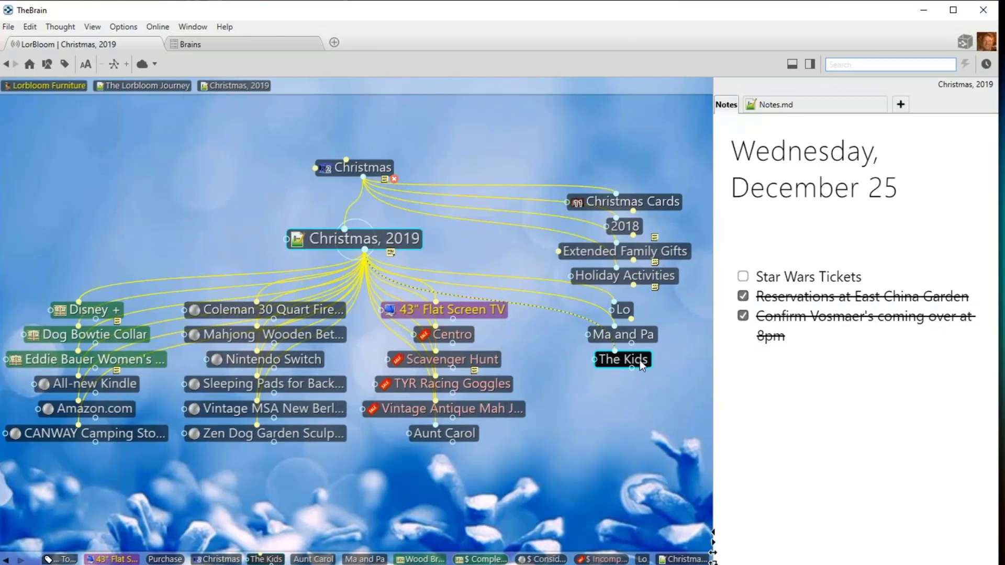
{"action": "left_click", "coordinate": [109, 312], "text": "ctrl"}
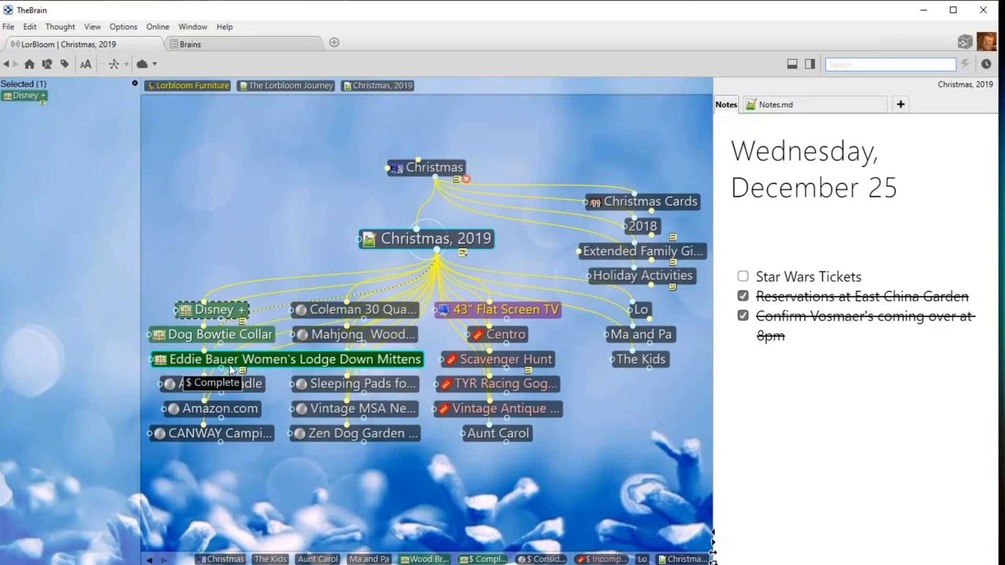
{"action": "left_click", "coordinate": [249, 409], "text": "ctrl"}
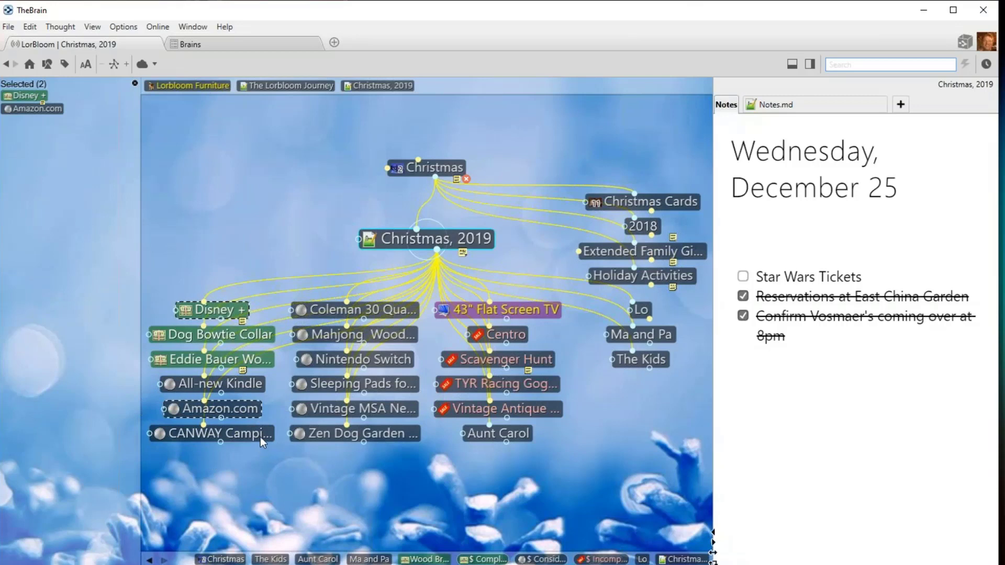
{"action": "left_click", "coordinate": [260, 436], "text": "ctrl"}
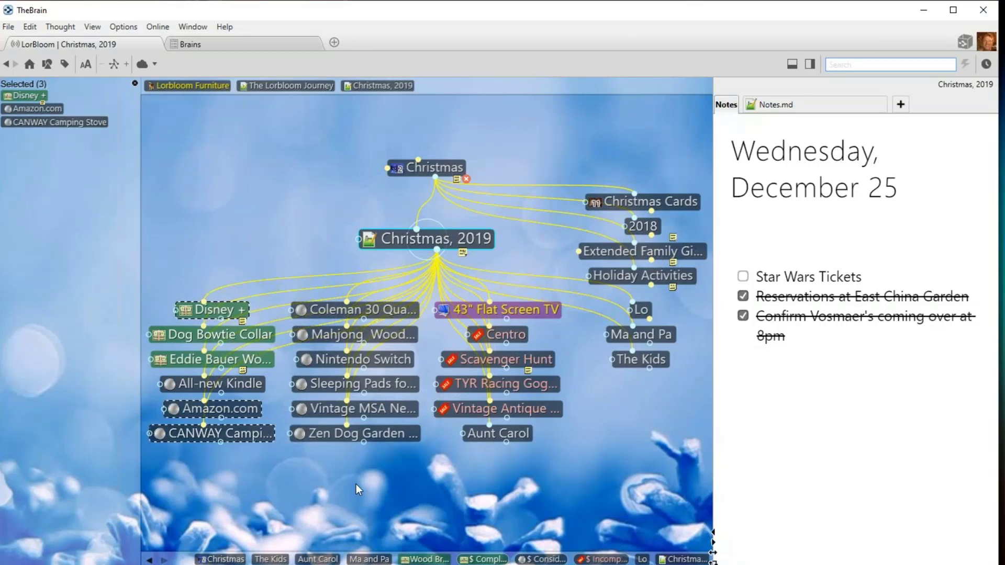
{"action": "left_click", "coordinate": [385, 384], "text": "ctrl"}
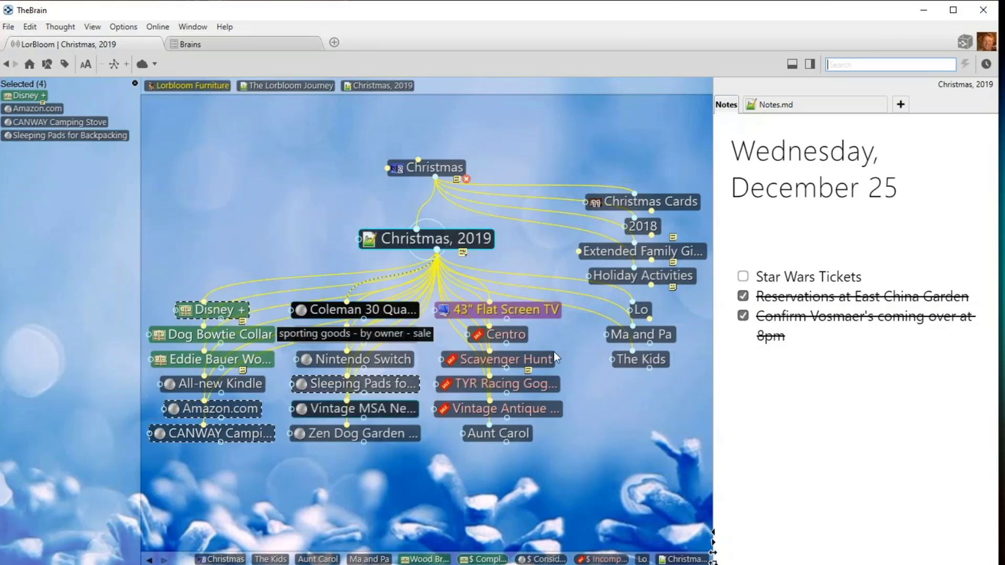
{"action": "left_click", "coordinate": [524, 341], "text": "ctrl"}
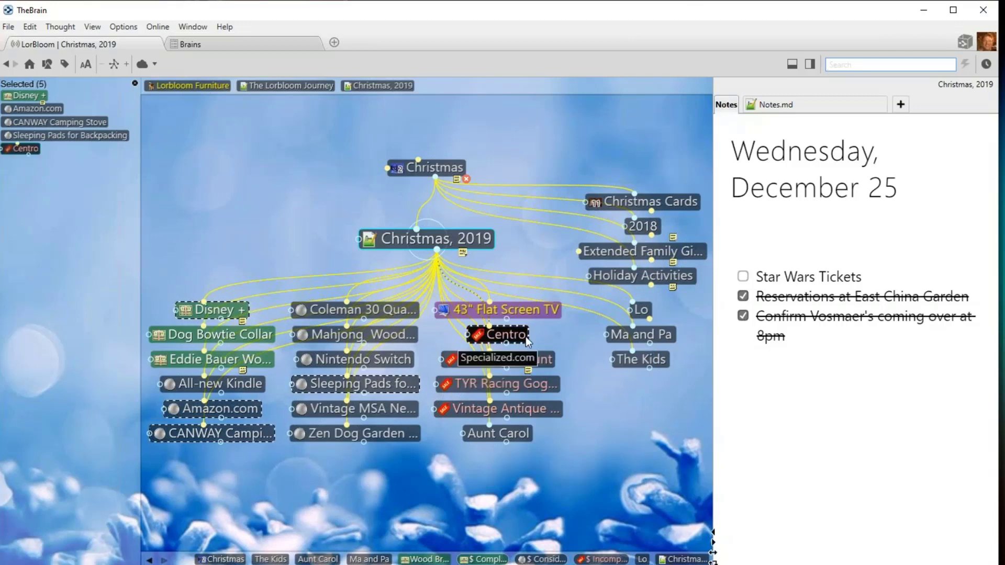
{"action": "left_click", "coordinate": [551, 391], "text": "ctrl"}
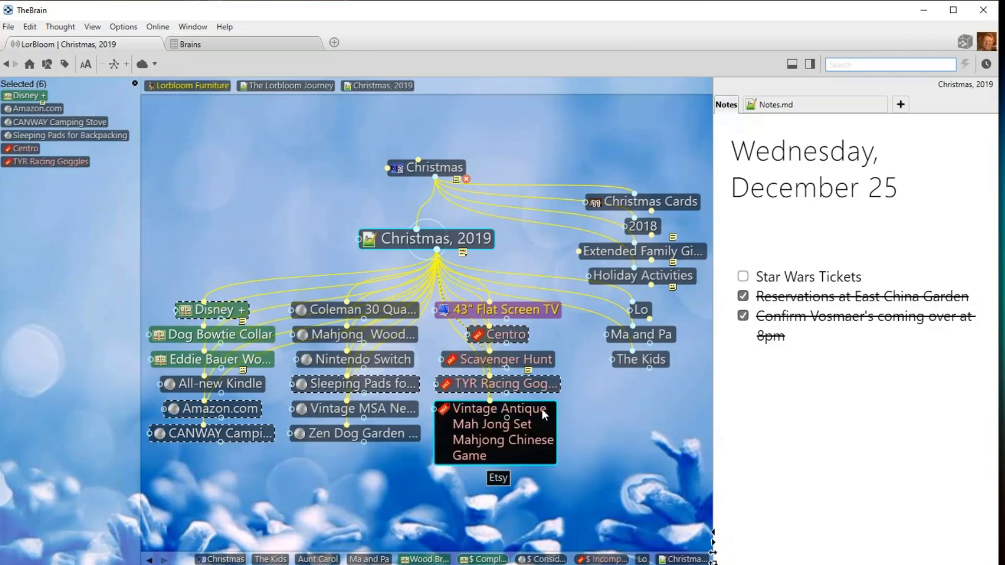
{"action": "left_click", "coordinate": [543, 359], "text": "ctrl"}
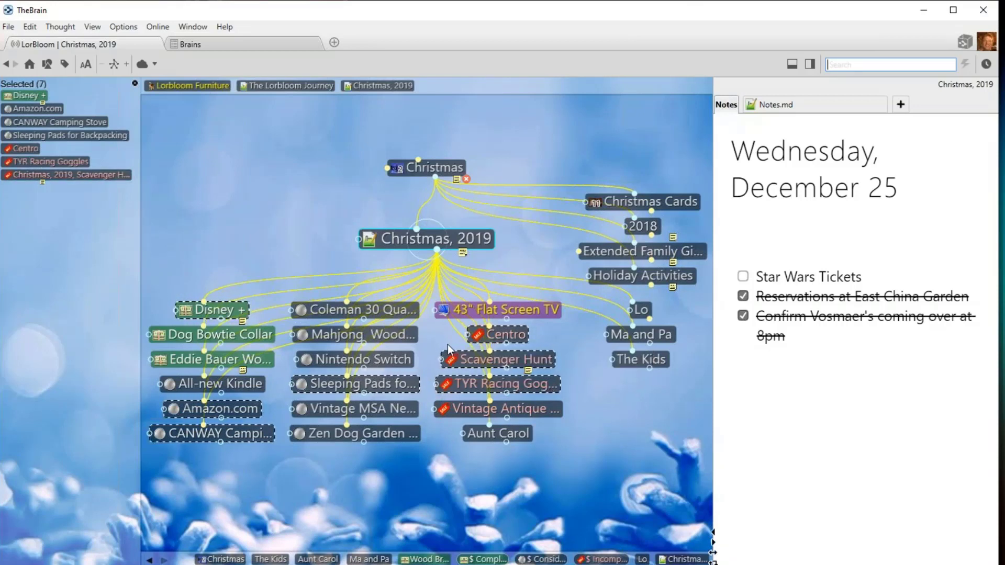
{"action": "left_click", "coordinate": [657, 363]}
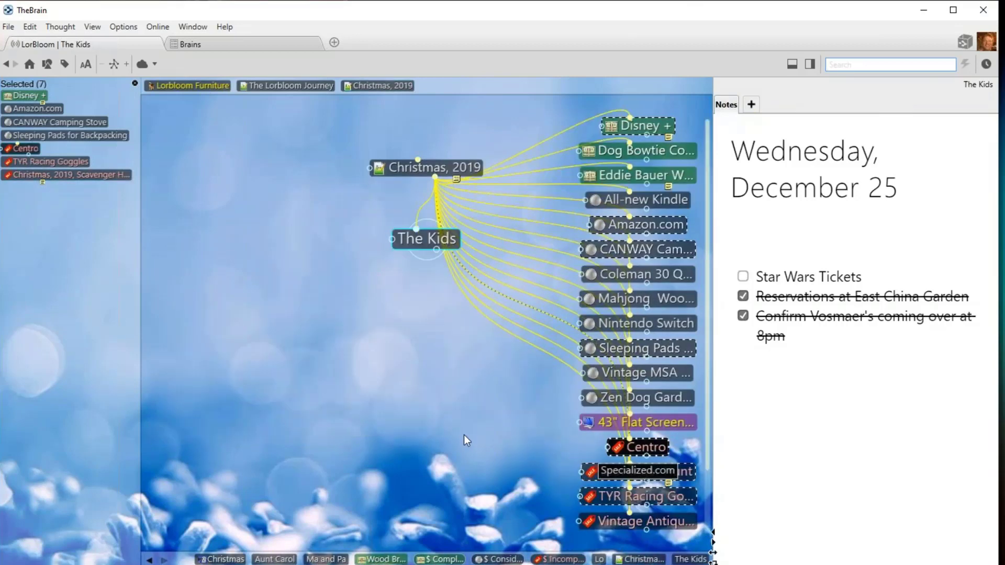
Link the seven selected thoughts as children of The Kids, unlink them from Christmas, 2019, and clear the selection
{"action": "right_click", "coordinate": [54, 288]}
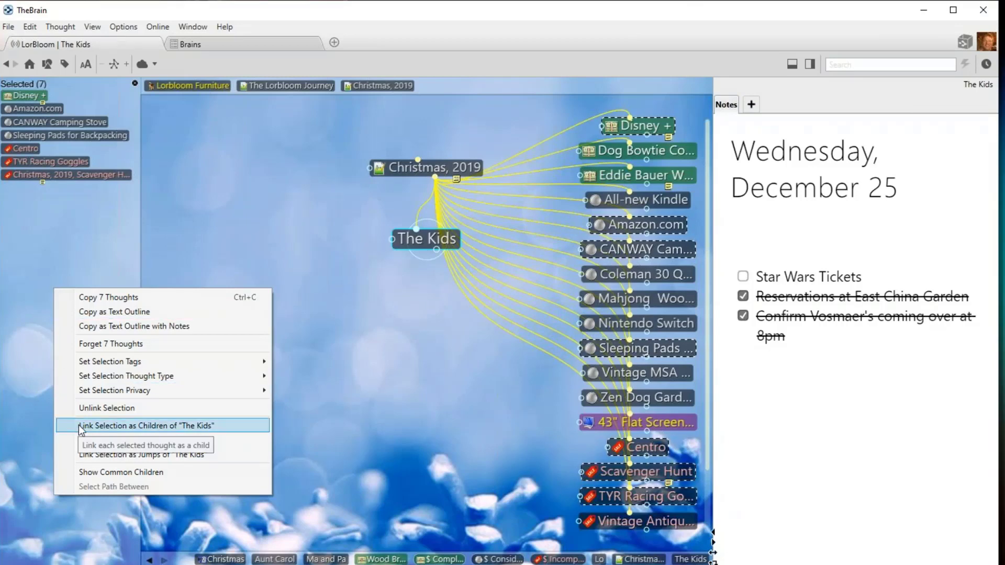
{"action": "left_click", "coordinate": [147, 429]}
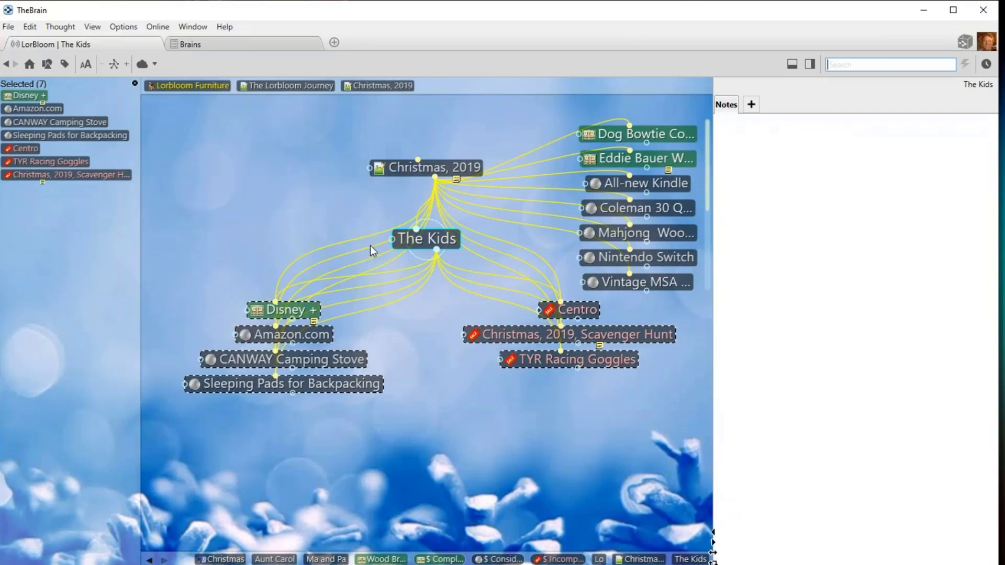
{"action": "left_click", "coordinate": [438, 168]}
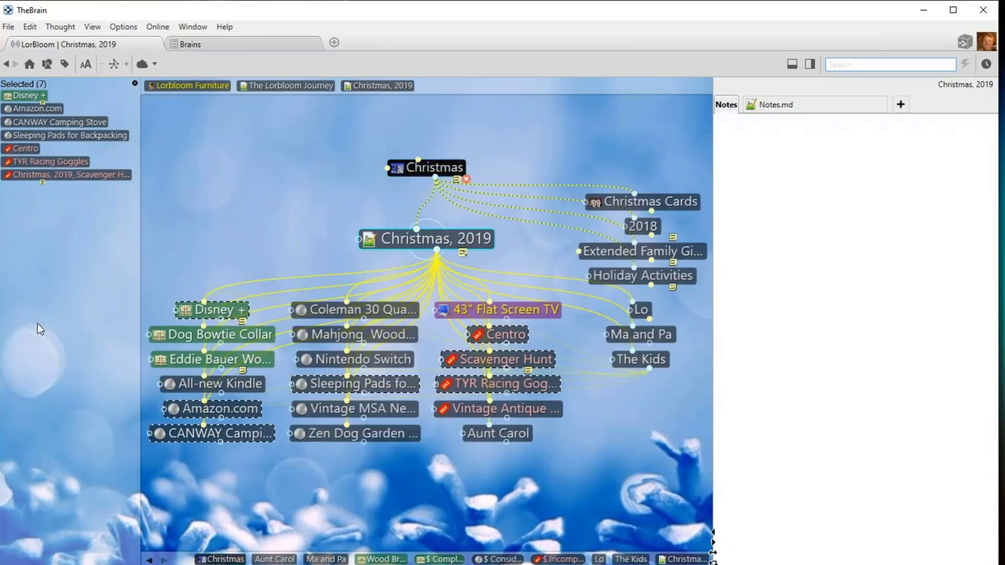
{"action": "right_click", "coordinate": [60, 300]}
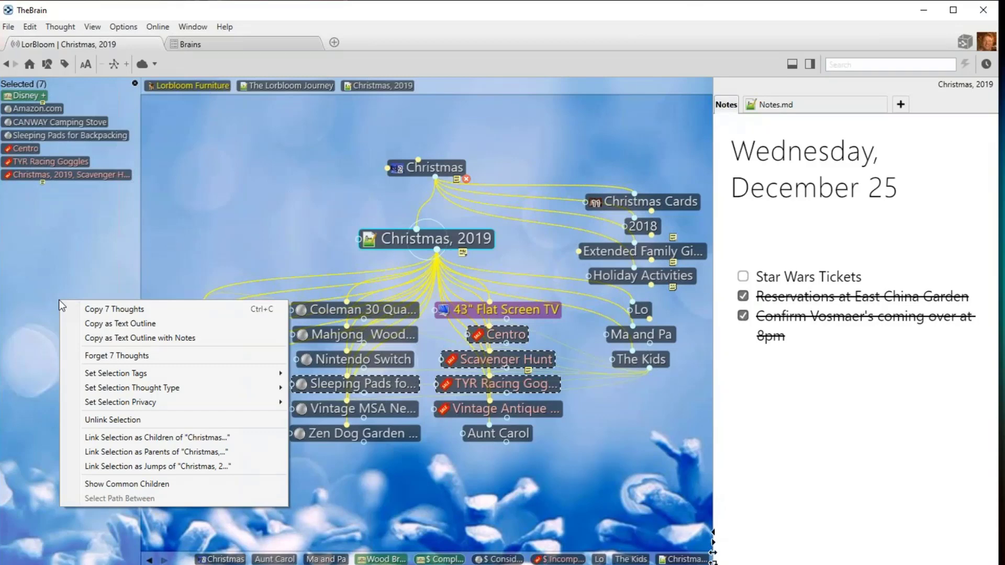
{"action": "left_click", "coordinate": [105, 421]}
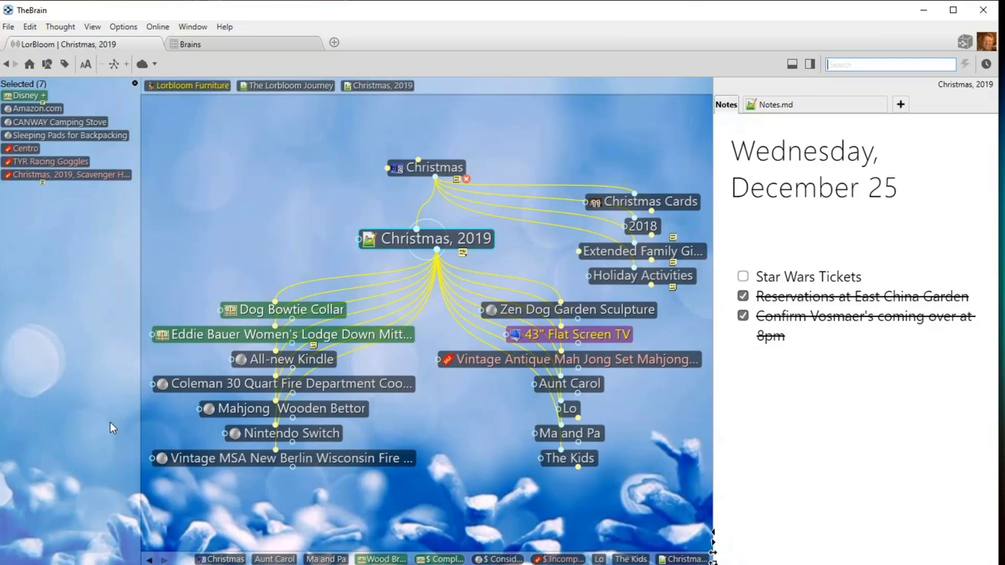
{"action": "left_click", "coordinate": [135, 83]}
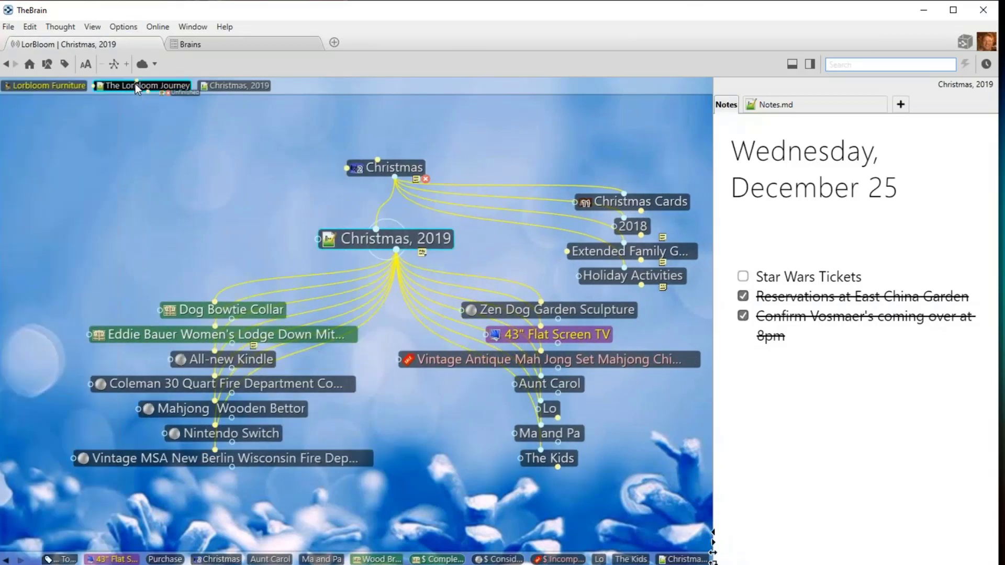
Move the Mah Jong set, the firefighter helmet, Mahjong Wooden Bettor and the Coleman cooler from Christmas, 2019 to under Ma and Pa
{"action": "left_click", "coordinate": [528, 435]}
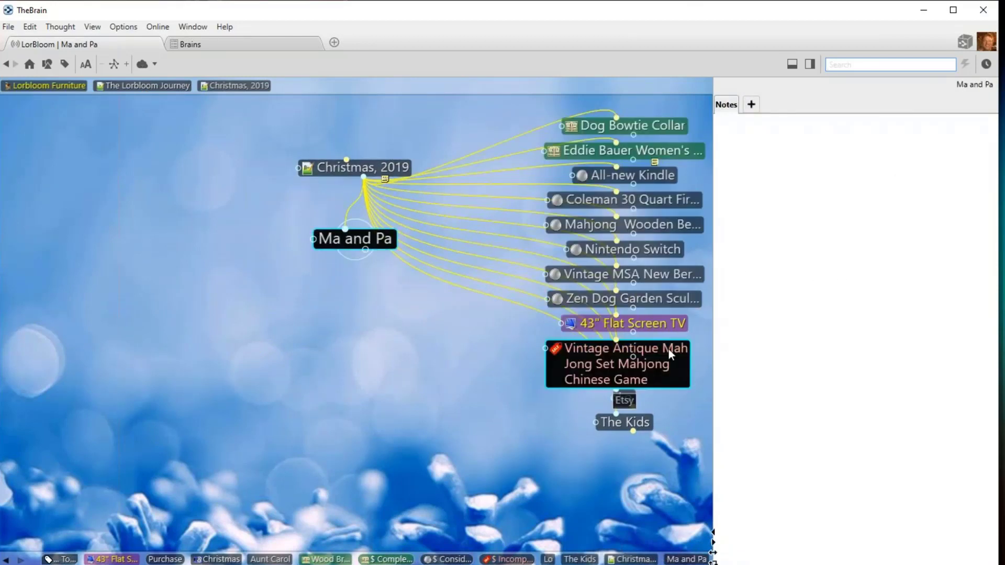
{"action": "left_click_drag", "start_coordinate": [668, 350], "coordinate": [243, 353]}
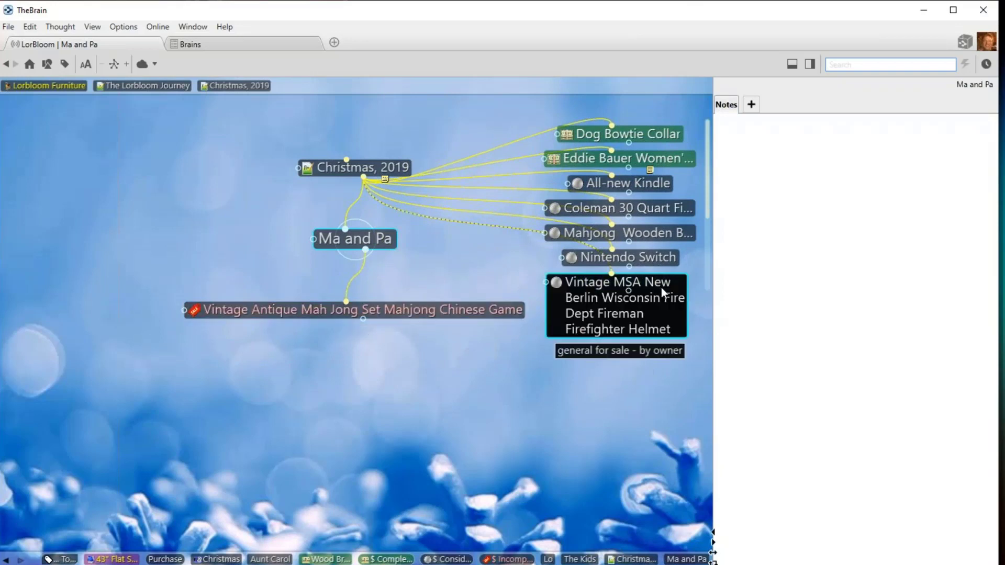
{"action": "left_click_drag", "start_coordinate": [635, 284], "coordinate": [362, 380]}
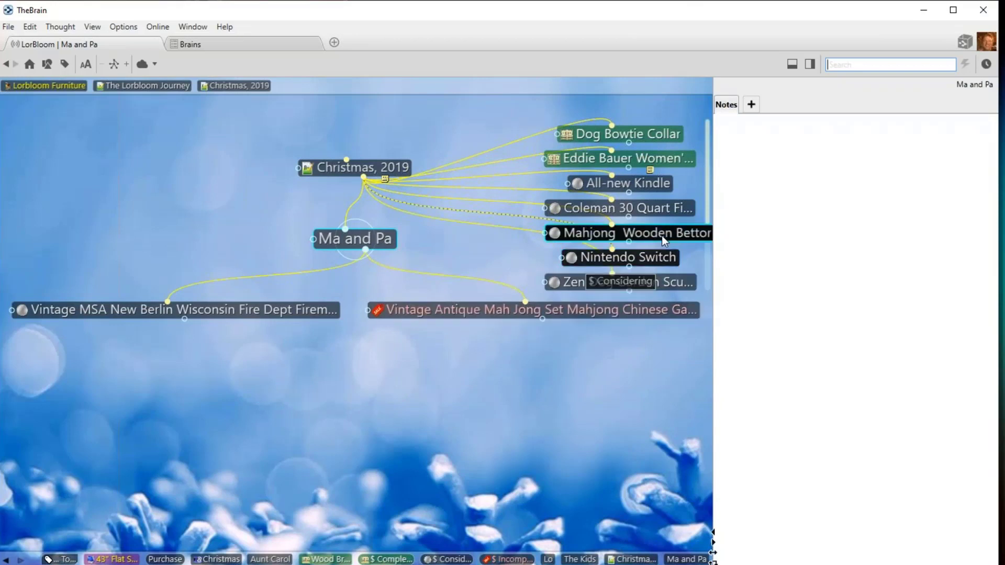
{"action": "left_click_drag", "start_coordinate": [662, 236], "coordinate": [307, 441]}
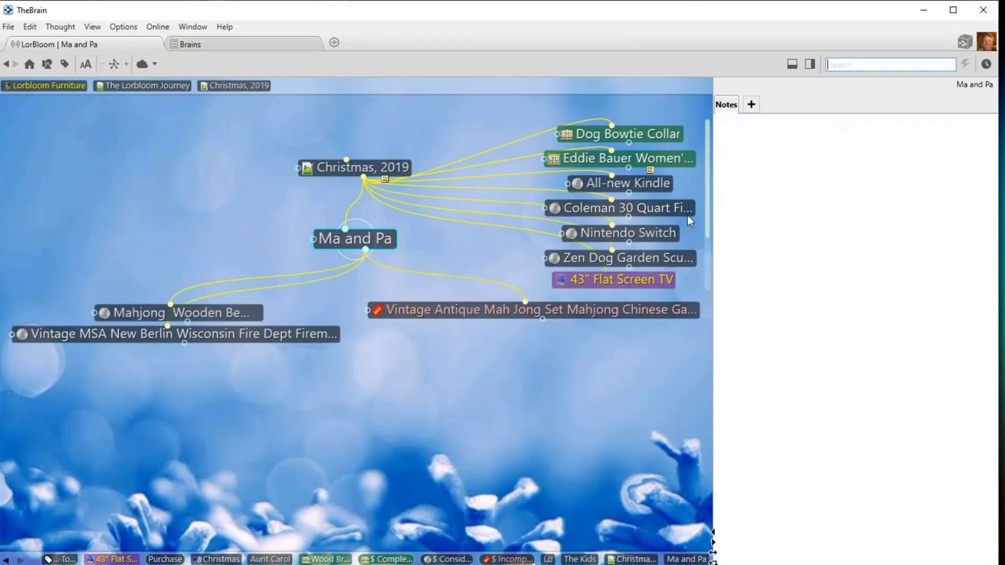
{"action": "left_click_drag", "start_coordinate": [661, 211], "coordinate": [369, 395]}
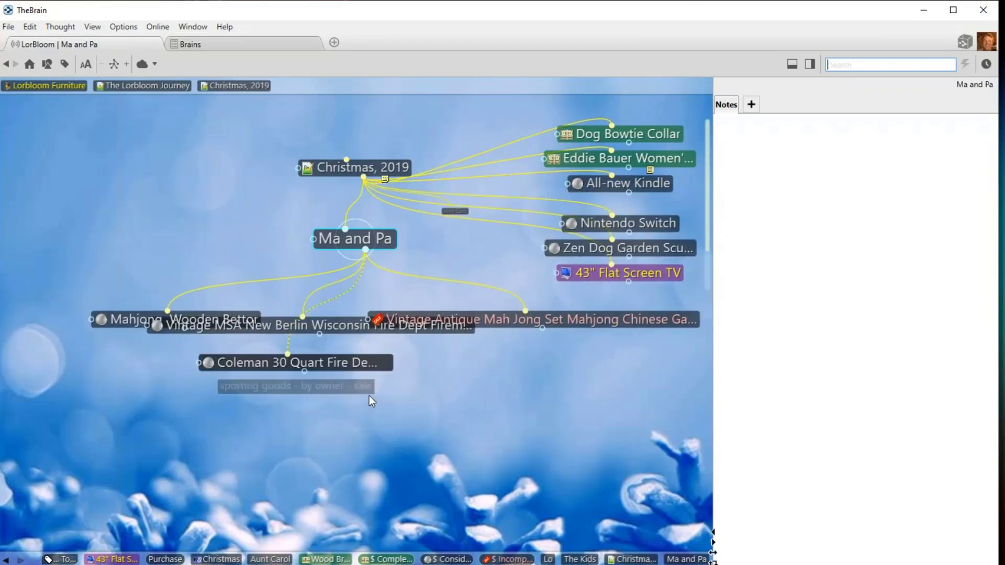
Go through Christmas, 2019 to The Kids and move the 43" Flat Screen TV thought under it
{"action": "left_click_drag", "start_coordinate": [611, 208], "coordinate": [639, 208]}
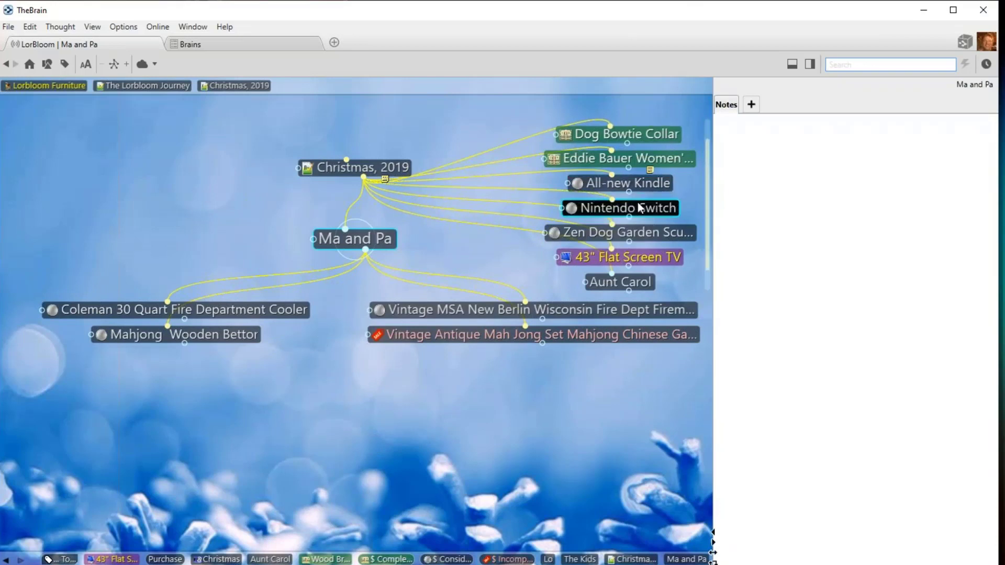
{"action": "scroll", "coordinate": [639, 207], "scroll_direction": "down", "scroll_amount": 1}
{"action": "scroll", "coordinate": [639, 207], "scroll_direction": "down", "scroll_amount": 1}
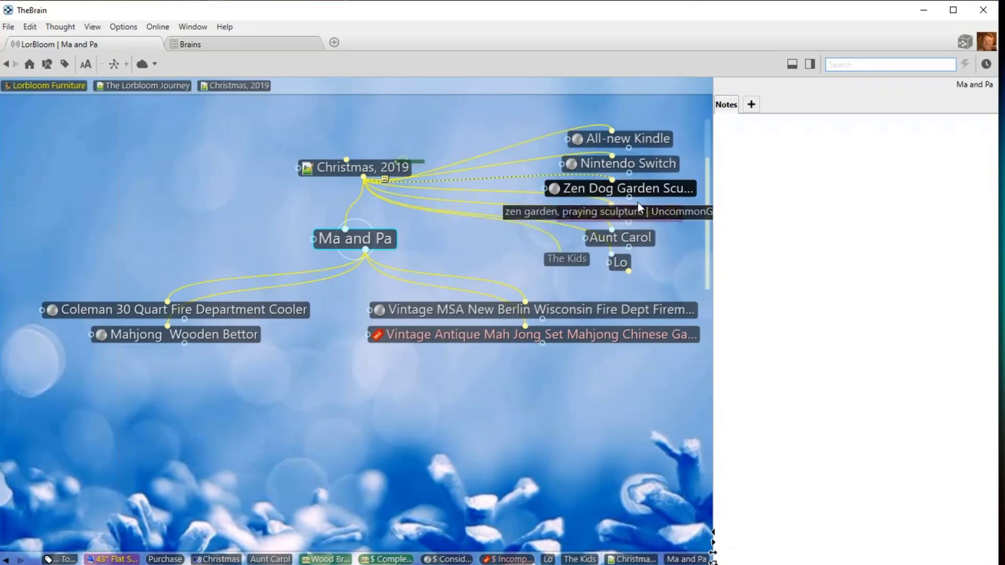
{"action": "scroll", "coordinate": [634, 206], "scroll_direction": "up", "scroll_amount": 2}
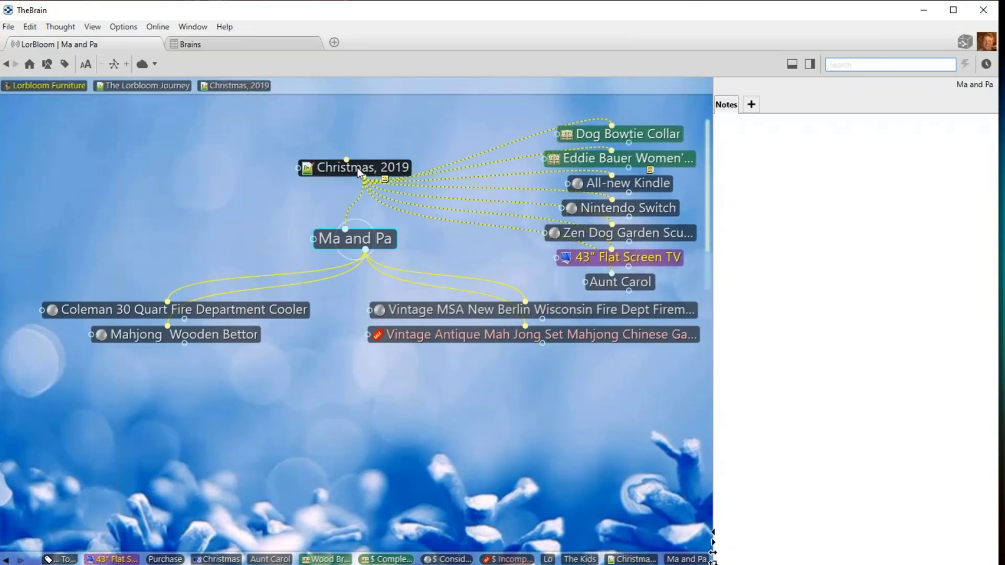
{"action": "left_click", "coordinate": [357, 168]}
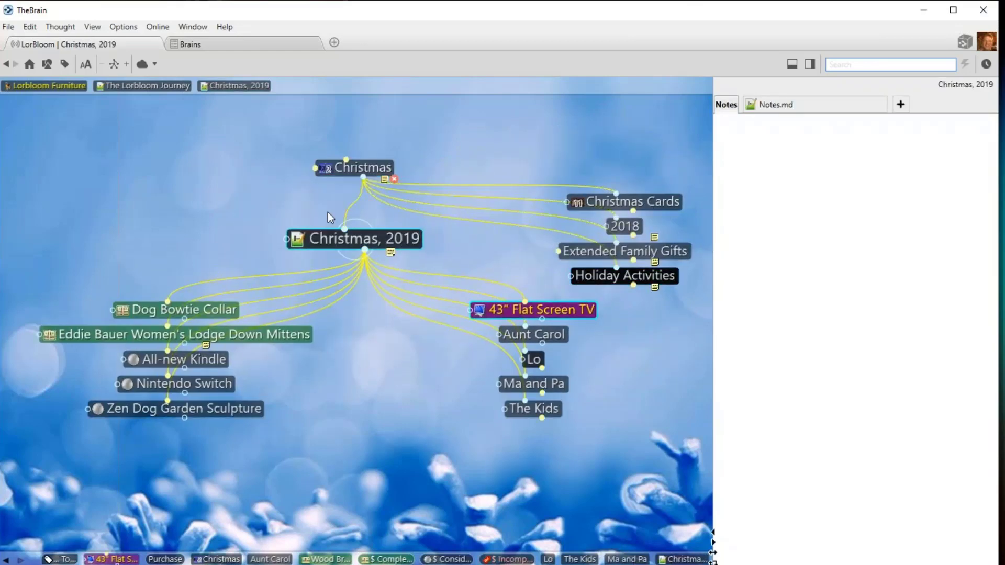
{"action": "left_click", "coordinate": [545, 408]}
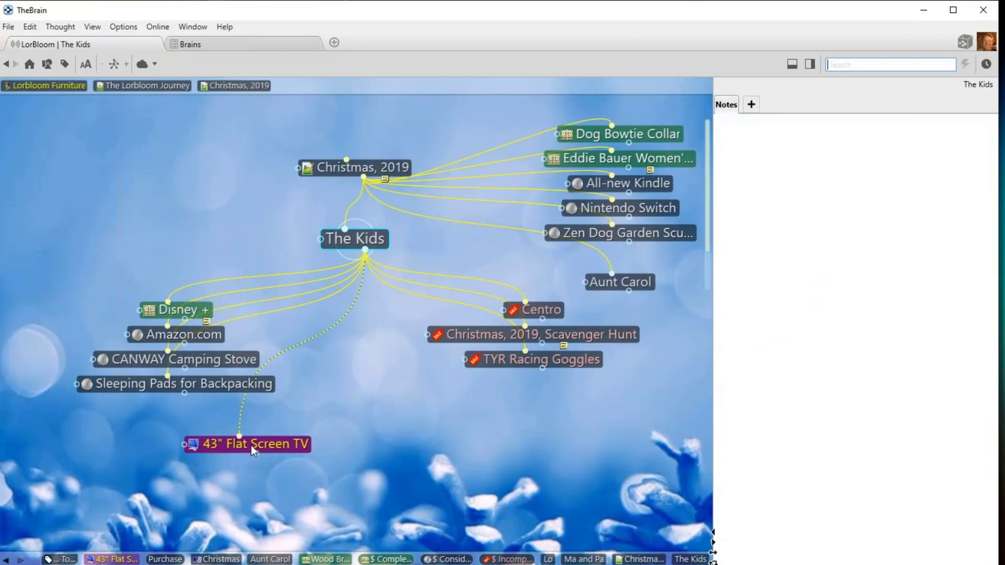
Activate the aunt's thought and move Zen Dog Garden Sculpture and Dog Bowtie Collar under it
{"action": "left_click", "coordinate": [605, 261]}
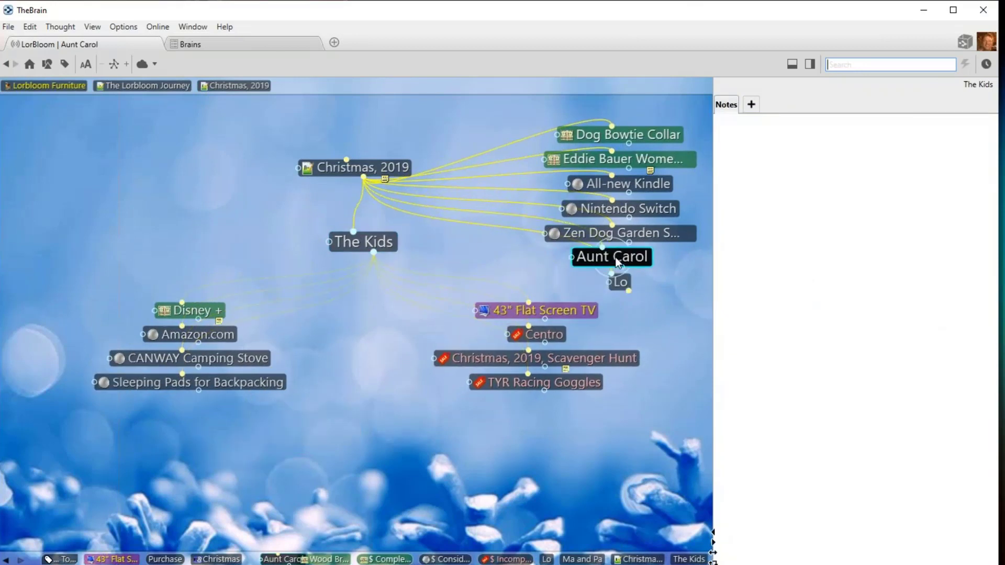
{"action": "left_click_drag", "start_coordinate": [620, 252], "coordinate": [320, 388]}
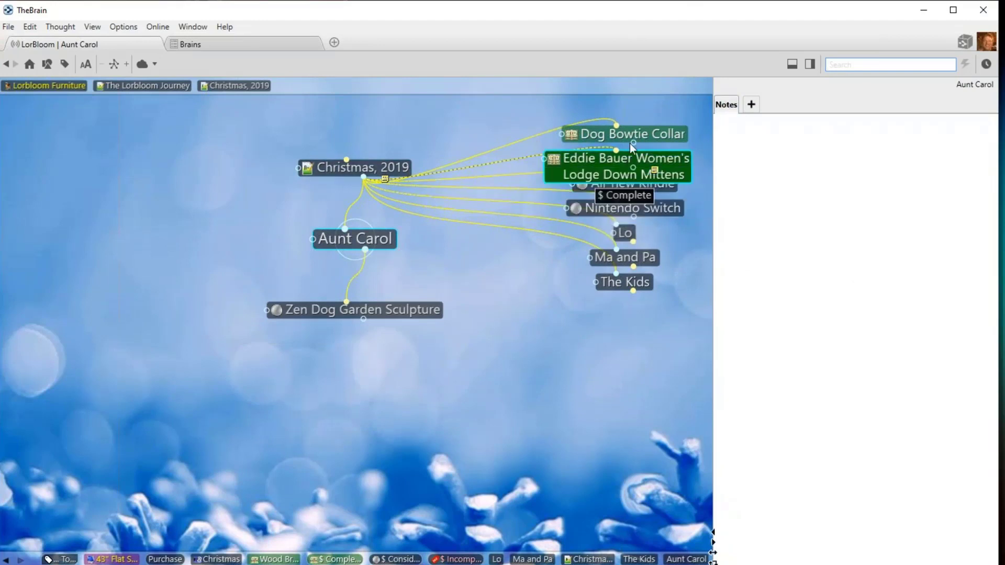
{"action": "left_click_drag", "start_coordinate": [631, 135], "coordinate": [398, 412]}
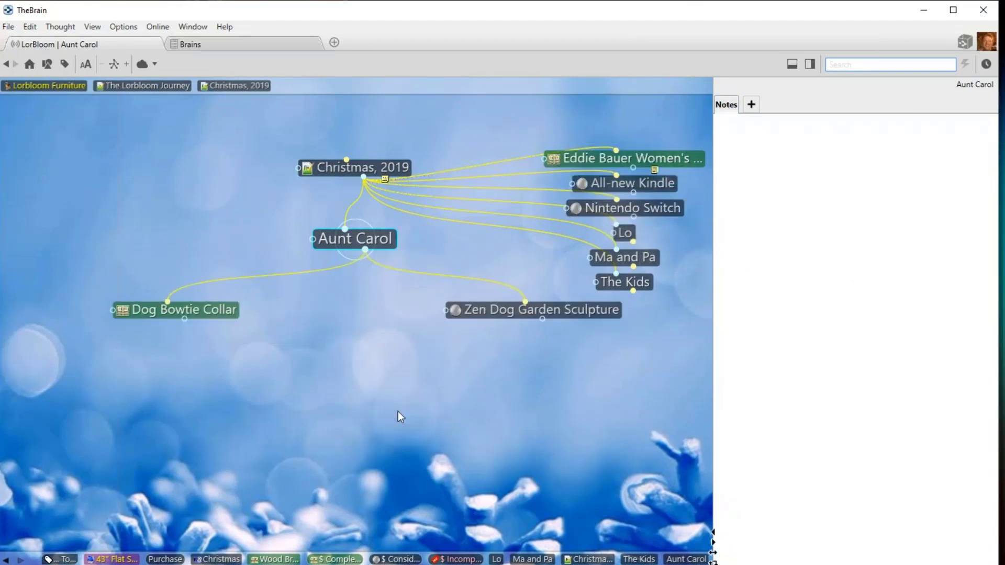
Activate The Kids and move the Nintendo Switch thought under it
{"action": "left_click_drag", "start_coordinate": [633, 231], "coordinate": [642, 283]}
{"action": "left_click", "coordinate": [642, 282]}
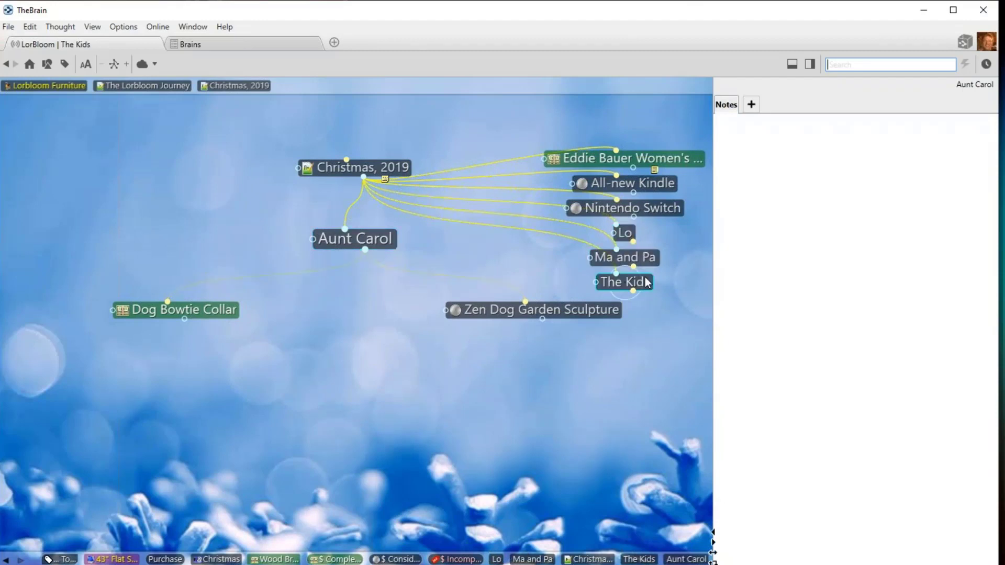
{"action": "left_click_drag", "start_coordinate": [562, 283], "coordinate": [325, 485]}
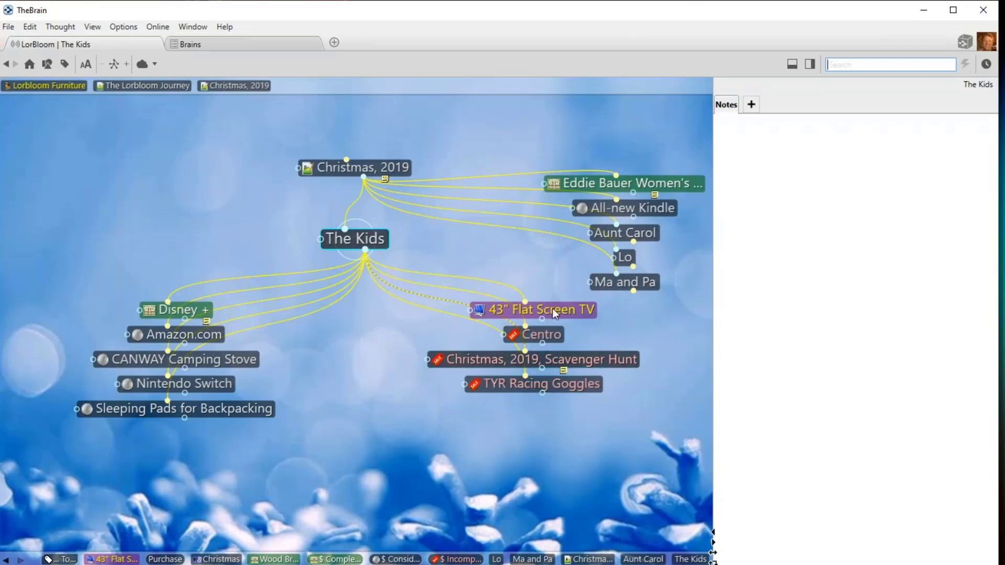
Move All-new Kindle and the Eddie Bauer mittens under the one remaining recipient's thought, and return to Christmas, 2019
{"action": "left_click", "coordinate": [631, 255]}
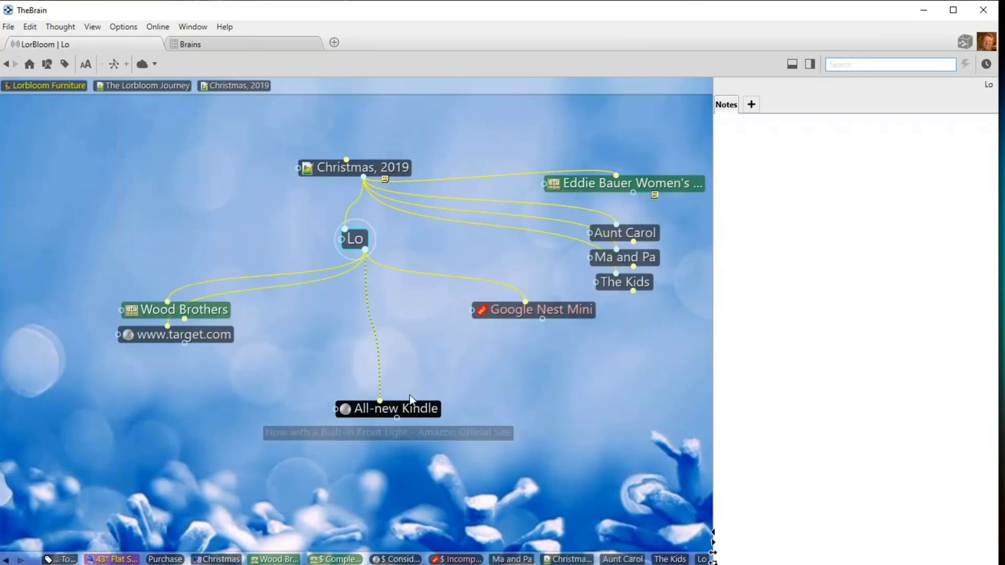
{"action": "left_click_drag", "start_coordinate": [618, 186], "coordinate": [275, 425]}
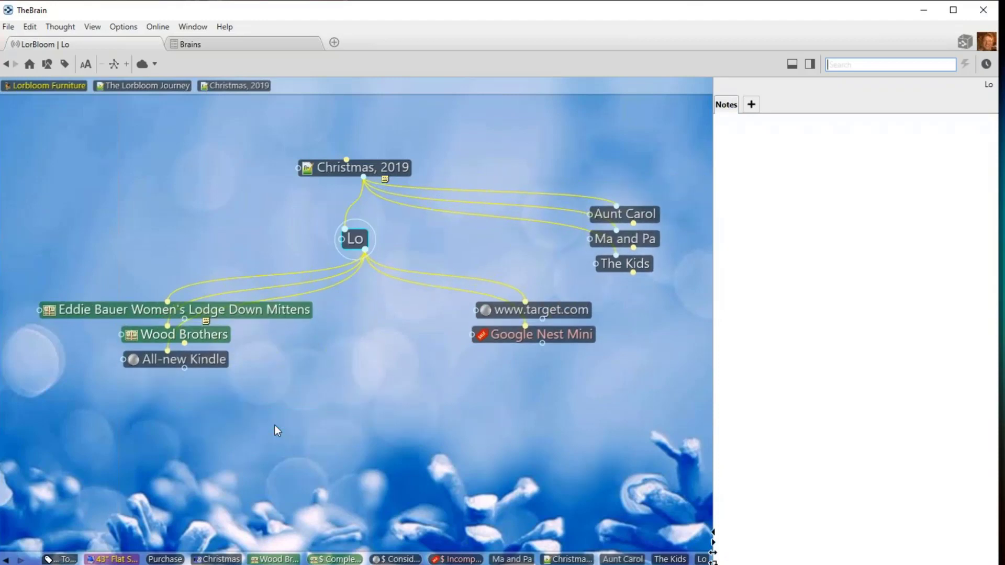
{"action": "left_click", "coordinate": [347, 164]}
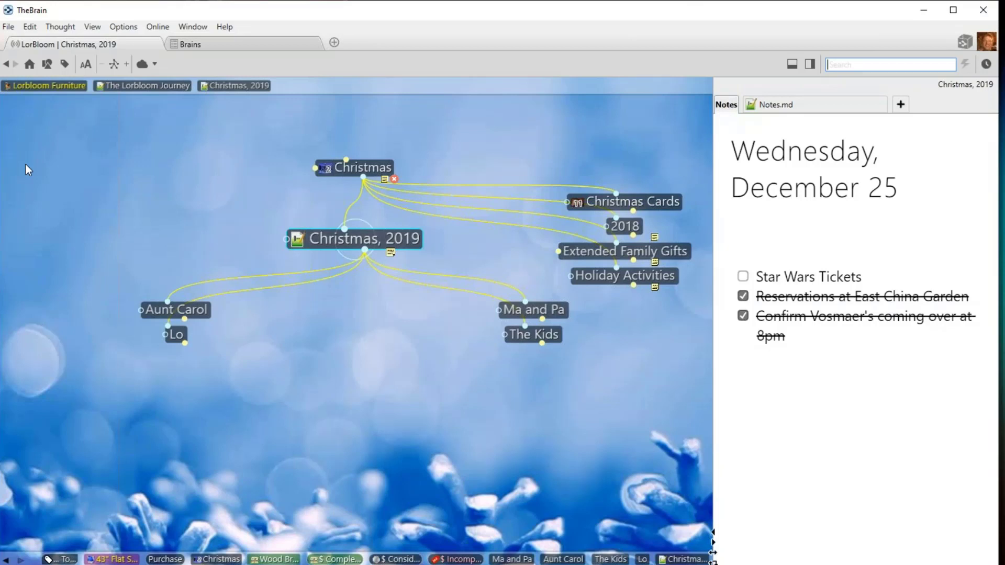
Review the Wood Brothers gift thought, including its Etix Print At Home Ticketing PDF and its notes
{"action": "left_click", "coordinate": [177, 333]}
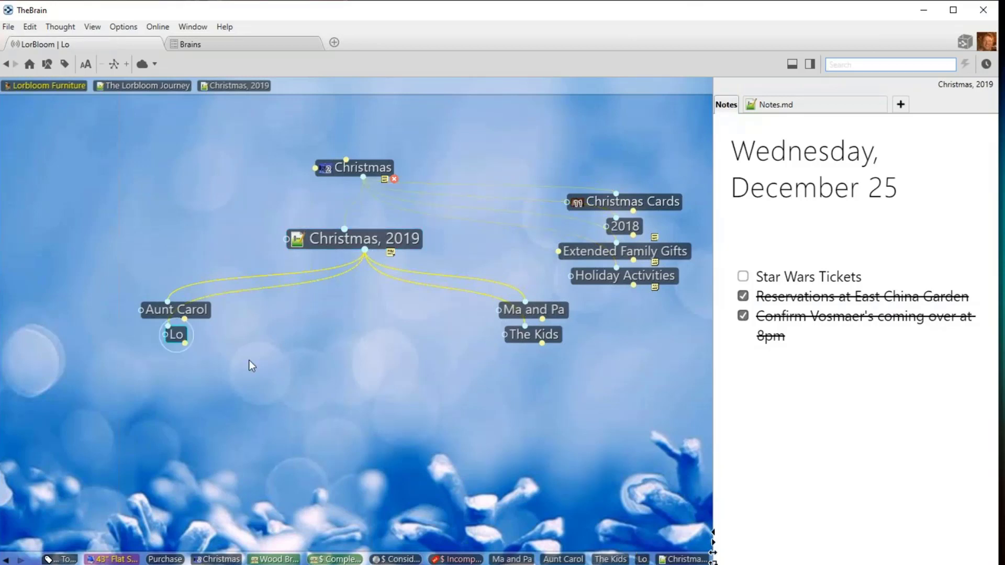
{"action": "left_click", "coordinate": [351, 170]}
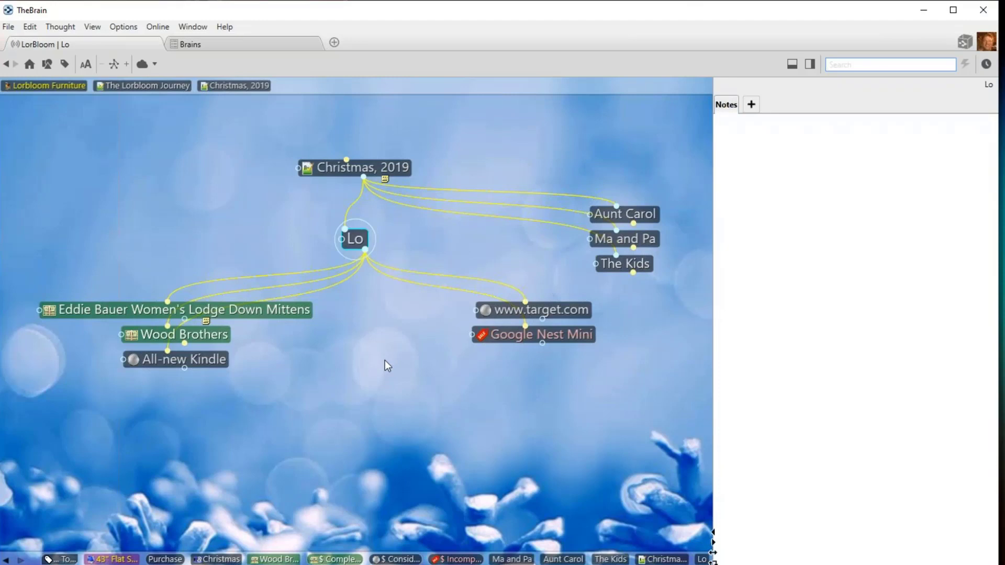
{"action": "left_click", "coordinate": [221, 337]}
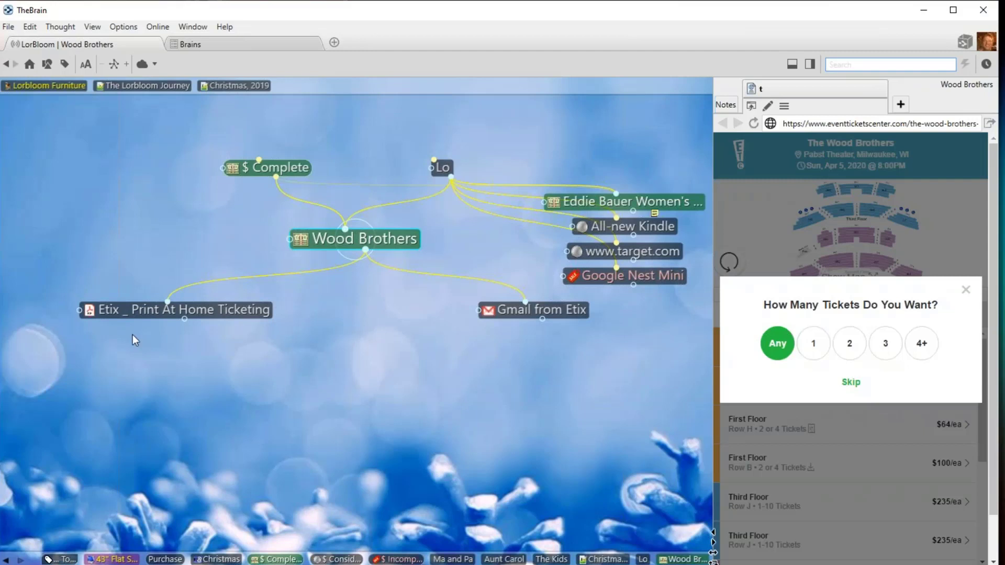
{"action": "left_click", "coordinate": [131, 308]}
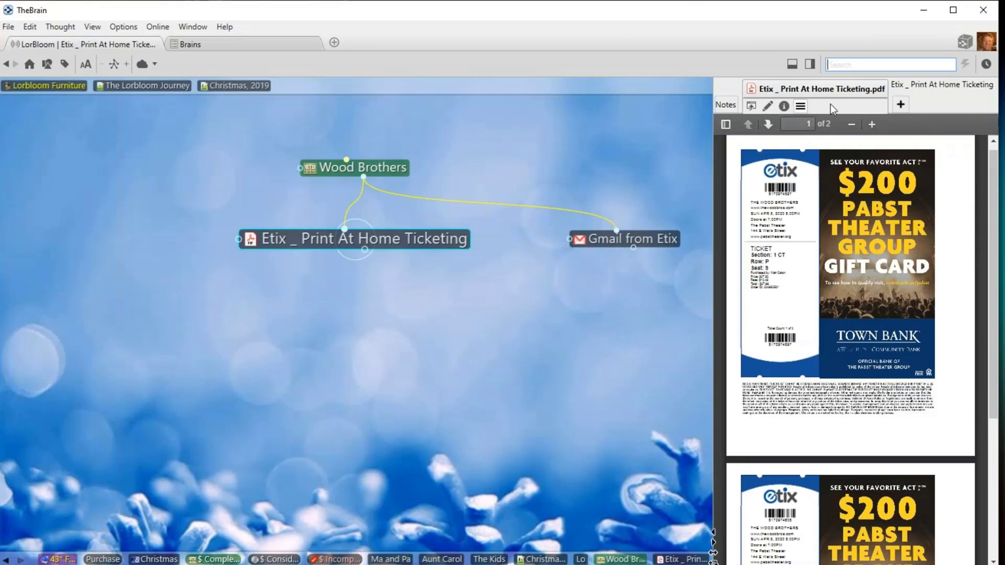
{"action": "left_click", "coordinate": [729, 106]}
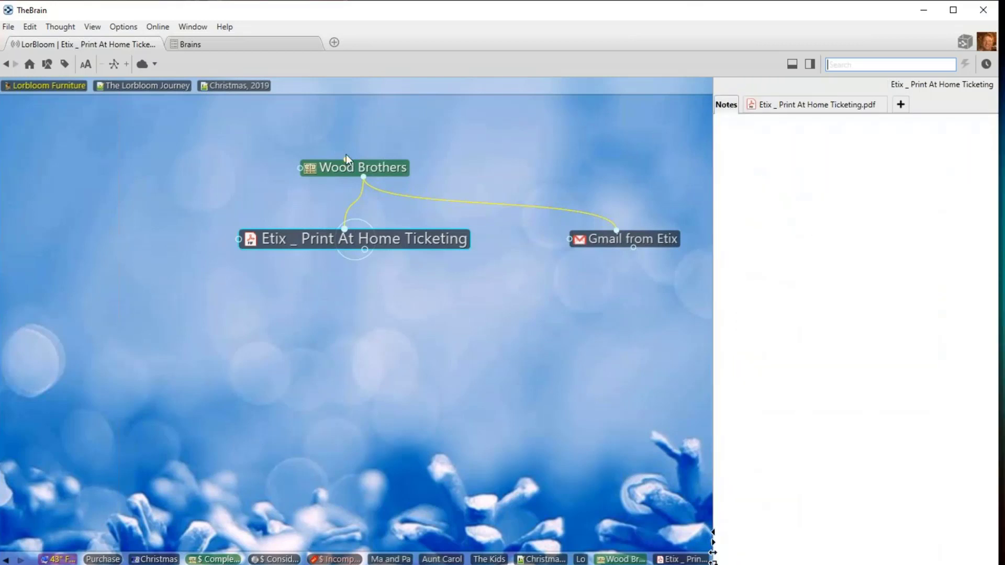
{"action": "left_click", "coordinate": [368, 174]}
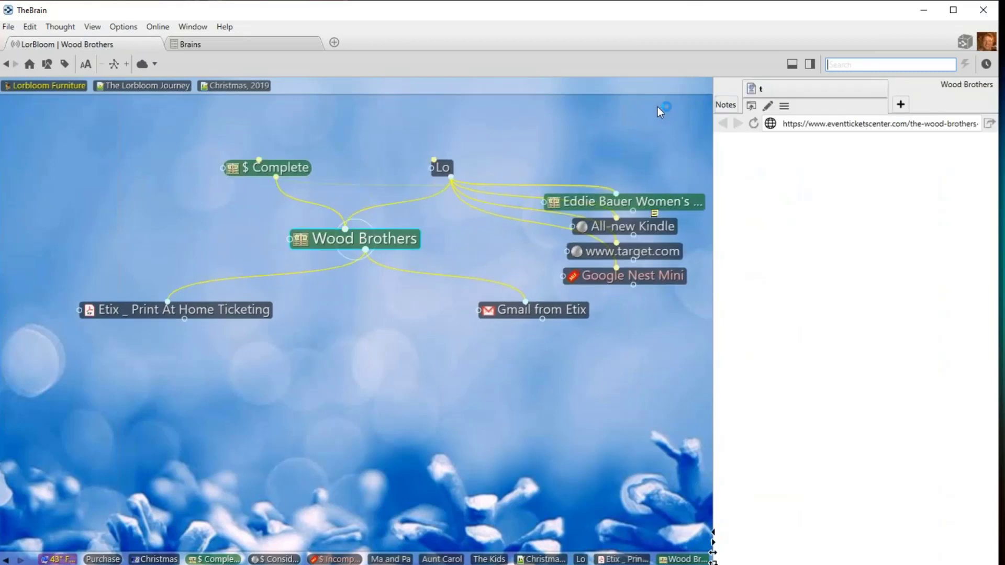
{"action": "left_click", "coordinate": [730, 108]}
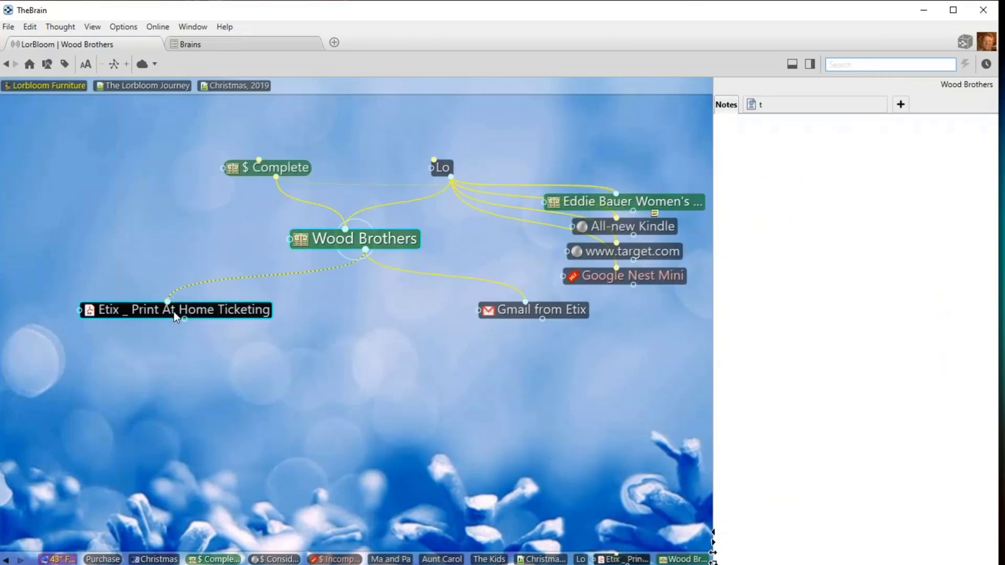
Open the Notes.md attachment of the Eddie Bauer Women's Lodge Down Mittens thought in Notepad++ and copy all its text
{"action": "left_click", "coordinate": [662, 205]}
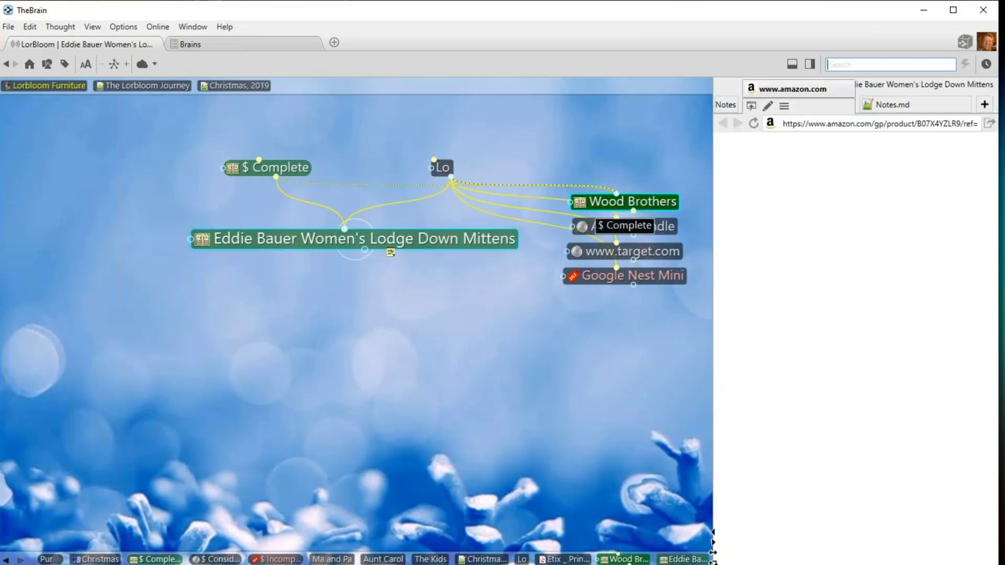
{"action": "left_click", "coordinate": [732, 104]}
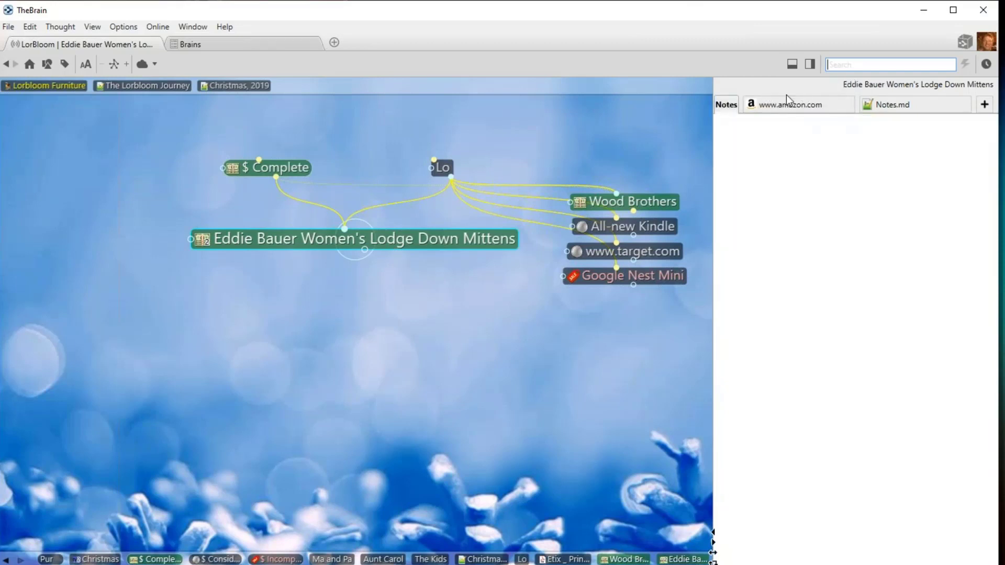
{"action": "left_click", "coordinate": [896, 104]}
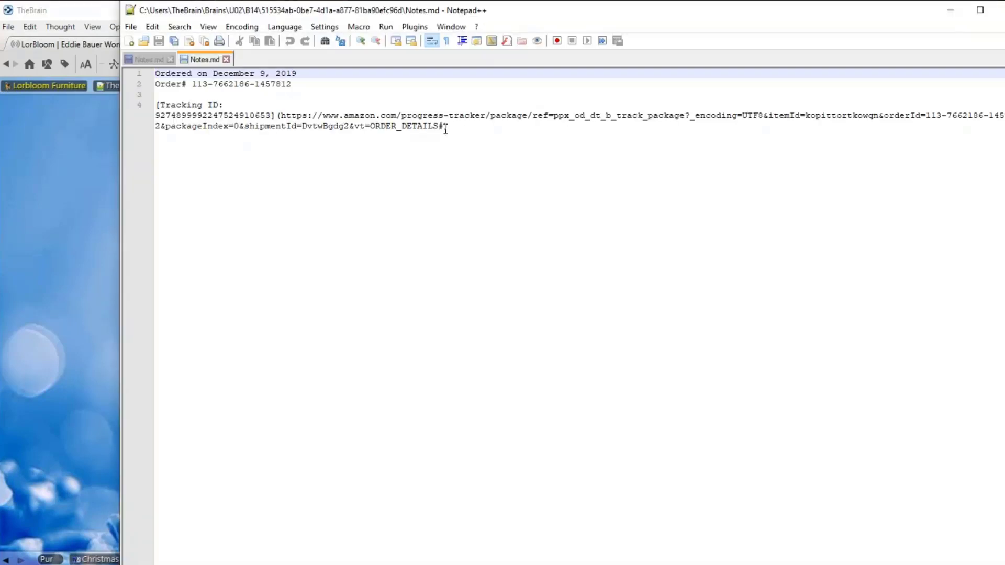
{"action": "left_click_drag", "start_coordinate": [469, 128], "coordinate": [147, 74]}
{"action": "key", "text": "ctrl+c"}
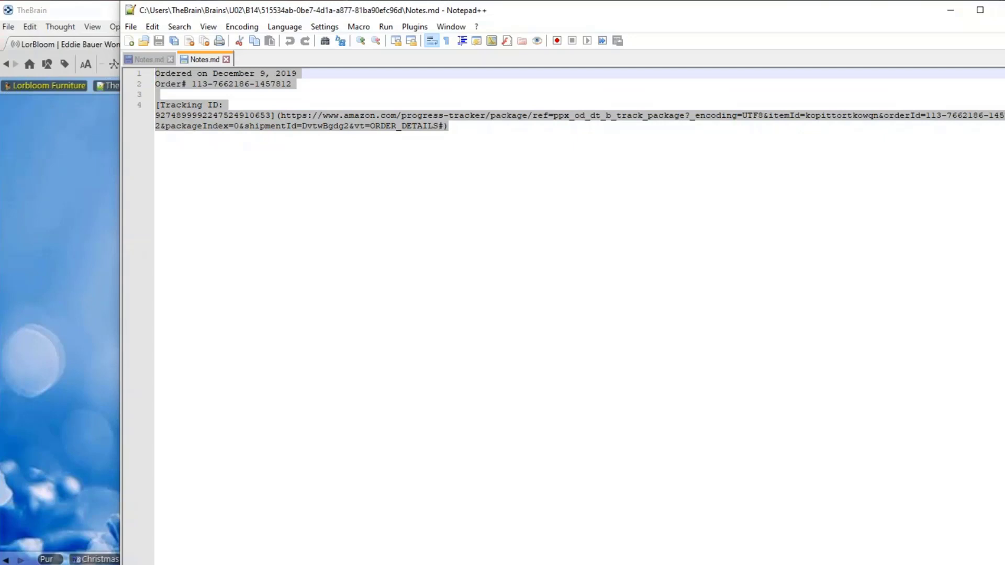
Close Notepad++ without saving and paste the order details into the Eddie Bauer mittens' notes, adding two line breaks before the tracking ID
{"action": "left_click", "coordinate": [999, 9]}
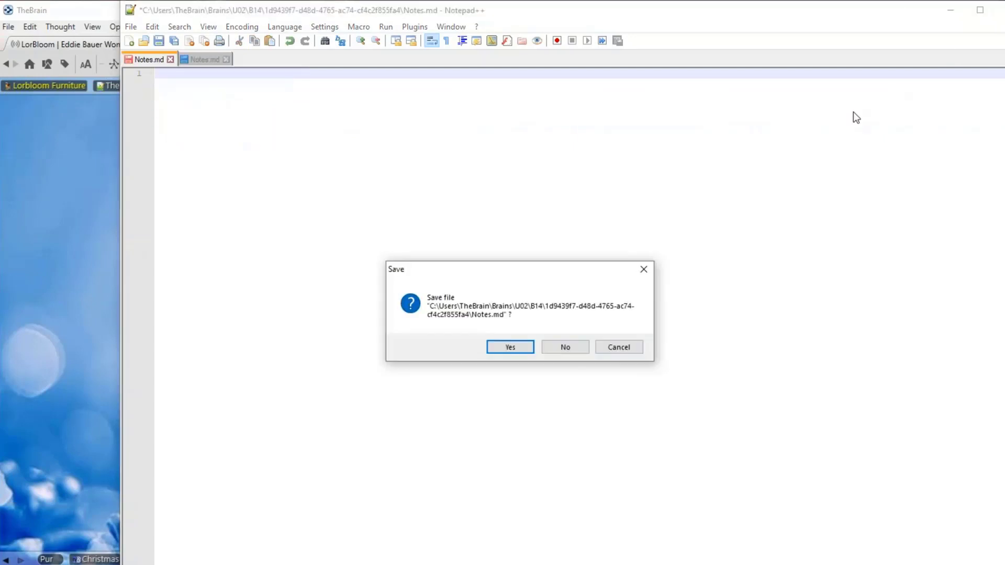
{"action": "left_click", "coordinate": [581, 350]}
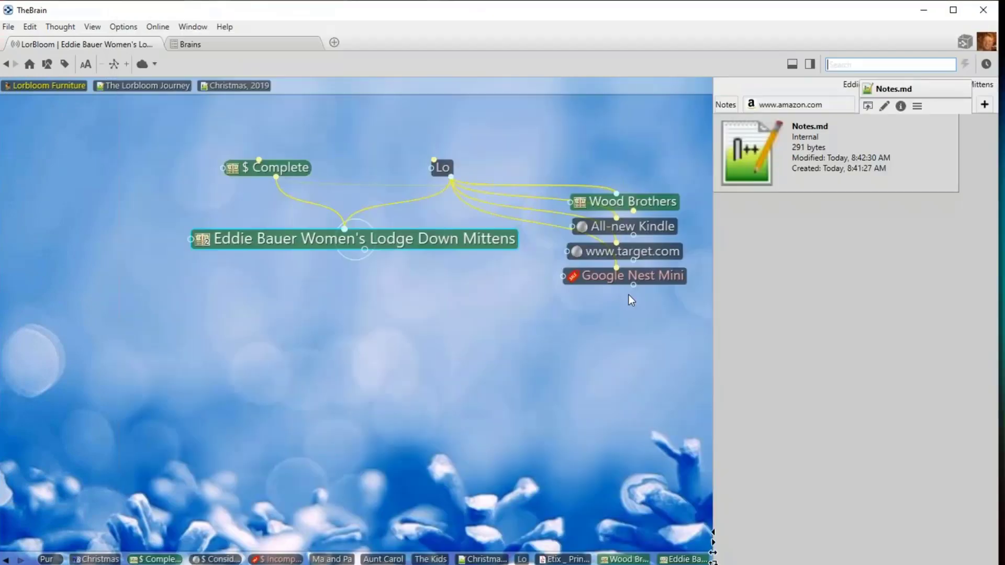
{"action": "left_click", "coordinate": [727, 105]}
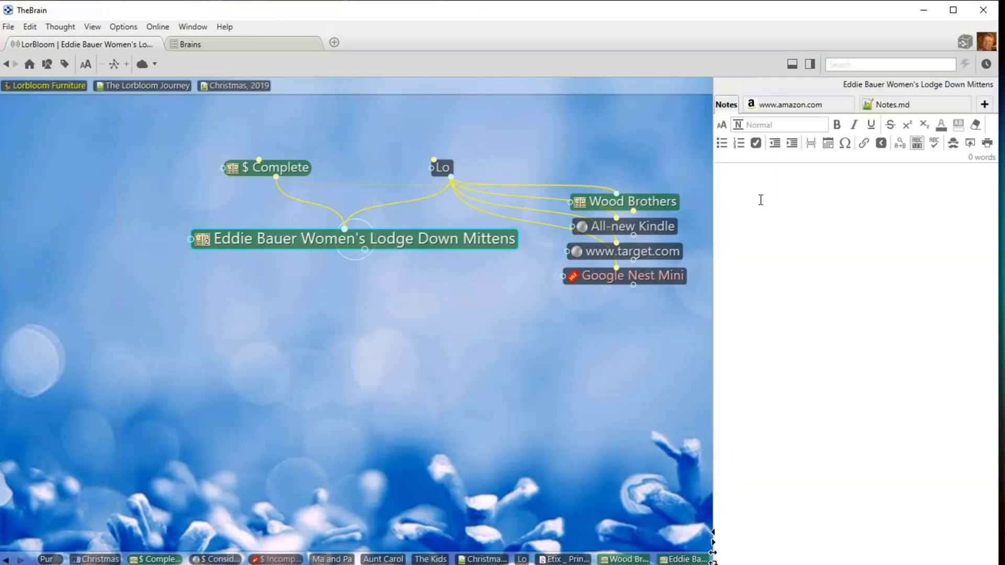
{"action": "key", "text": "ctrl+v"}
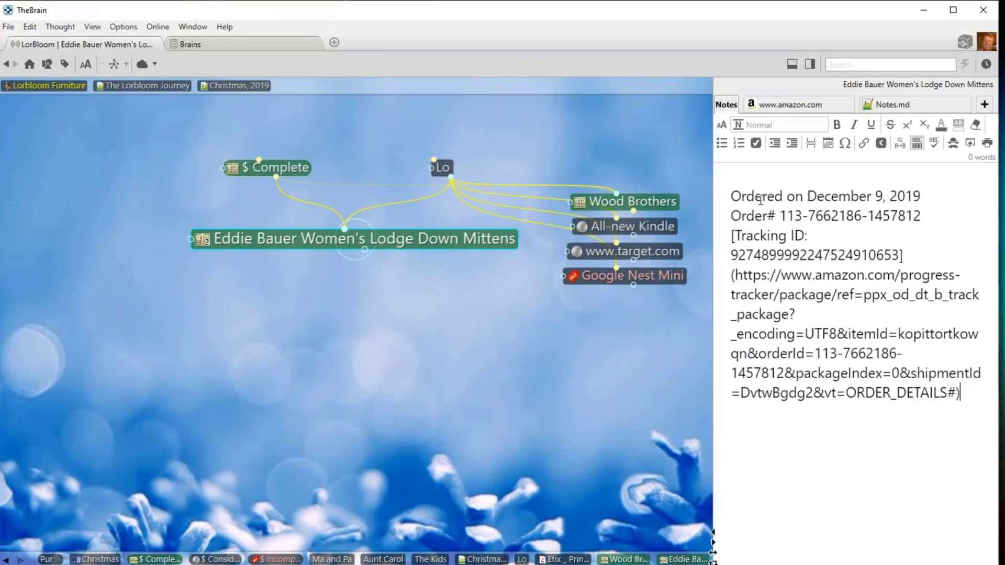
{"action": "left_click", "coordinate": [731, 236]}
{"action": "key", "text": "Return"}
{"action": "key", "text": "Return"}
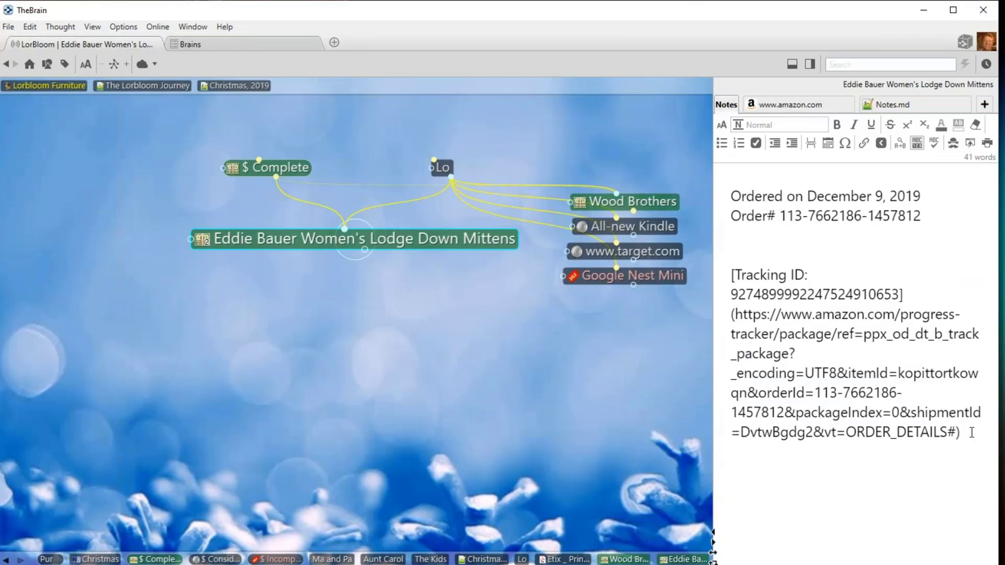
Attach the Amazon package-tracking URL from the notes to the Eddie Bauer mittens thought and look over the tracking page
{"action": "mouse_move", "coordinate": [977, 434]}
{"action": "left_mouse_down"}
{"action": "mouse_move", "coordinate": [828, 414]}
{"action": "mouse_move", "coordinate": [736, 297]}
{"action": "mouse_move", "coordinate": [735, 314]}
{"action": "mouse_move", "coordinate": [804, 314]}
{"action": "mouse_move", "coordinate": [958, 433]}
{"action": "left_mouse_up"}
{"action": "left_click", "coordinate": [735, 314]}
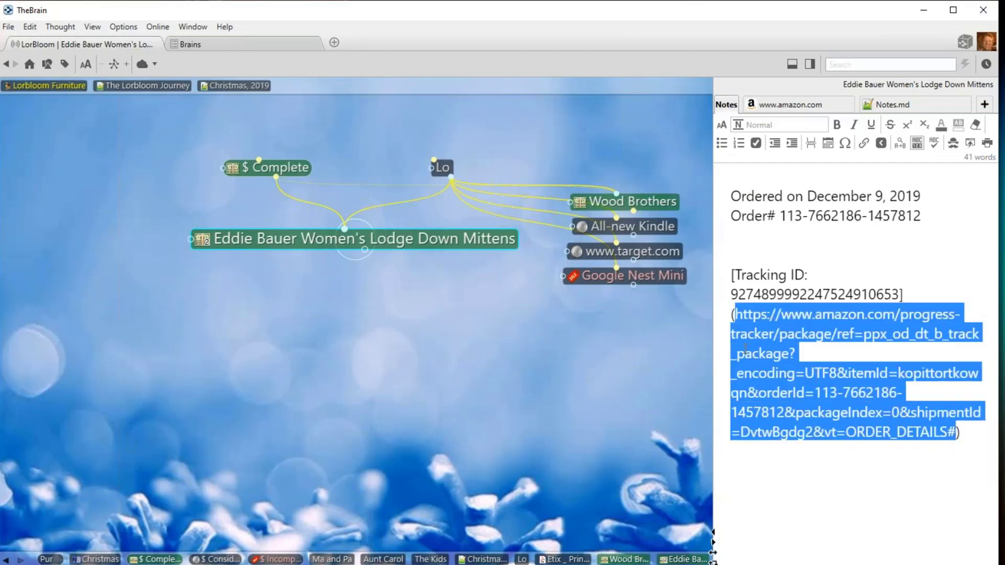
{"action": "left_click", "coordinate": [986, 106]}
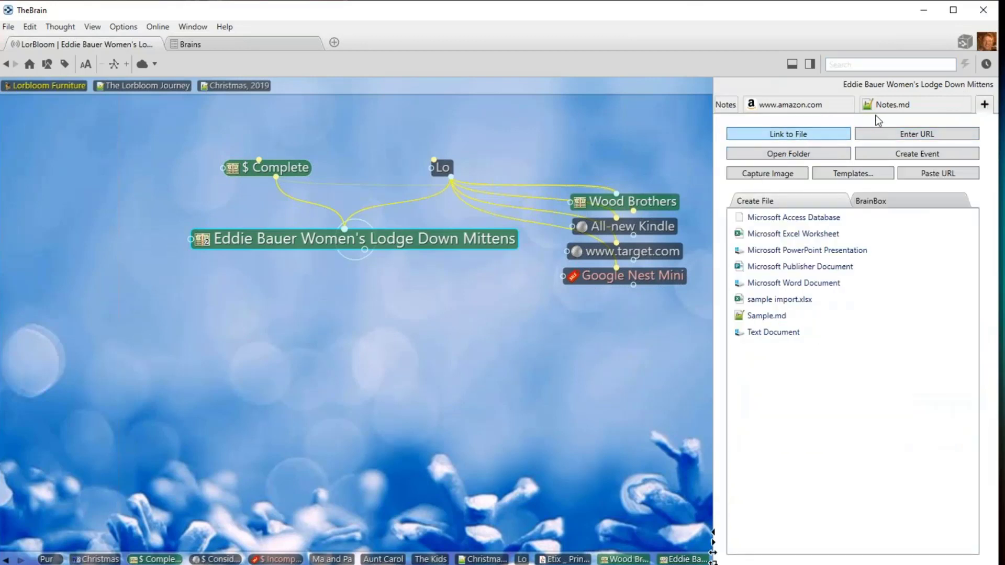
{"action": "left_click", "coordinate": [888, 138]}
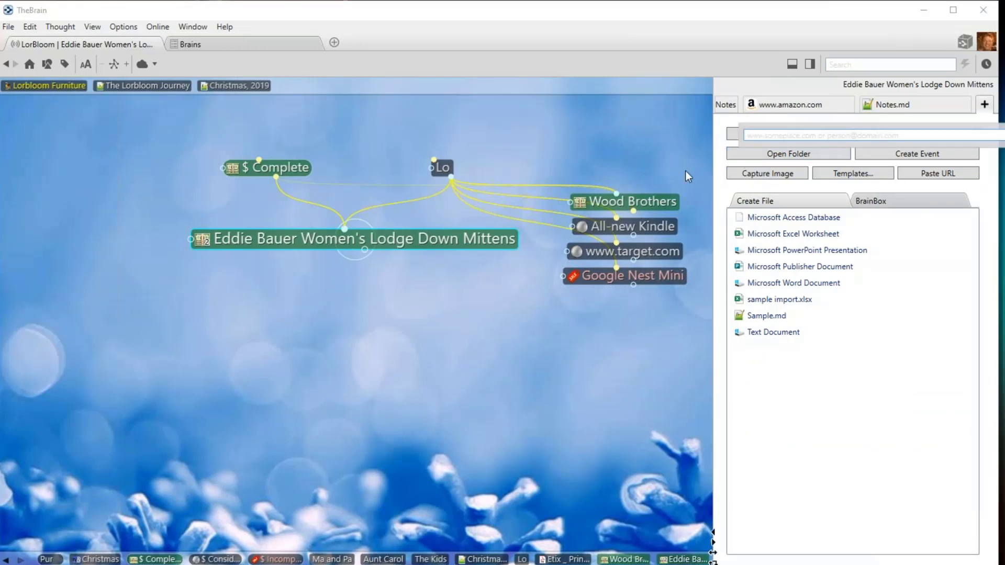
{"action": "key", "text": "ctrl+v"}
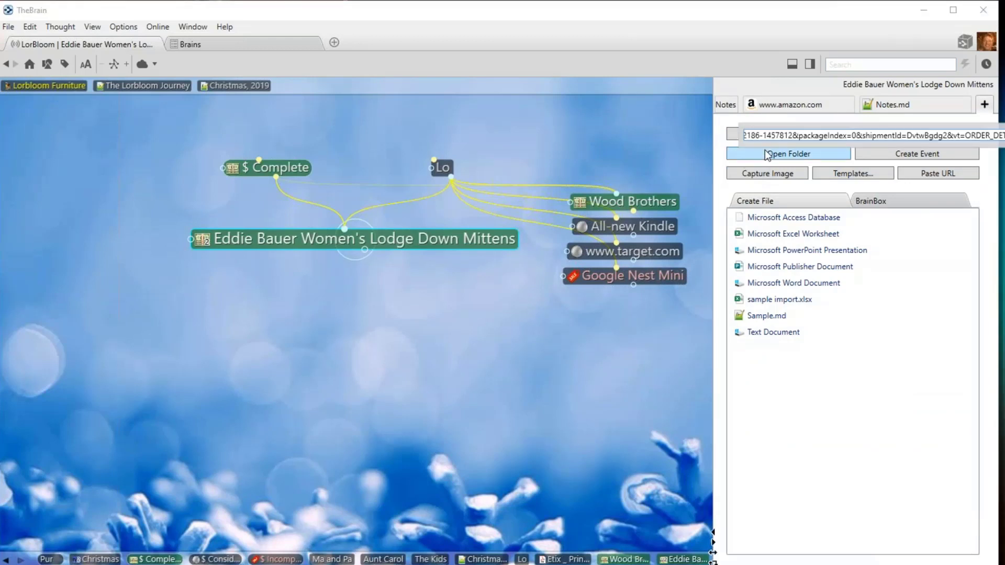
{"action": "key", "text": "Return"}
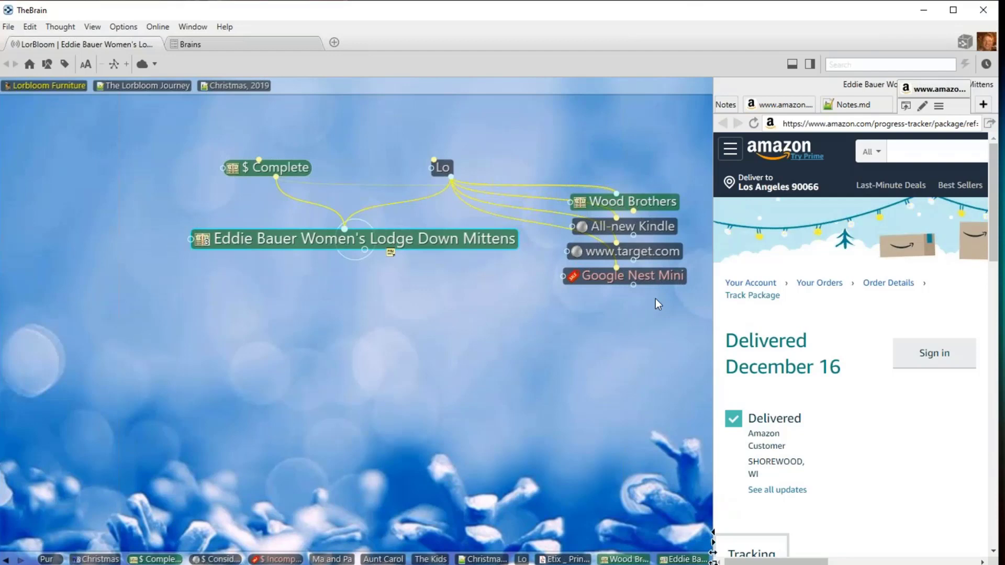
{"action": "scroll", "coordinate": [888, 397], "scroll_direction": "down", "scroll_amount": 10}
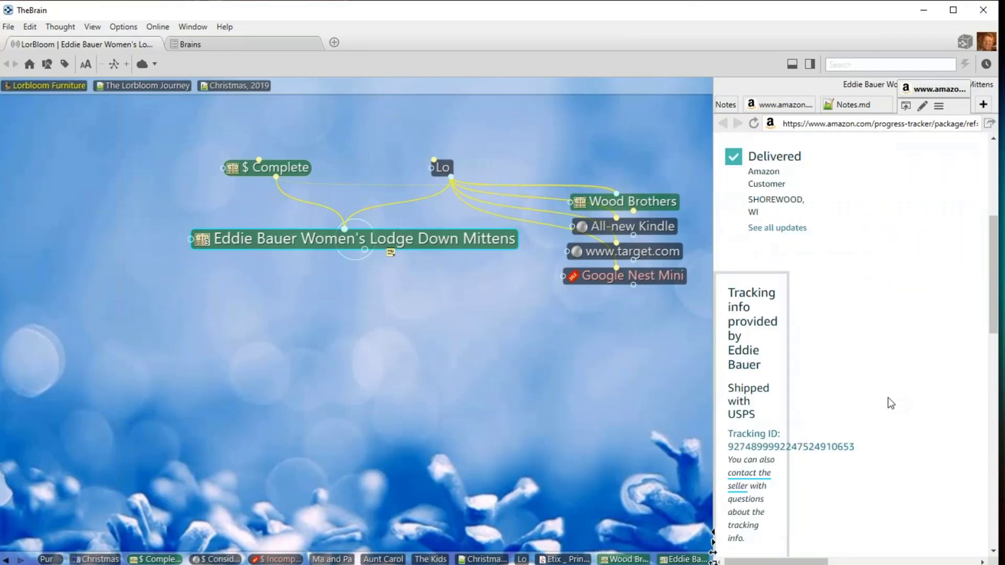
{"action": "scroll", "coordinate": [888, 398], "scroll_direction": "up", "scroll_amount": 8}
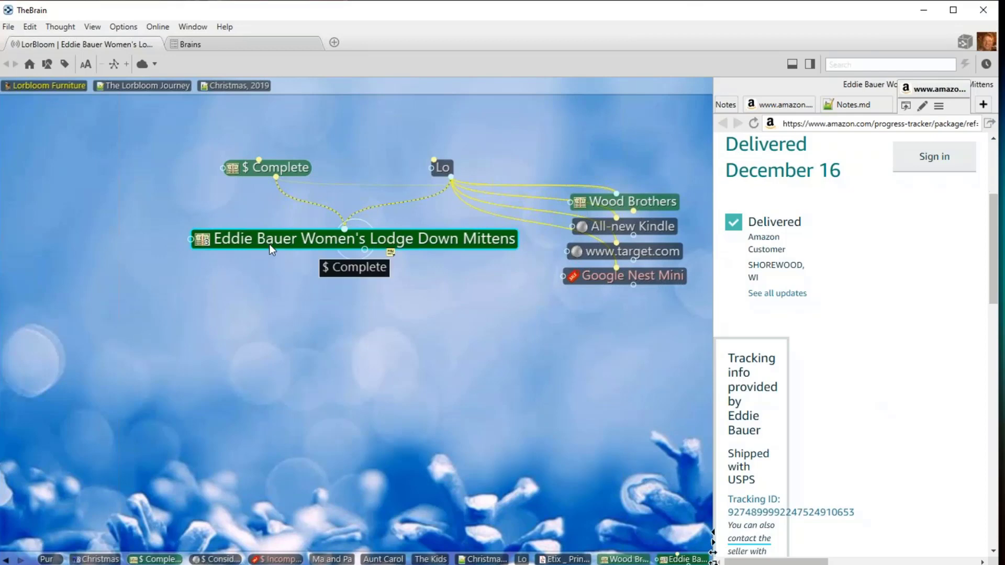
{"action": "left_click", "coordinate": [442, 167]}
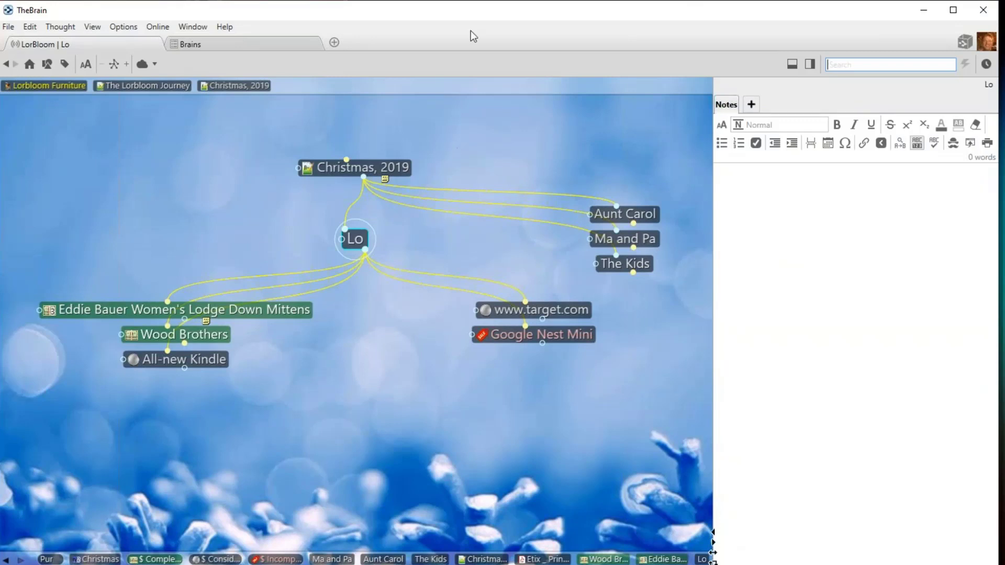
{"action": "left_click", "coordinate": [391, 166]}
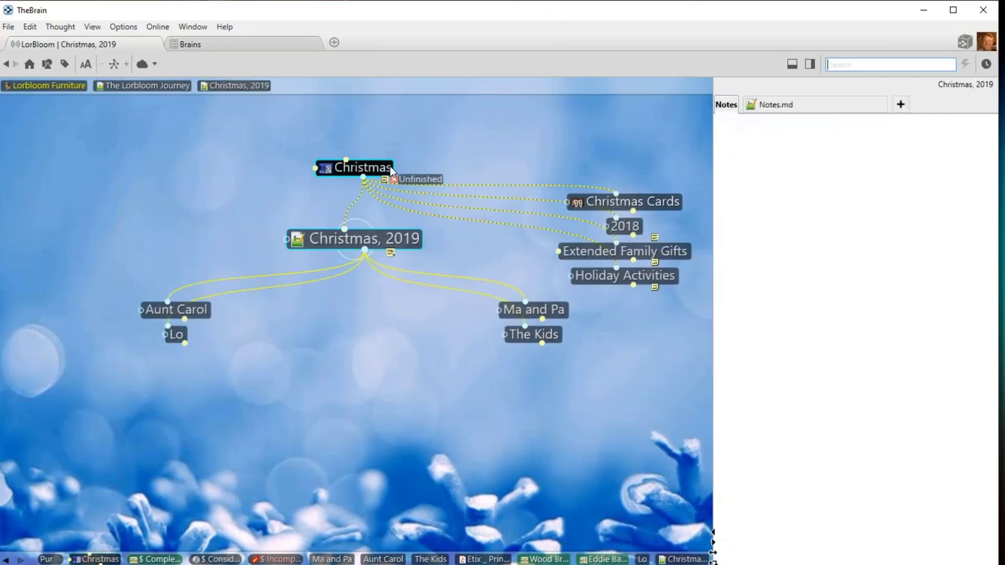
{"action": "left_click_drag", "start_coordinate": [335, 16], "coordinate": [663, 32]}
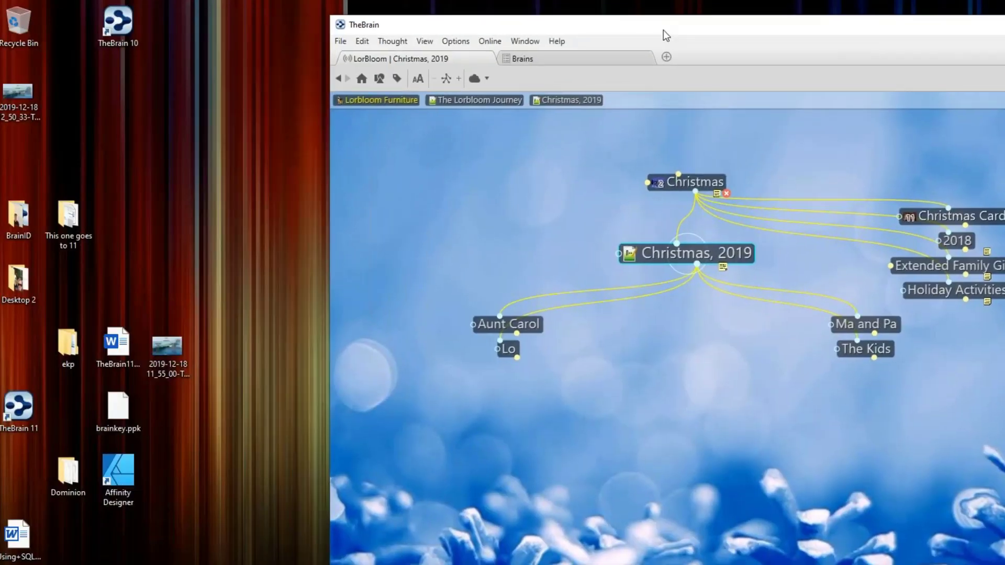
{"action": "left_click", "coordinate": [173, 349]}
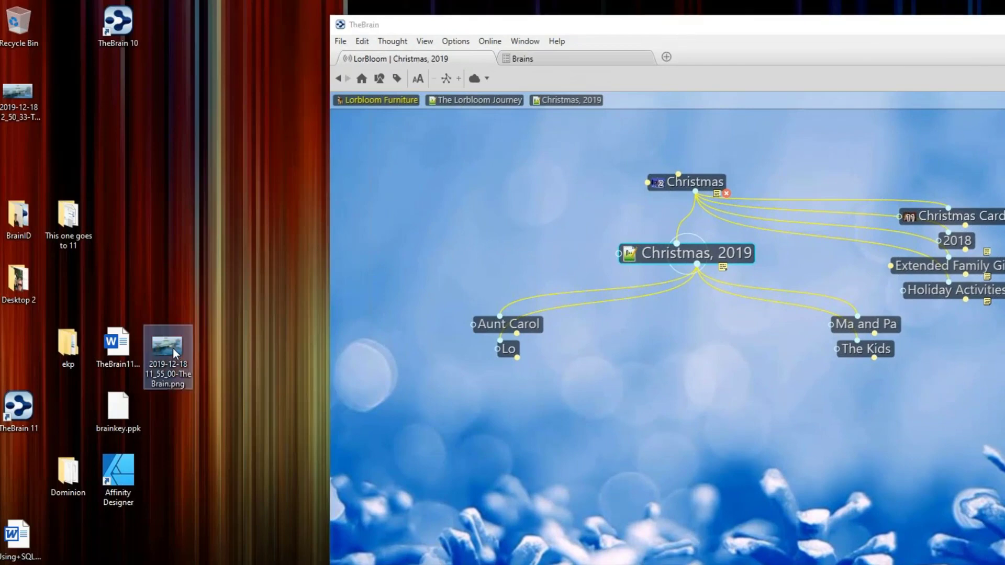
{"action": "double_click", "coordinate": [173, 347]}
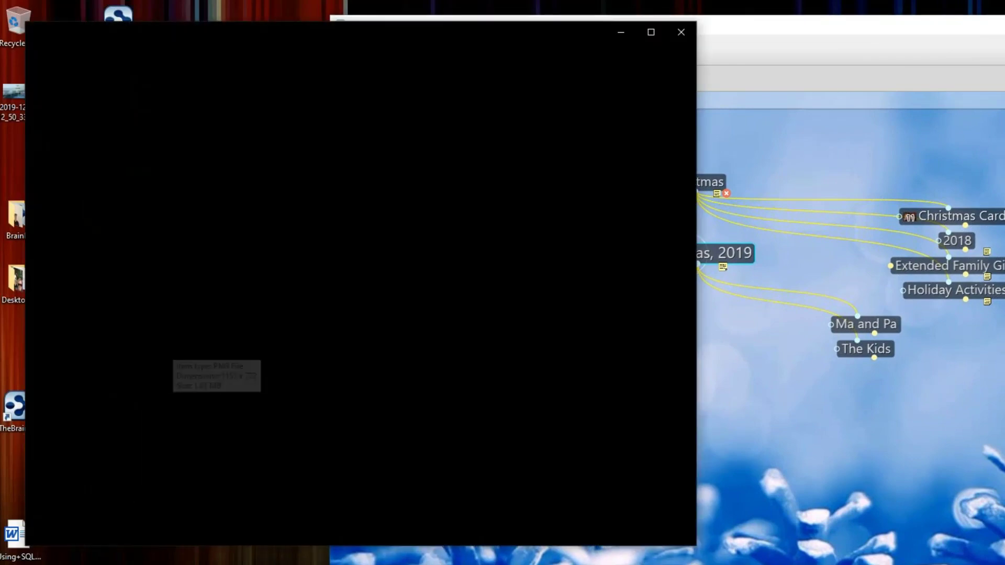
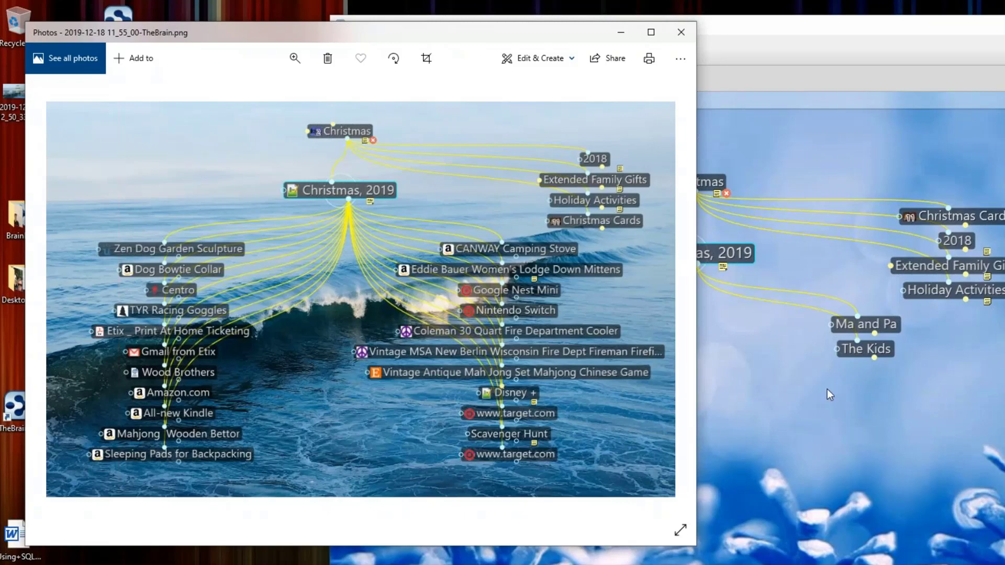
Switch back to TheBrain, view the Christmas thought with its 2019 child, return to Christmas, 2019 and uncover its notes
{"action": "left_click", "coordinate": [850, 414]}
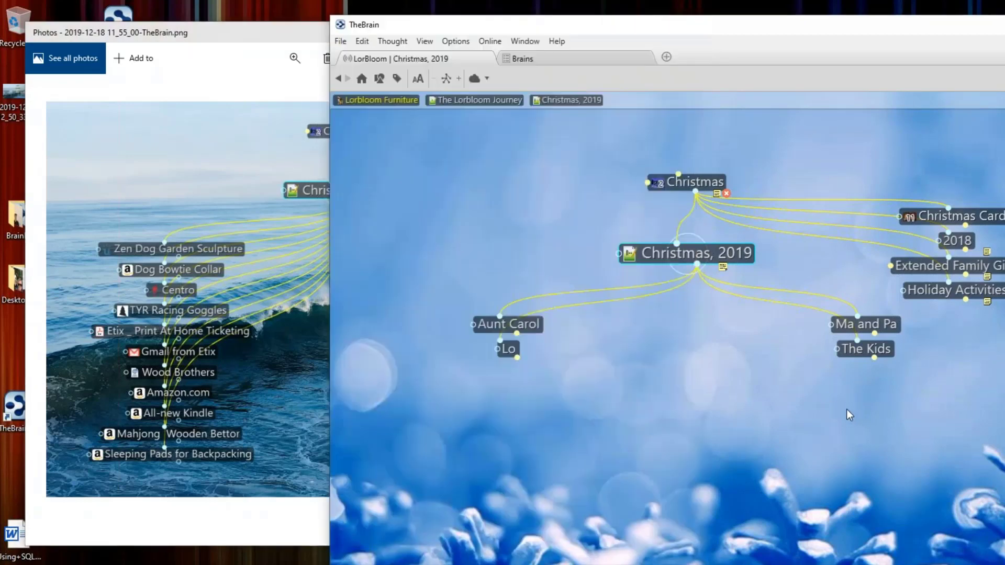
{"action": "left_click", "coordinate": [704, 182]}
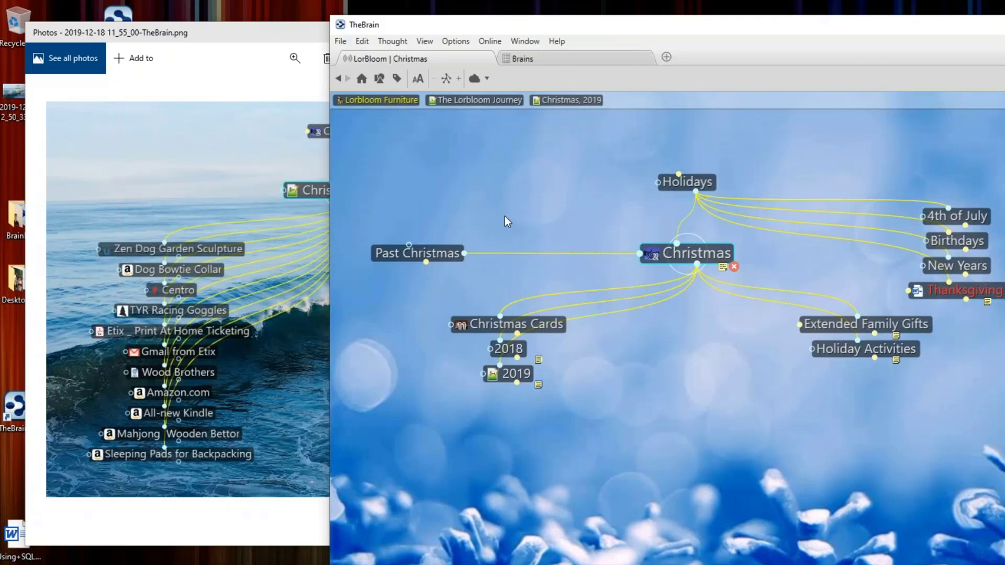
{"action": "left_click", "coordinate": [519, 371]}
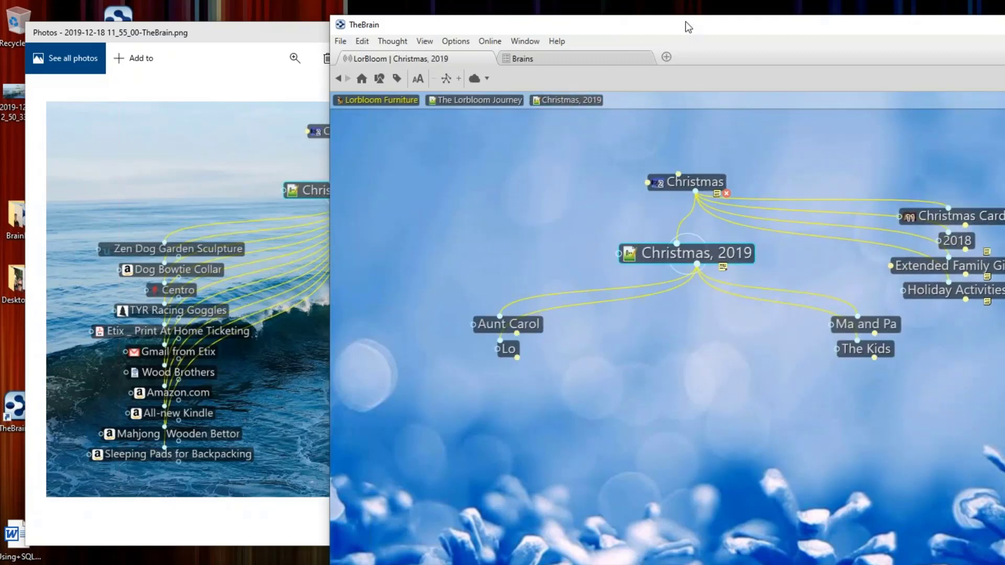
{"action": "left_click_drag", "start_coordinate": [586, 25], "coordinate": [400, 22]}
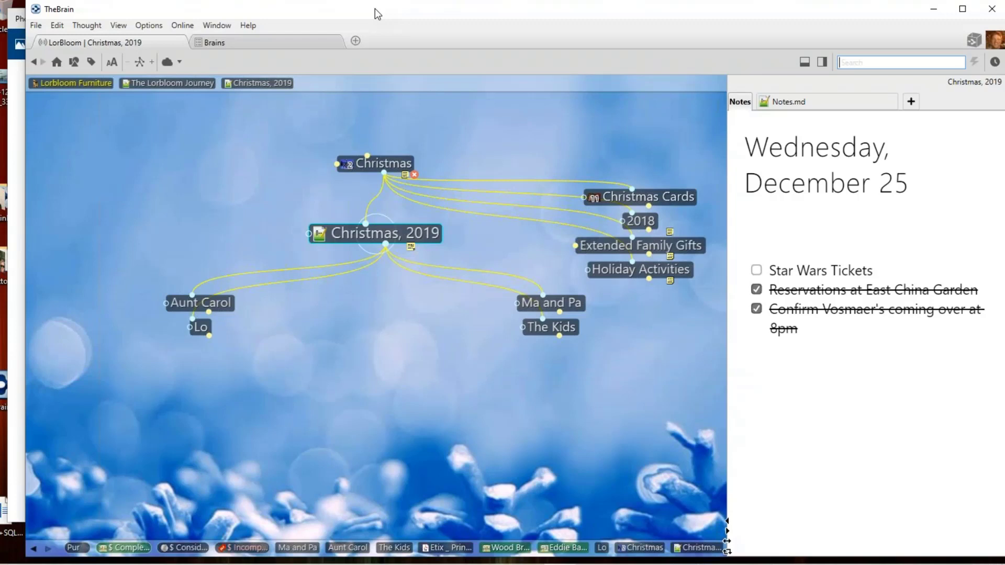
Activate The Kids and assign the ***** and ... Top Priority ... tags to the 43" Flat Screen TV thought
{"action": "left_click", "coordinate": [568, 327]}
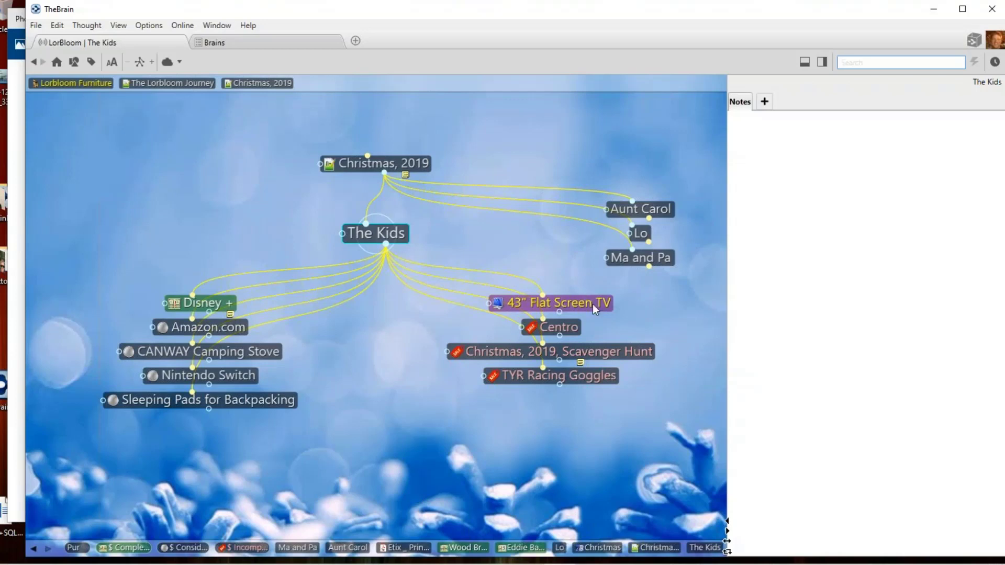
{"action": "mouse_move", "coordinate": [592, 306]}
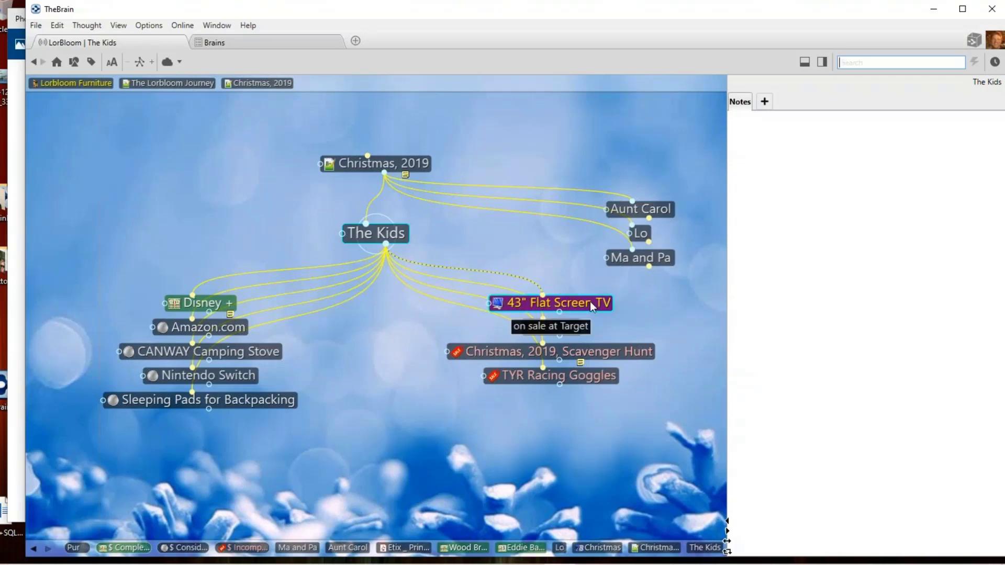
{"action": "right_click", "coordinate": [589, 302]}
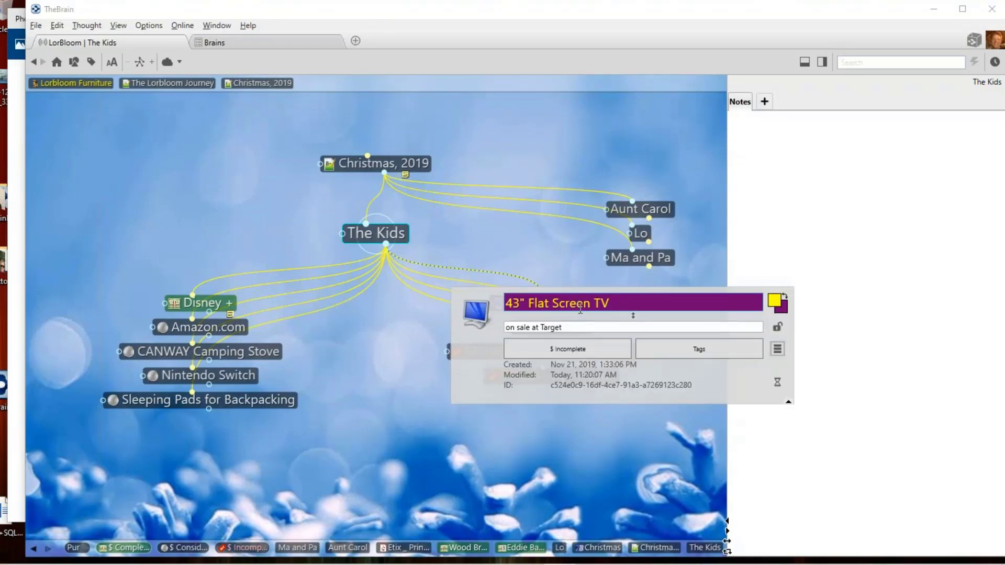
{"action": "left_click", "coordinate": [678, 356]}
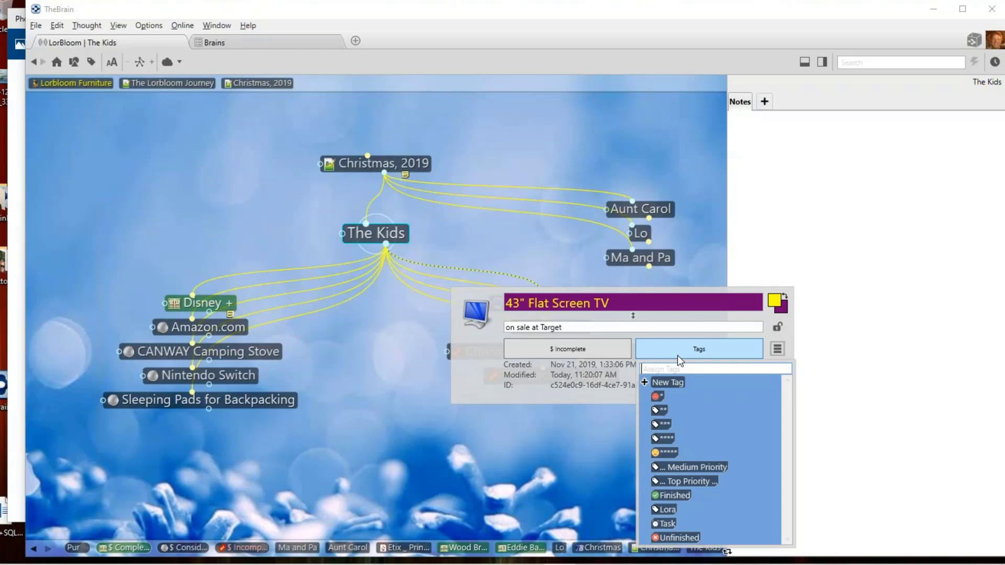
{"action": "left_click", "coordinate": [672, 454]}
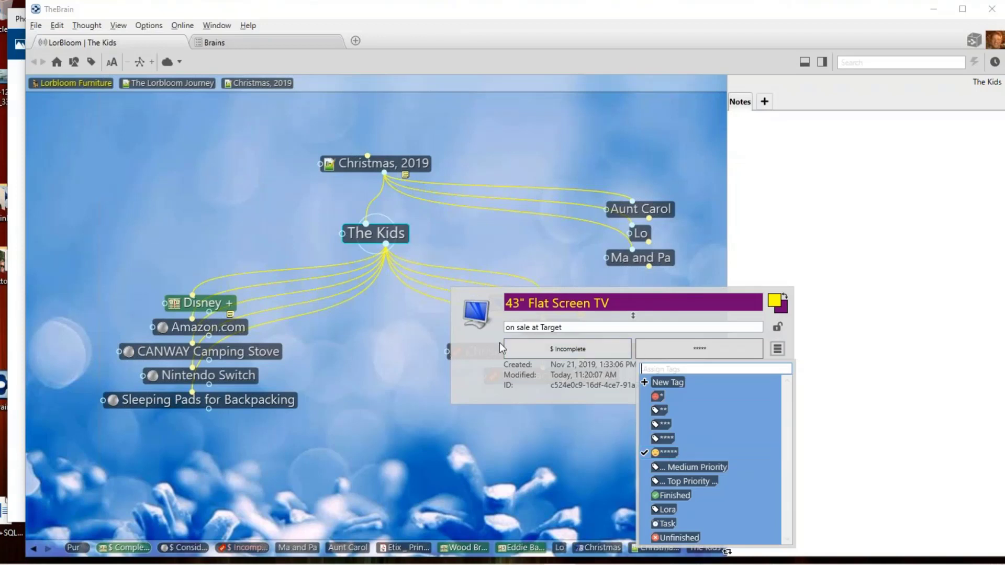
{"action": "left_click", "coordinate": [693, 485]}
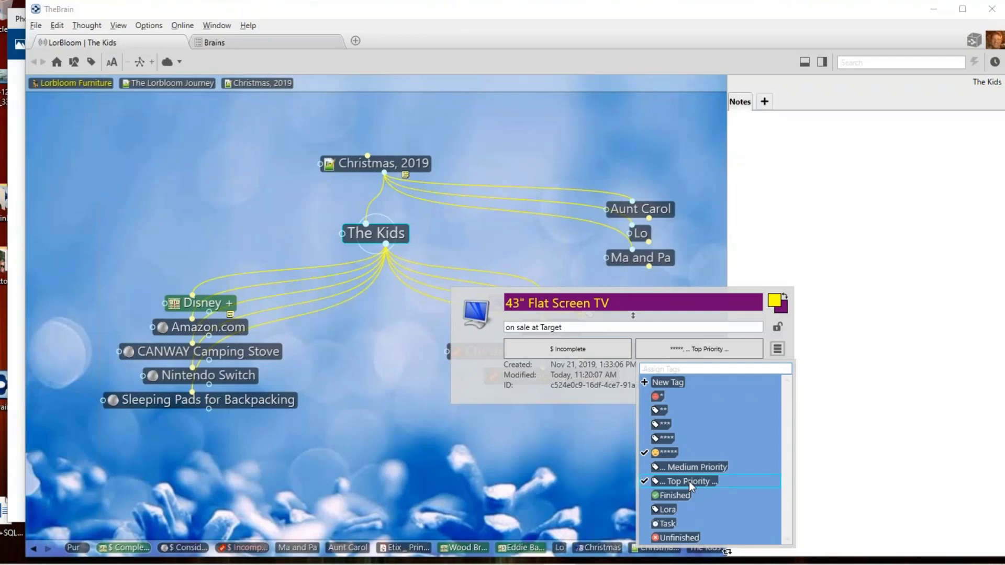
{"action": "left_click", "coordinate": [528, 467]}
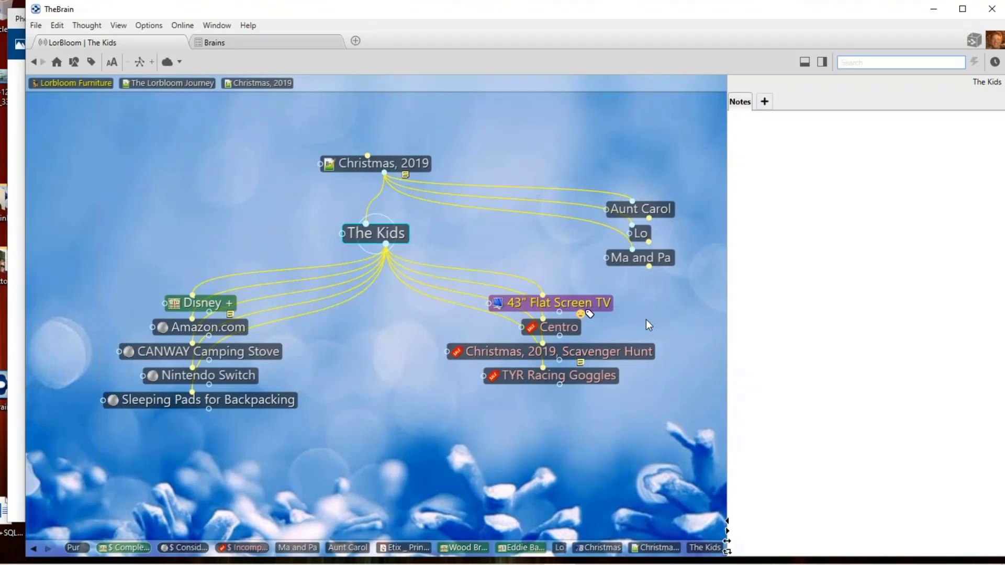
Activate the ... Top Priority ... tag and unlink Bacon Wrapped Turkey from it
{"action": "left_click", "coordinate": [594, 315]}
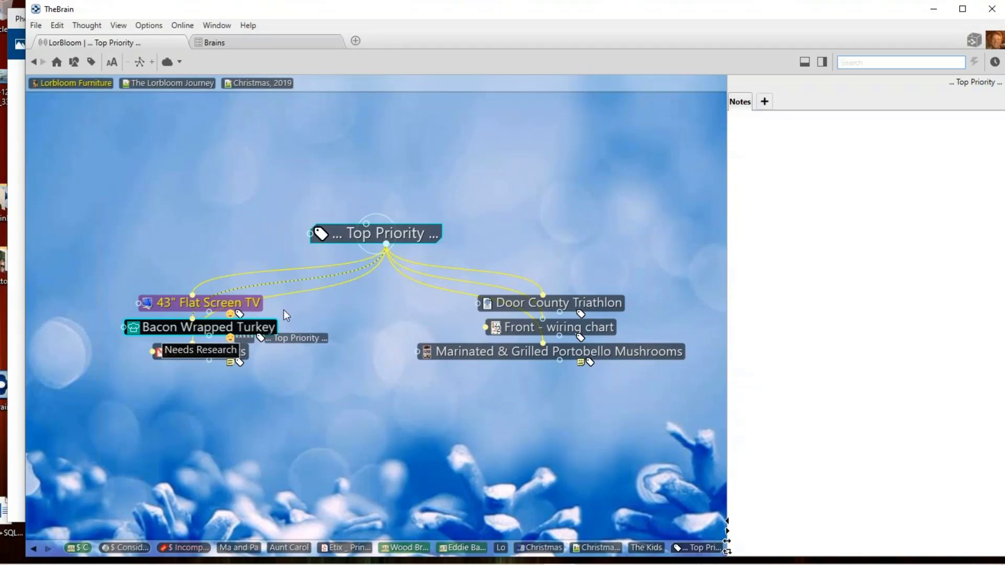
{"action": "right_click", "coordinate": [299, 282]}
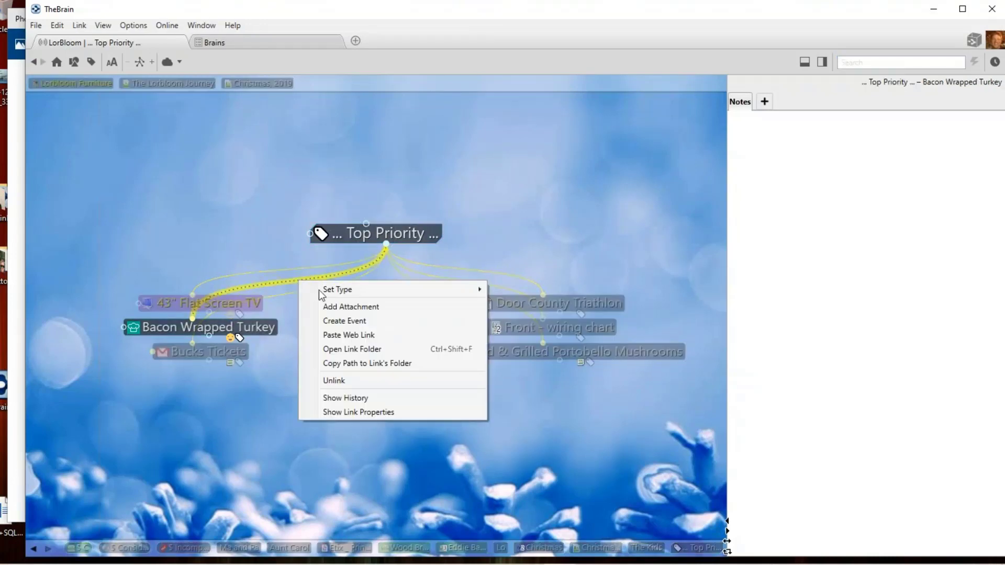
{"action": "left_click", "coordinate": [337, 381]}
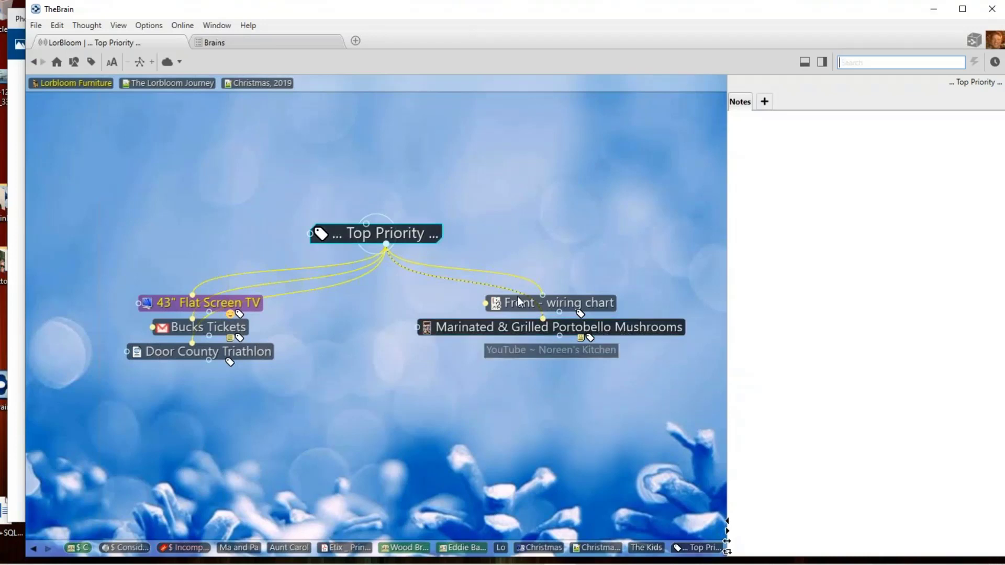
{"action": "mouse_move", "coordinate": [494, 302]}
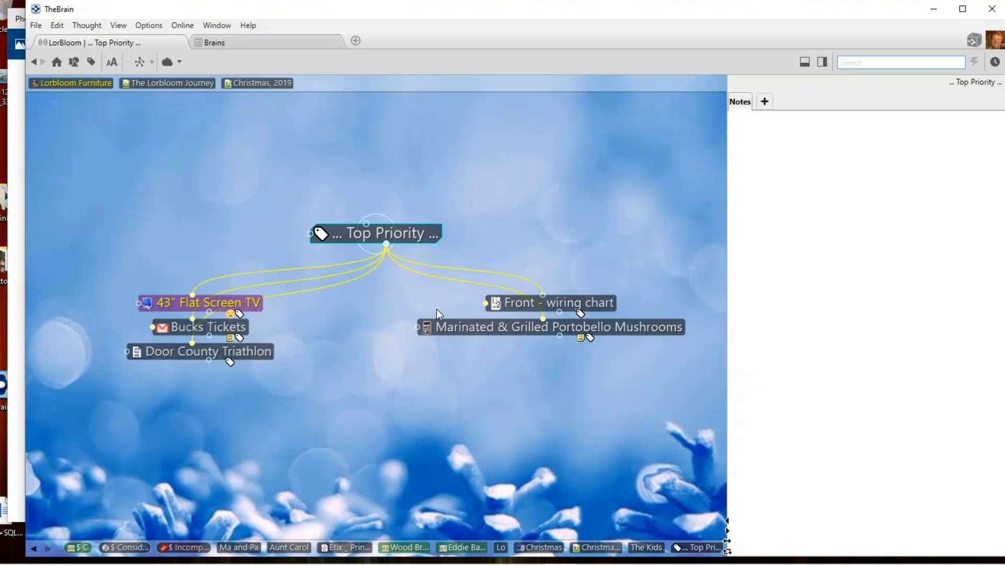
Activate the ***** tag of the 43" Flat Screen TV thought and search the brain for "*"
{"action": "left_click", "coordinate": [230, 314]}
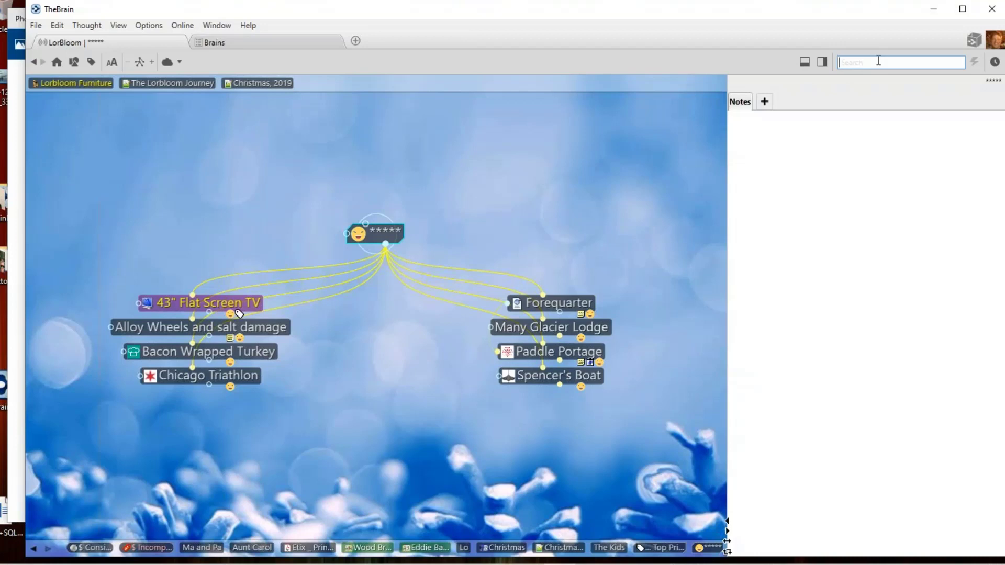
{"action": "left_click", "coordinate": [858, 62]}
{"action": "type", "text": "*"}
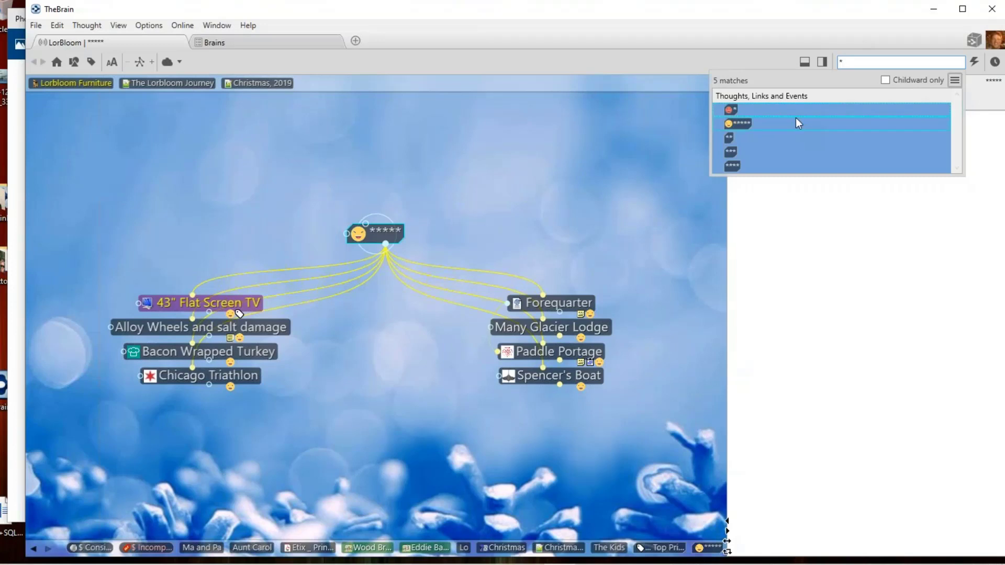
View the thoughts tagged *, and return to Christmas by way of Christmas, 2019
{"action": "left_click", "coordinate": [731, 110]}
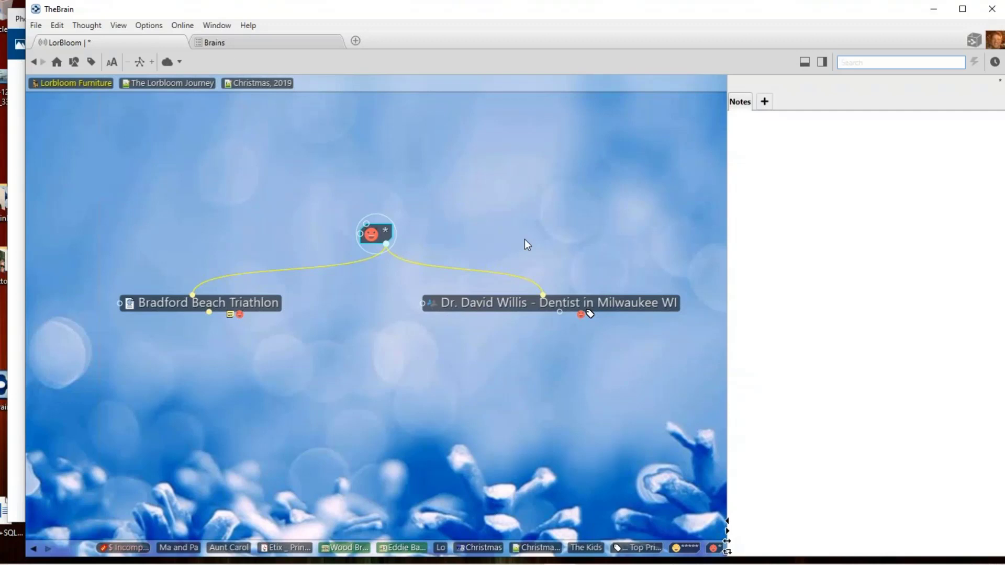
{"action": "left_click", "coordinate": [280, 83]}
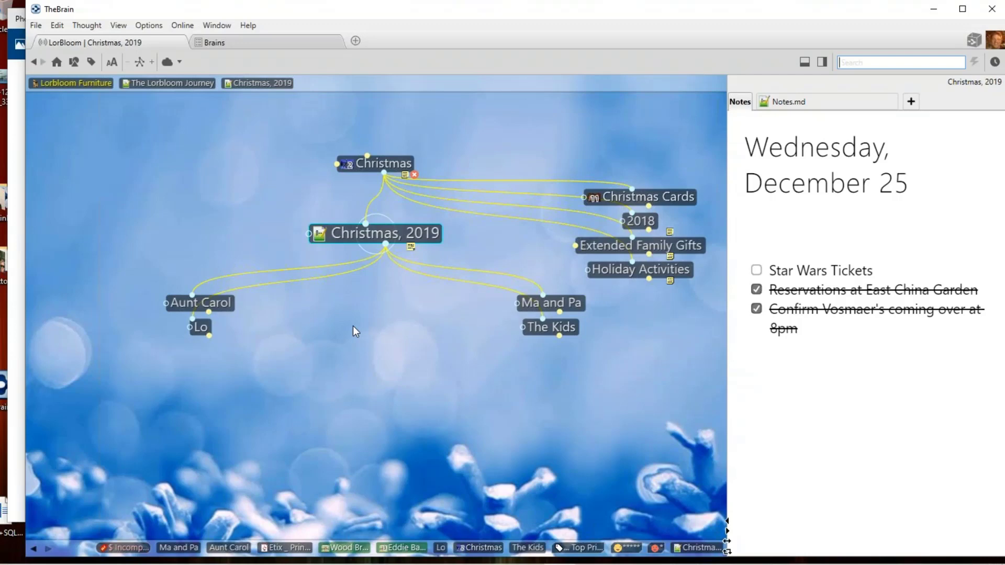
{"action": "left_click", "coordinate": [372, 164]}
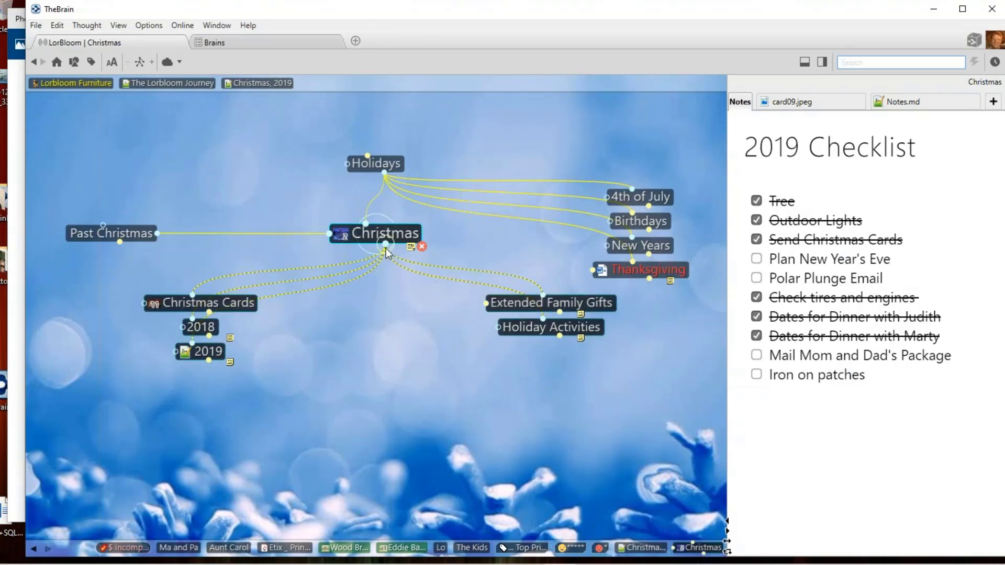
Create the child thought "Christmas, 2020" under Christmas using the ", 2020" naming shorthand, and activate it
{"action": "left_click_drag", "start_coordinate": [385, 244], "coordinate": [359, 391]}
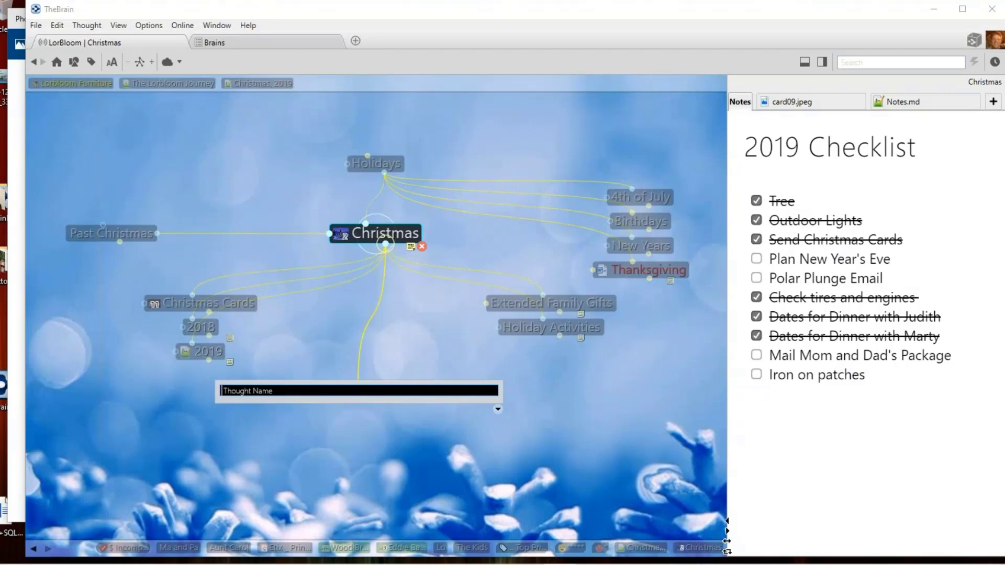
{"action": "type", "text": ", "}
{"action": "type", "text": "2019"}
{"action": "key", "text": "Return"}
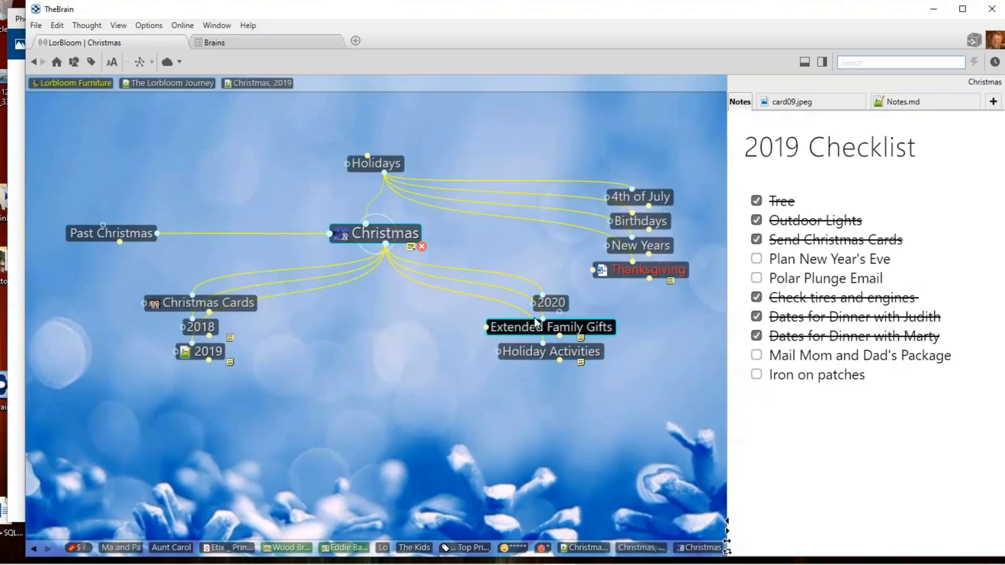
{"action": "left_click", "coordinate": [548, 304]}
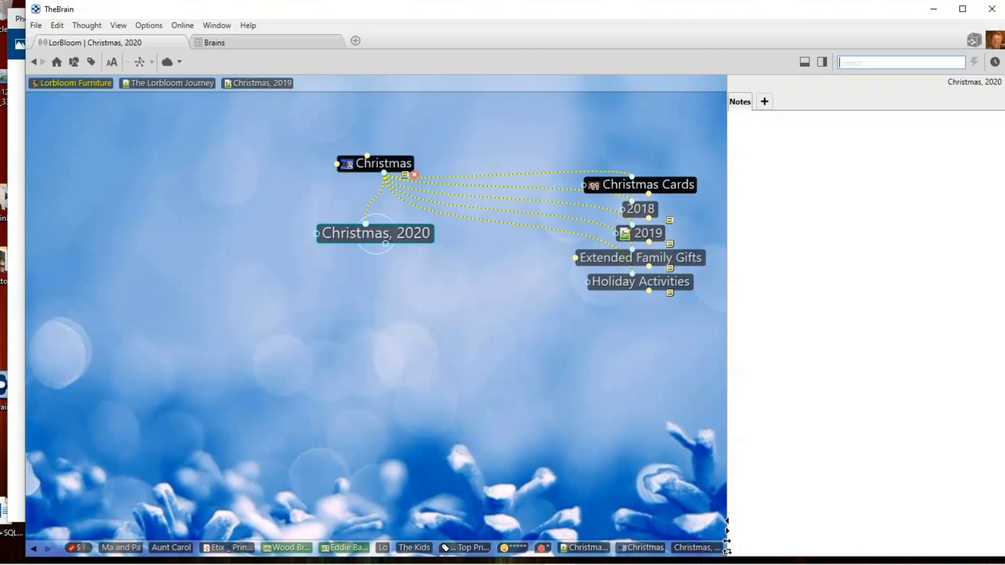
Search the brain for "*" and "2019", and close the search results
{"action": "left_click", "coordinate": [892, 64]}
{"action": "type", "text": "*"}
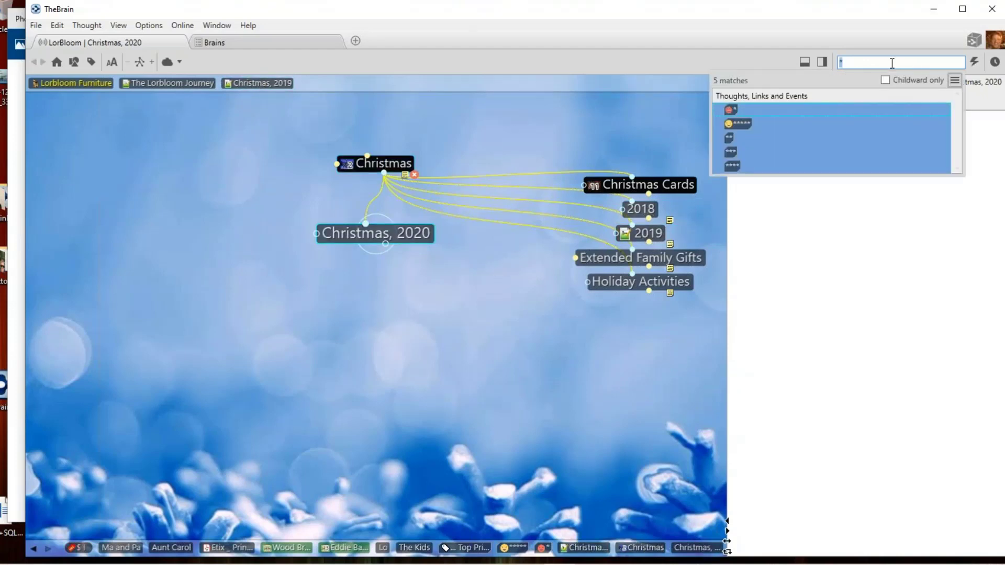
{"action": "type", "text": "2019"}
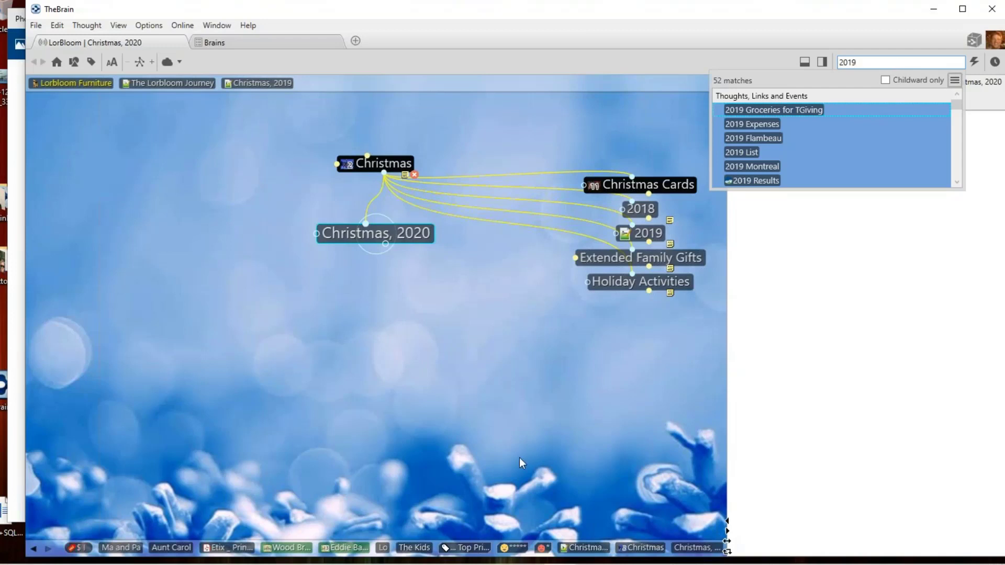
{"action": "key", "text": "Escape"}
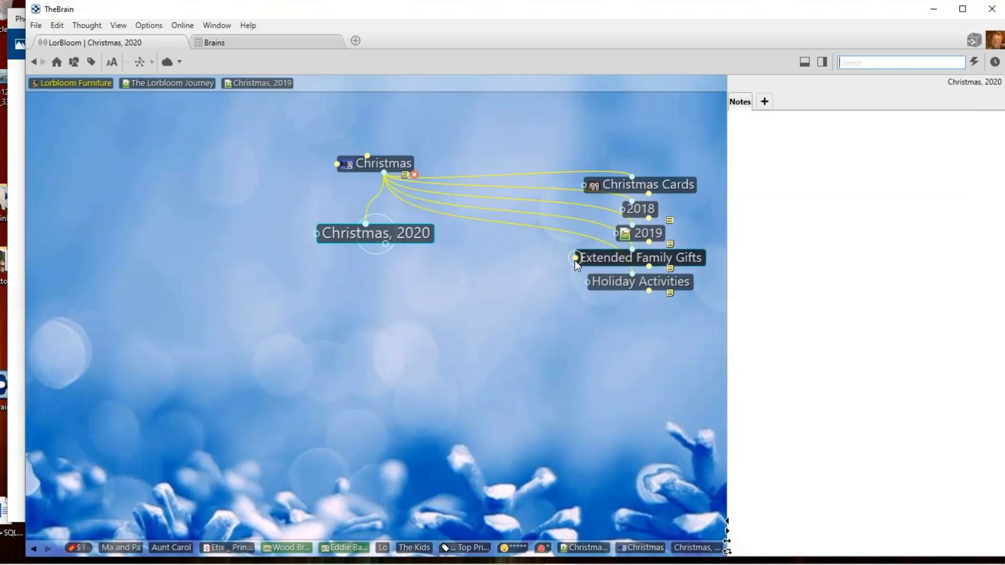
Return to Christmas and create a child thought named "2021" under it
{"action": "left_click", "coordinate": [395, 171]}
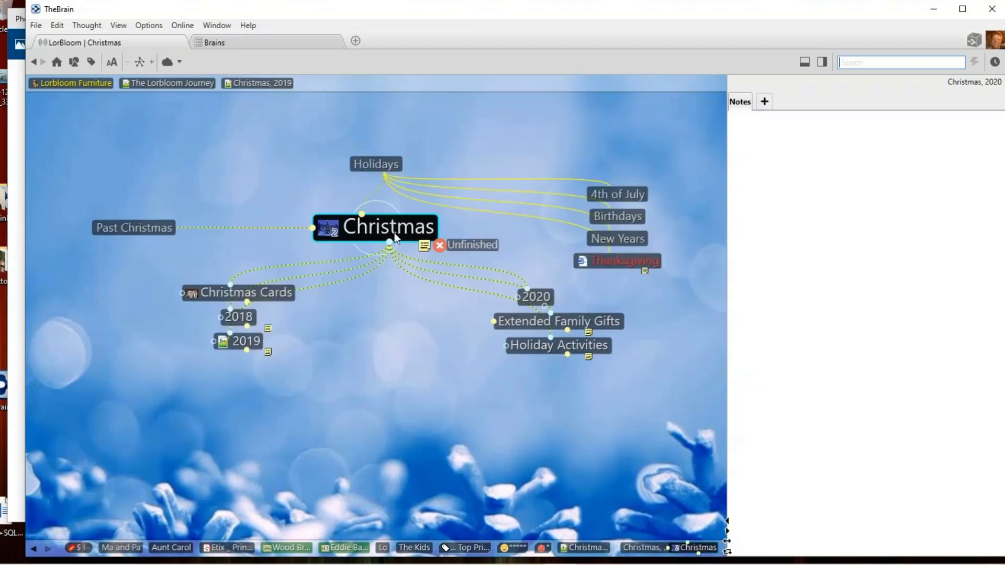
{"action": "left_click_drag", "start_coordinate": [391, 250], "coordinate": [390, 366]}
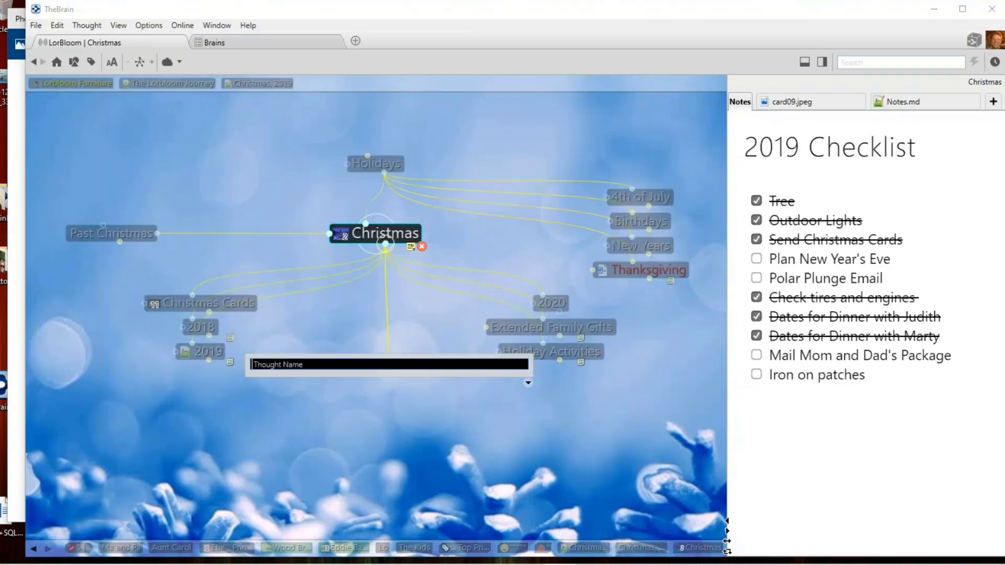
{"action": "type", "text": "2021"}
{"action": "key", "text": "Return"}
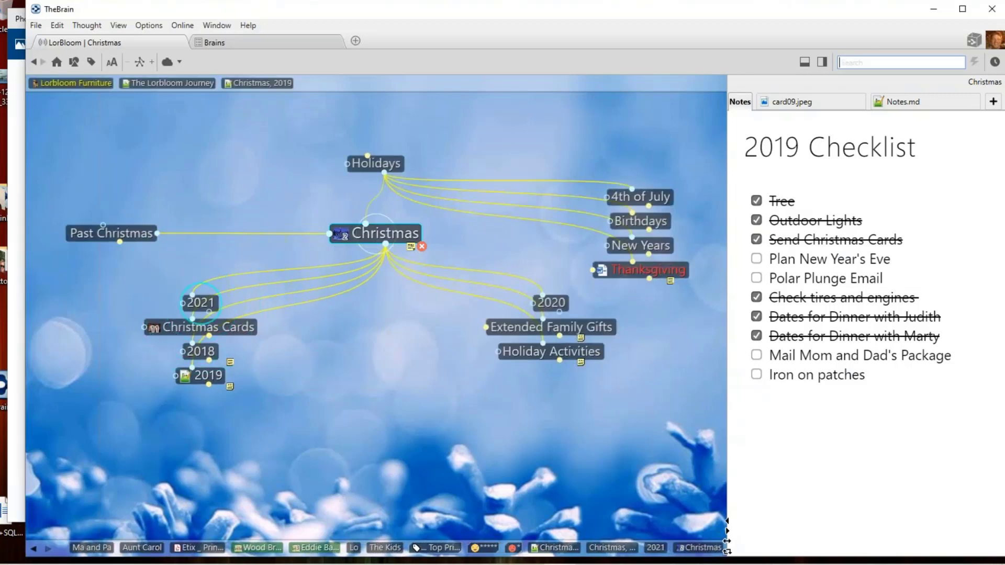
Activate the 2021 thought and rename it "2021, Christmas"
{"action": "left_click", "coordinate": [202, 303]}
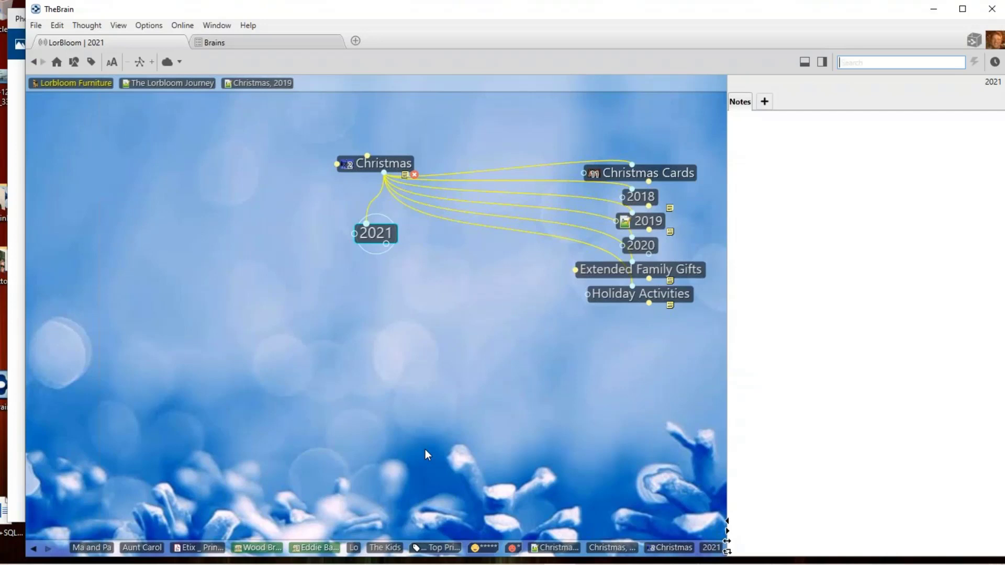
{"action": "left_click", "coordinate": [384, 235]}
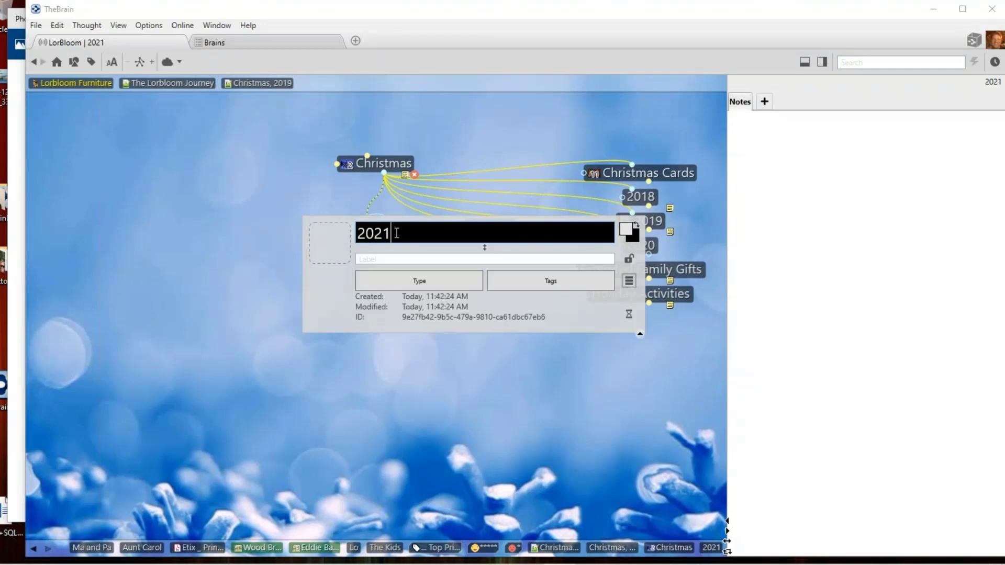
{"action": "type", "text": ", Christmas"}
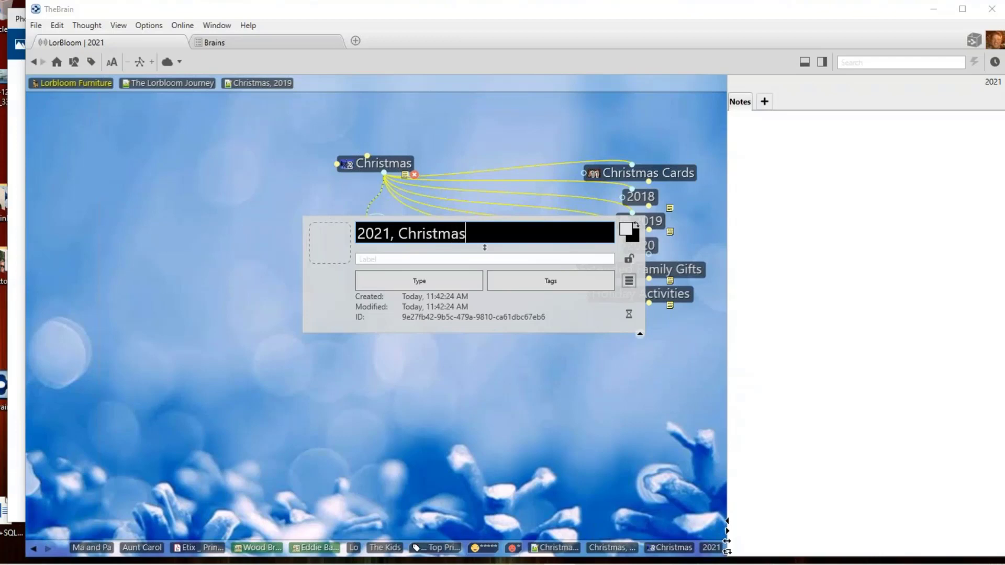
{"action": "key", "text": "Return"}
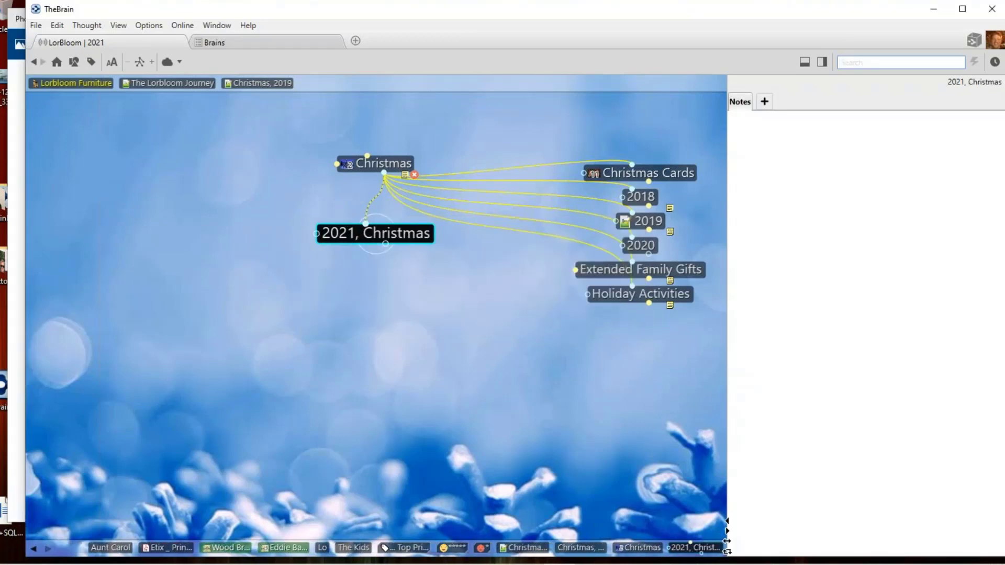
Review the gift notes and children of Christmas, 2018, and return to Christmas
{"action": "left_click", "coordinate": [394, 163]}
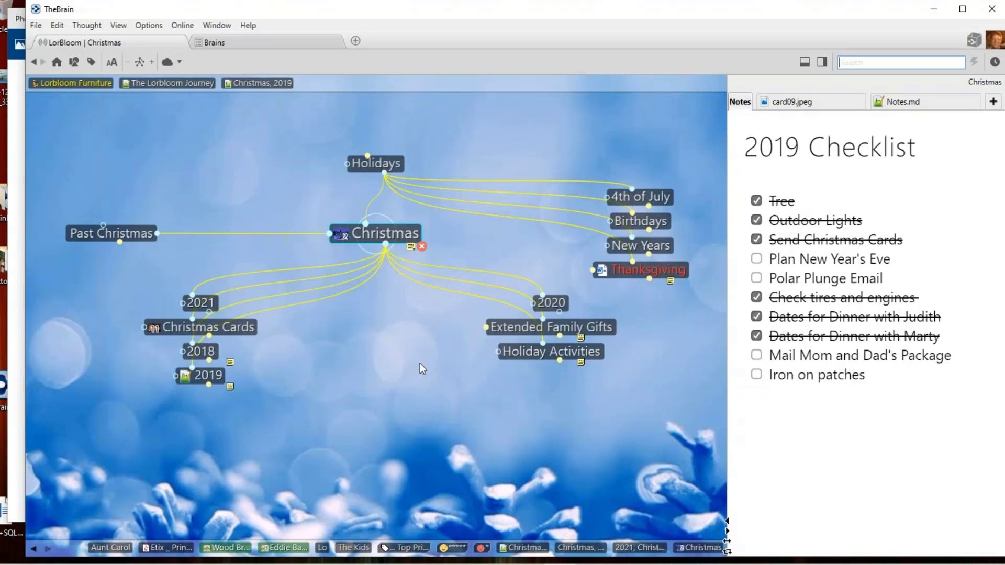
{"action": "left_click", "coordinate": [202, 353]}
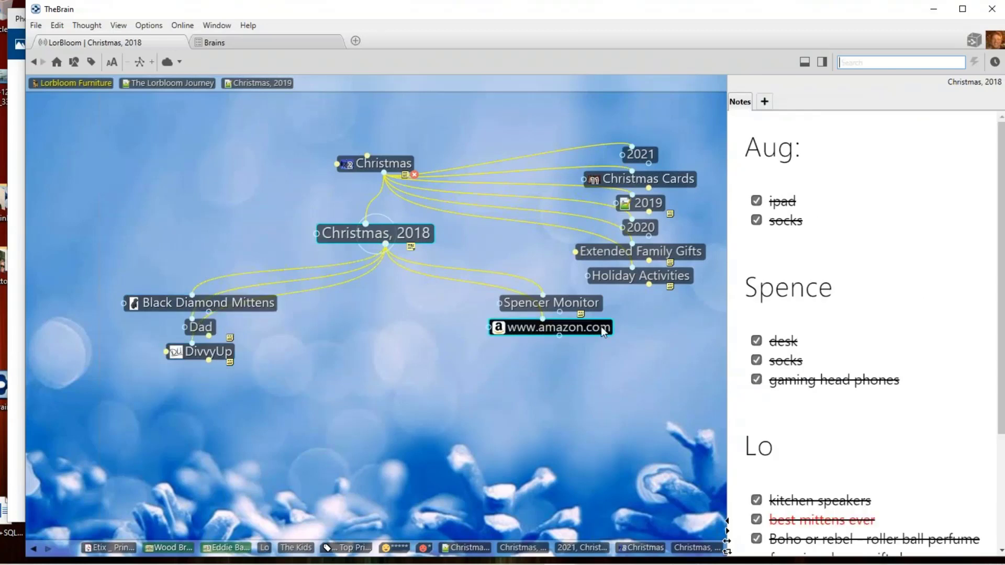
{"action": "left_click", "coordinate": [386, 164]}
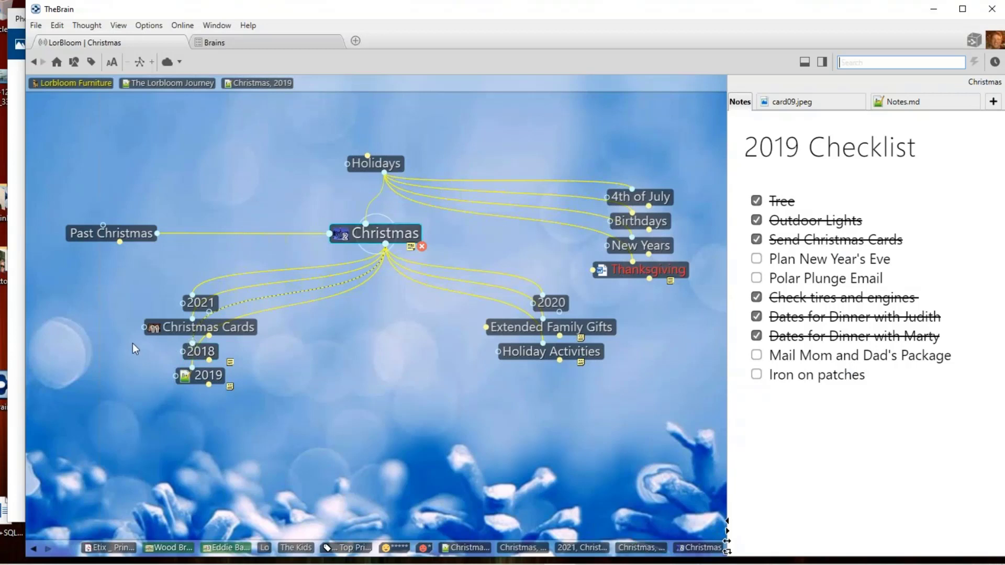
Link Christmas, 2018 under Past Christmas, inspect the unlink option on its Christmas link, and remove the new Past Christmas link
{"action": "left_click_drag", "start_coordinate": [183, 351], "coordinate": [98, 236]}
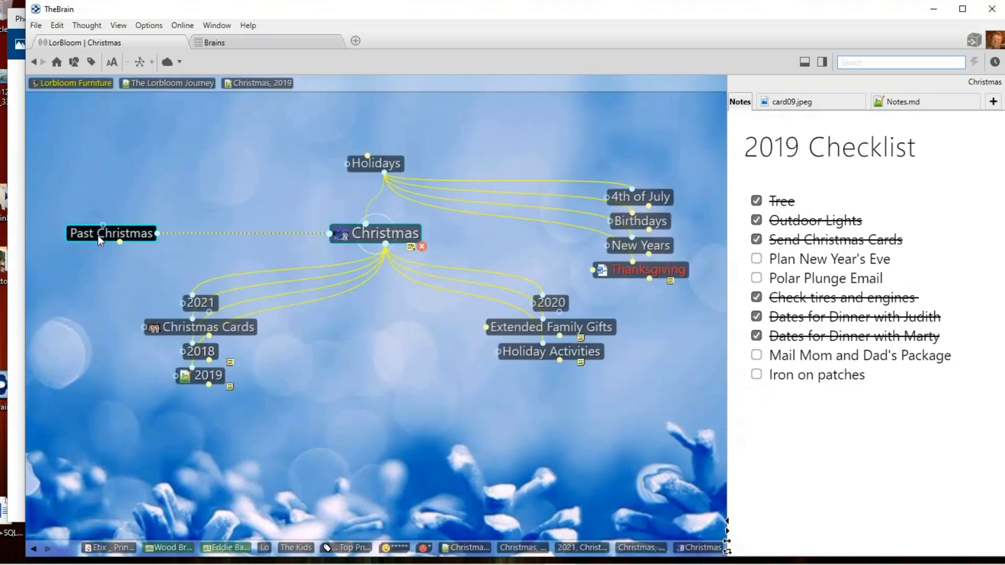
{"action": "left_click", "coordinate": [313, 290]}
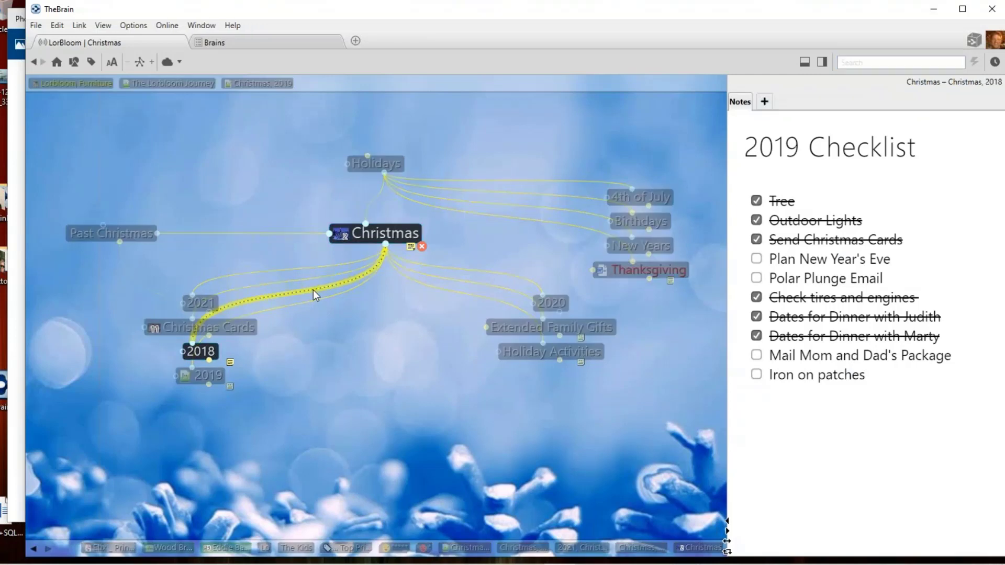
{"action": "right_click", "coordinate": [313, 290]}
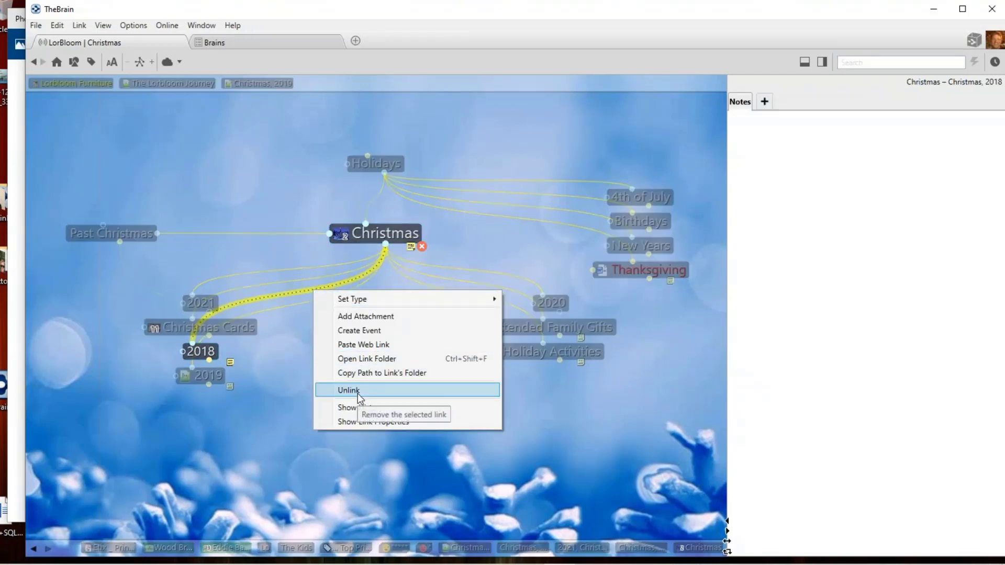
{"action": "left_click", "coordinate": [274, 405]}
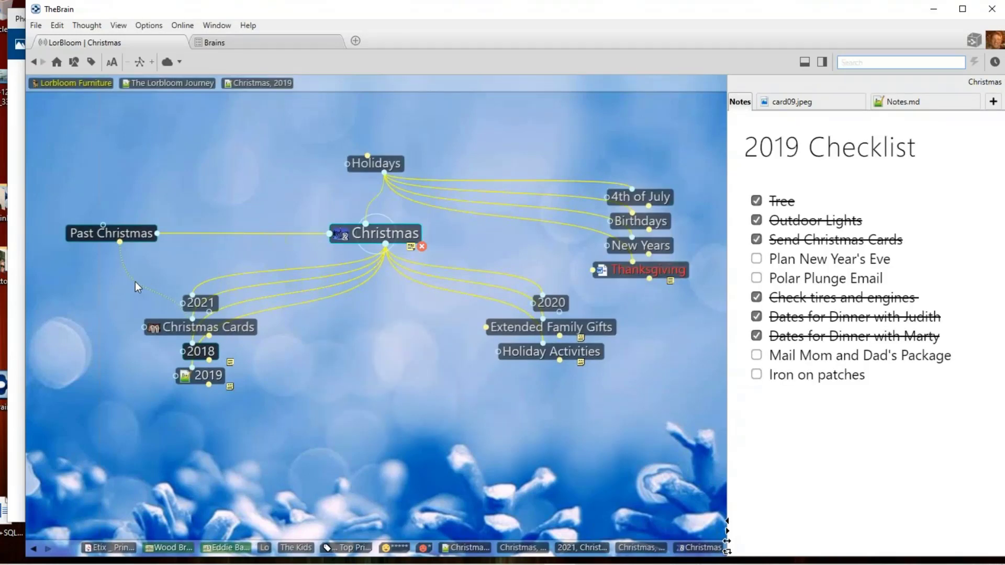
{"action": "right_click", "coordinate": [135, 282]}
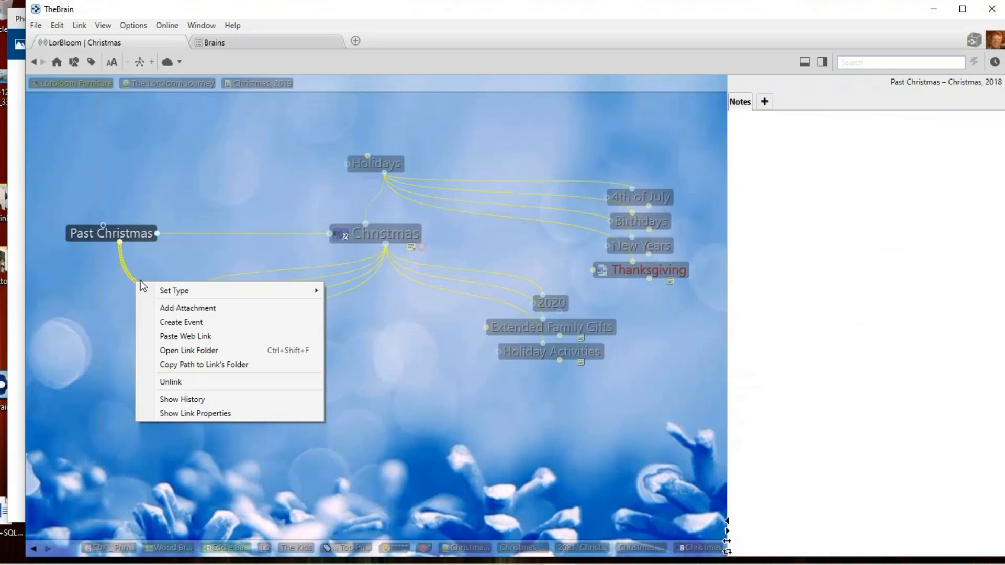
{"action": "left_click", "coordinate": [167, 382]}
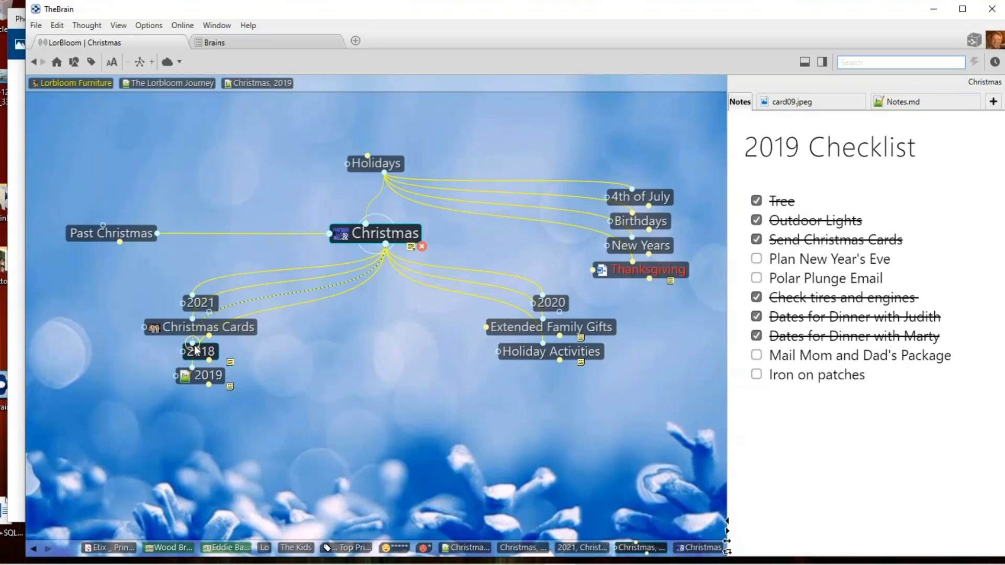
Move Christmas, 2018 from Christmas to Past Christmas, and activate it from the recent thoughts
{"action": "left_click_drag", "start_coordinate": [194, 347], "coordinate": [100, 237]}
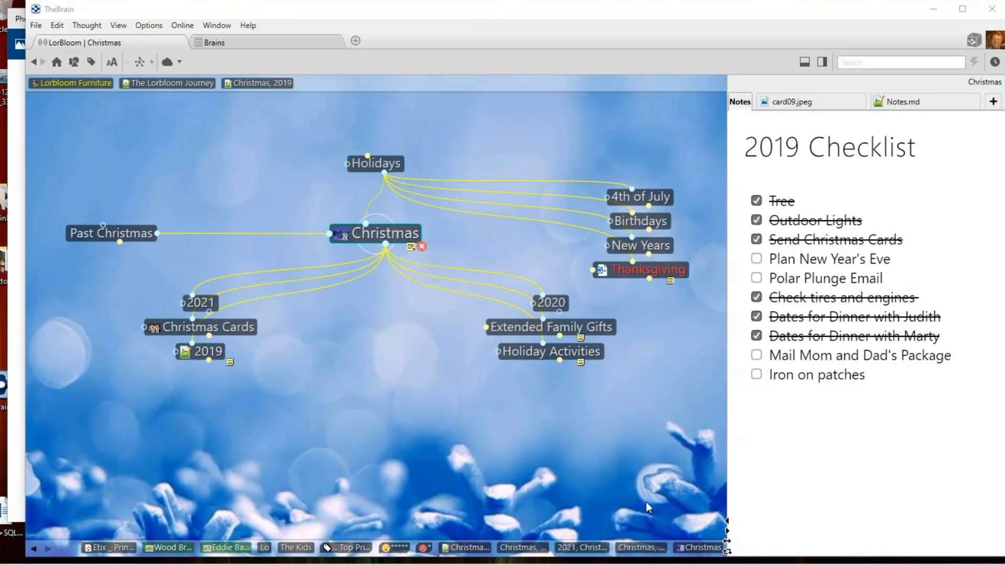
{"action": "left_click", "coordinate": [640, 548]}
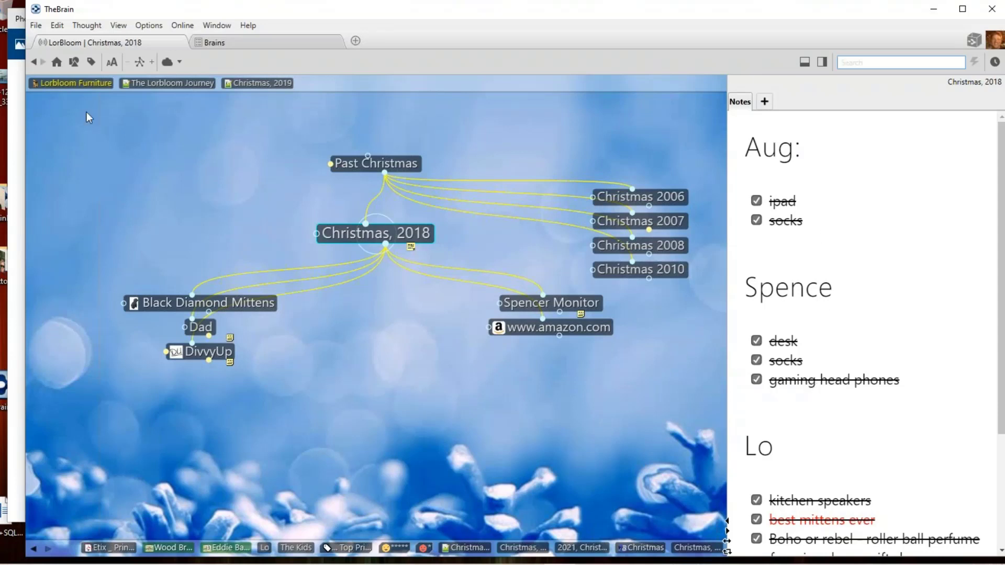
Return to Christmas by way of Christmas, 2019, and forget the Christmas, 2020 thought
{"action": "left_click", "coordinate": [273, 83]}
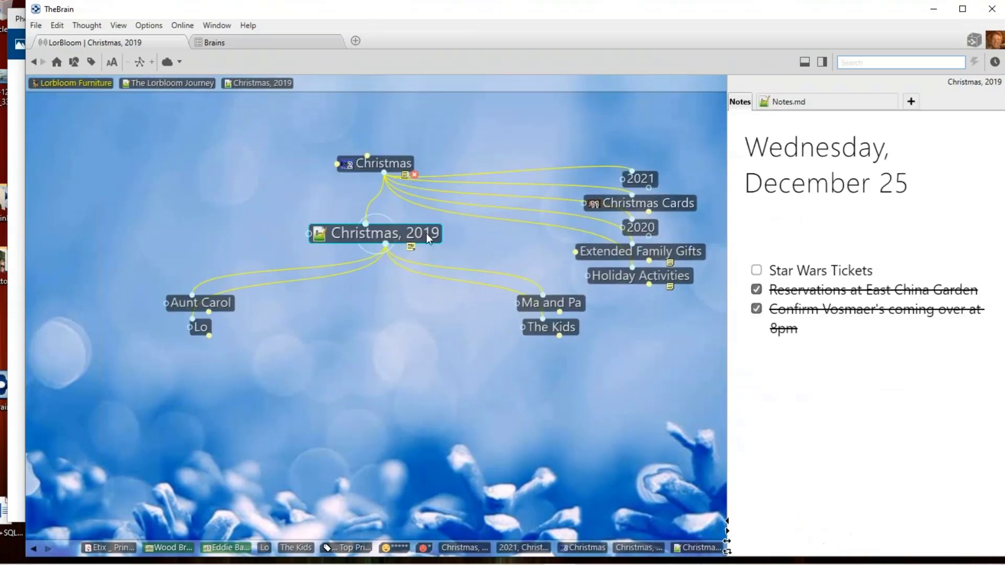
{"action": "left_click", "coordinate": [379, 166]}
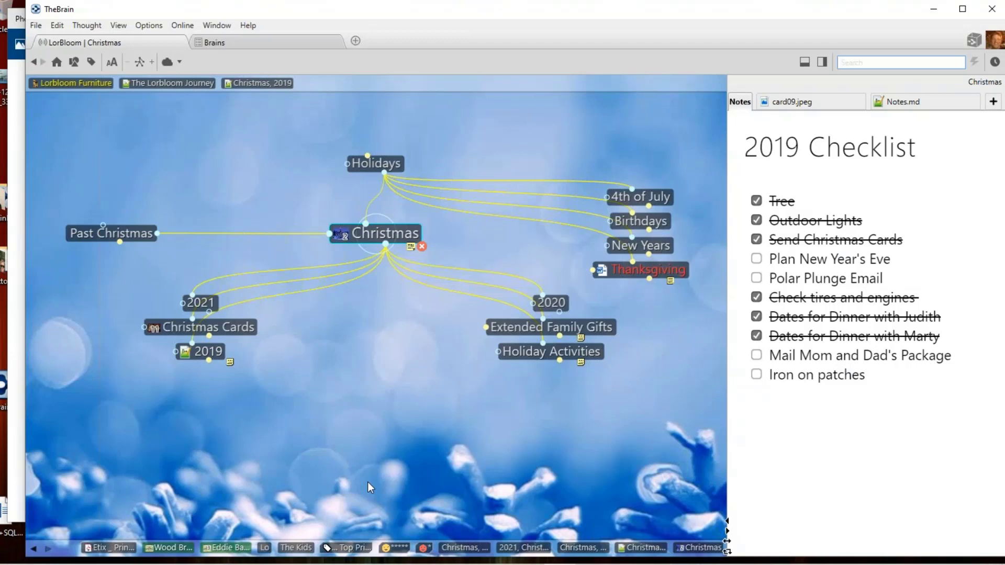
{"action": "right_click", "coordinate": [552, 300]}
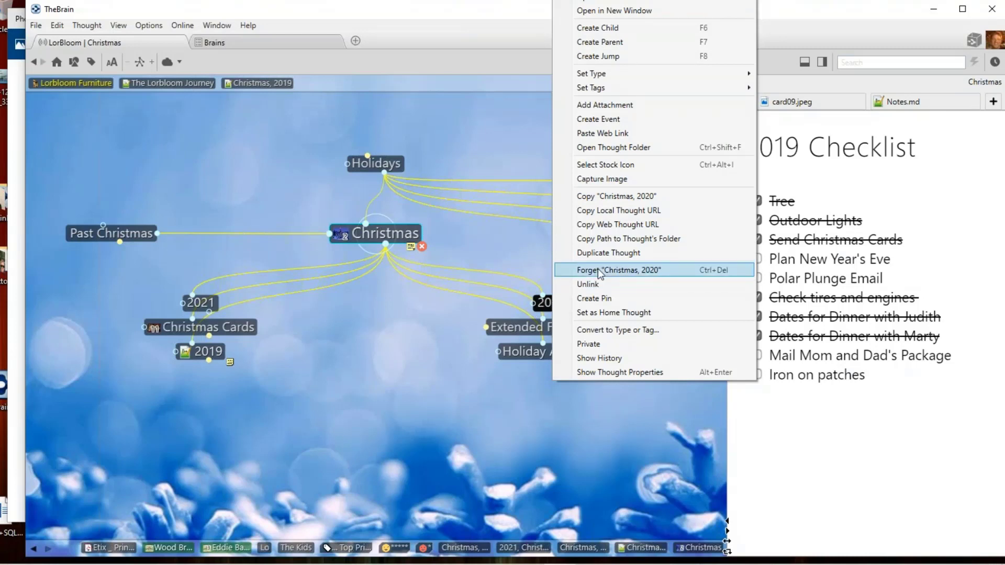
{"action": "left_click", "coordinate": [598, 269]}
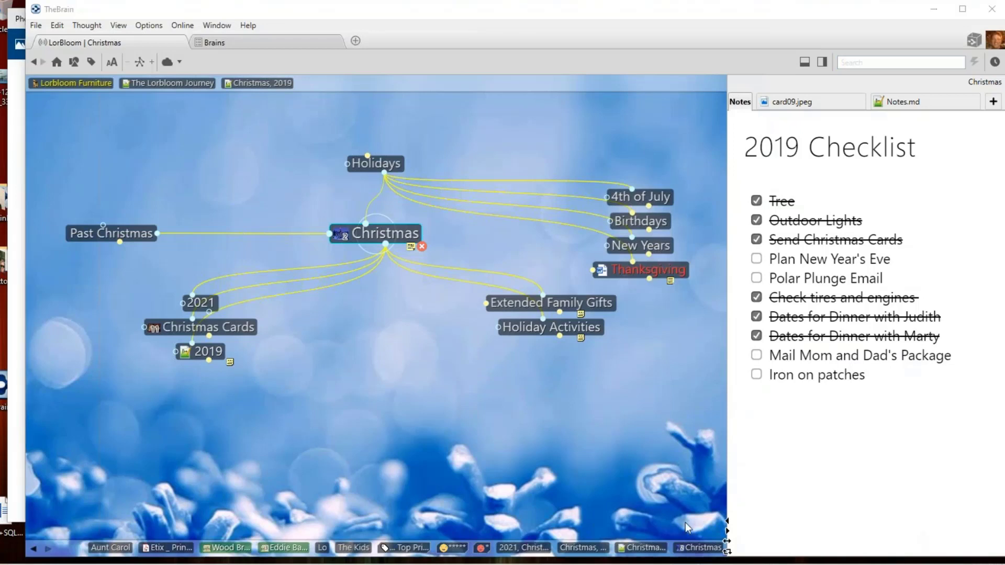
{"action": "left_click", "coordinate": [441, 396]}
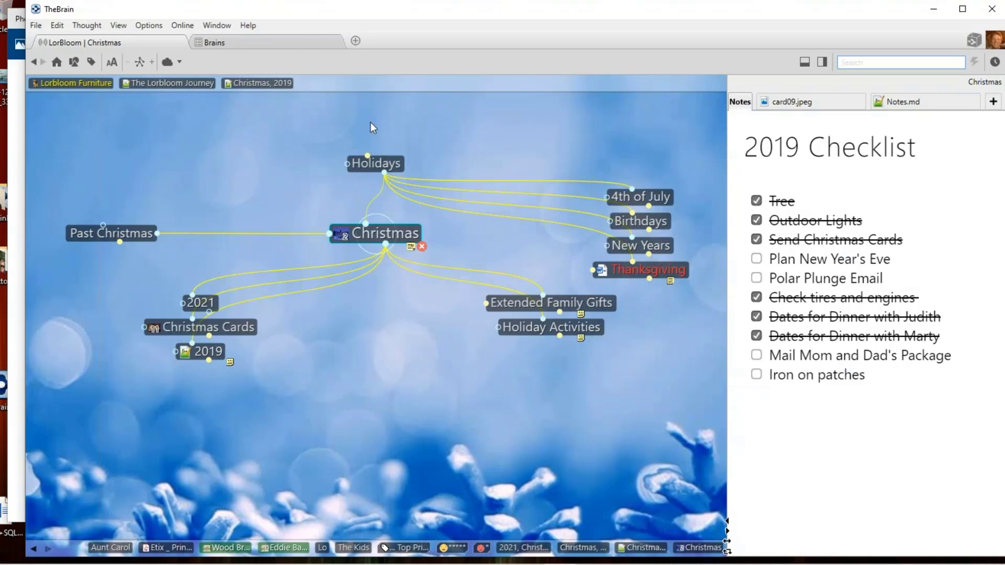
Show forgotten thoughts, permanently delete the forgotten Christmas, 2020 thought, and stop showing forgotten thoughts
{"action": "left_click", "coordinate": [150, 26]}
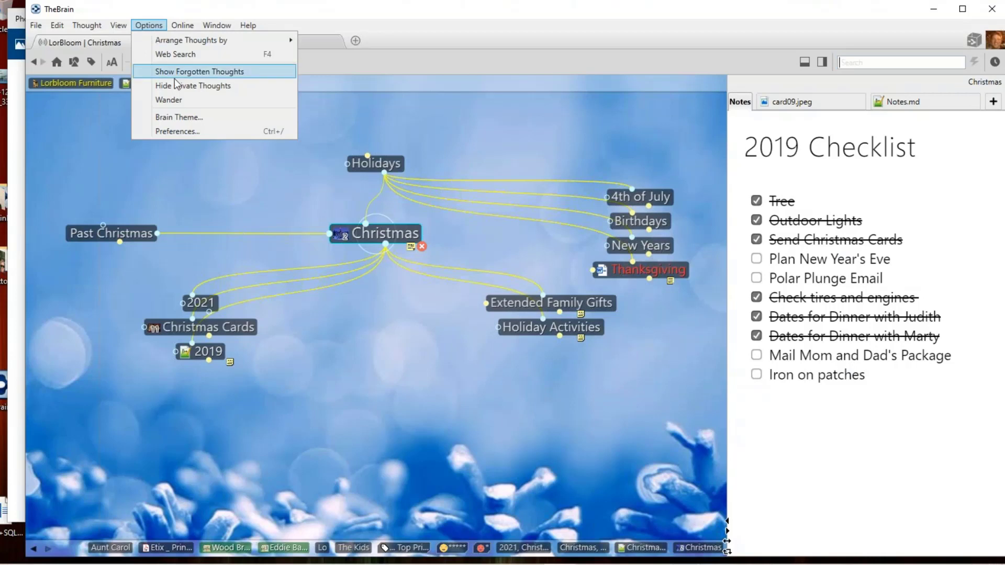
{"action": "left_click", "coordinate": [228, 73]}
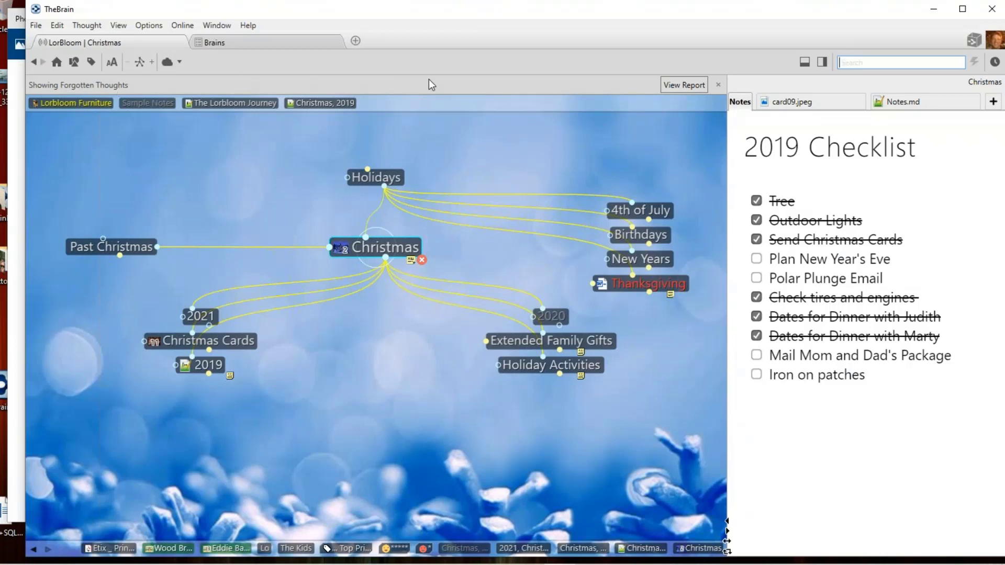
{"action": "right_click", "coordinate": [565, 320]}
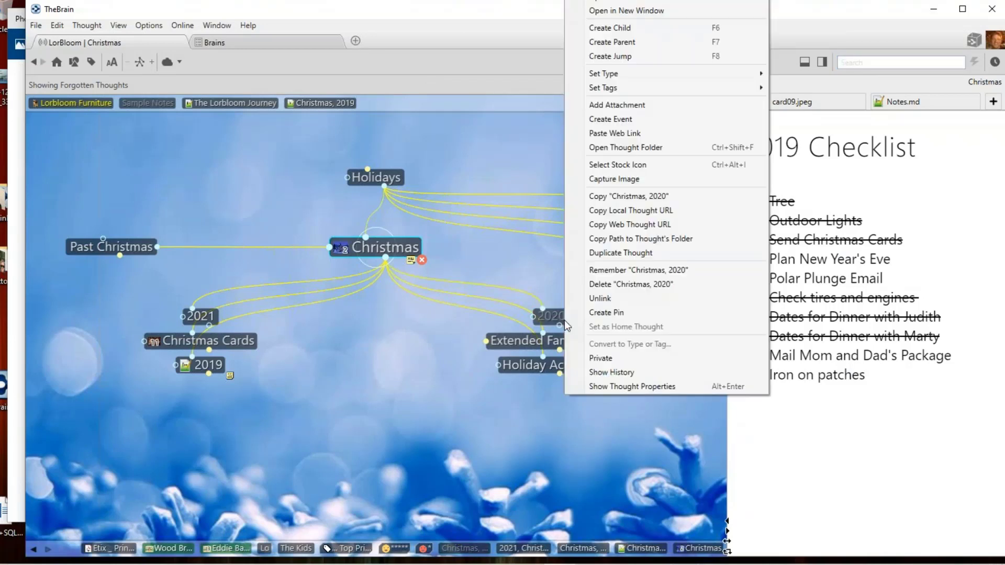
{"action": "left_click", "coordinate": [640, 287]}
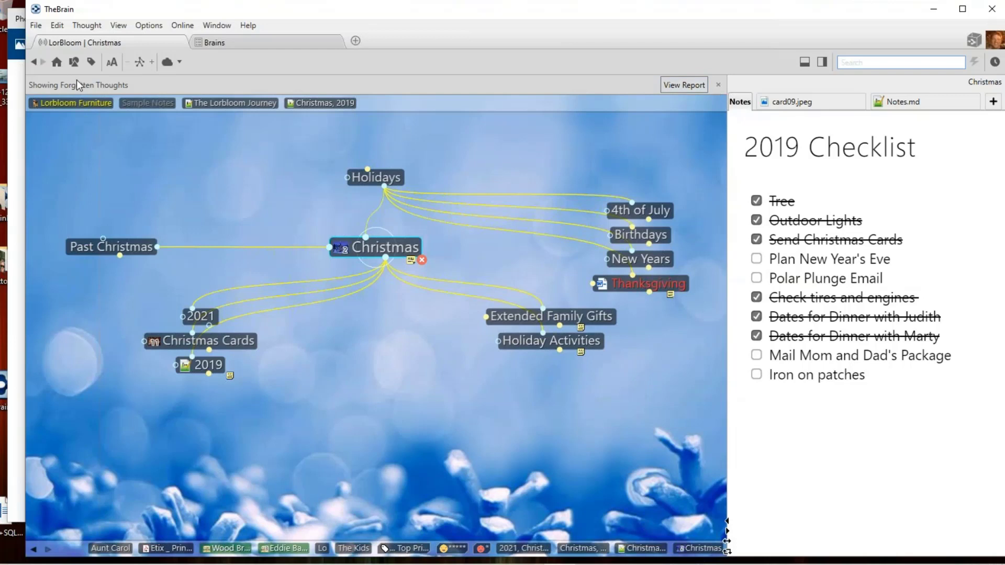
{"action": "left_click", "coordinate": [719, 85]}
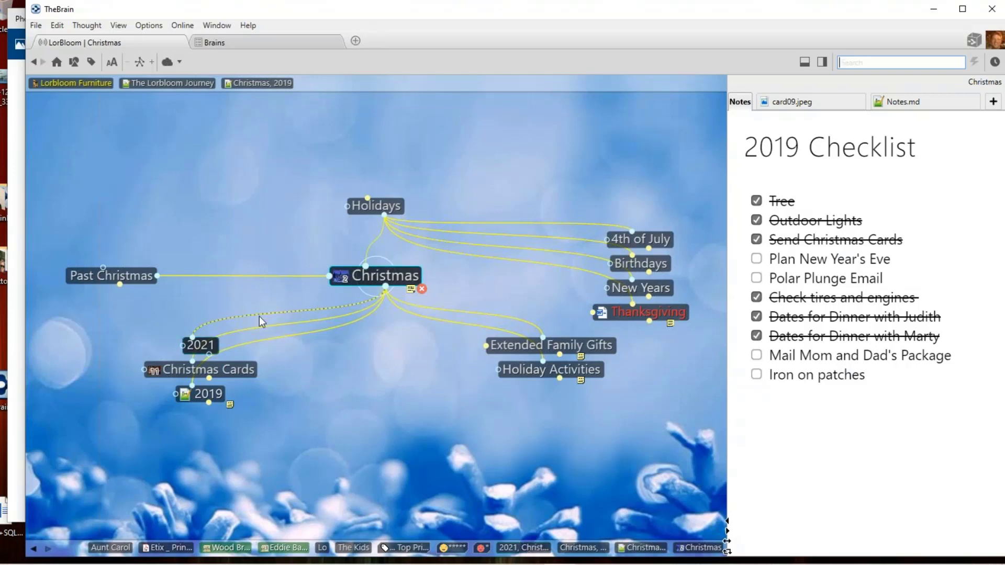
Delete the 2021, Christmas thought, look through the undo history, and undo that deletion
{"action": "right_click", "coordinate": [205, 349]}
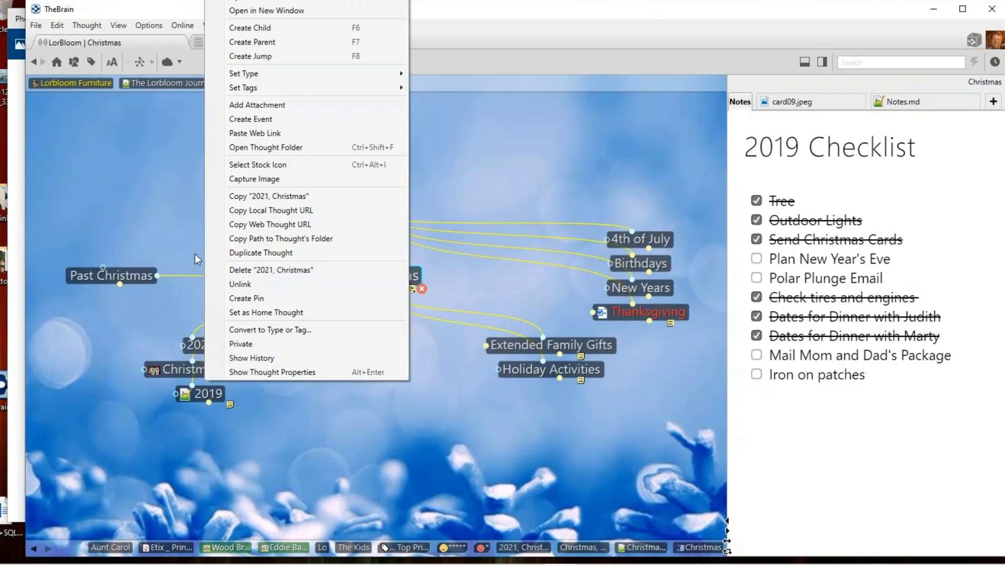
{"action": "left_click", "coordinate": [237, 271]}
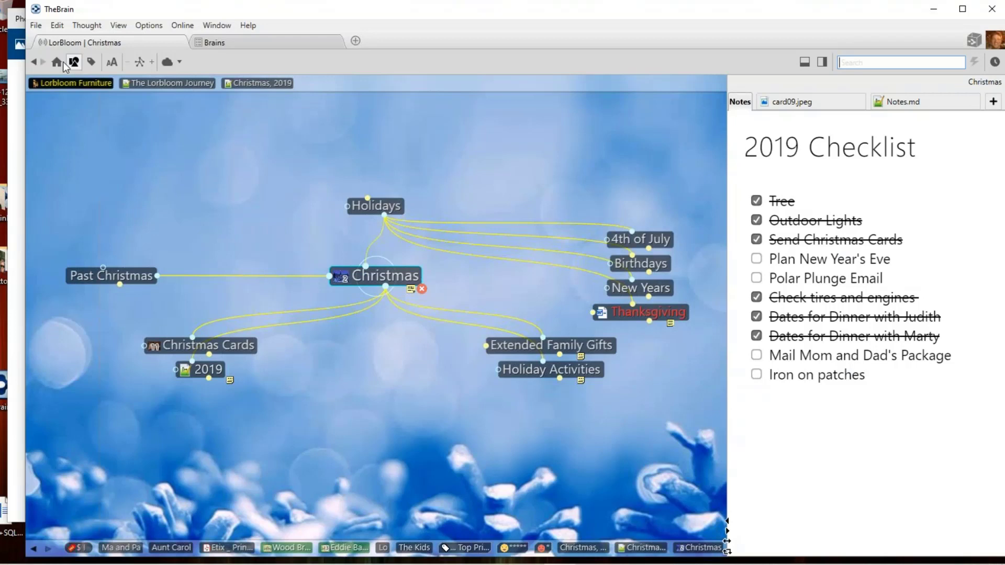
{"action": "left_click", "coordinate": [58, 26]}
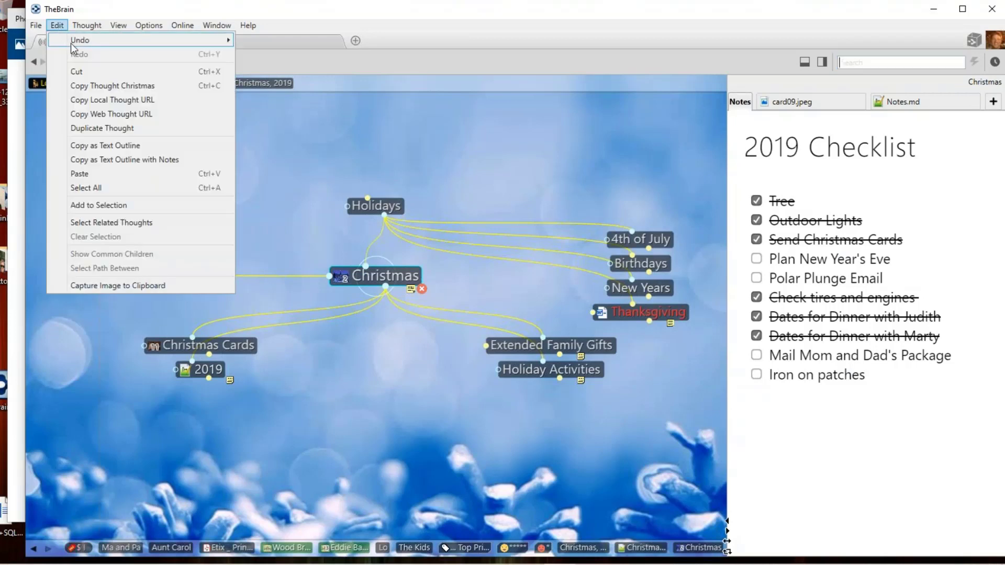
{"action": "mouse_move", "coordinate": [71, 43]}
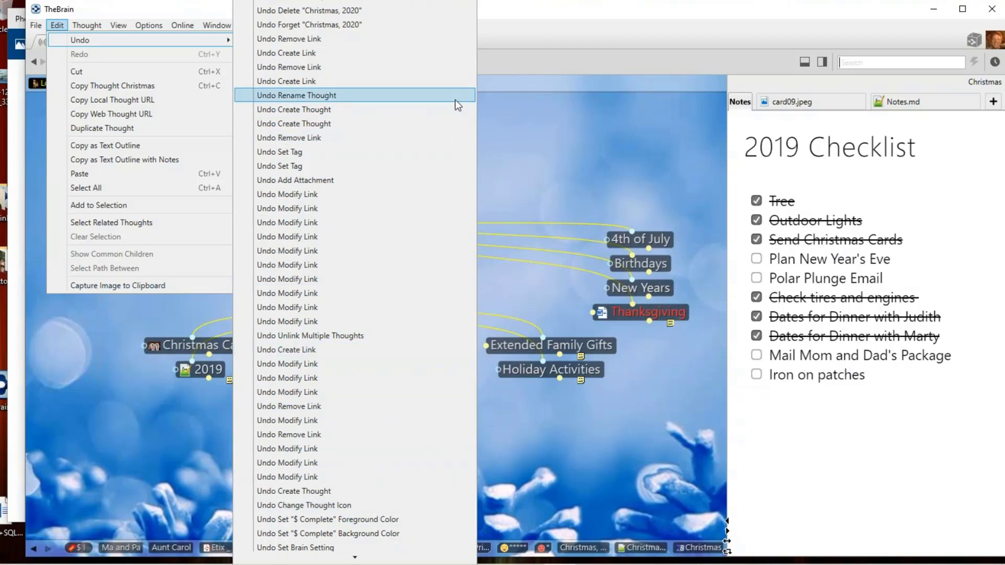
{"action": "mouse_move", "coordinate": [356, 558]}
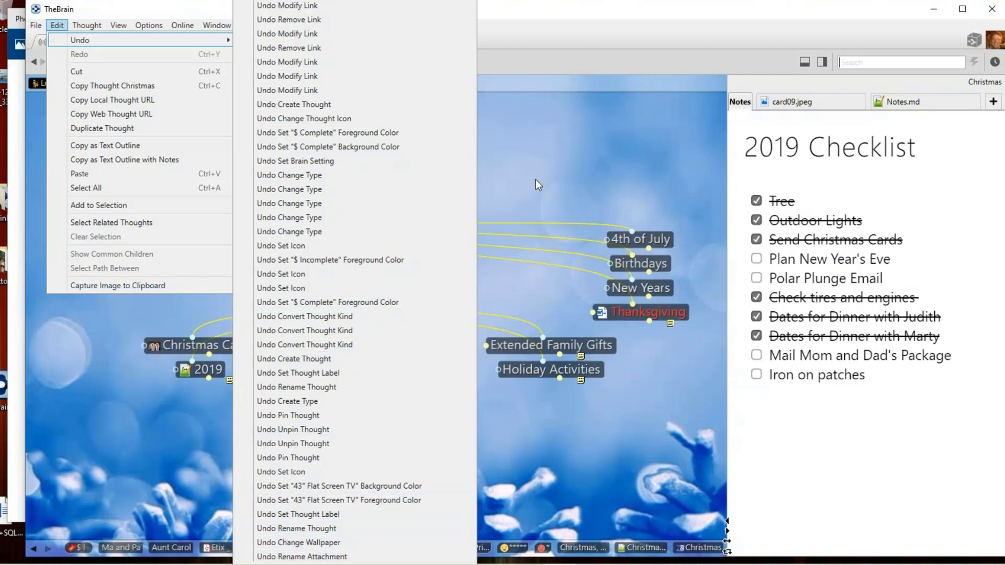
{"action": "scroll", "coordinate": [445, 203], "scroll_direction": "up", "scroll_amount": 9}
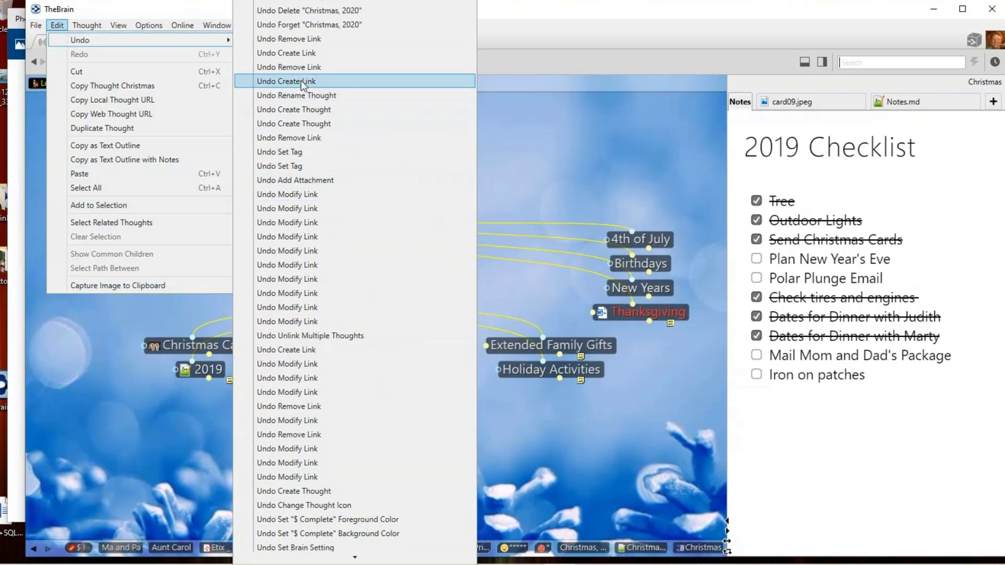
{"action": "left_click", "coordinate": [338, 2]}
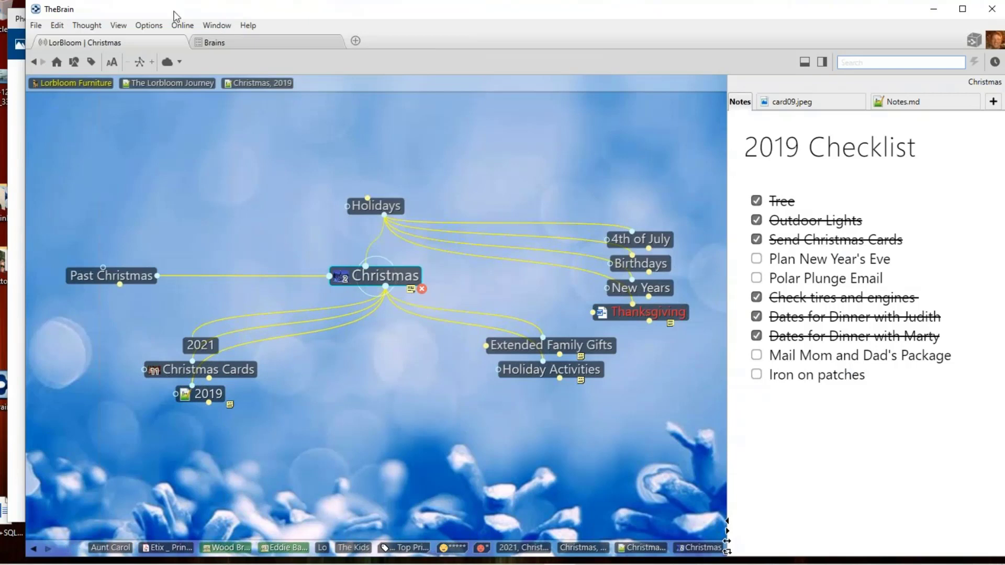
Open the brain's sync settings and toggle the option to sync this brain automatically
{"action": "left_click", "coordinate": [179, 63]}
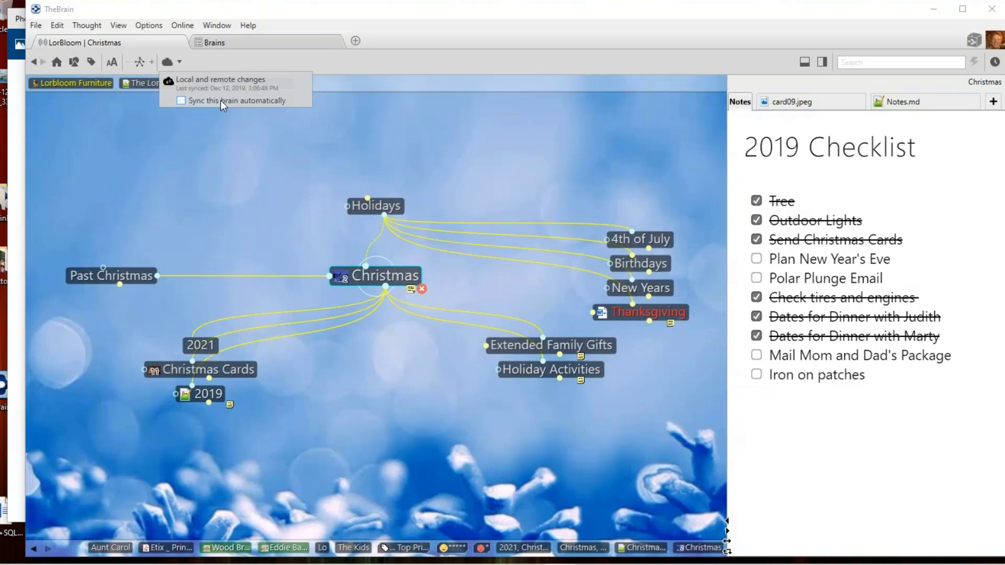
{"action": "left_click", "coordinate": [181, 100]}
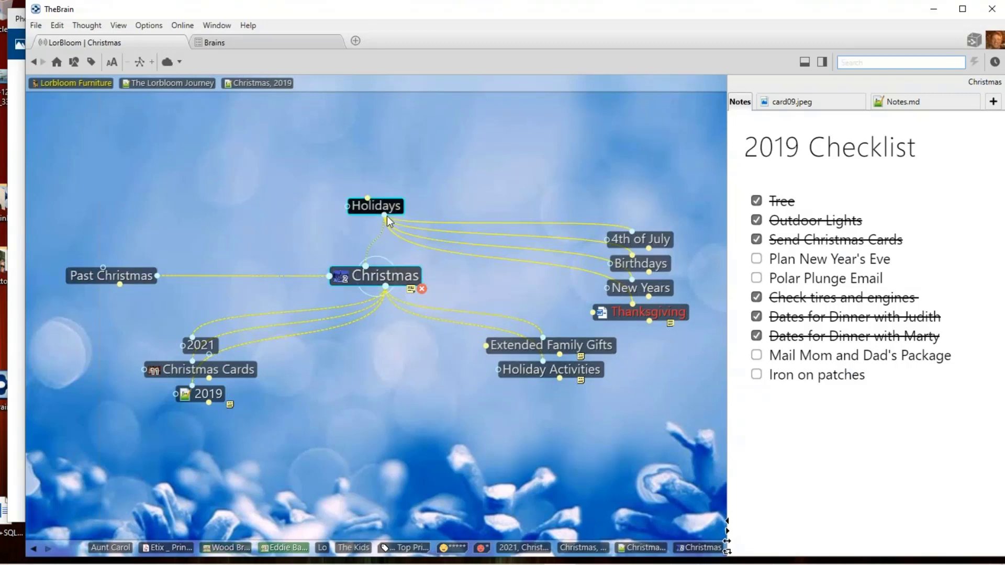
Try selecting and deselecting Christmas, add all of its child thoughts to the selection, and clear the selection
{"action": "left_click", "coordinate": [395, 281], "text": "ctrl"}
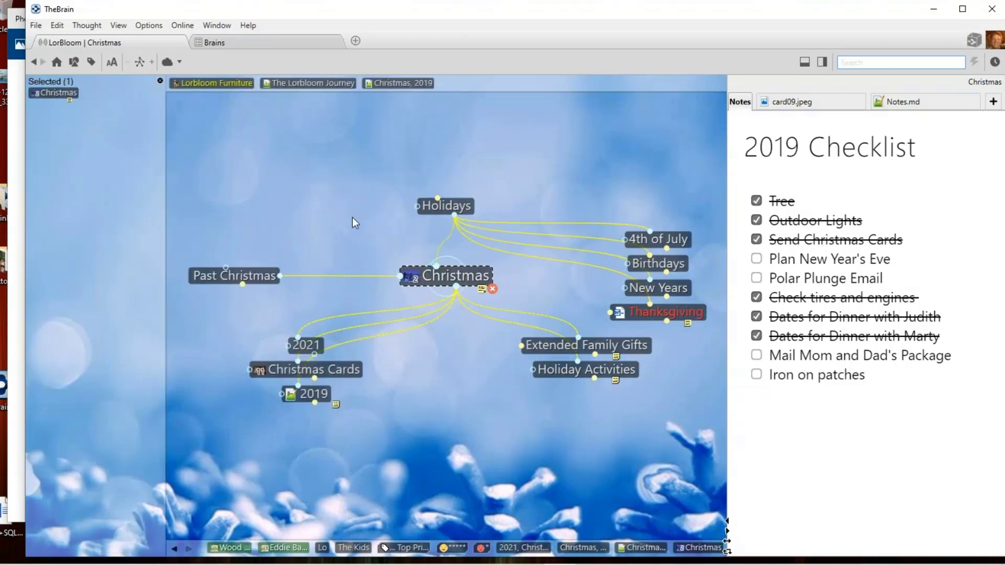
{"action": "left_click", "coordinate": [464, 280], "text": "ctrl"}
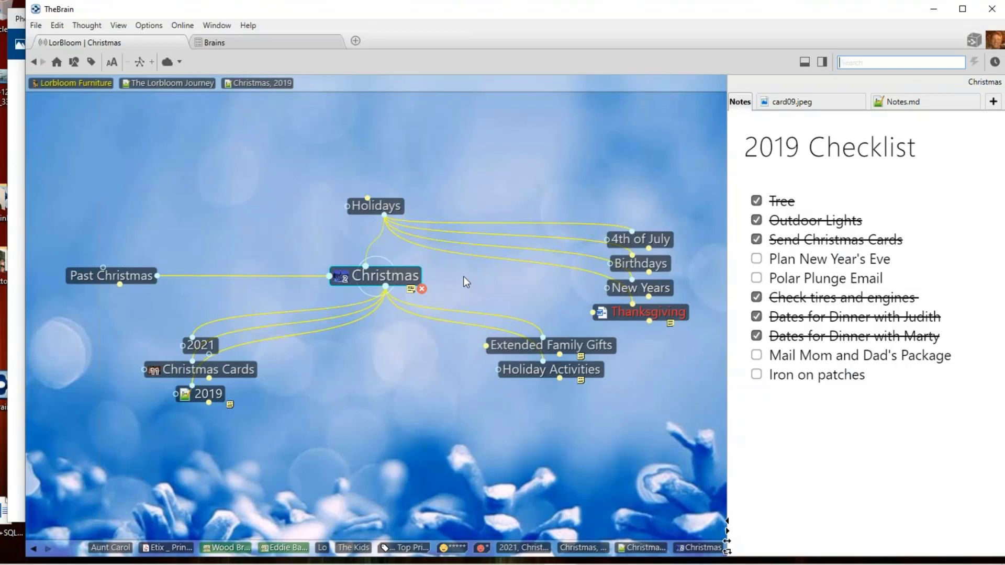
{"action": "left_click", "coordinate": [388, 279]}
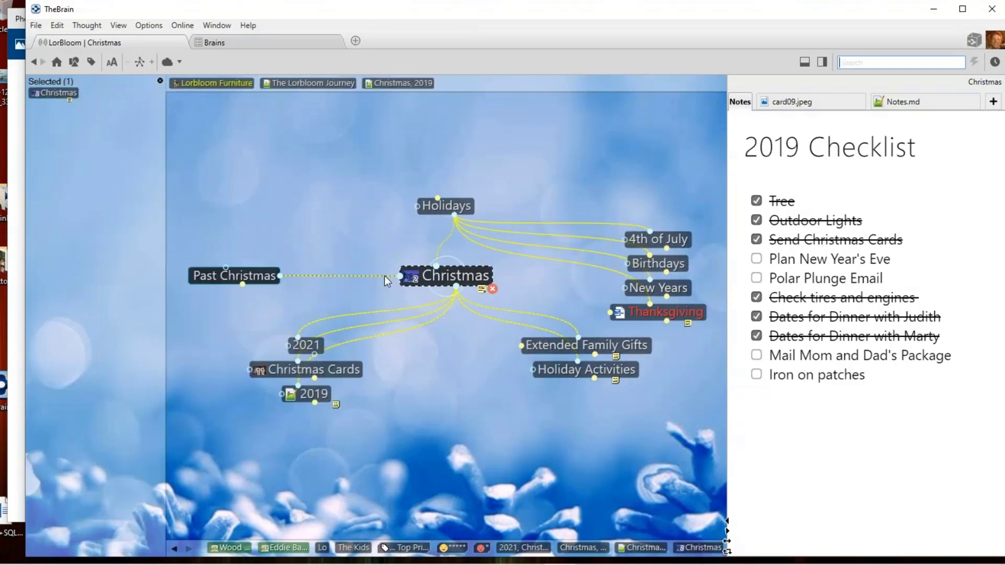
{"action": "left_click", "coordinate": [457, 289], "text": "shift"}
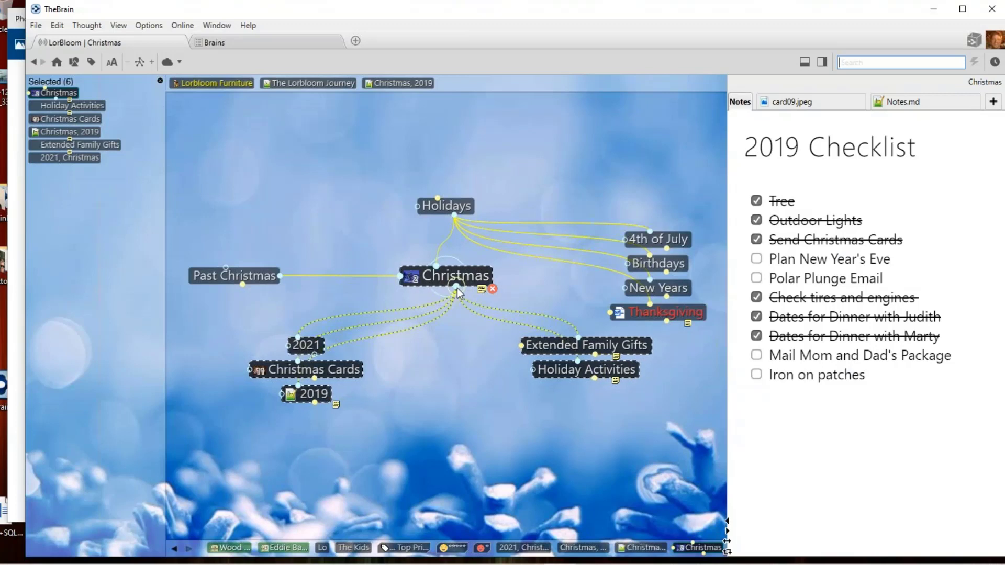
{"action": "left_click", "coordinate": [160, 81]}
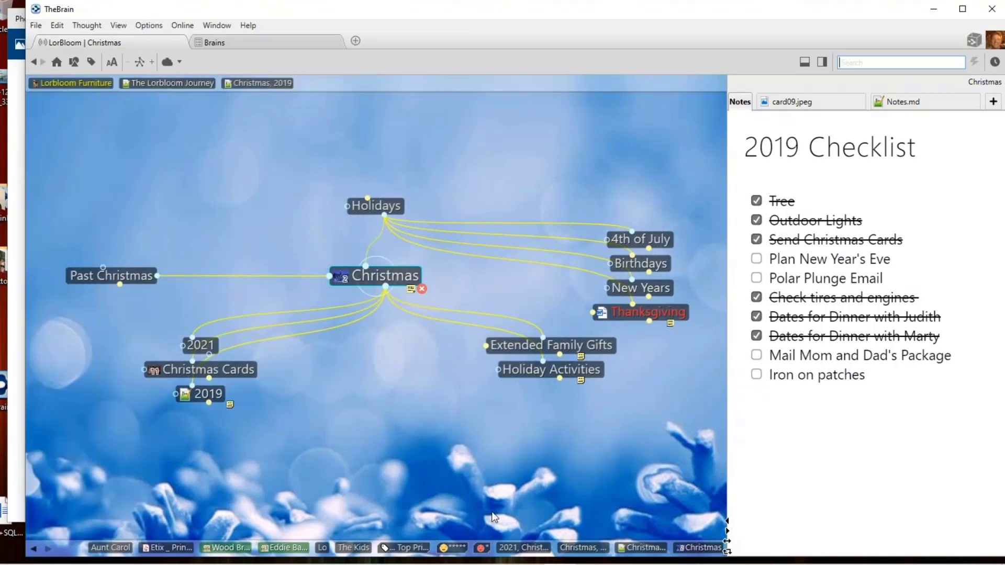
Select all child thoughts of Christmas with a selection box, and add Past Christmas and Christmas to the selection
{"action": "left_click_drag", "start_coordinate": [648, 446], "coordinate": [146, 339]}
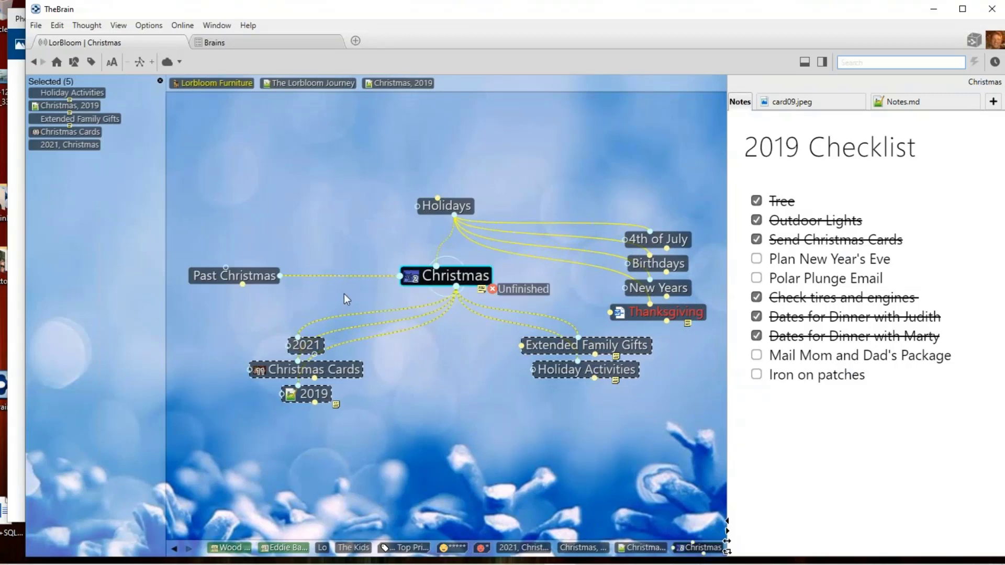
{"action": "left_click", "coordinate": [264, 276], "text": "ctrl"}
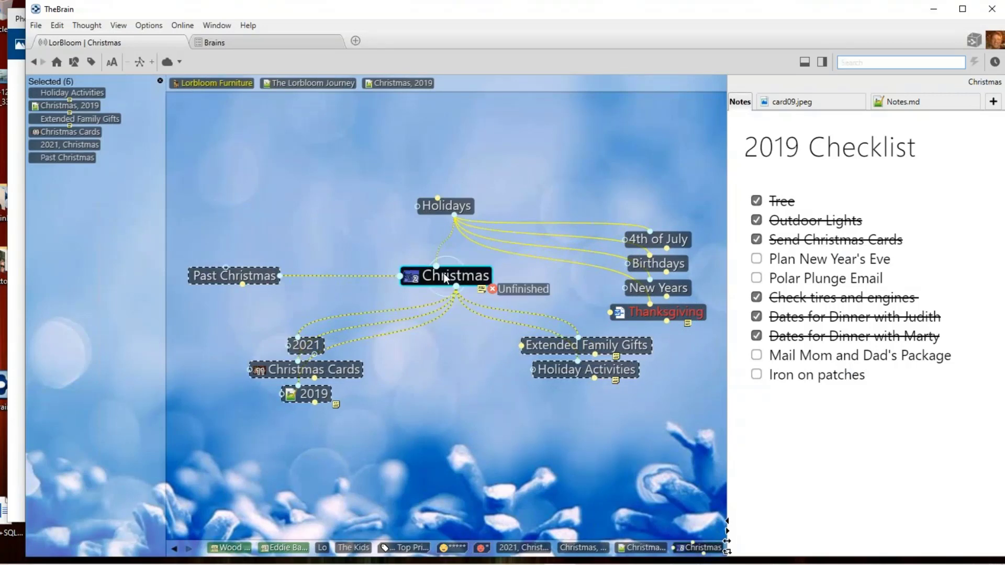
{"action": "left_click", "coordinate": [404, 276], "text": "ctrl"}
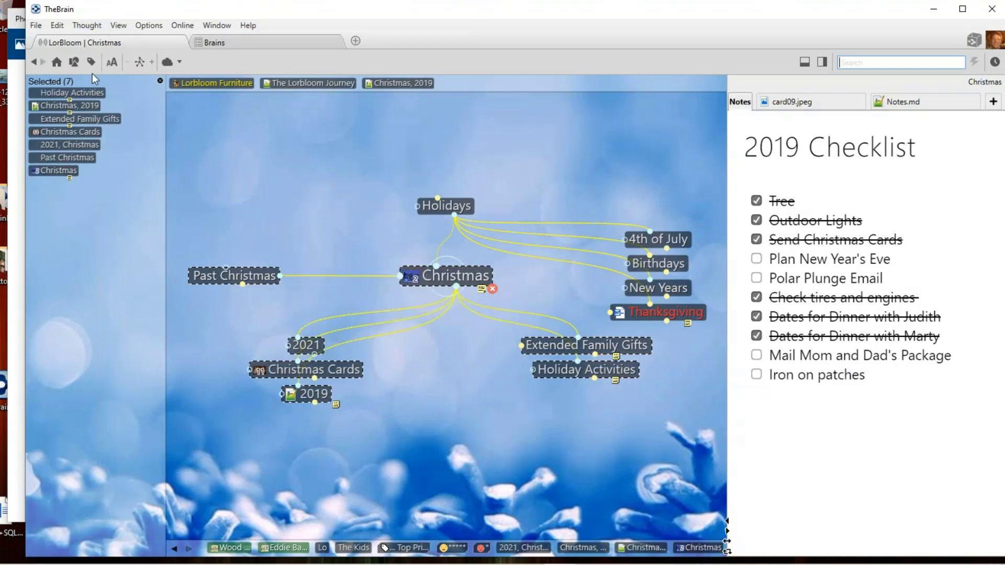
Extend the selection with related child thoughts up to 10 clicks away, and add Holidays to it
{"action": "left_click", "coordinate": [87, 26]}
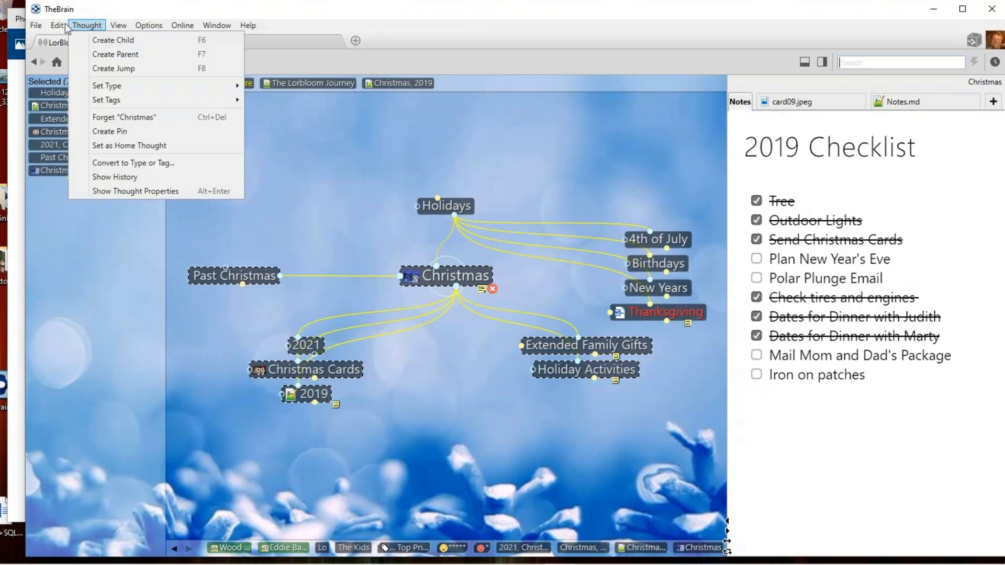
{"action": "mouse_move", "coordinate": [57, 26]}
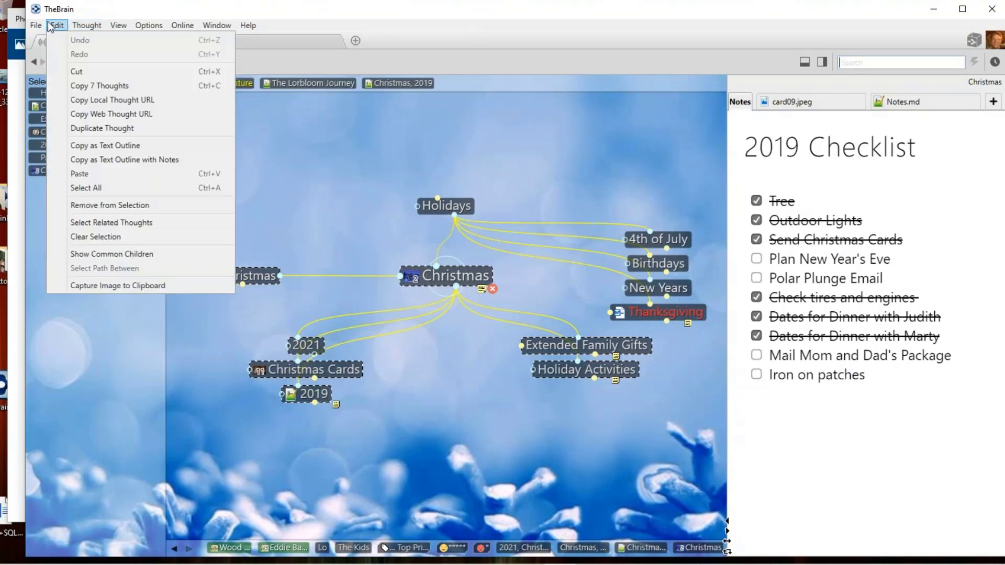
{"action": "left_click", "coordinate": [107, 223]}
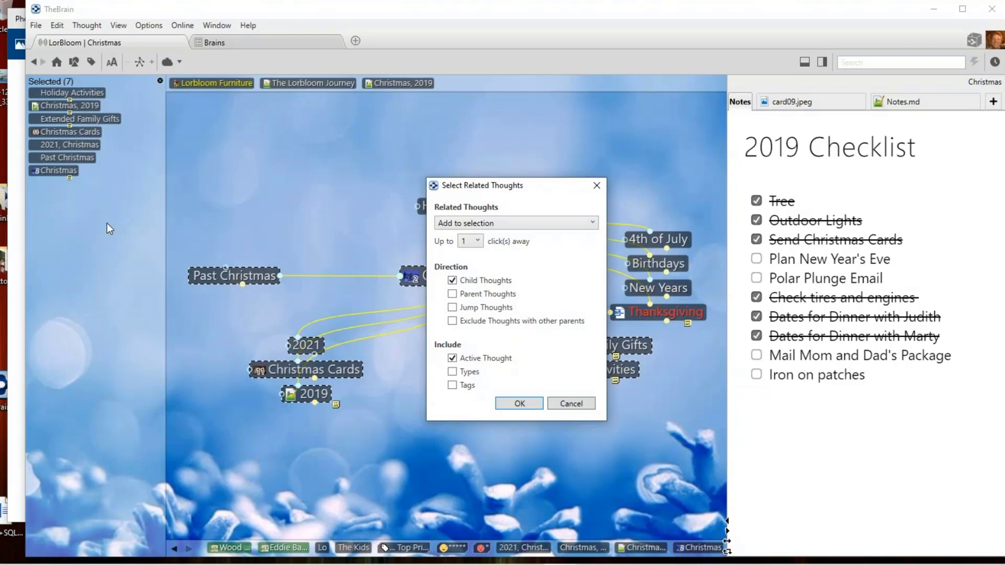
{"action": "left_click", "coordinate": [477, 241]}
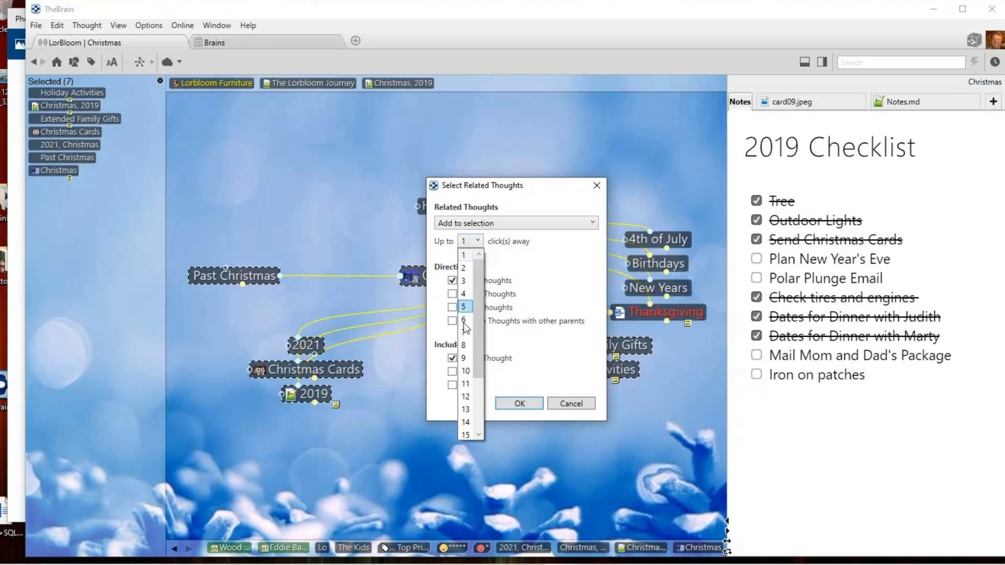
{"action": "left_click", "coordinate": [466, 371]}
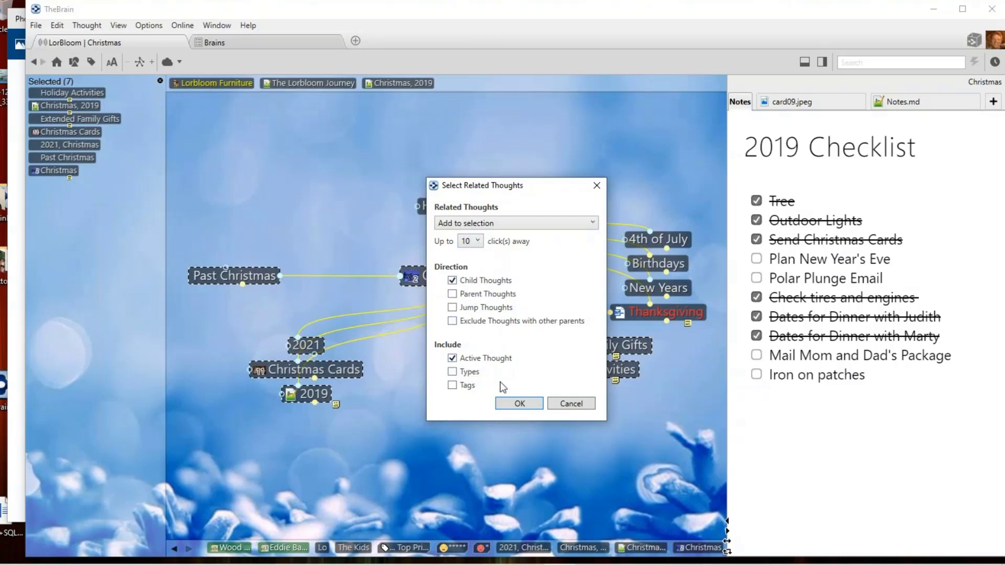
{"action": "left_click", "coordinate": [519, 404]}
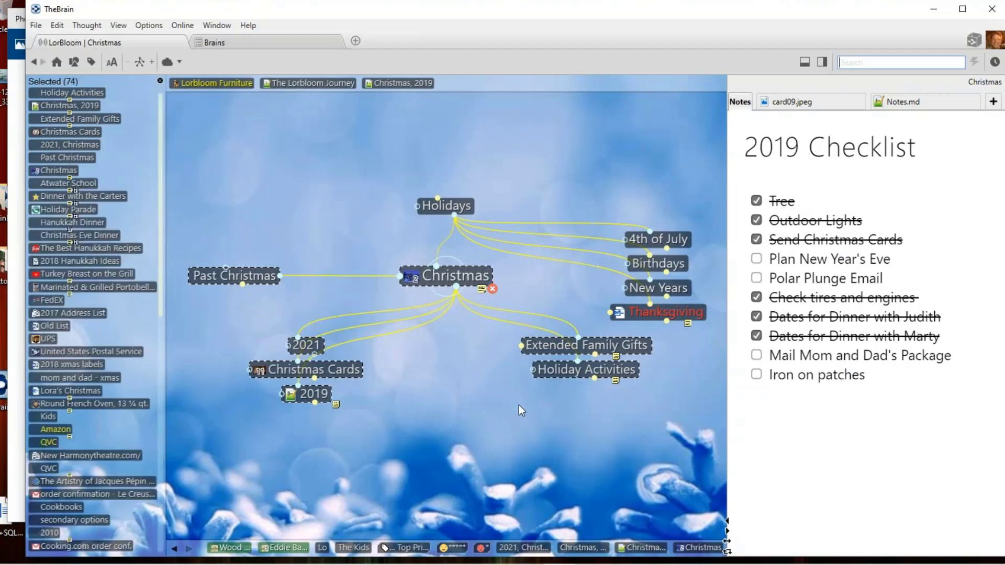
{"action": "left_click", "coordinate": [459, 208], "text": "ctrl"}
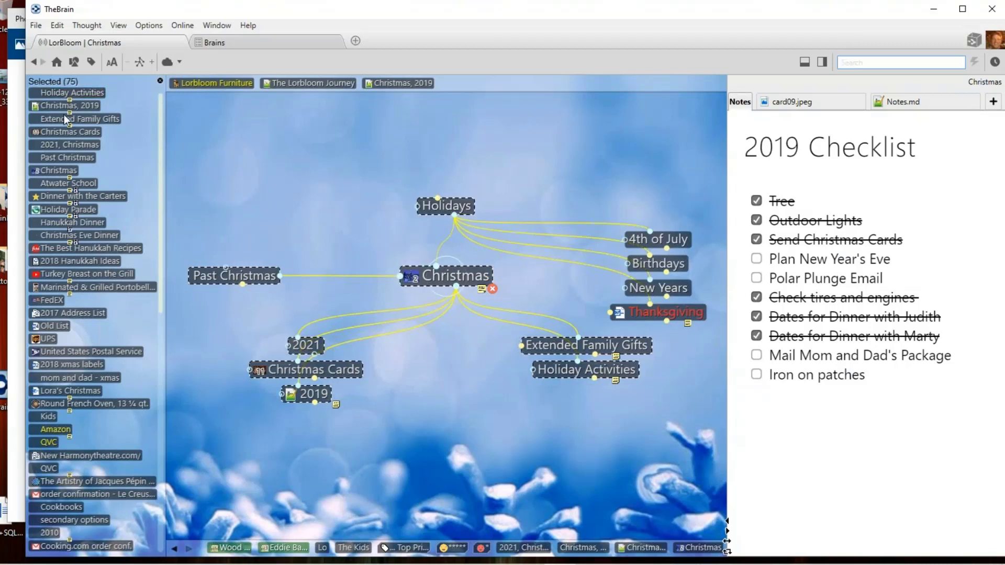
Copy the selected thoughts as a text outline, switch to Notepad++, and create a new blank document
{"action": "right_click", "coordinate": [130, 151]}
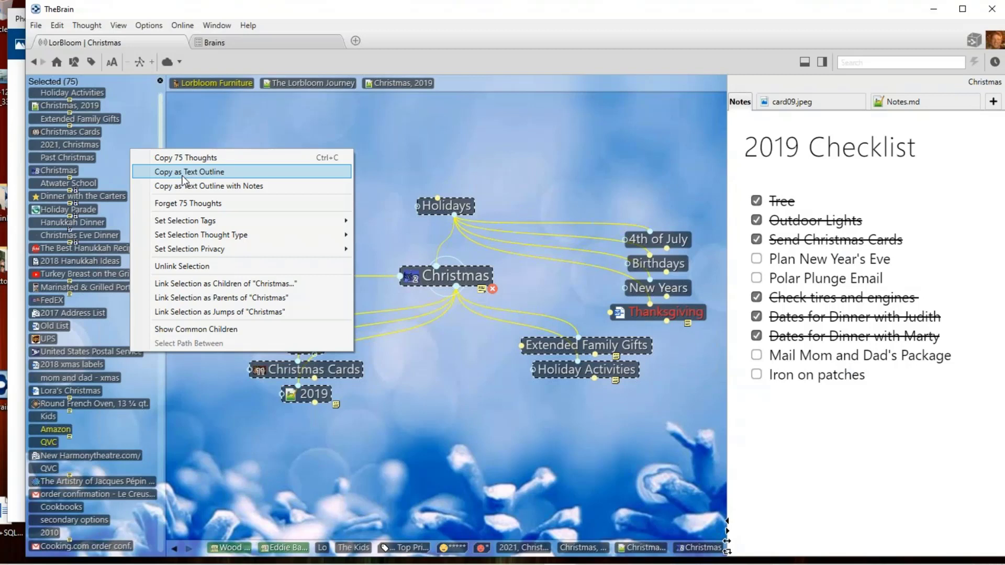
{"action": "left_click", "coordinate": [183, 176]}
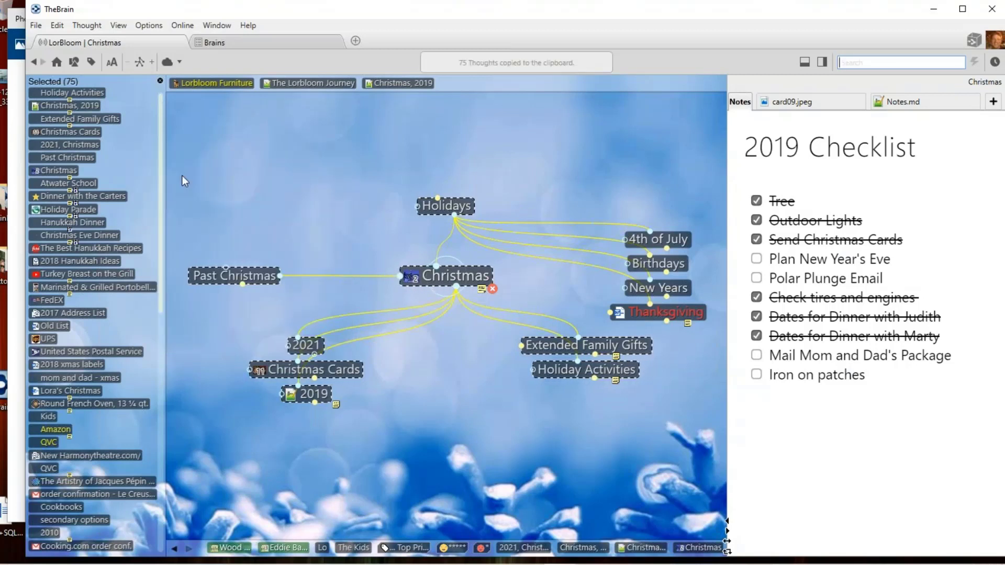
{"action": "mouse_move", "coordinate": [429, 563]}
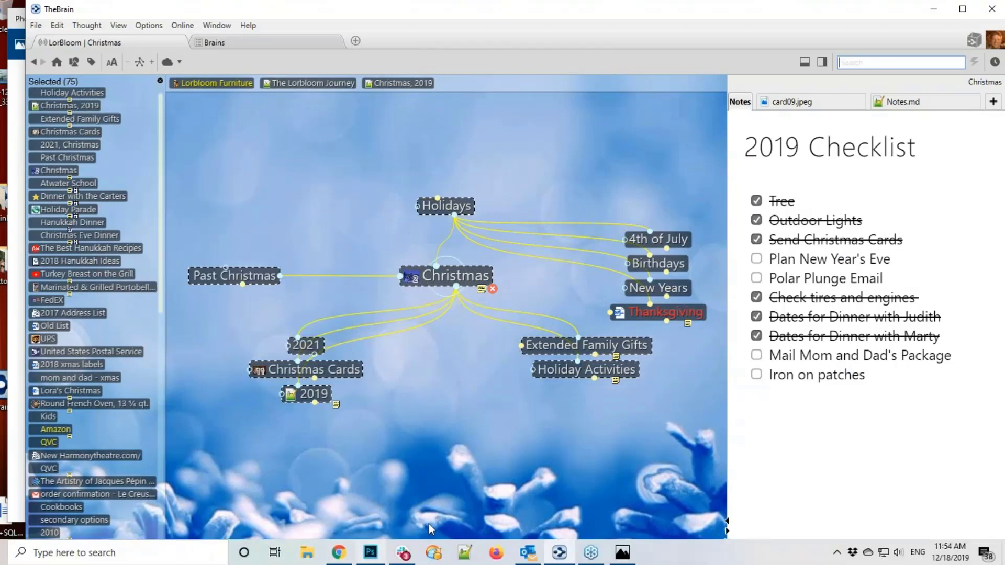
{"action": "left_click", "coordinate": [434, 553]}
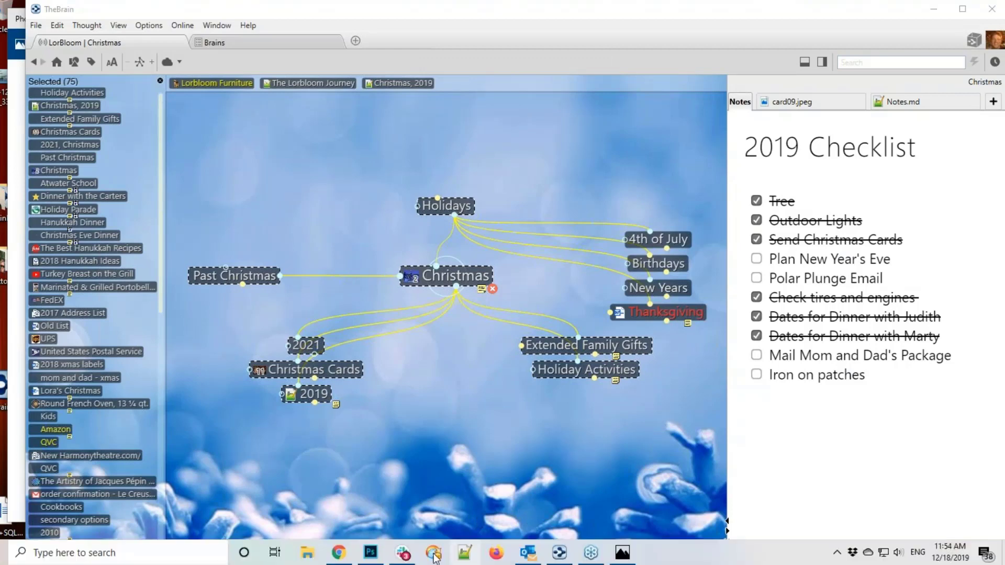
{"action": "left_click", "coordinate": [465, 553]}
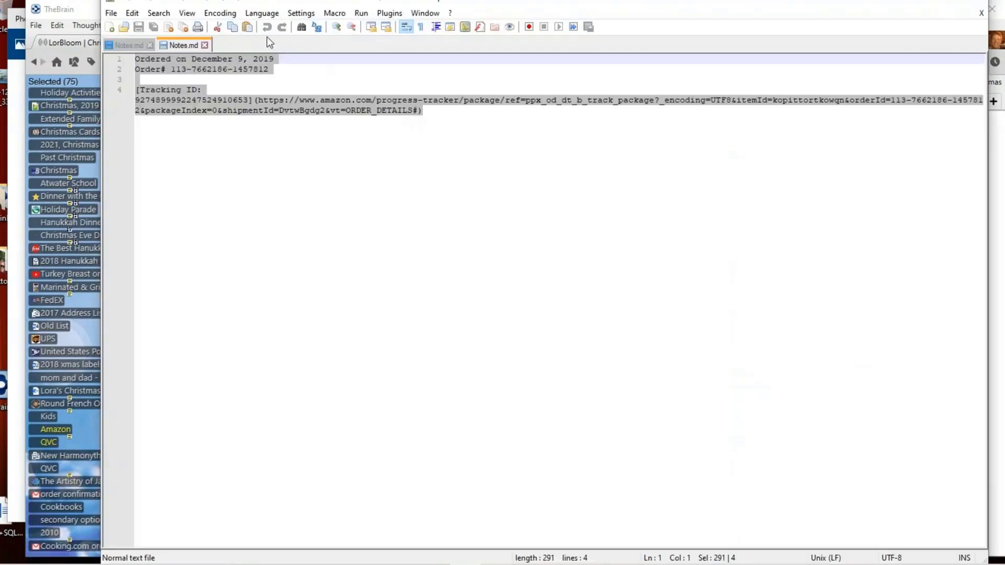
{"action": "left_click", "coordinate": [110, 28]}
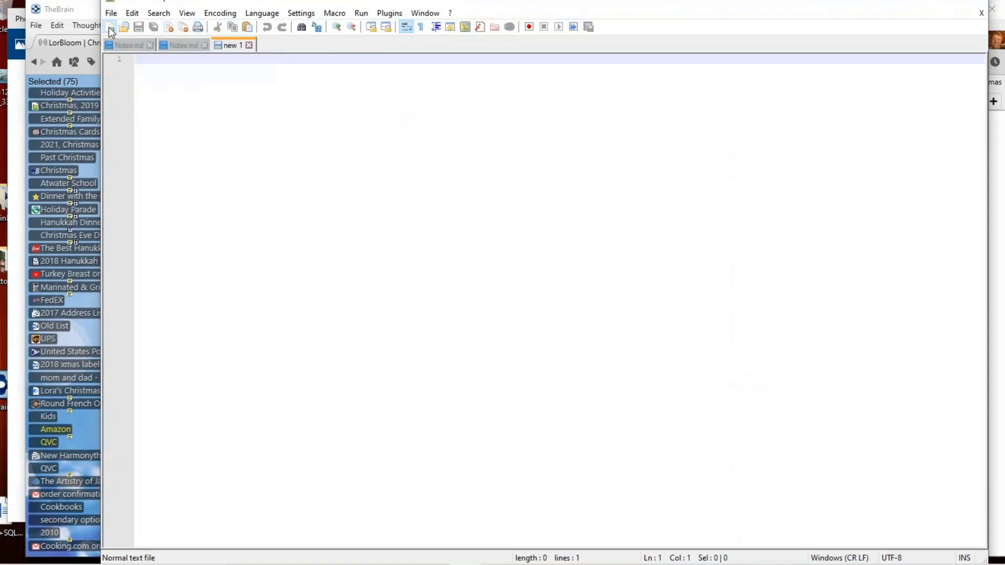
Paste the copied text outline into the new Notepad++ document, review it from the start, and return to TheBrain
{"action": "right_click", "coordinate": [169, 97]}
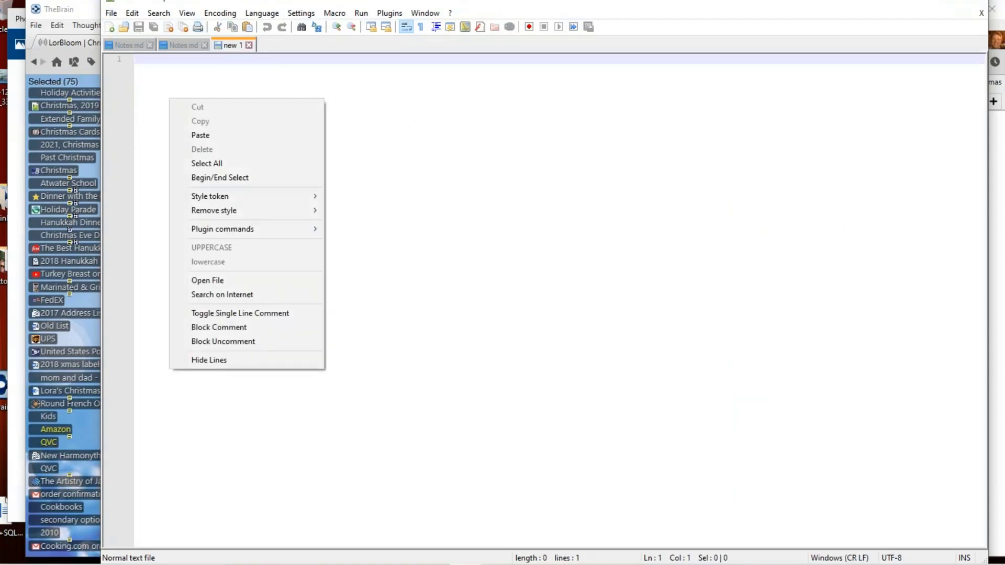
{"action": "left_click", "coordinate": [199, 135]}
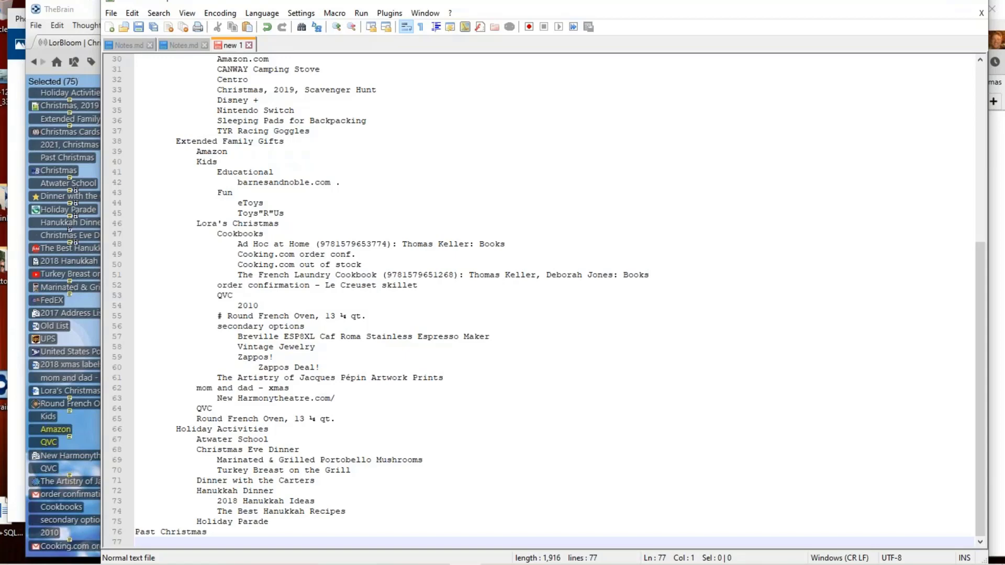
{"action": "scroll", "coordinate": [310, 337], "scroll_direction": "up", "scroll_amount": 10}
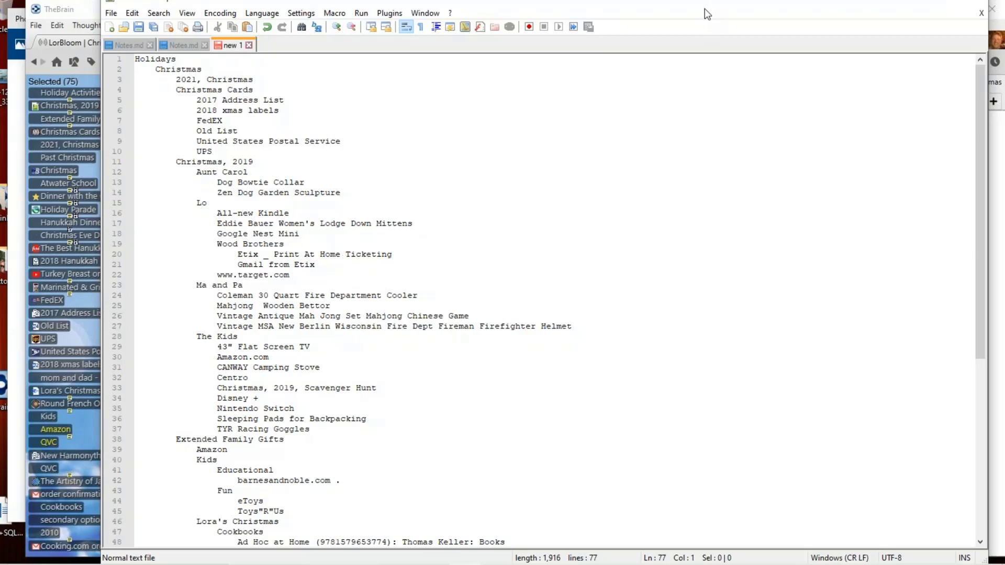
{"action": "left_click_drag", "start_coordinate": [705, 8], "coordinate": [618, 71]}
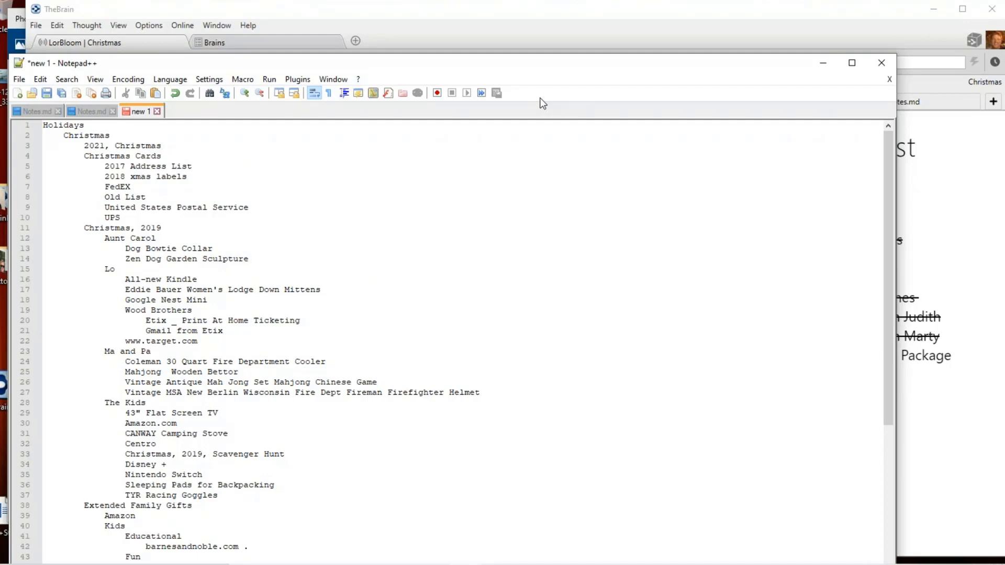
{"action": "left_click", "coordinate": [826, 63]}
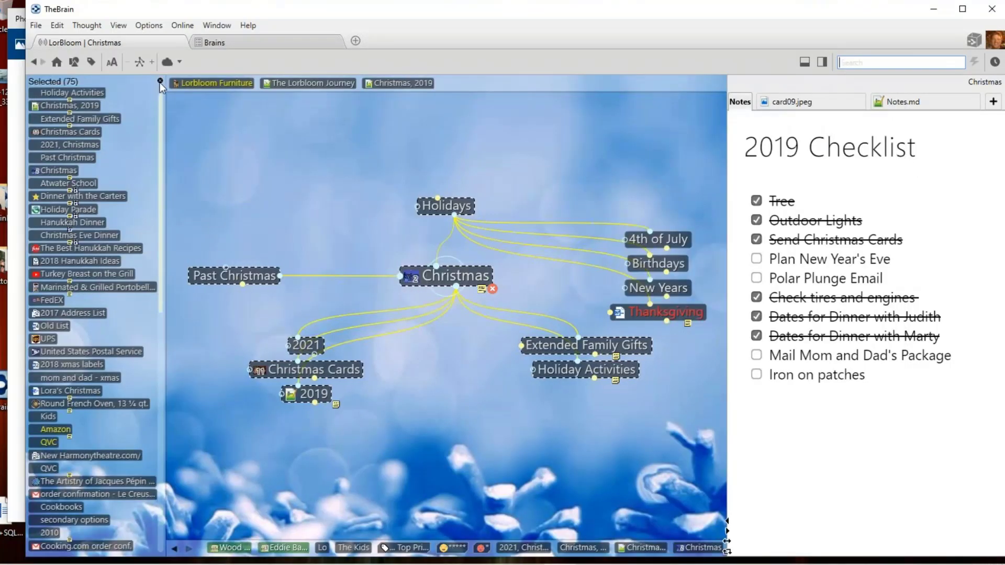
View the brain data export formats without exporting anything, and clear the selection of thoughts
{"action": "left_click", "coordinate": [36, 26]}
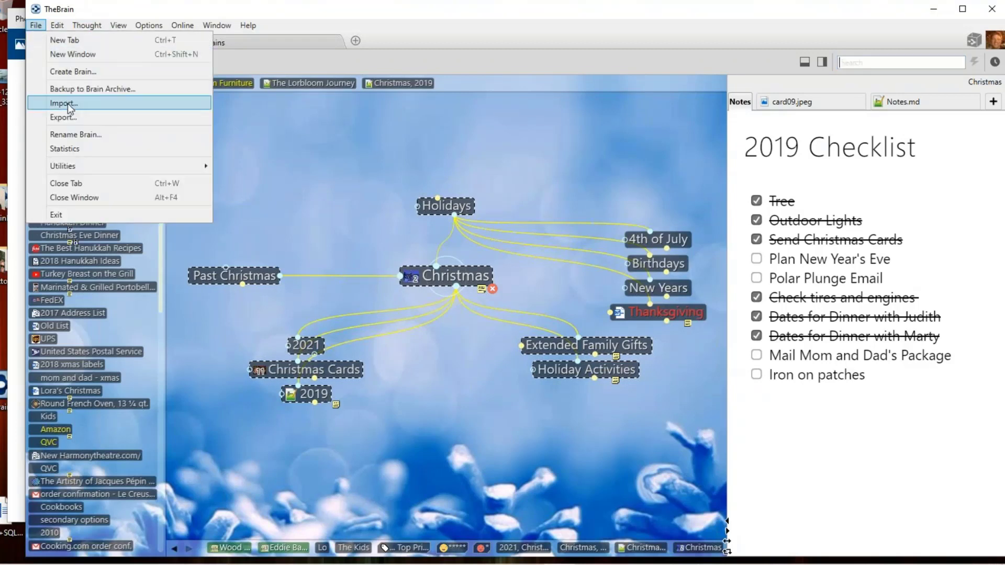
{"action": "left_click", "coordinate": [67, 118]}
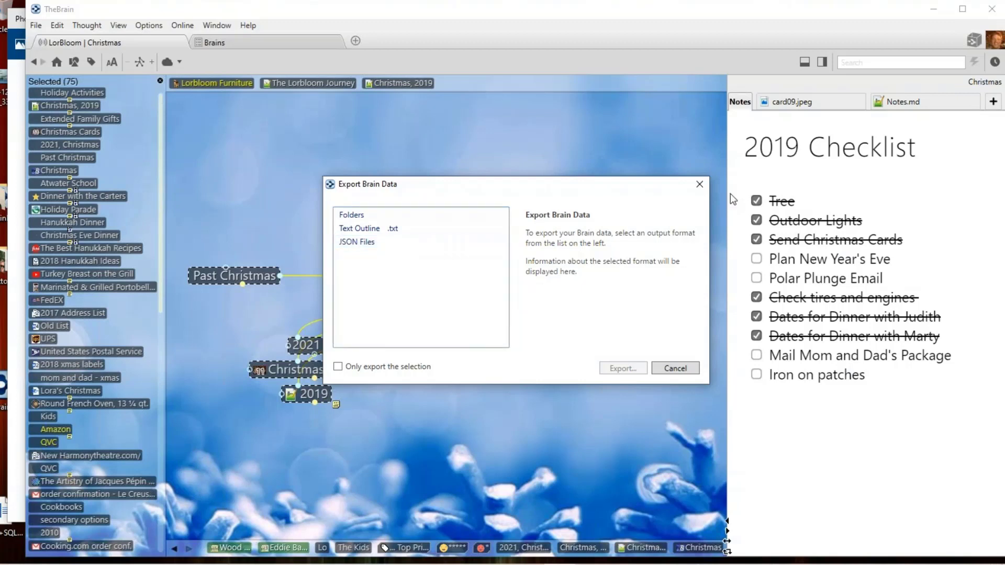
{"action": "left_click", "coordinate": [699, 184]}
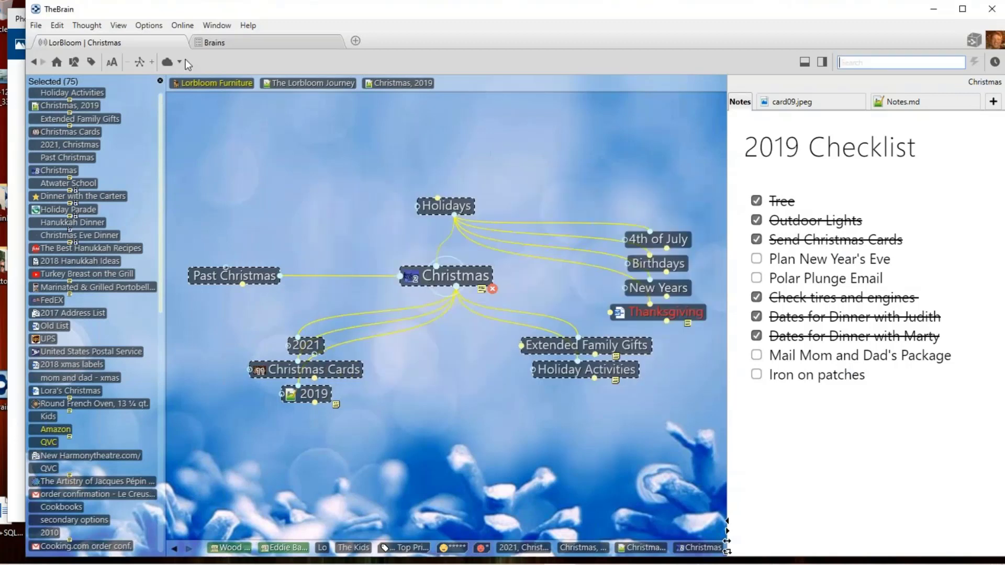
{"action": "left_click", "coordinate": [161, 81]}
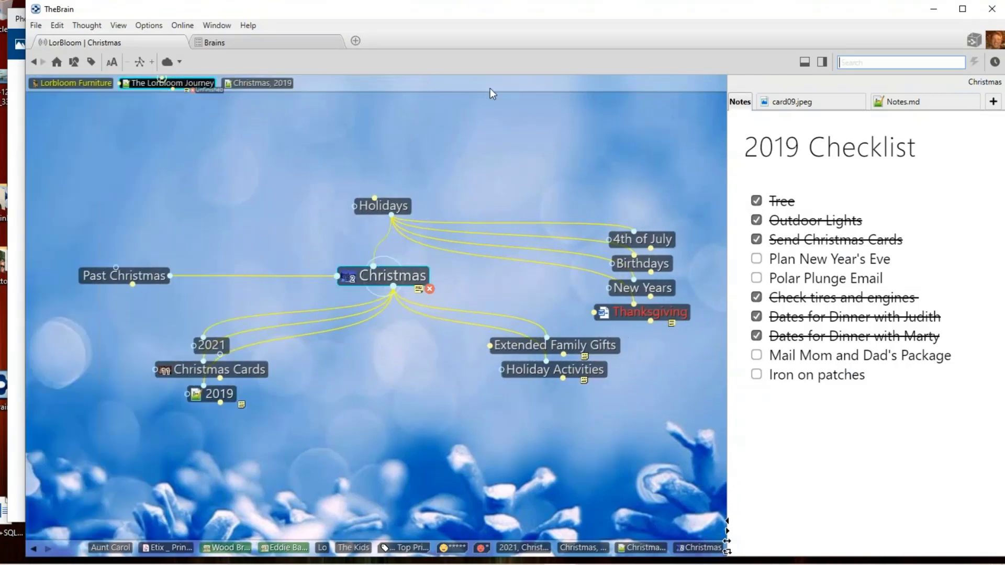
Report the thoughts with internal attachments modified from 11/18/2019 to 12/19/2019, and close the report
{"action": "left_click", "coordinate": [823, 63]}
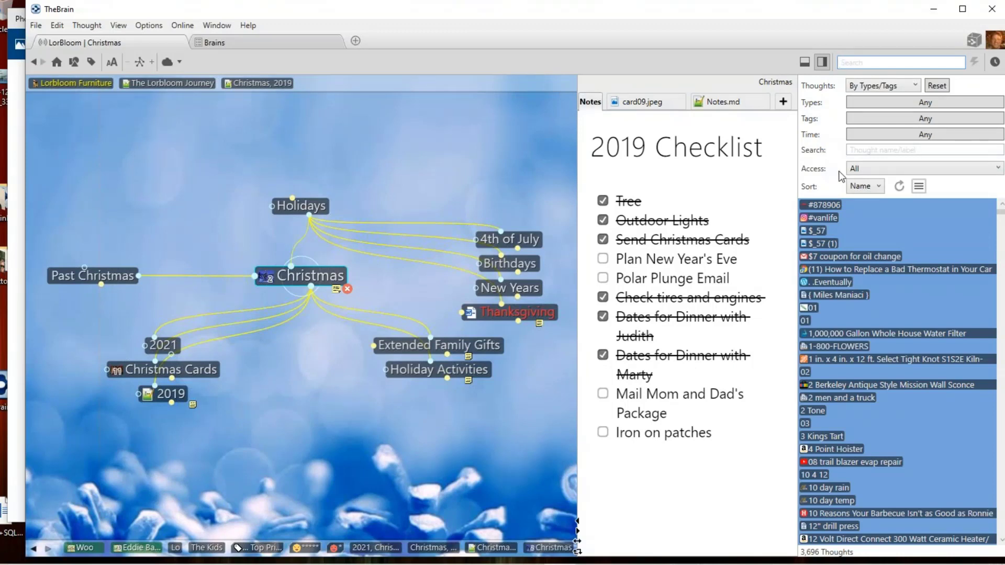
{"action": "left_click", "coordinate": [777, 512]}
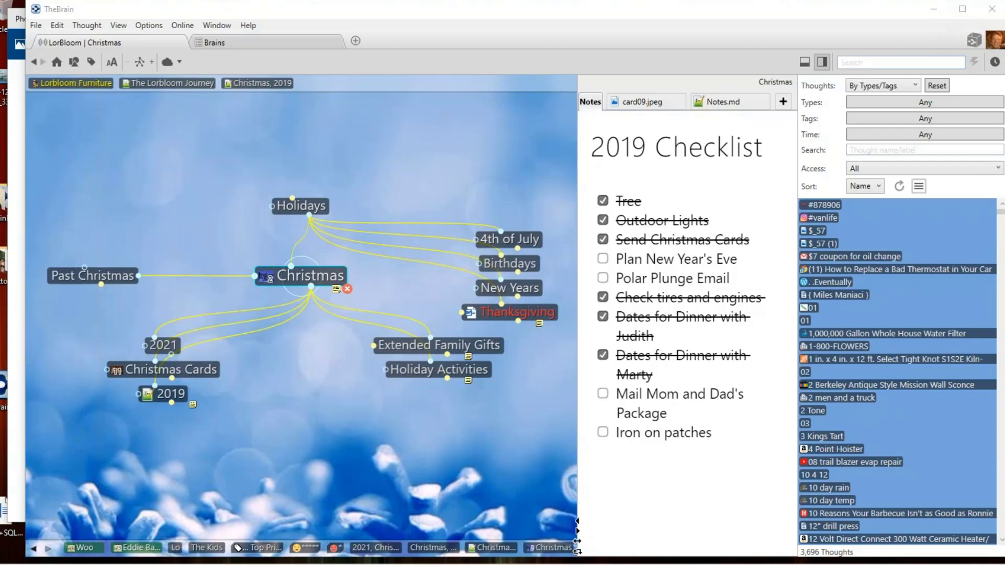
{"action": "left_click", "coordinate": [894, 88]}
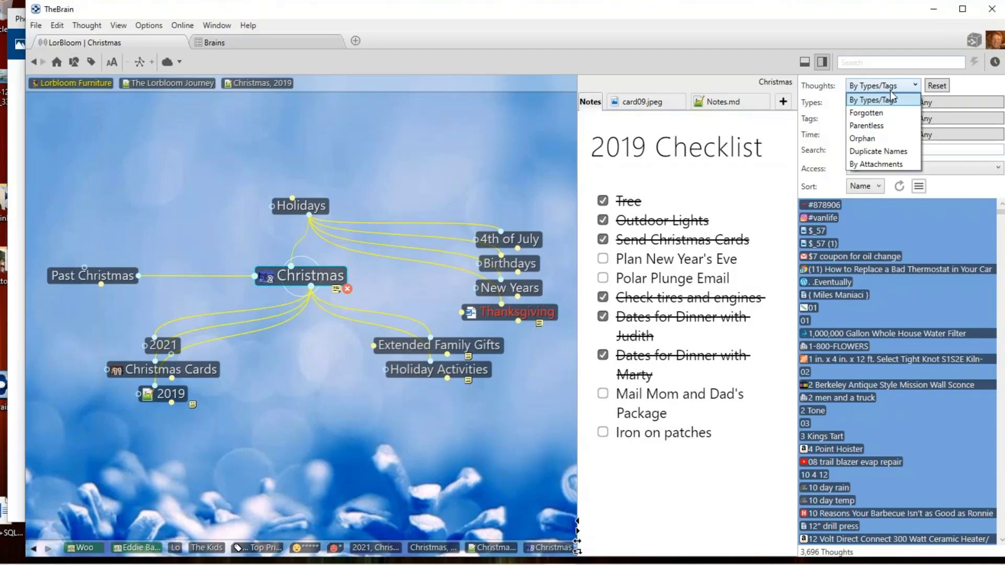
{"action": "left_click", "coordinate": [893, 165]}
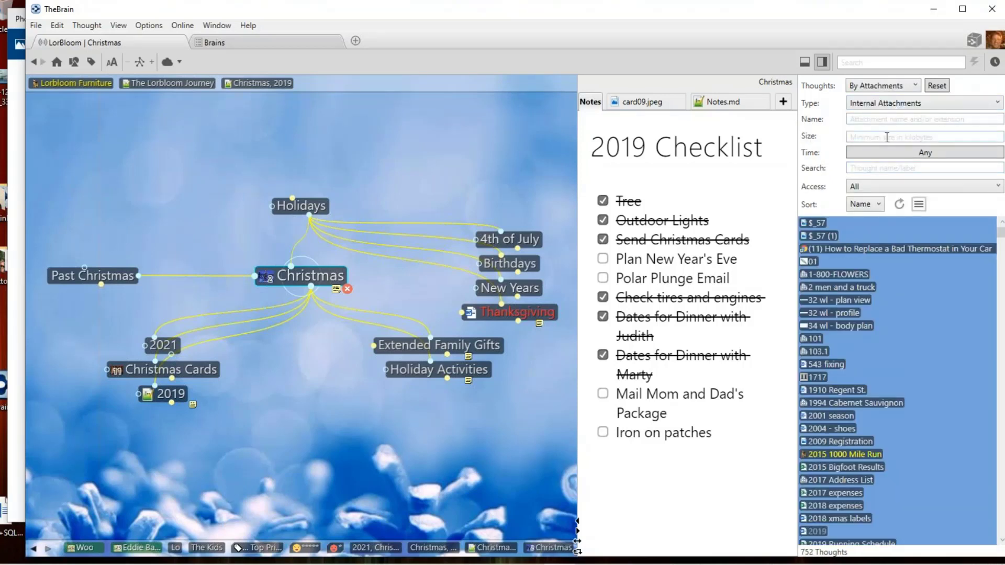
{"action": "left_click", "coordinate": [861, 153]}
{"action": "left_click", "coordinate": [852, 177]}
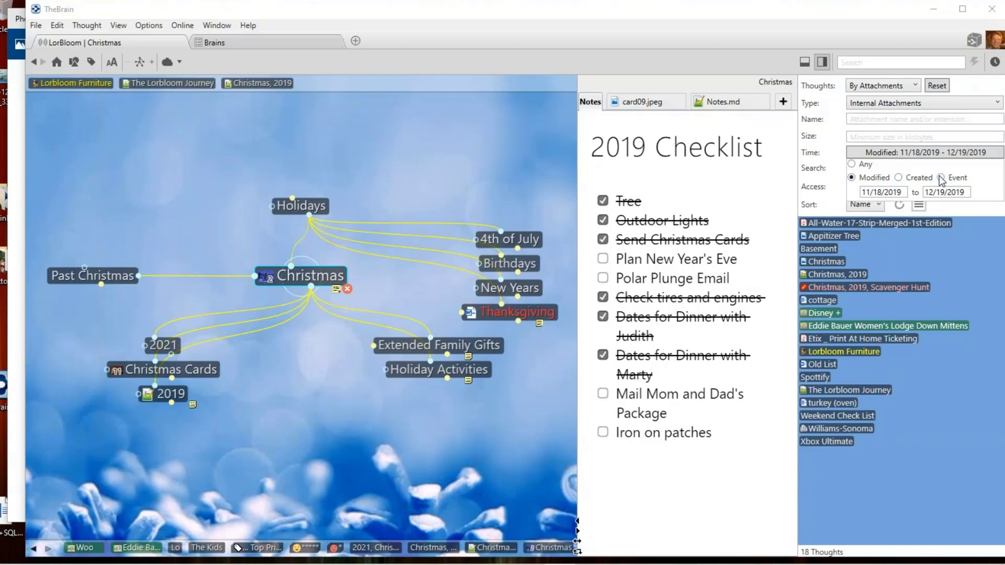
{"action": "mouse_move", "coordinate": [989, 559]}
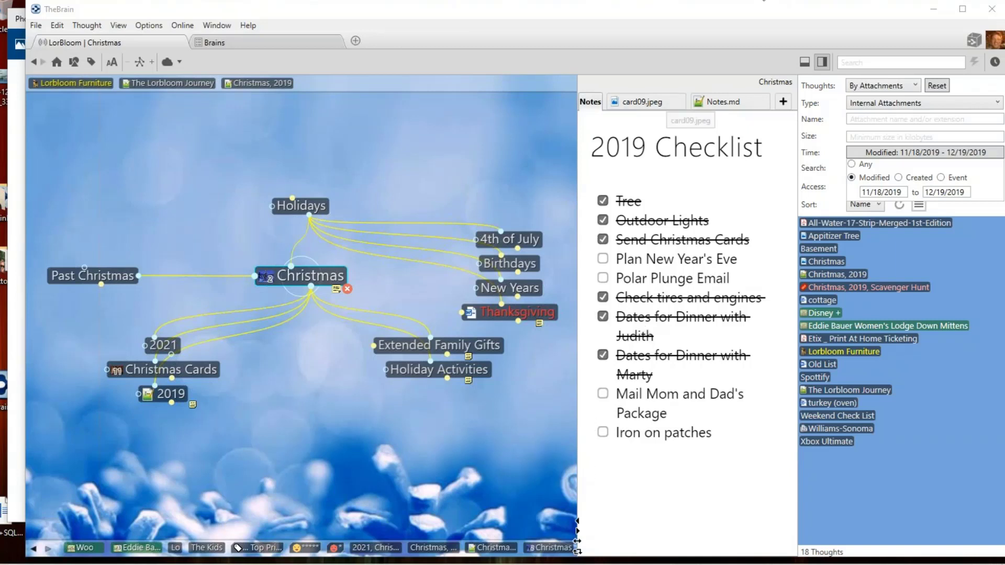
{"action": "left_click", "coordinate": [823, 64]}
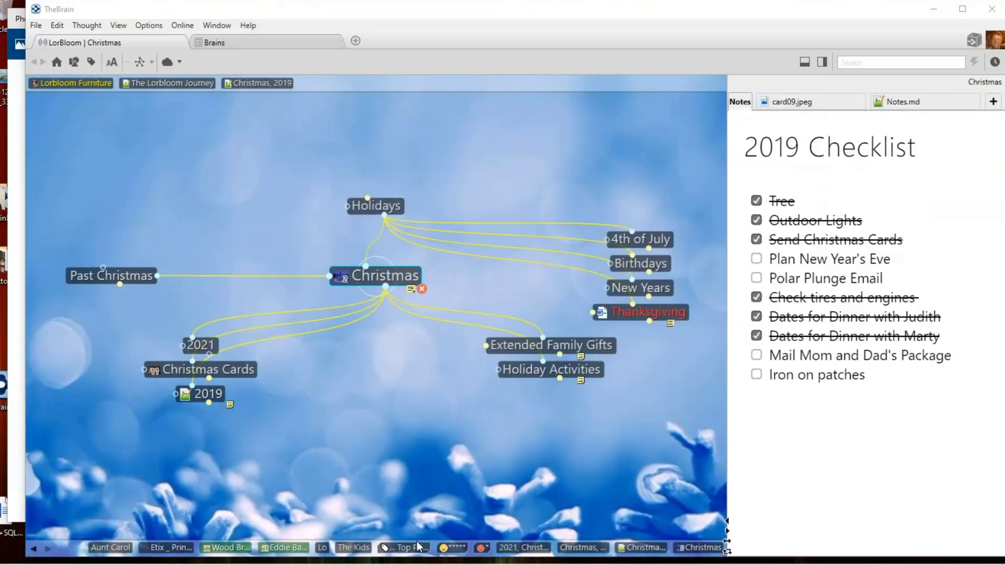
Try the notes area below the thought map, move it back beside the map, and hide it
{"action": "left_click", "coordinate": [729, 553]}
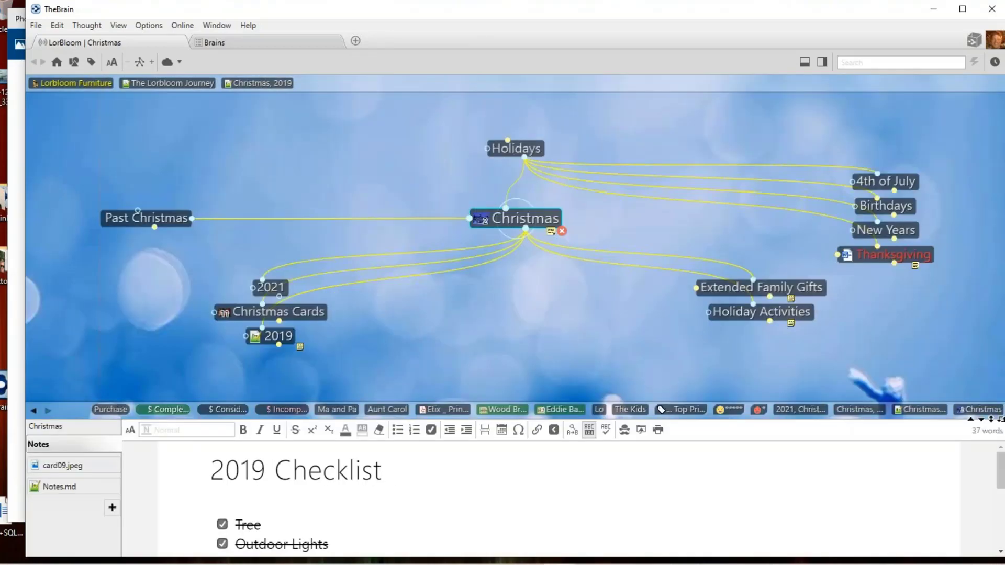
{"action": "left_click", "coordinate": [1001, 420]}
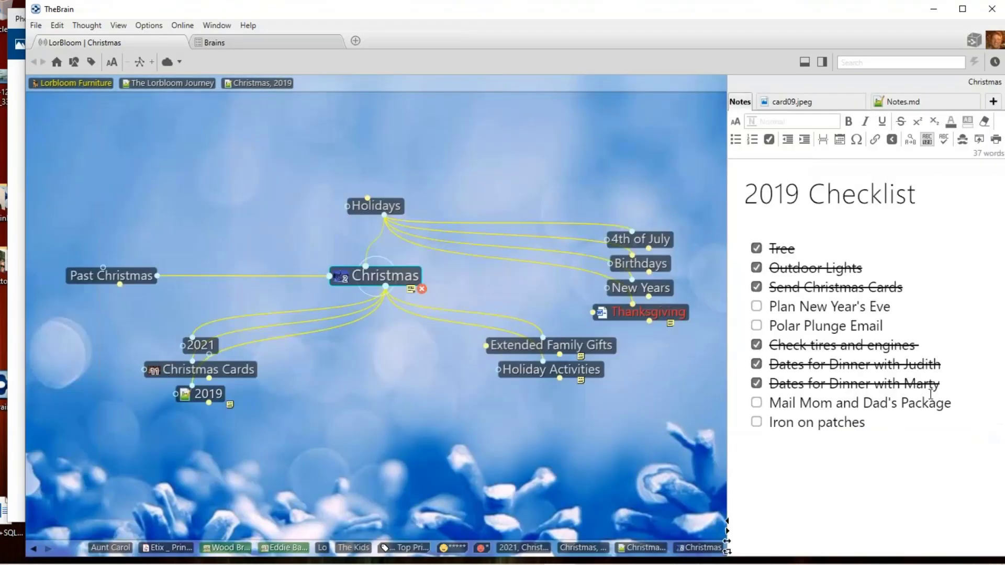
{"action": "left_click", "coordinate": [728, 534]}
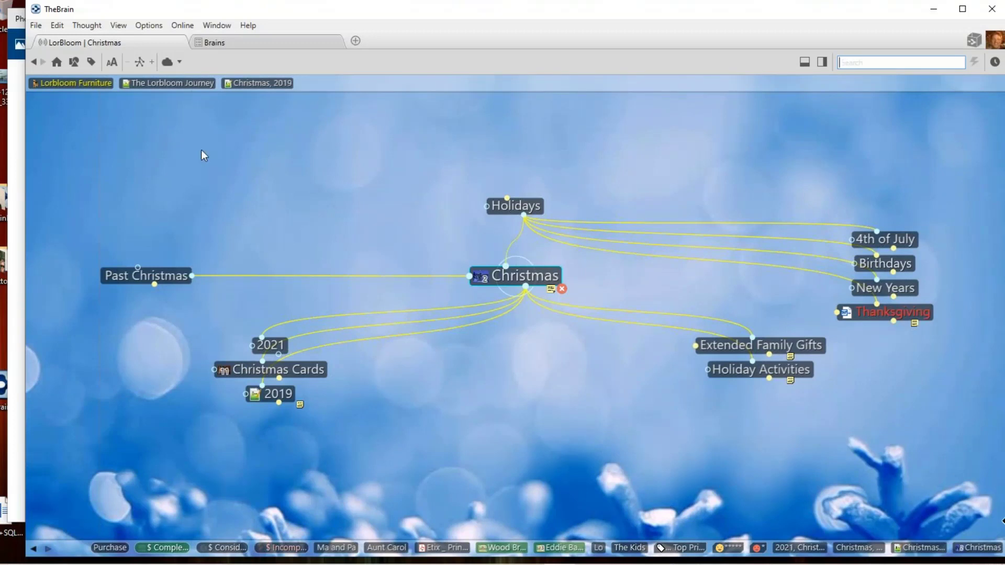
Look through the existing tags and thought types, and activate the Purchase type
{"action": "left_click", "coordinate": [92, 63]}
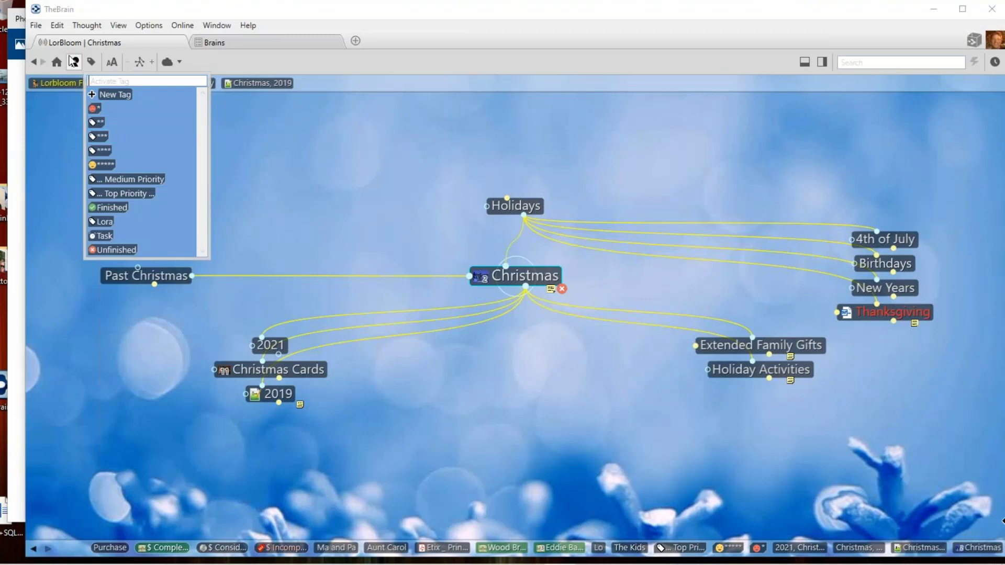
{"action": "left_click", "coordinate": [75, 64]}
{"action": "left_click", "coordinate": [76, 64]}
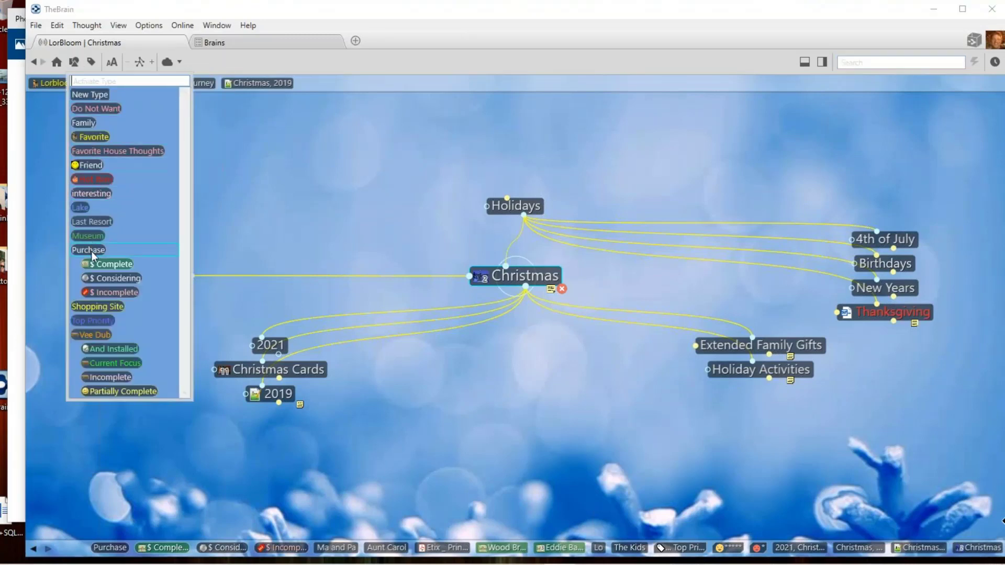
{"action": "left_click", "coordinate": [91, 250]}
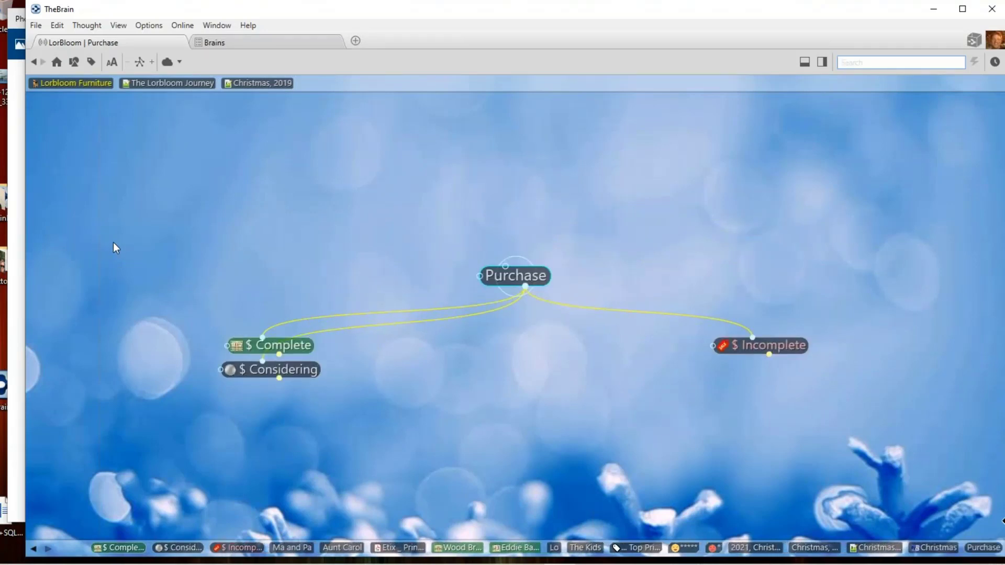
Expand the view by one more generation to show the thoughts under each Purchase subtype
{"action": "left_click", "coordinate": [140, 65]}
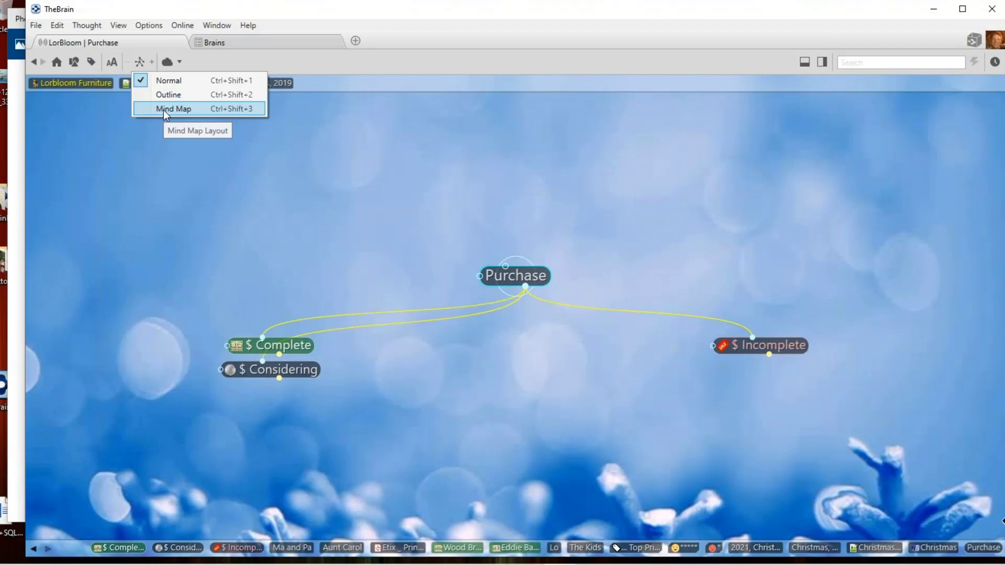
{"action": "left_click", "coordinate": [167, 181]}
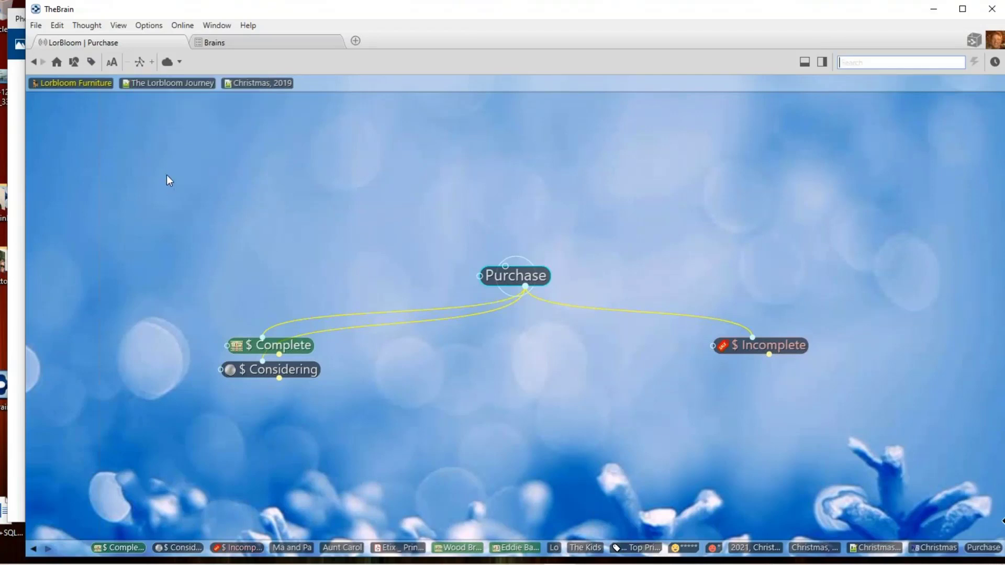
{"action": "left_click", "coordinate": [153, 65]}
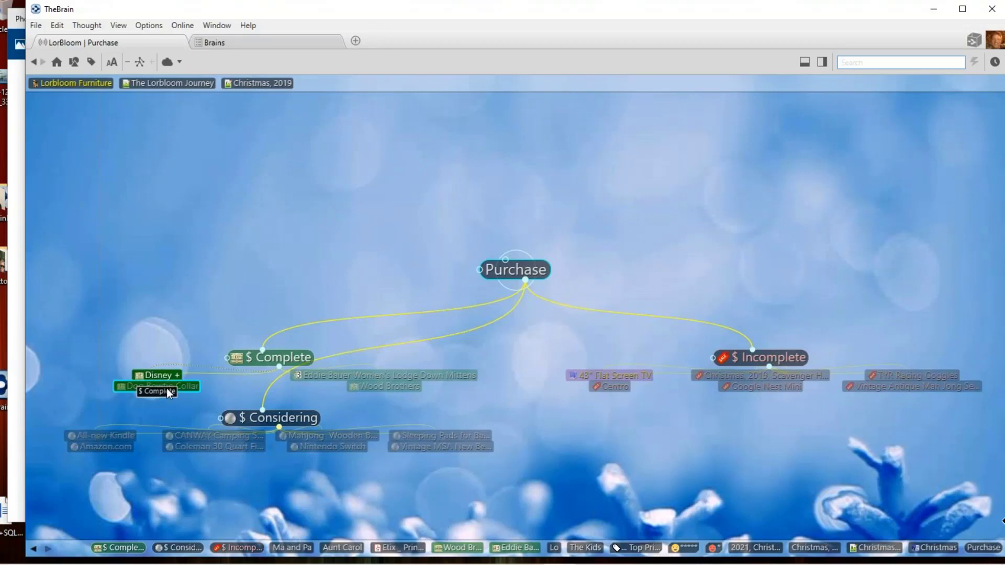
{"action": "left_click_drag", "start_coordinate": [555, 389], "coordinate": [548, 331]}
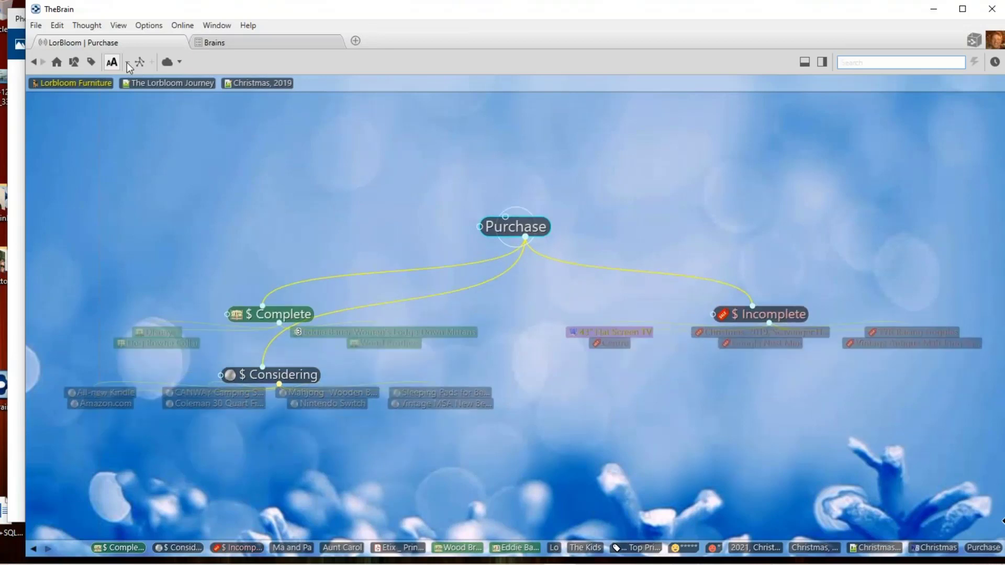
Enlarge the thought text to the maximum size, and reduce it to a medium size
{"action": "left_click", "coordinate": [113, 62]}
{"action": "left_click_drag", "start_coordinate": [115, 105], "coordinate": [114, 84]}
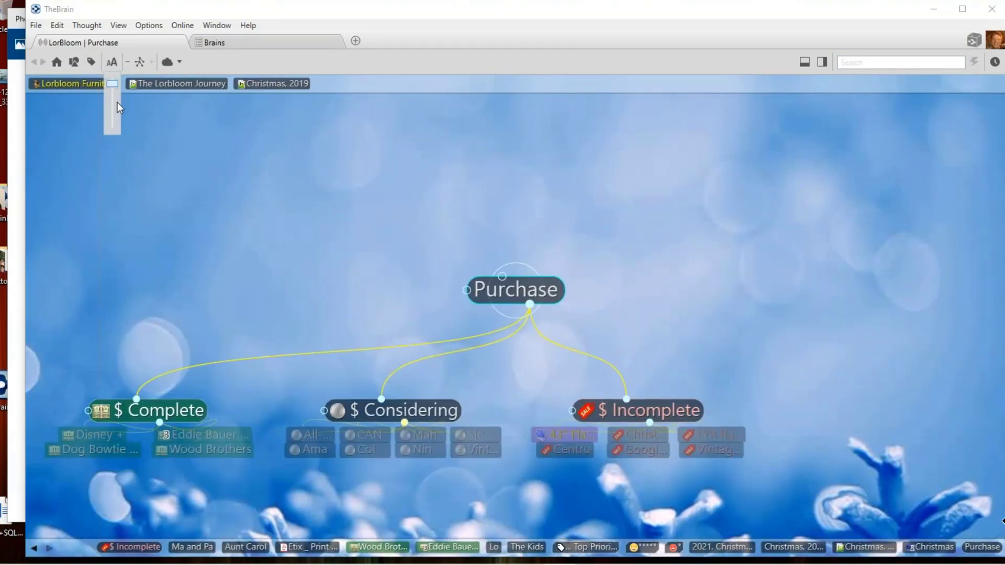
{"action": "left_click", "coordinate": [117, 108]}
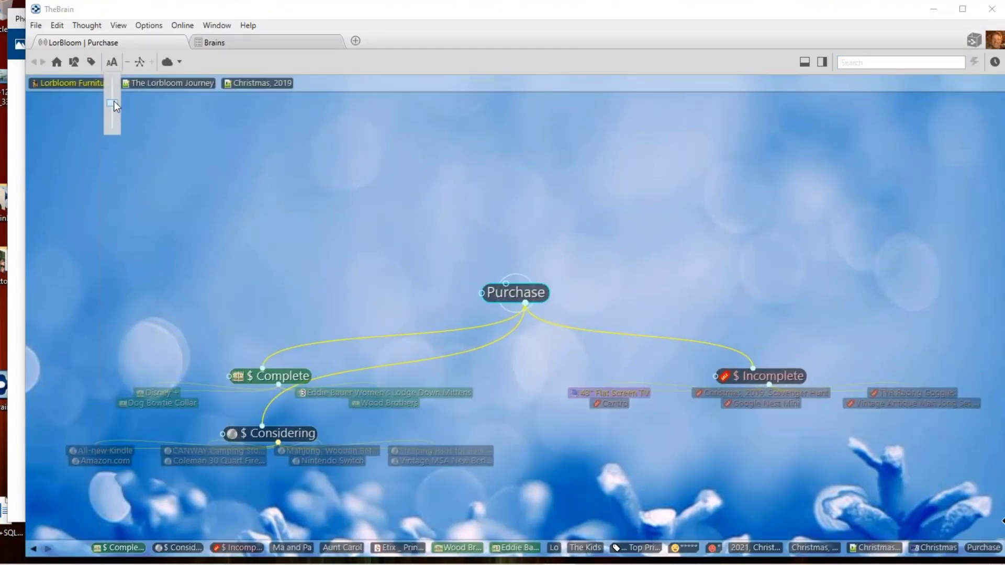
{"action": "left_click_drag", "start_coordinate": [114, 102], "coordinate": [114, 99]}
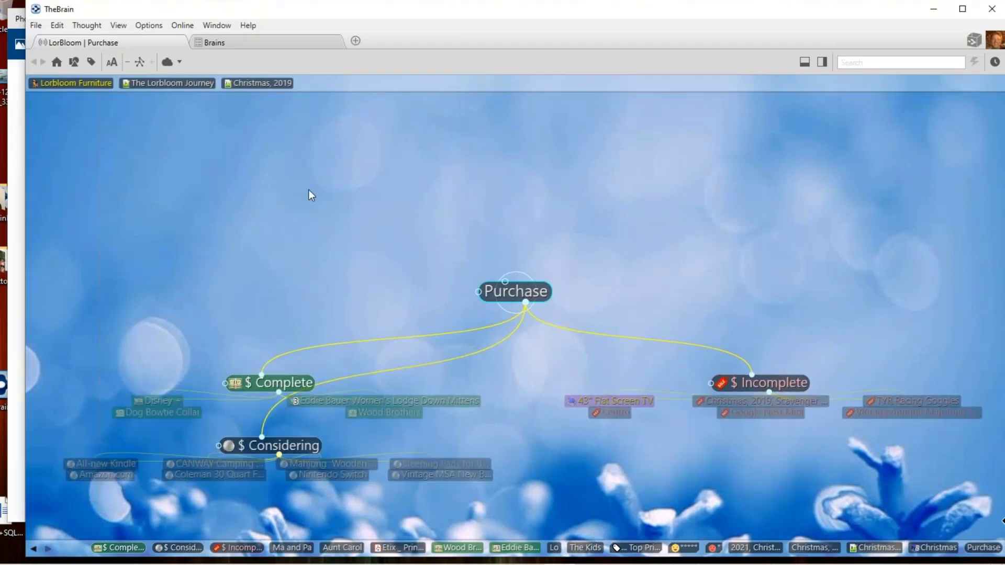
Switch the Purchase view to the Mind Map layout, and collapse and re-expand the Wood Brothers branch
{"action": "left_click", "coordinate": [139, 62]}
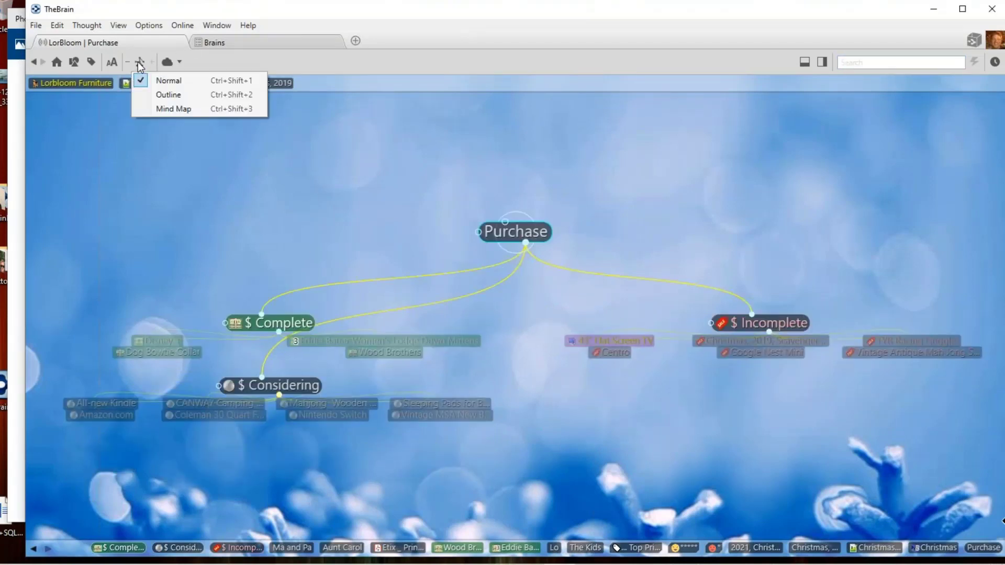
{"action": "left_click", "coordinate": [162, 112]}
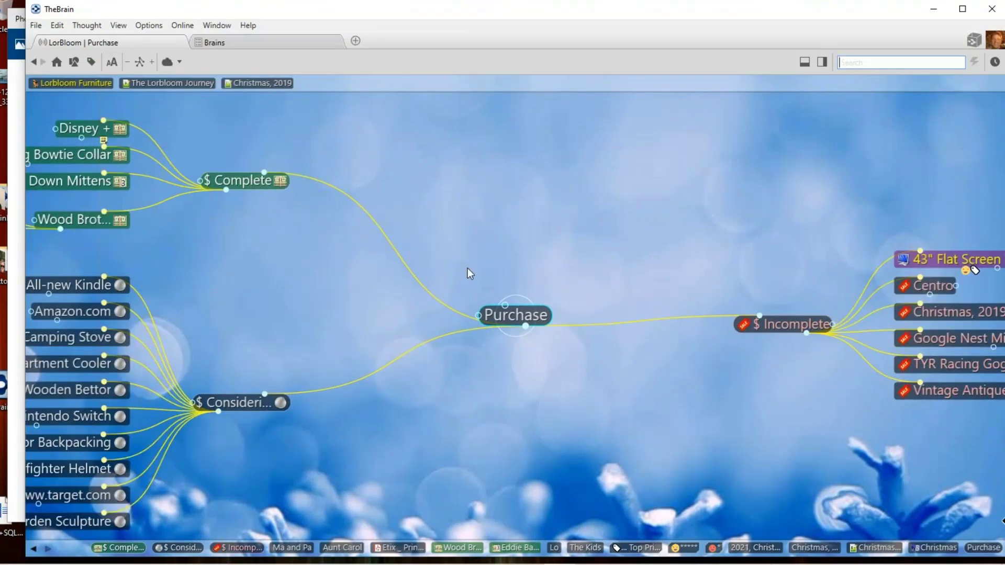
{"action": "left_click_drag", "start_coordinate": [579, 395], "coordinate": [768, 376]}
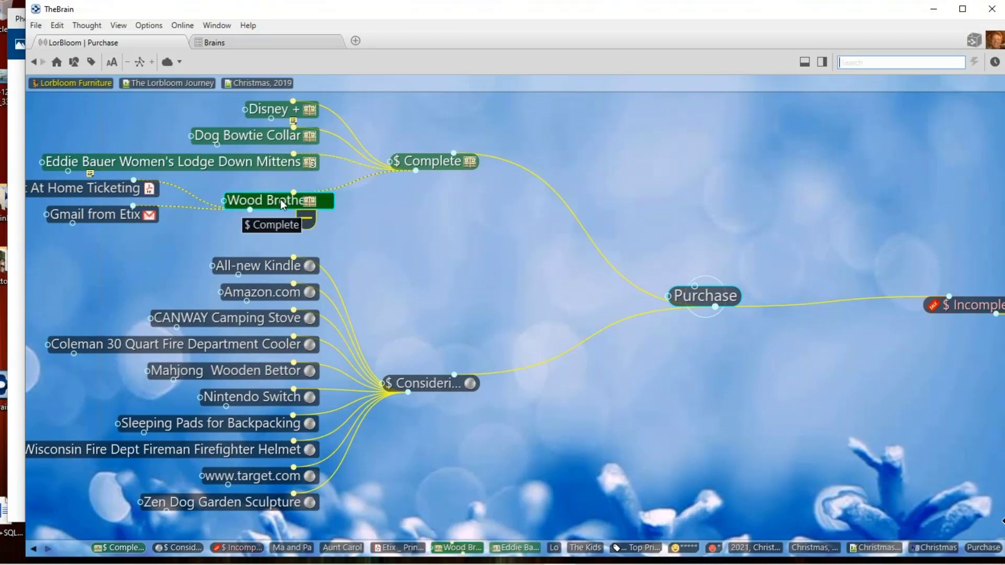
{"action": "left_click_drag", "start_coordinate": [308, 218], "coordinate": [313, 220]}
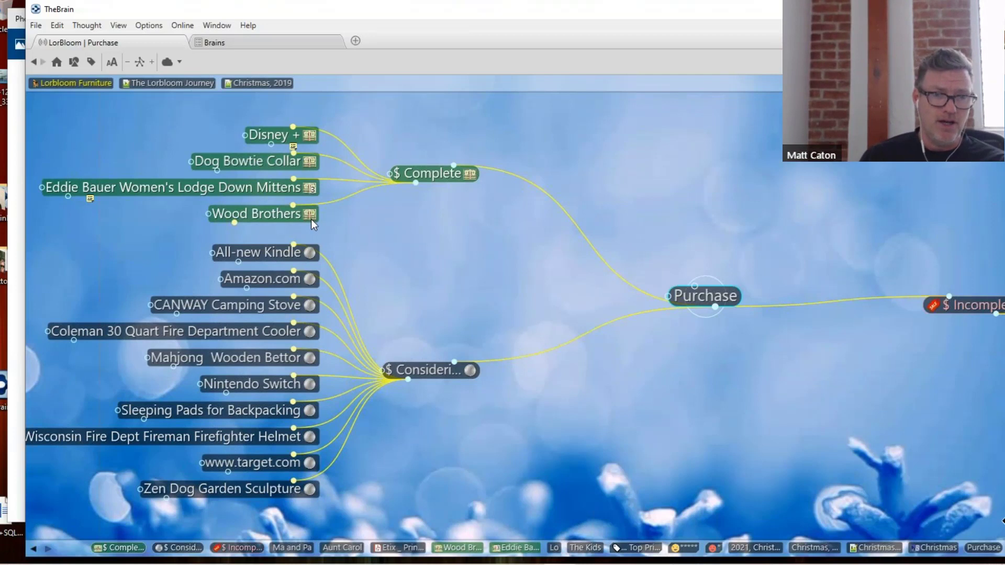
{"action": "left_click", "coordinate": [281, 197]}
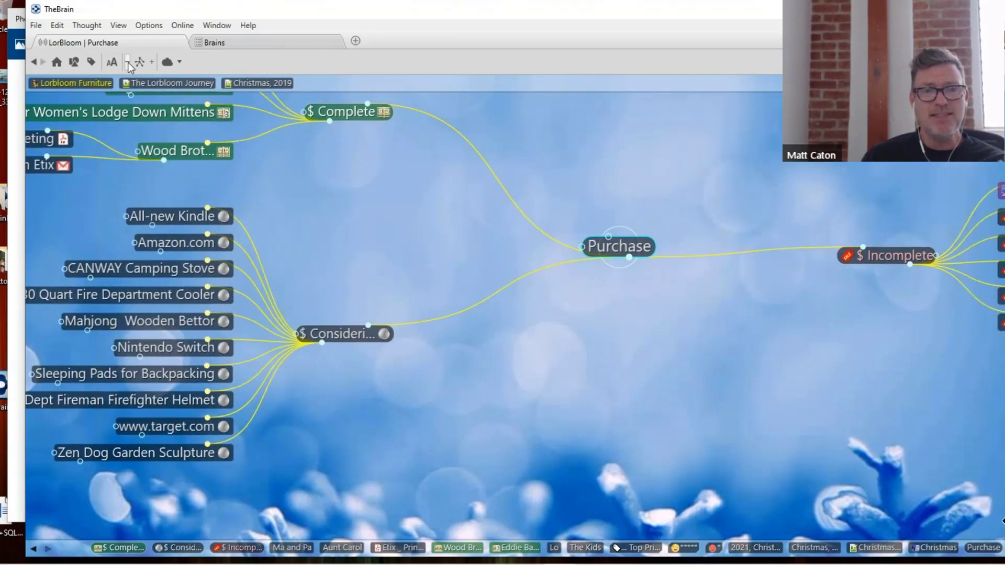
{"action": "left_click_drag", "start_coordinate": [601, 356], "coordinate": [342, 398]}
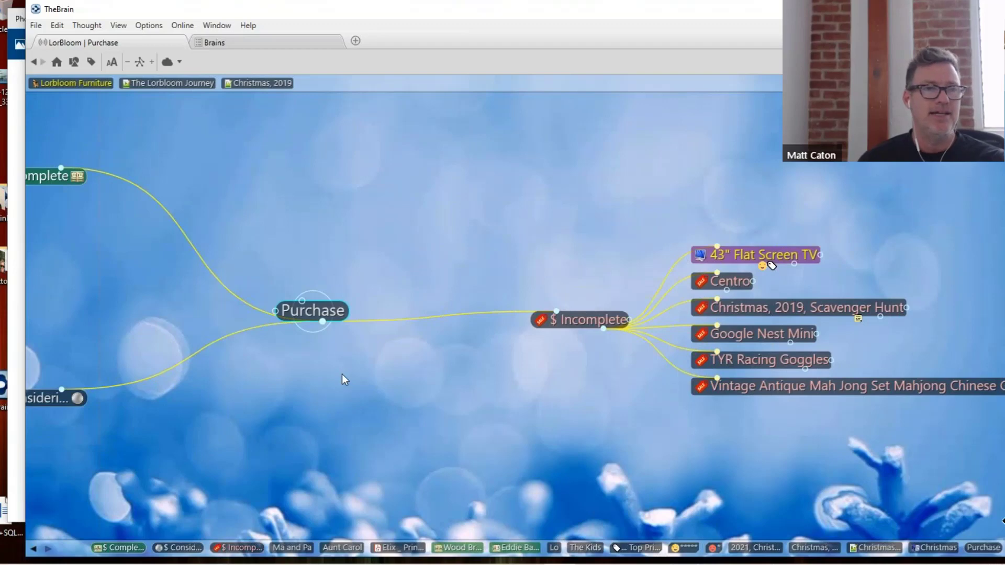
Activate the Christmas thought above Christmas, 2019, and expand its mind map by one more generation
{"action": "left_click", "coordinate": [269, 82]}
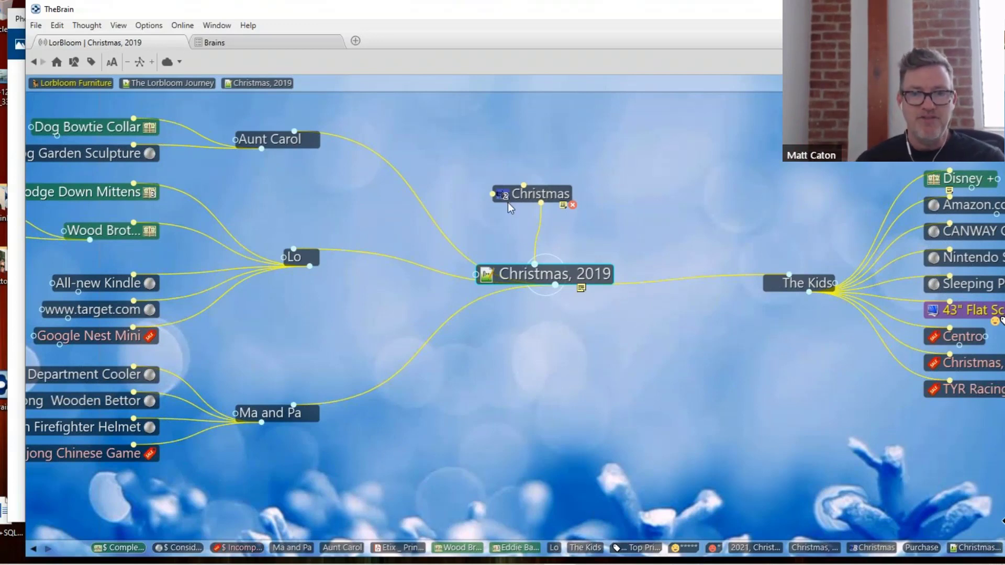
{"action": "right_click", "coordinate": [542, 201]}
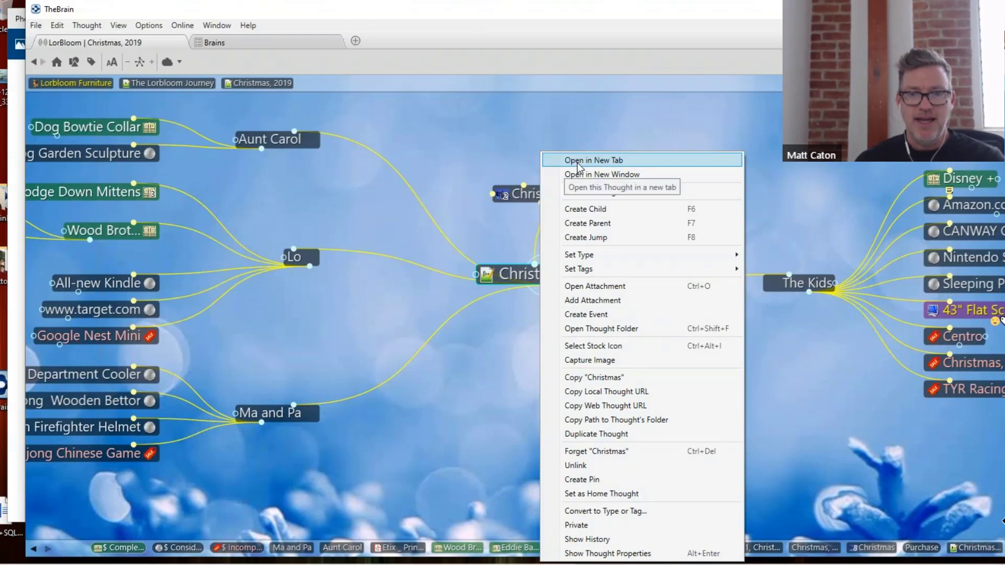
{"action": "left_click", "coordinate": [627, 193]}
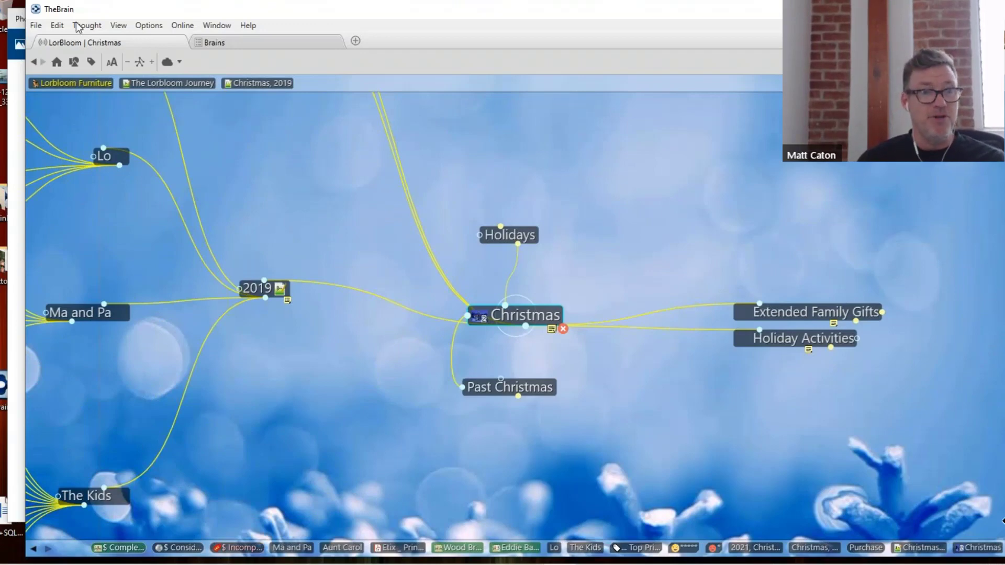
{"action": "left_click", "coordinate": [152, 62]}
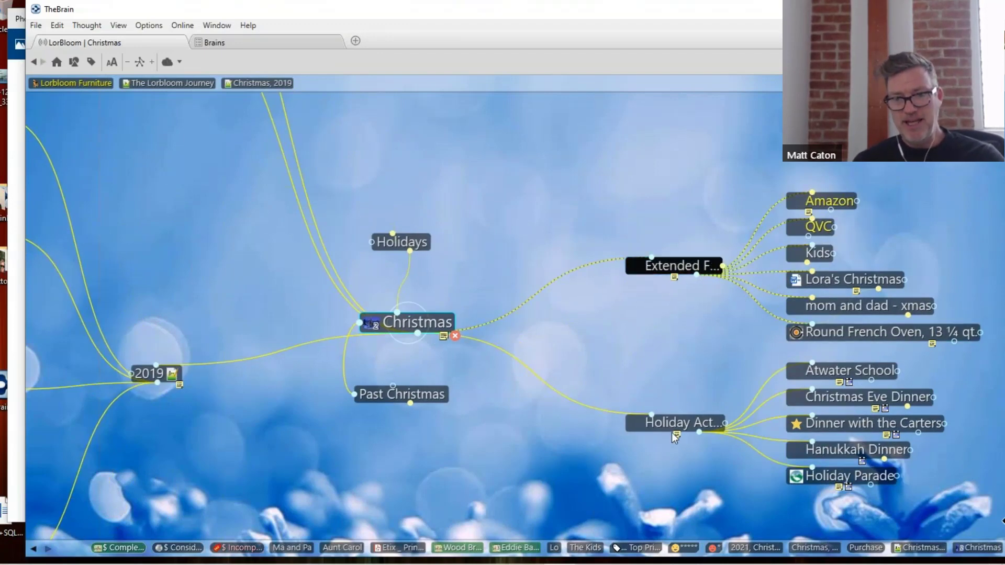
{"action": "left_click_drag", "start_coordinate": [315, 268], "coordinate": [591, 260]}
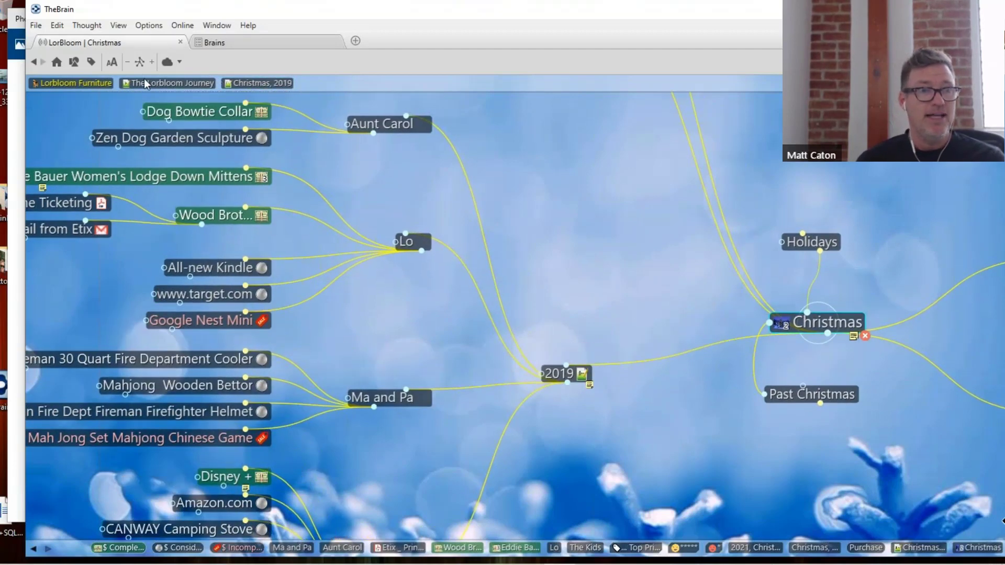
Reduce the thought text size so more of the Christmas mind map fits, and maximize the window
{"action": "left_click", "coordinate": [140, 62]}
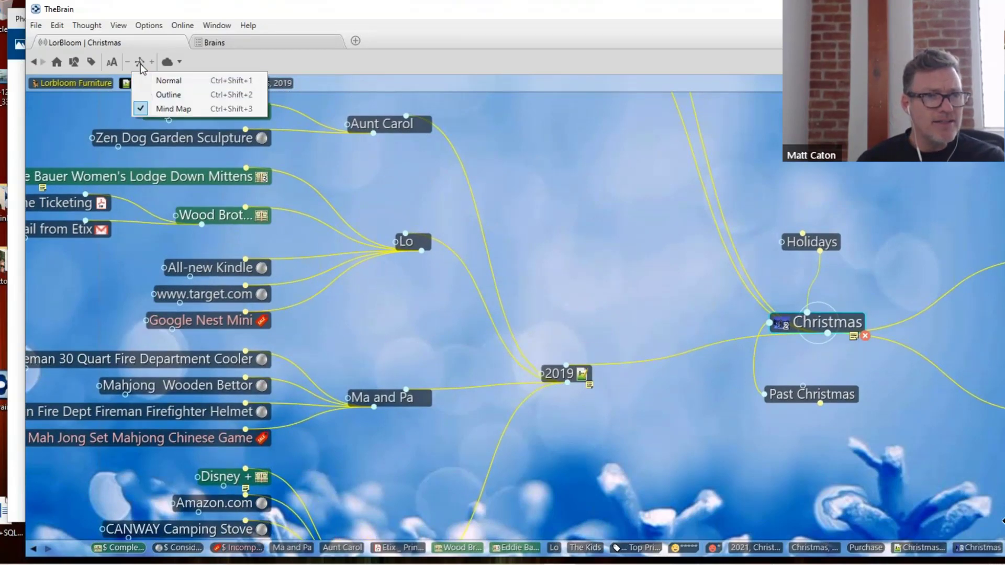
{"action": "left_click", "coordinate": [111, 67]}
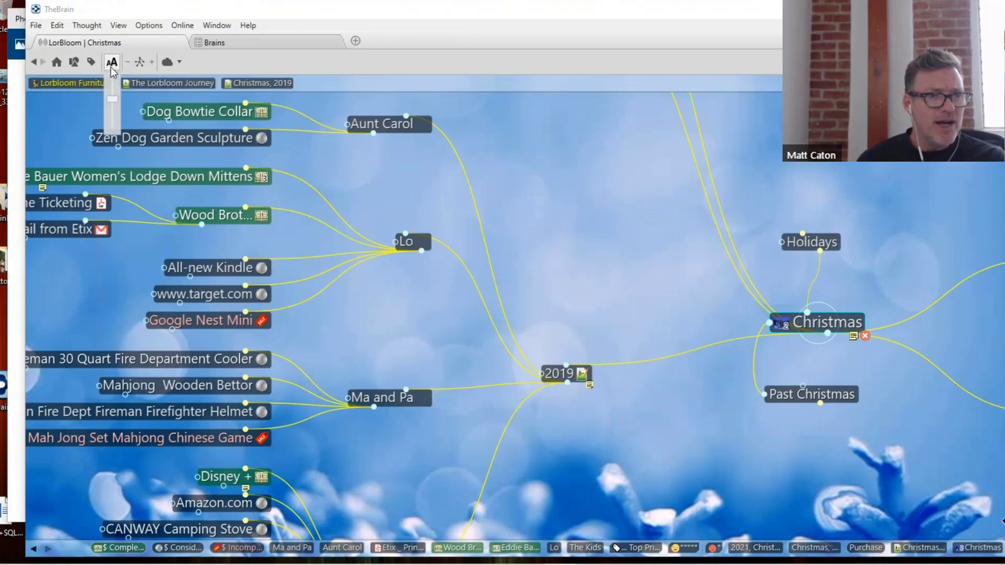
{"action": "left_click", "coordinate": [112, 109]}
{"action": "left_click", "coordinate": [112, 109]}
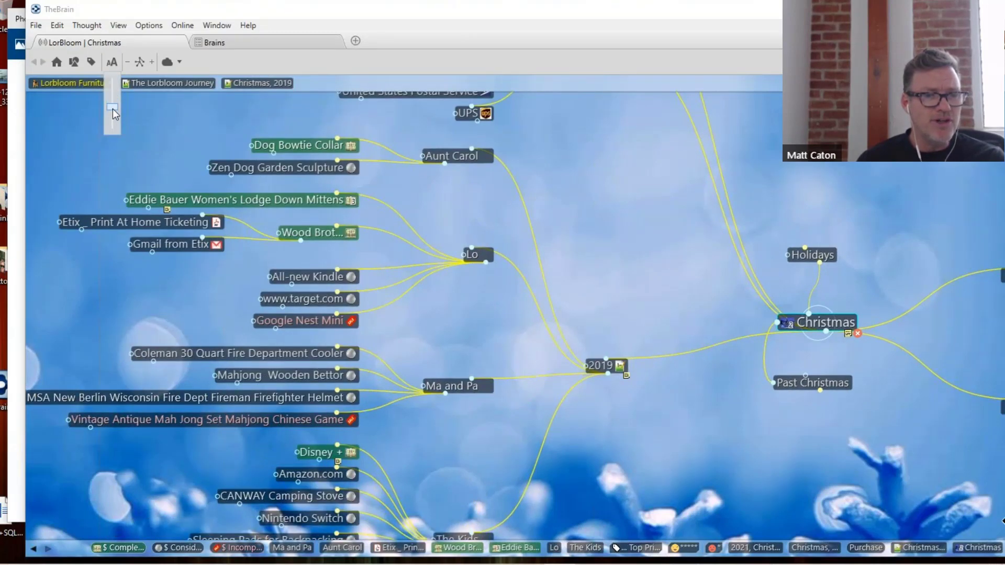
{"action": "left_click", "coordinate": [112, 112]}
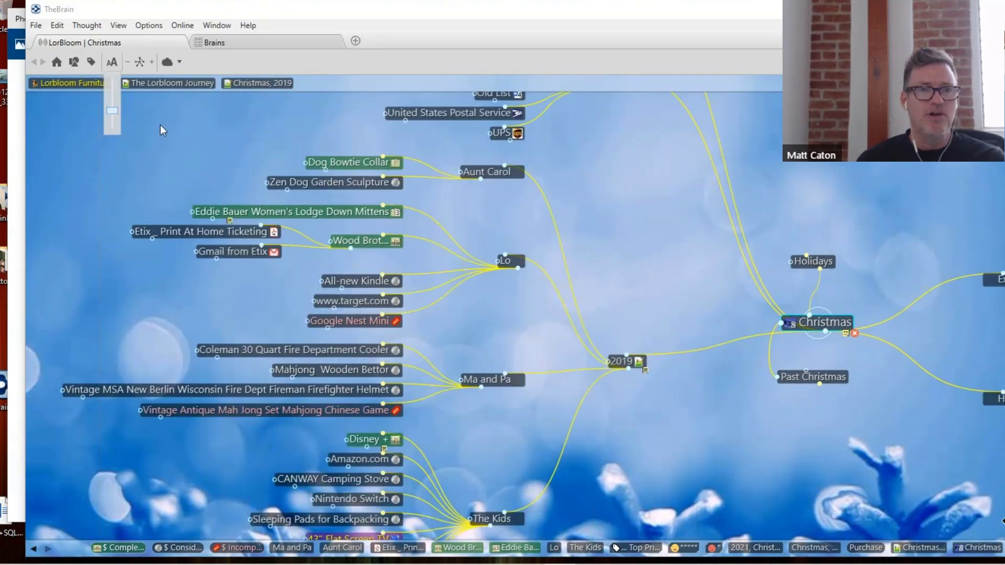
{"action": "left_click_drag", "start_coordinate": [611, 205], "coordinate": [426, 201]}
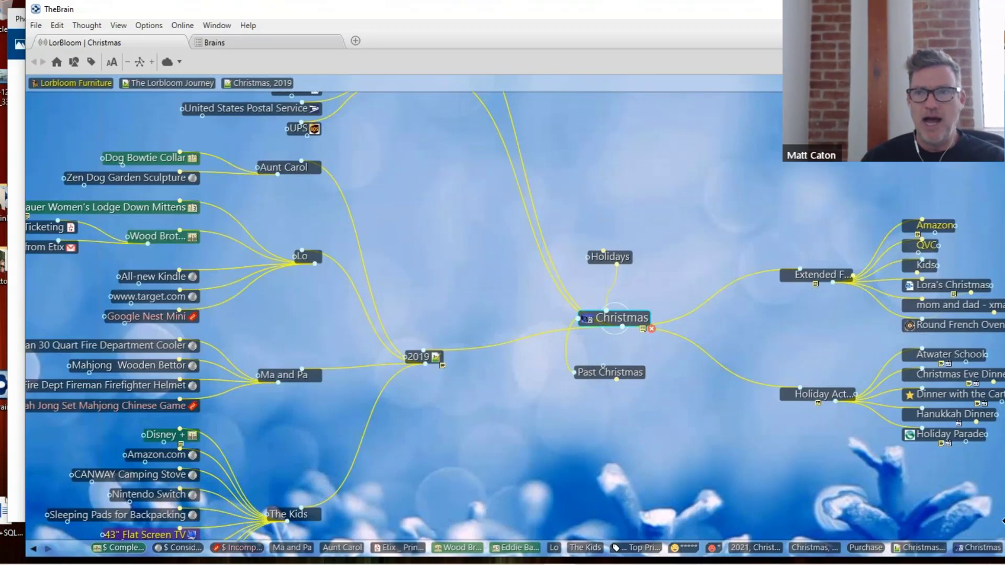
{"action": "key", "text": "super+Up"}
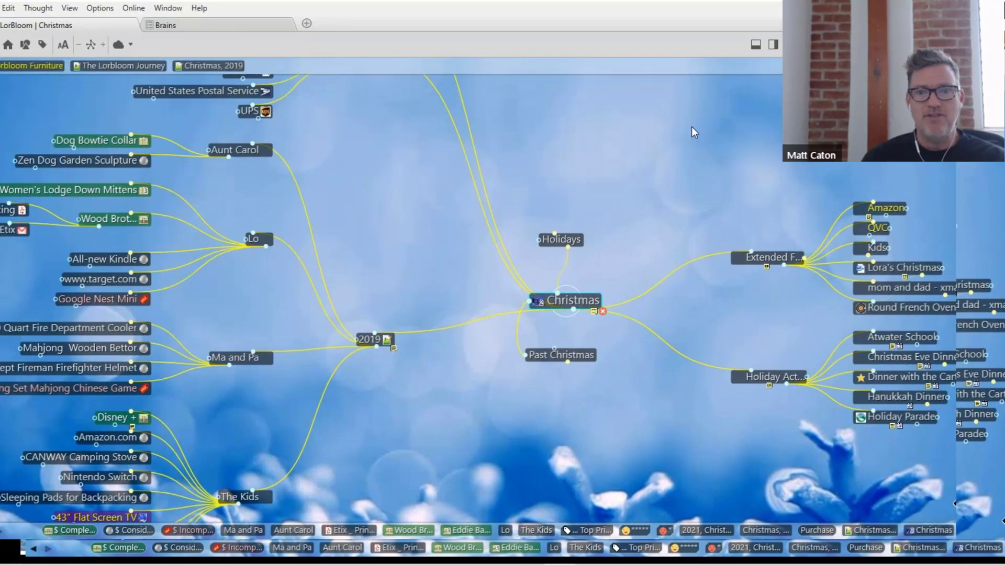
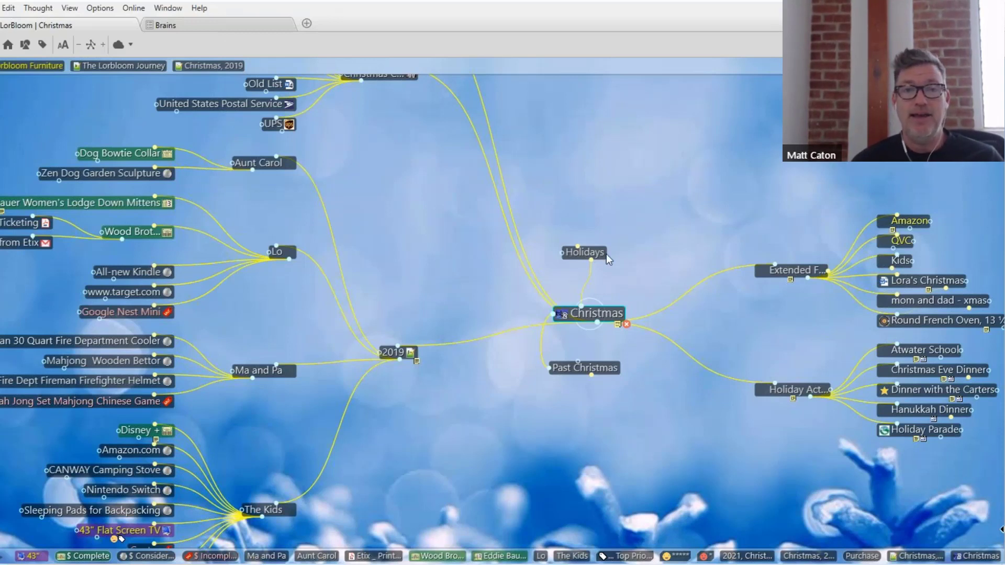
Sync the brain online, and switch the Christmas view to the Normal layout
{"action": "left_click", "coordinate": [120, 48]}
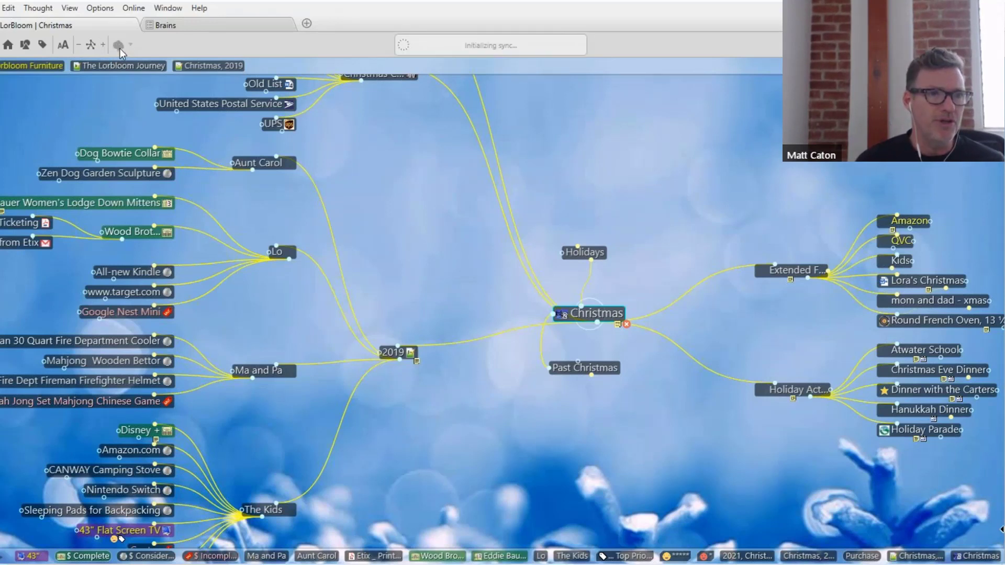
{"action": "left_click", "coordinate": [89, 45]}
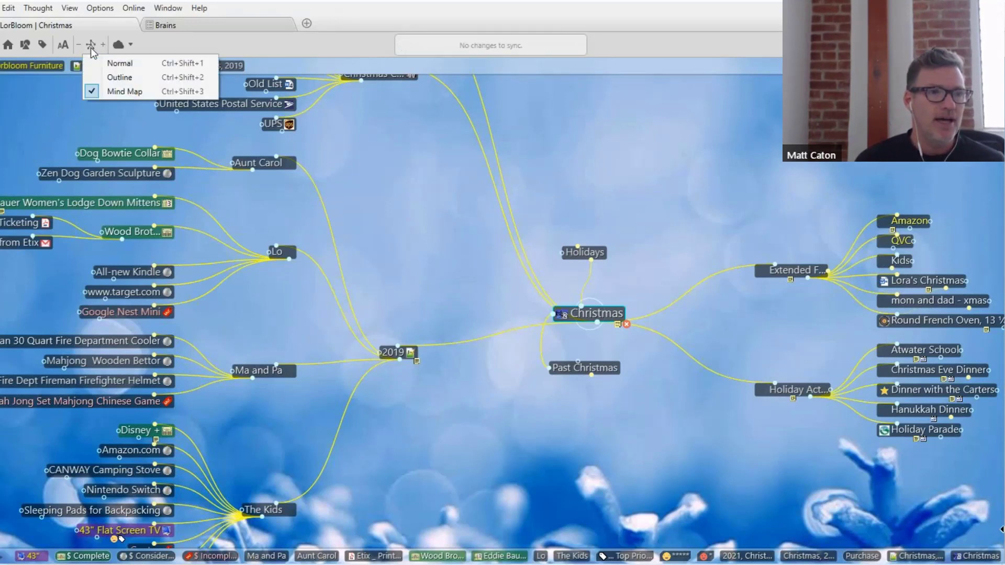
{"action": "left_click", "coordinate": [124, 64]}
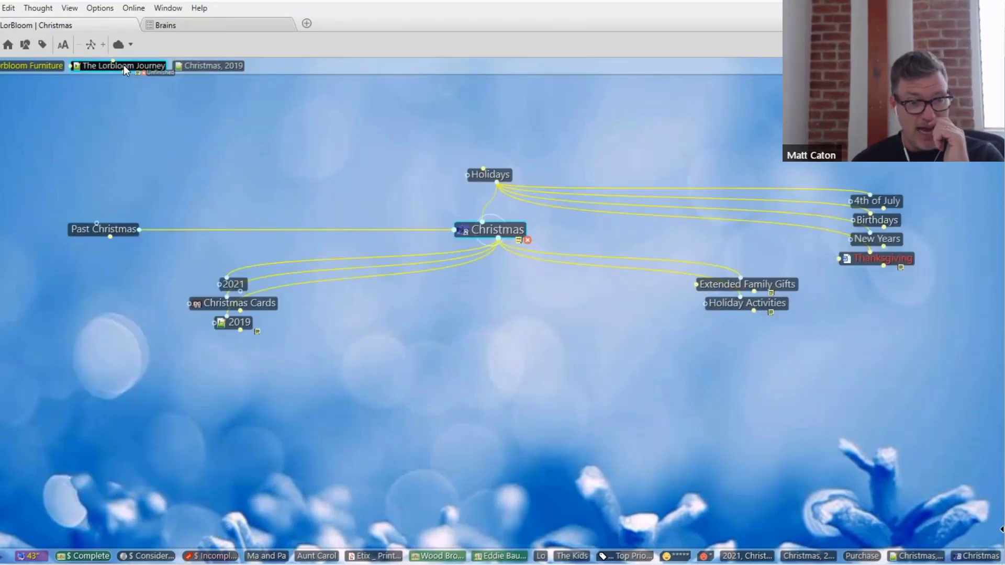
Open the Christmas thought's properties, review its history of changes, and close them
{"action": "left_click", "coordinate": [501, 235]}
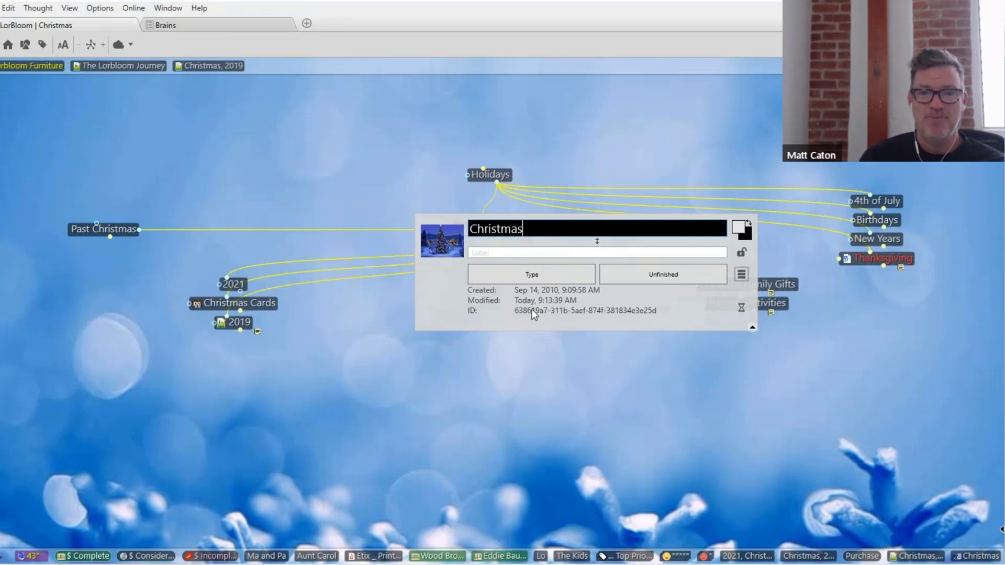
{"action": "left_click", "coordinate": [742, 309]}
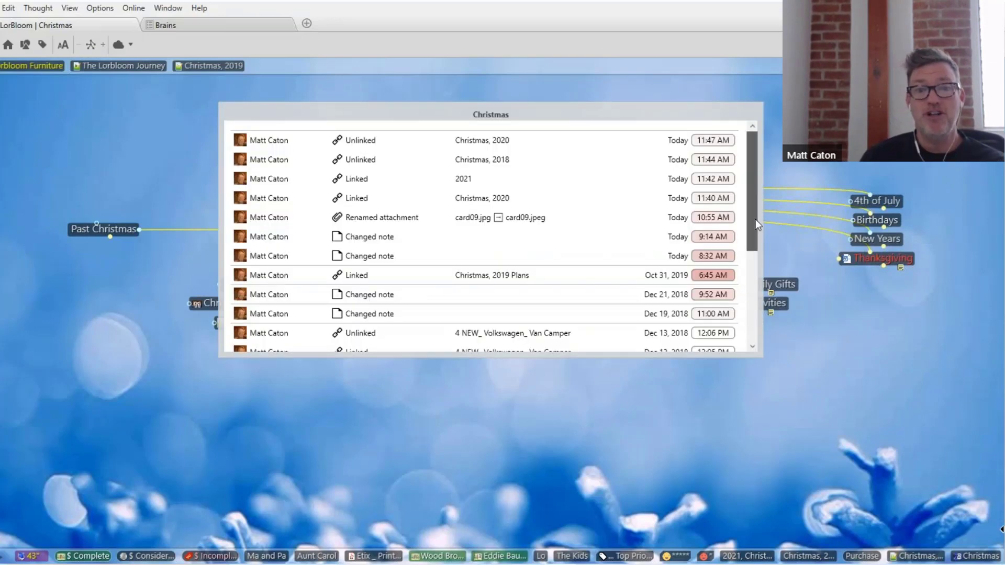
{"action": "left_click_drag", "start_coordinate": [755, 219], "coordinate": [756, 181]}
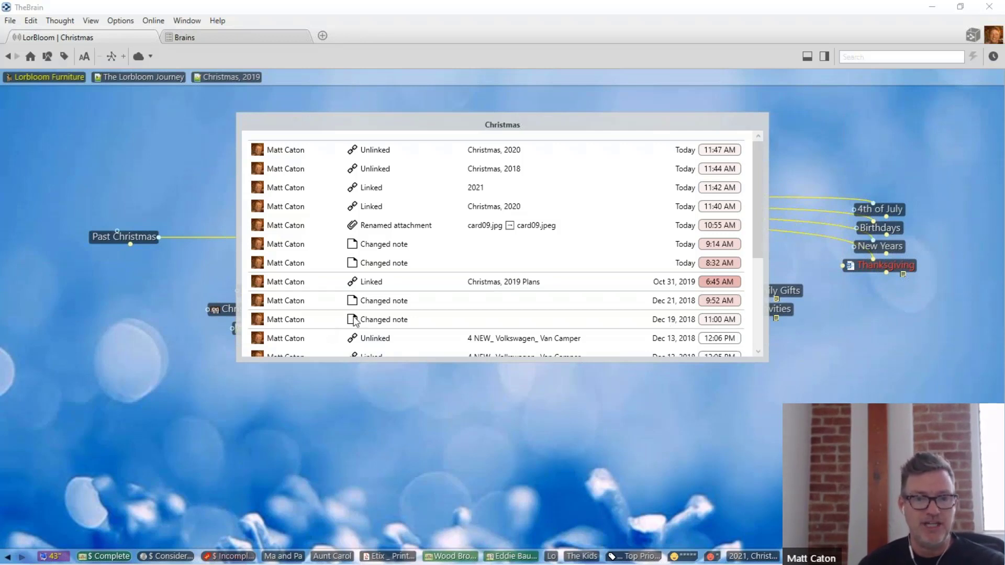
{"action": "left_click", "coordinate": [587, 103]}
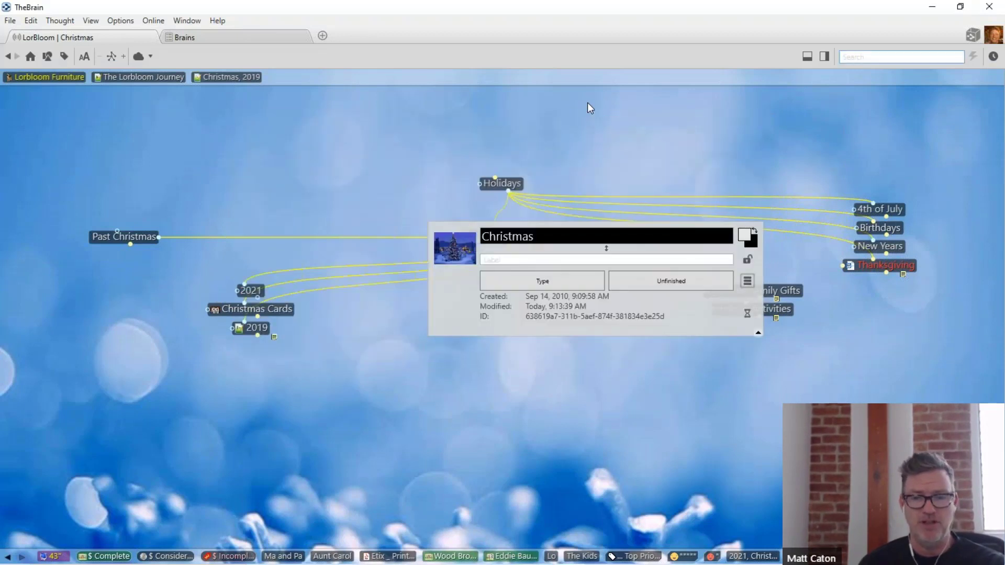
{"action": "left_click", "coordinate": [551, 300]}
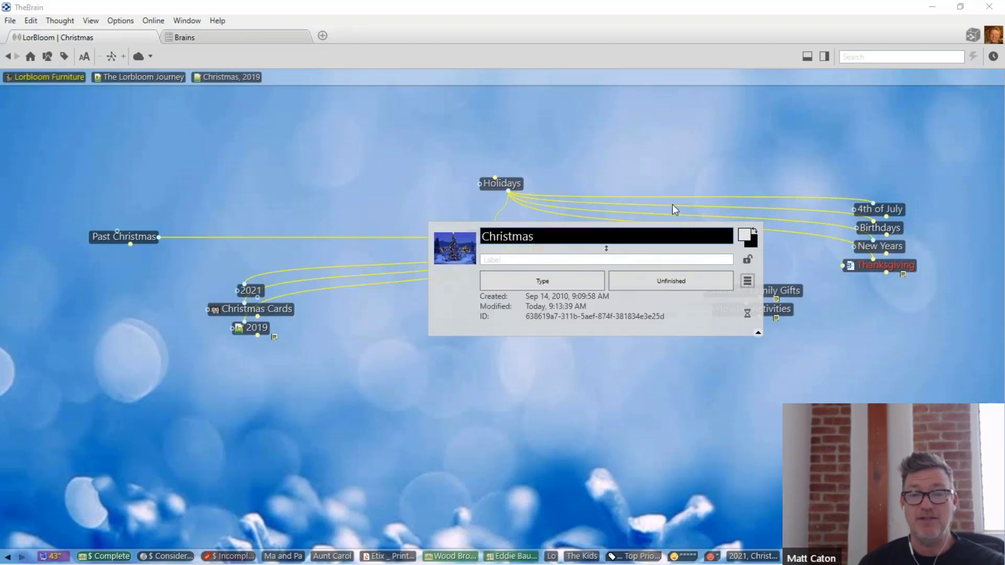
{"action": "left_click", "coordinate": [661, 132]}
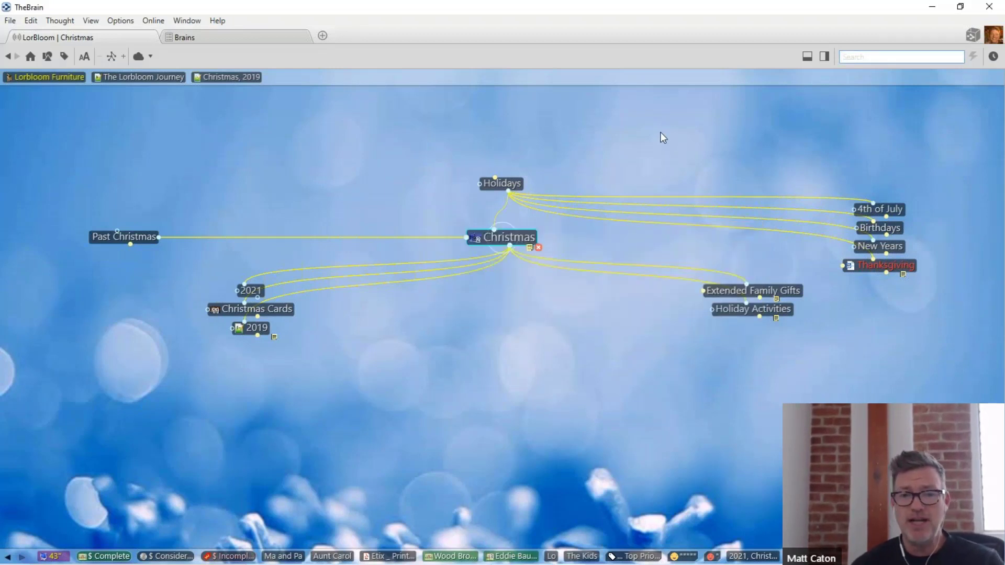
Activate the 2019 thought under Christmas, show its content, and select its Notes.md attachment
{"action": "left_click", "coordinate": [251, 329]}
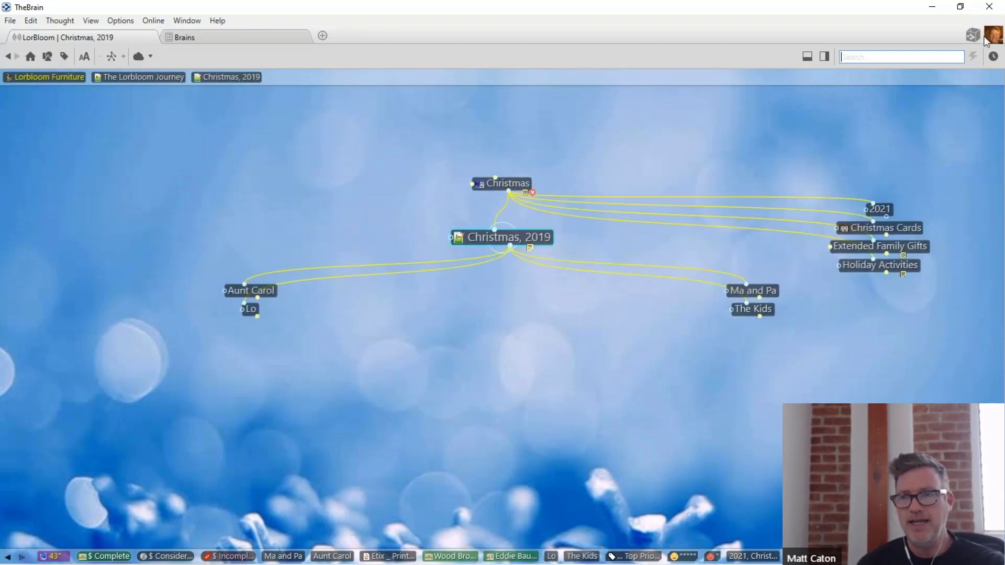
{"action": "left_click", "coordinate": [1003, 530]}
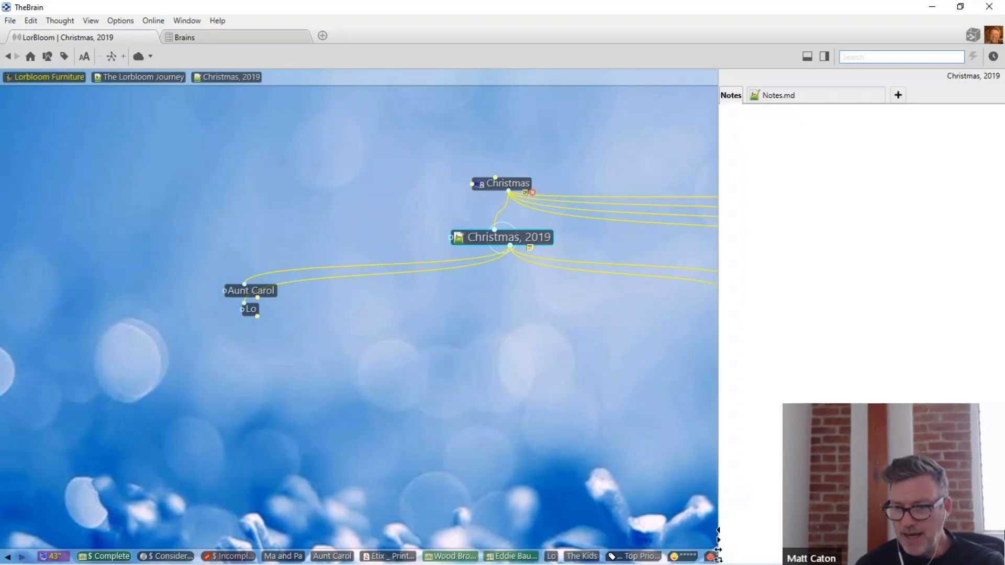
{"action": "left_click", "coordinate": [803, 99]}
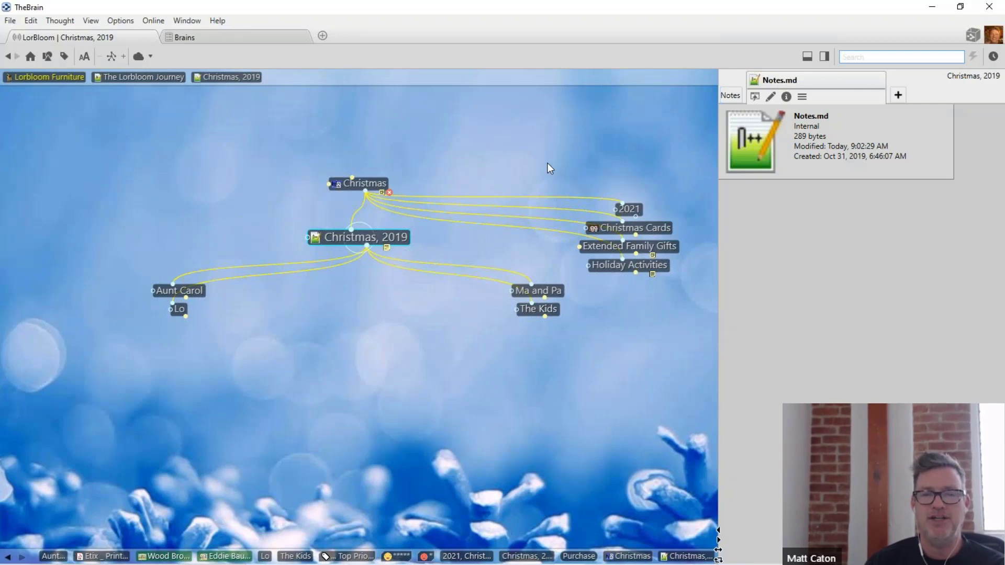
Open 2021, Christmas from the recent changes list to review its history, and reactivate the Christmas thought
{"action": "left_click", "coordinate": [993, 56]}
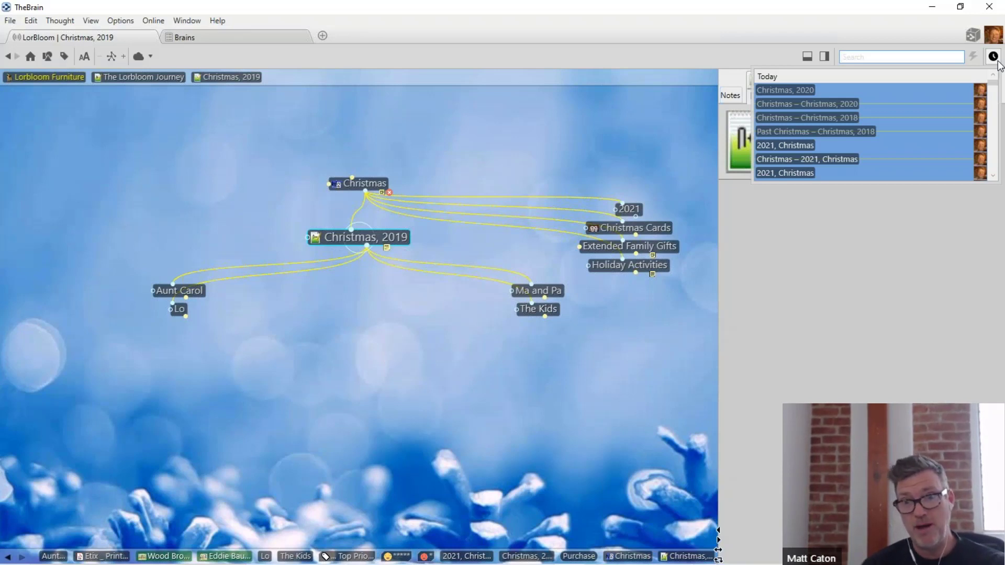
{"action": "left_click", "coordinate": [800, 175]}
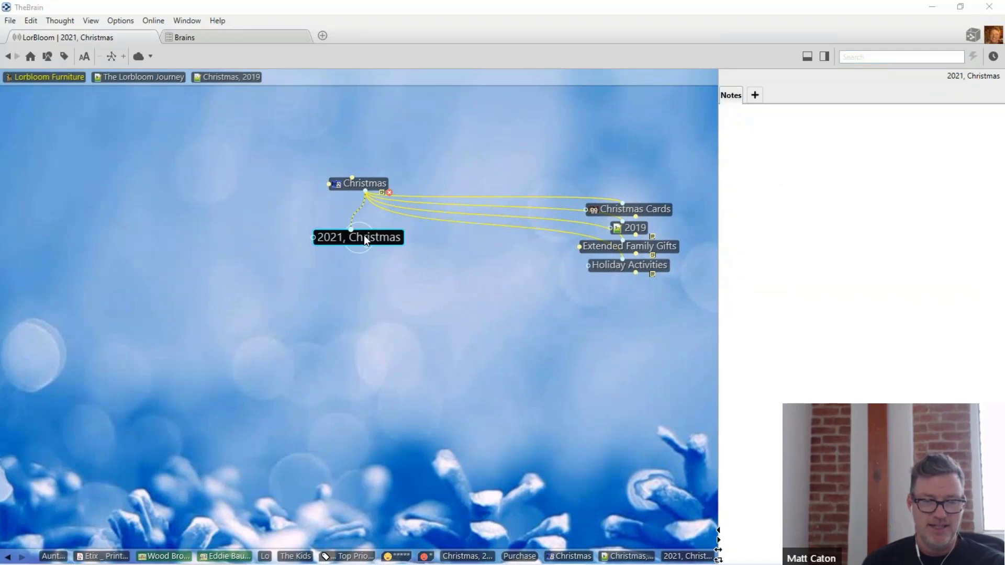
{"action": "right_click", "coordinate": [363, 236]}
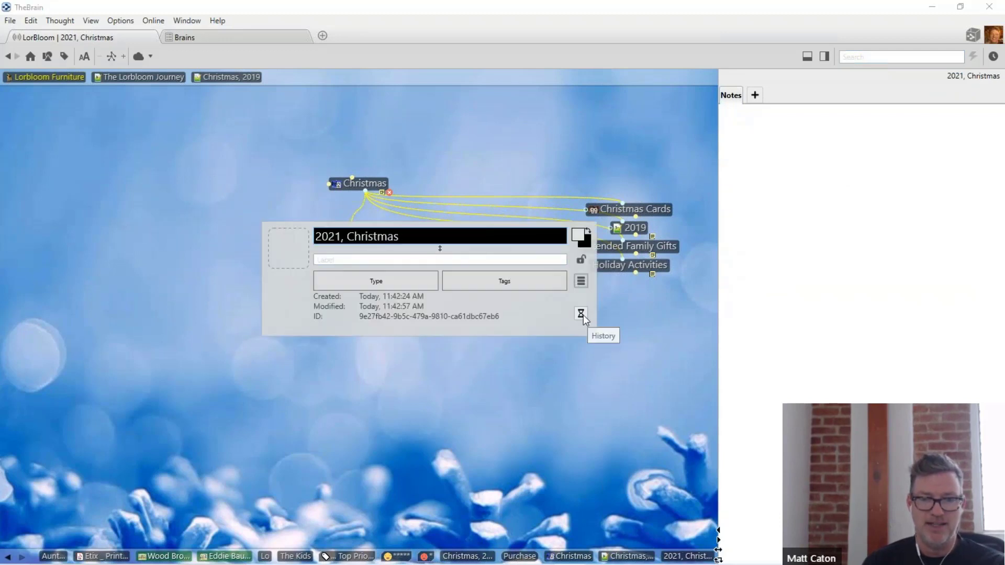
{"action": "left_click", "coordinate": [582, 315]}
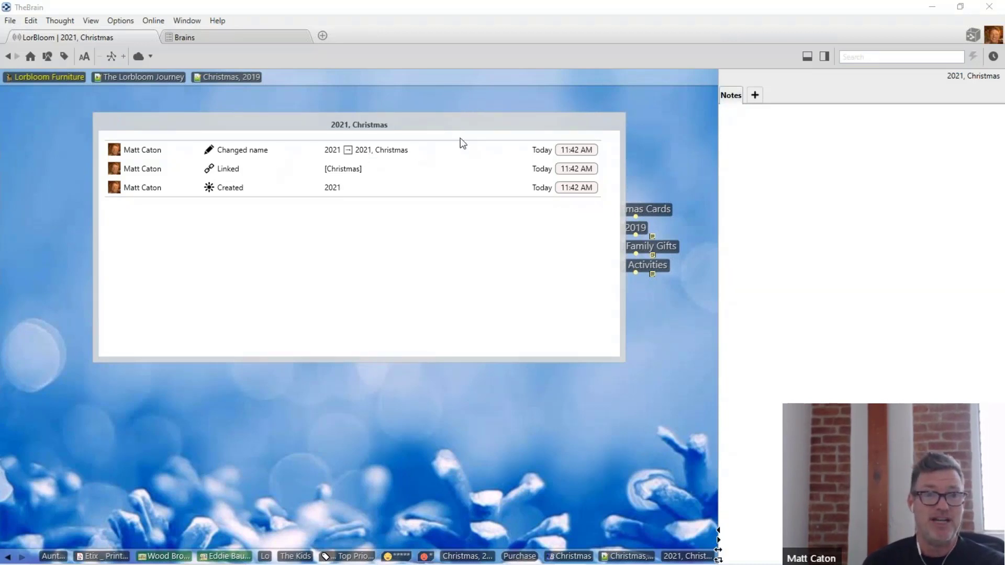
{"action": "left_click", "coordinate": [468, 99]}
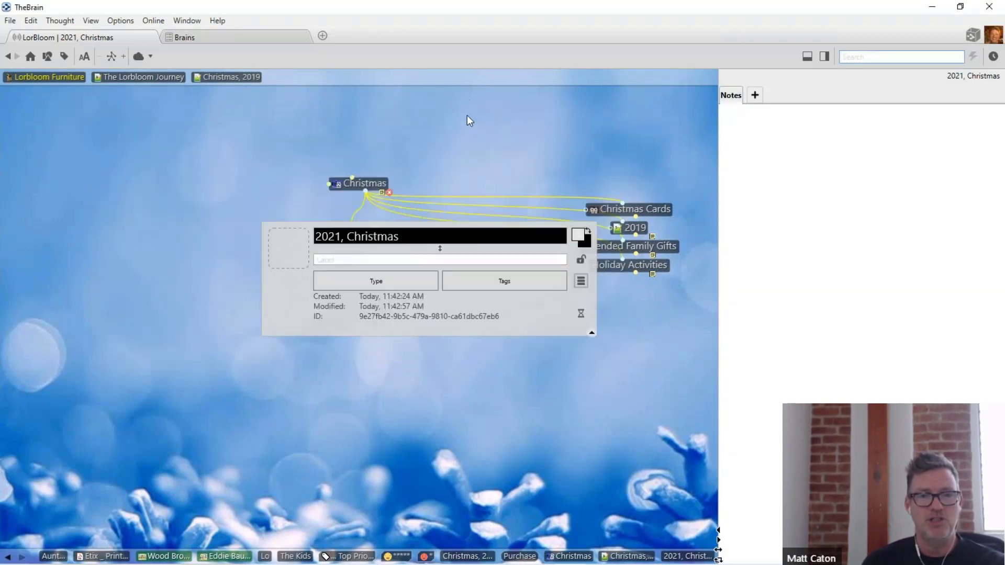
{"action": "left_click", "coordinate": [367, 184]}
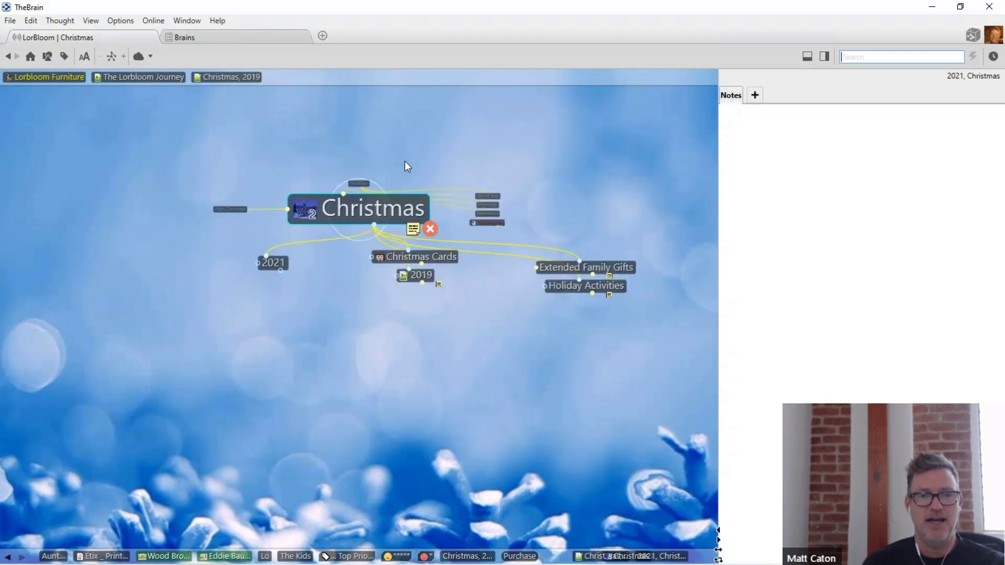